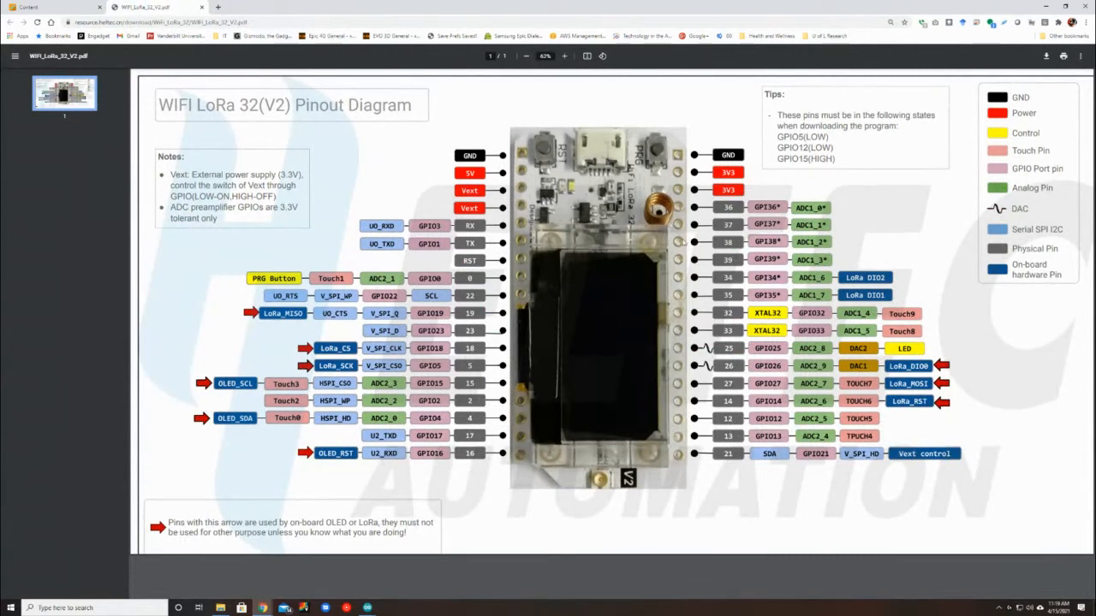
# Find and launch KiCad
pyautogui.press('super')
pyautogui.write('kicda')
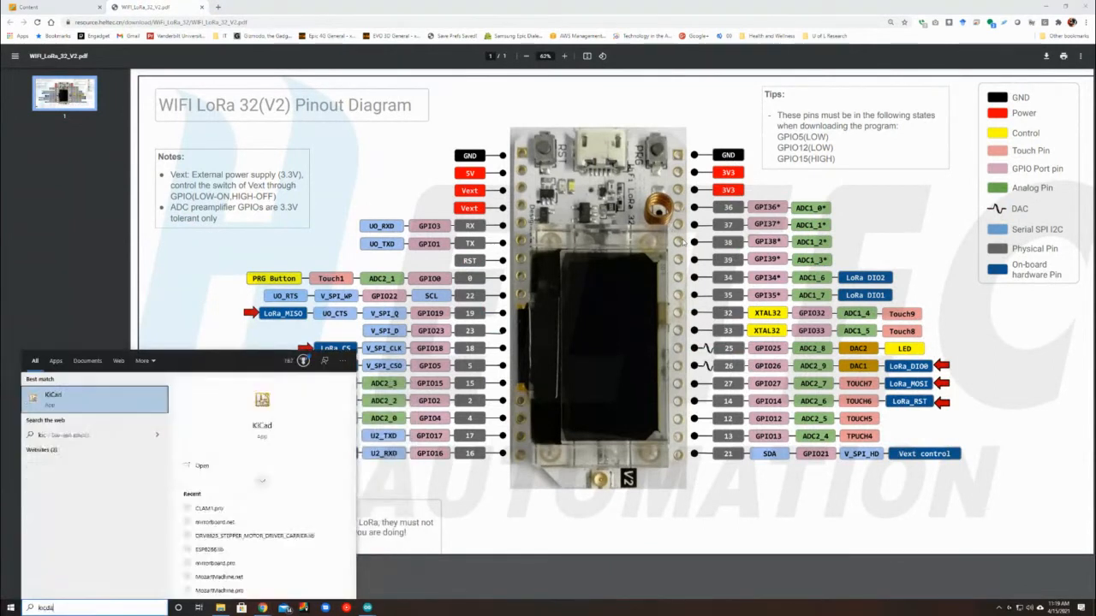
pyautogui.press('BackSpace')
pyautogui.press('BackSpace')
pyautogui.write('ad')
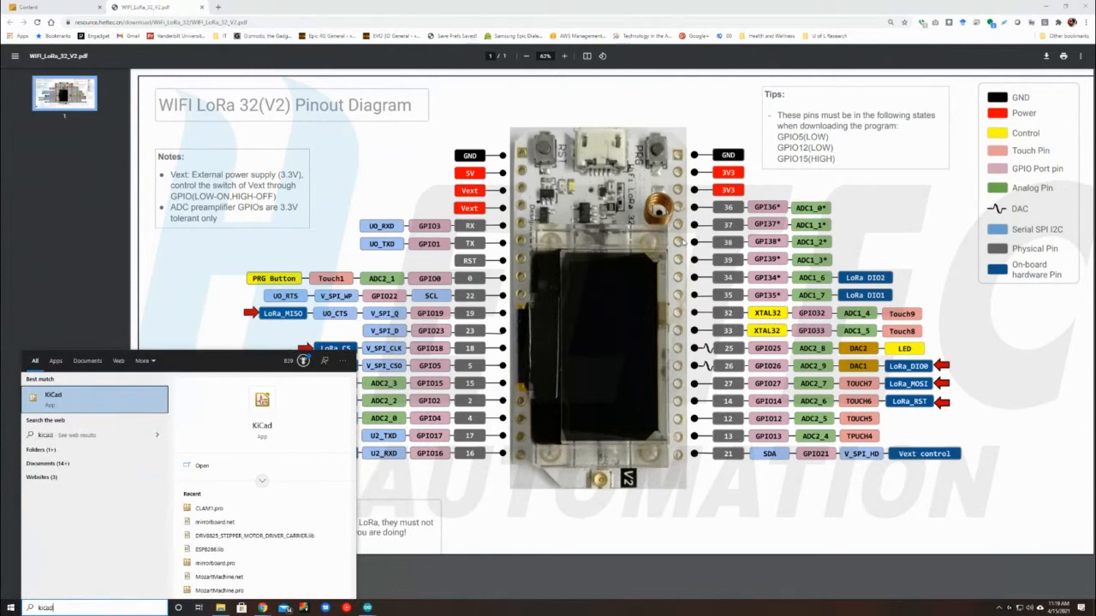
pyautogui.press('Return')
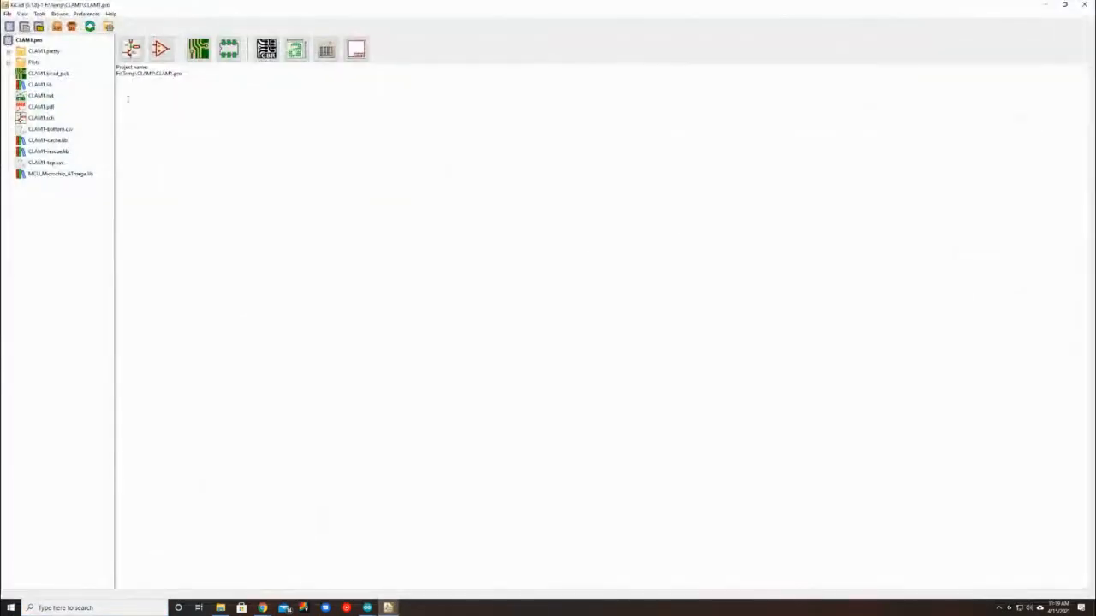
# Start a new KiCad project and create a folder named 525Project inside the Temp folder
pyautogui.click(7, 13)
pyautogui.moveTo(21, 25)
pyautogui.click(128, 26)
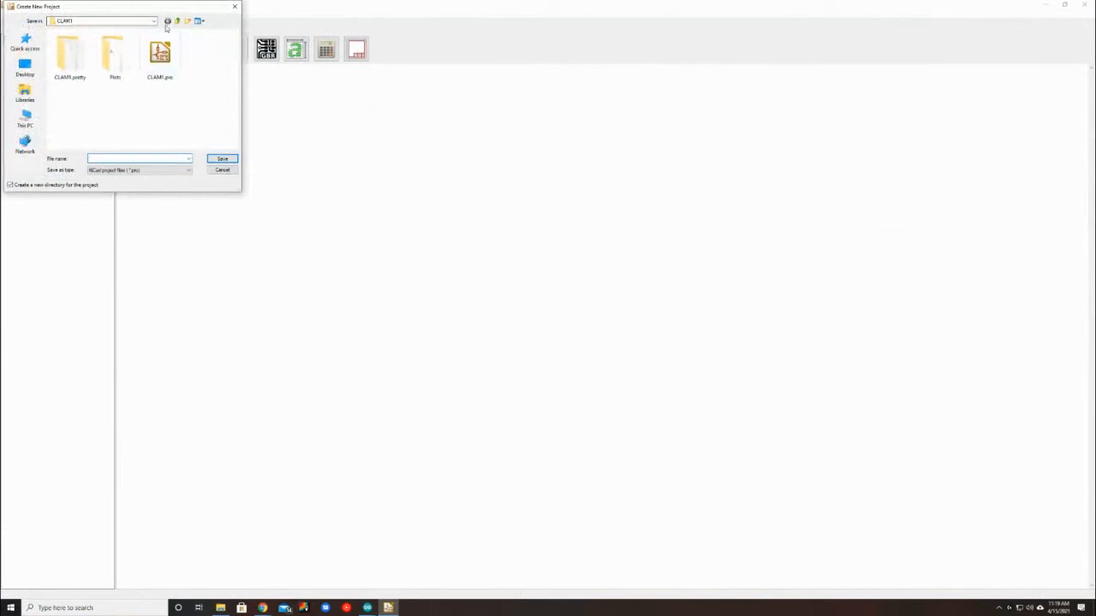
pyautogui.click(186, 21)
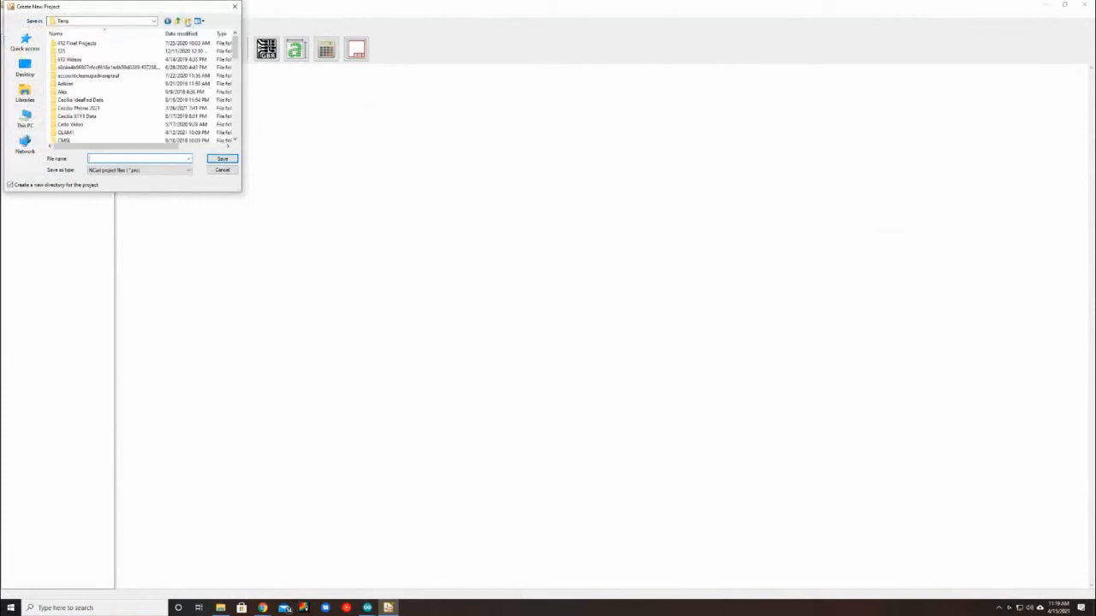
pyautogui.click(188, 22)
pyautogui.write('325')
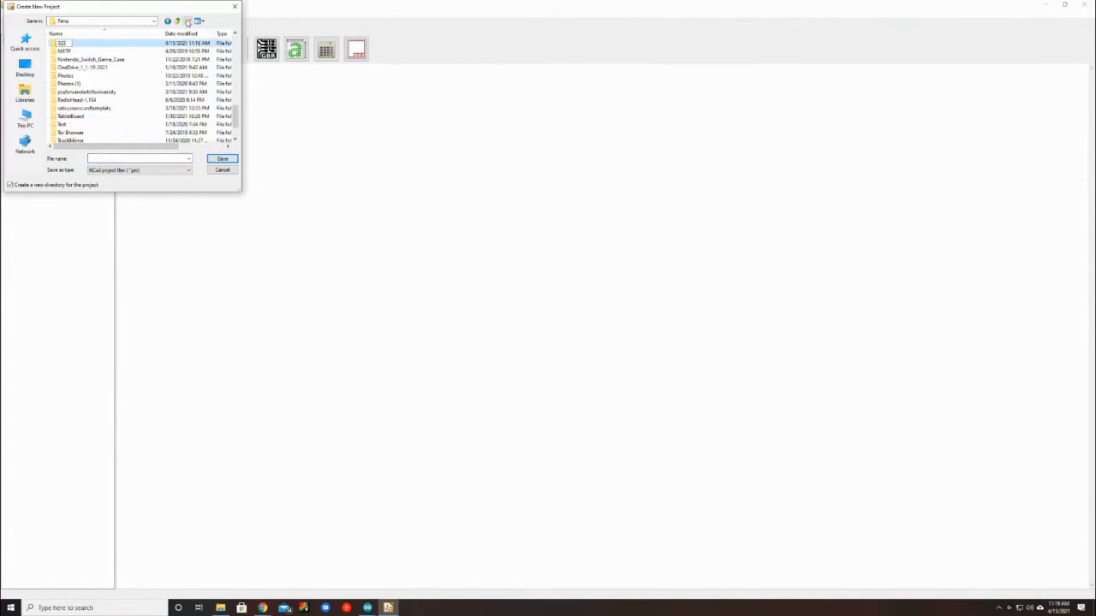
pyautogui.write('Project')
pyautogui.press('Return')
# Find the 525Project folder in Temp and open it as the project's save location
pyautogui.doubleClick(118, 45)
pyautogui.press('BackSpace')
pyautogui.scroll(5, 107, 79)
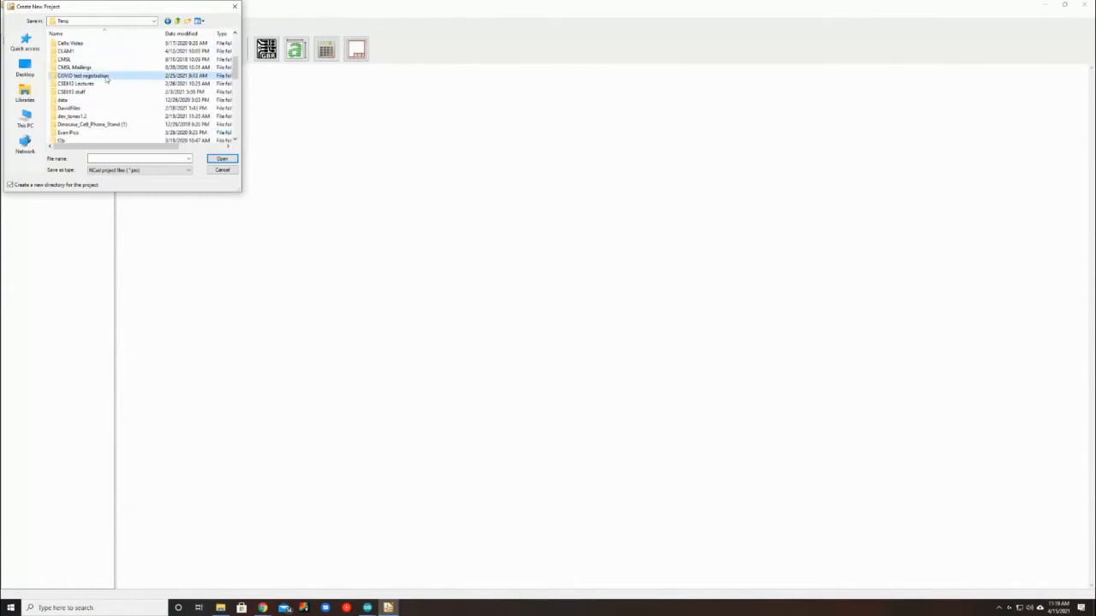
pyautogui.press('Home')
pyautogui.press('Down')
pyautogui.press('Down')
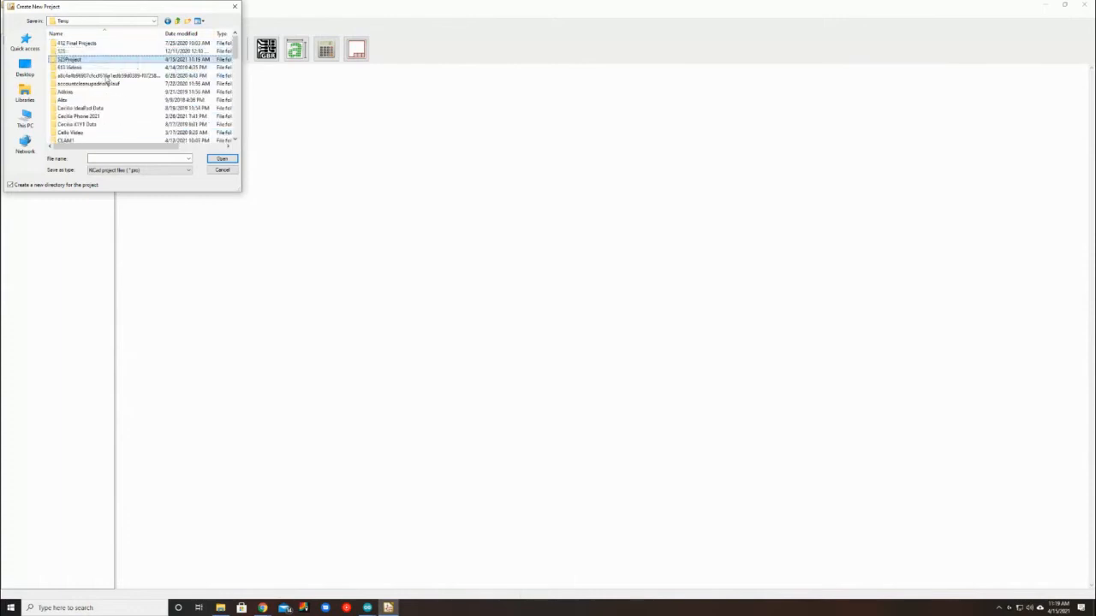
pyautogui.press('Return')
# Name the new project GateMaticHandPad and save it
pyautogui.click(118, 159)
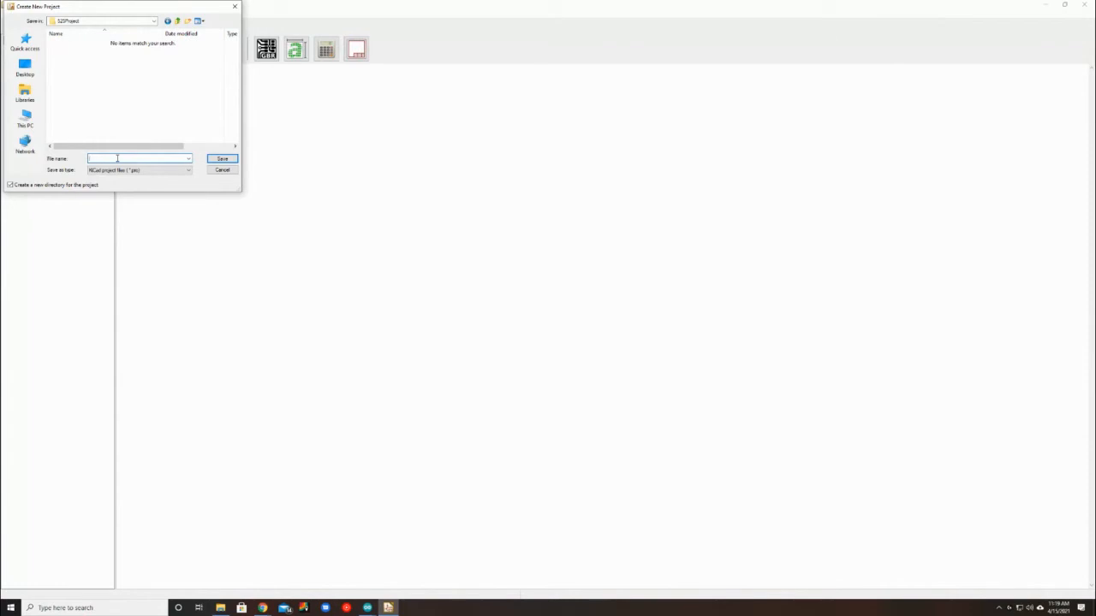
pyautogui.write('Gate4')
pyautogui.write('hi')
pyautogui.press('Return')
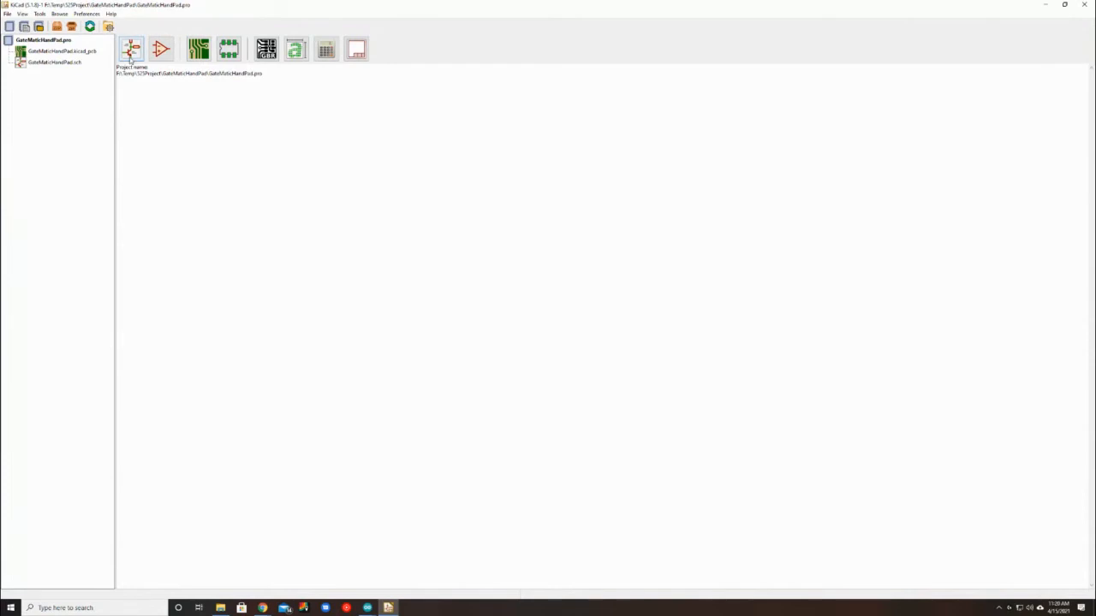
pyautogui.click(87, 14)
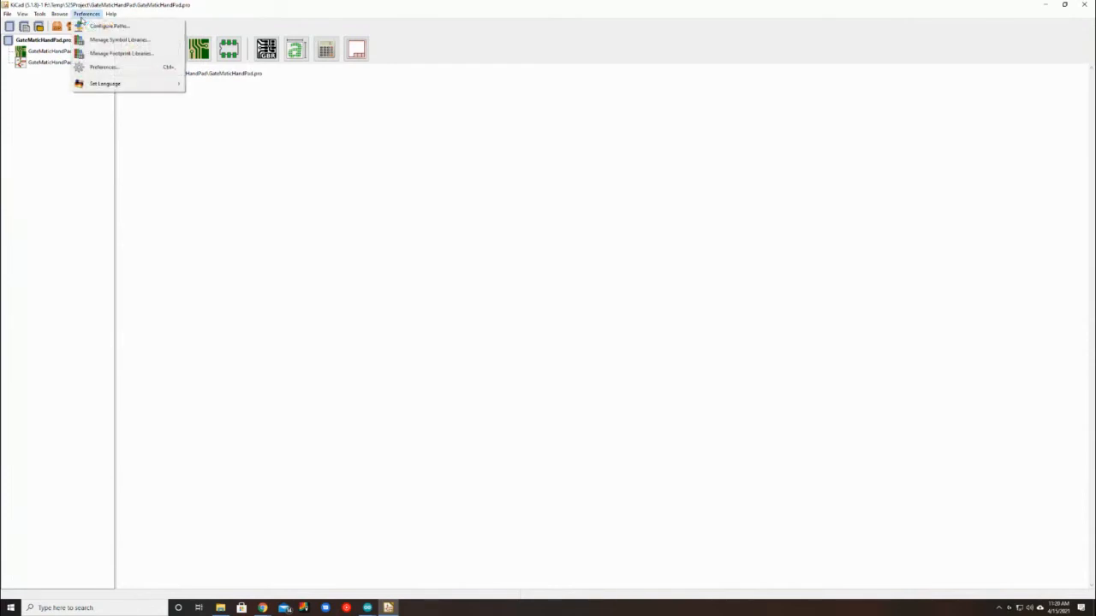
pyautogui.click(101, 68)
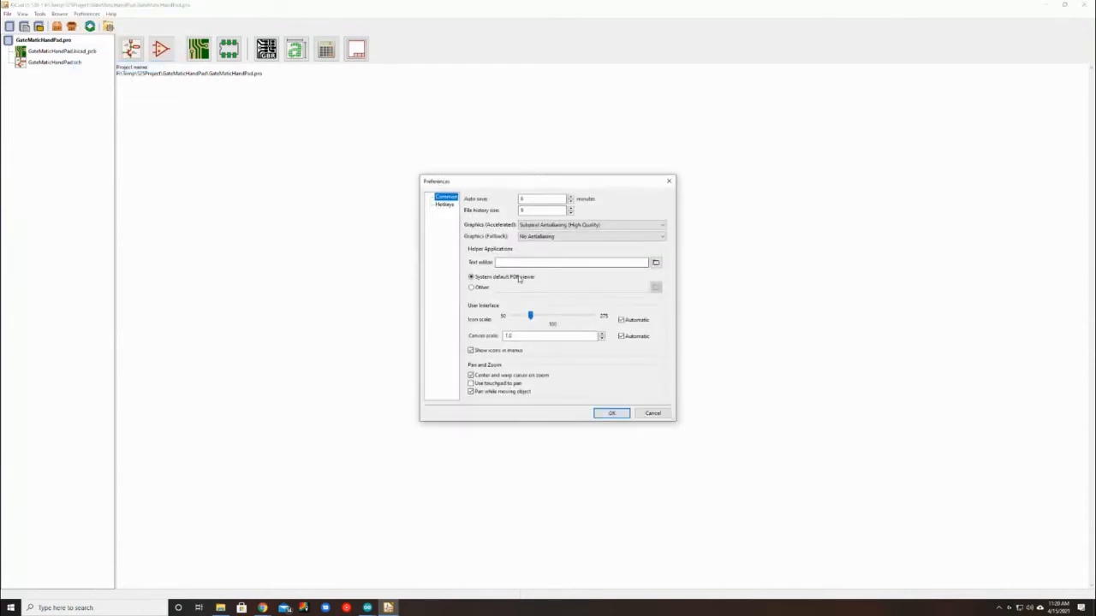
pyautogui.press('Escape')
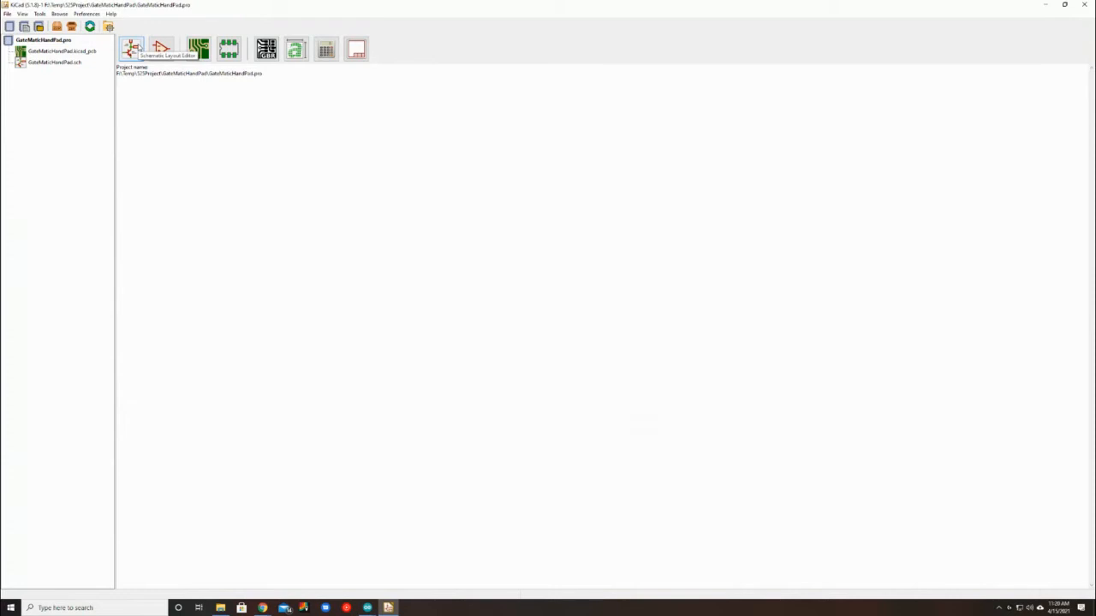
# Open the Footprint Editor
pyautogui.click(231, 50)
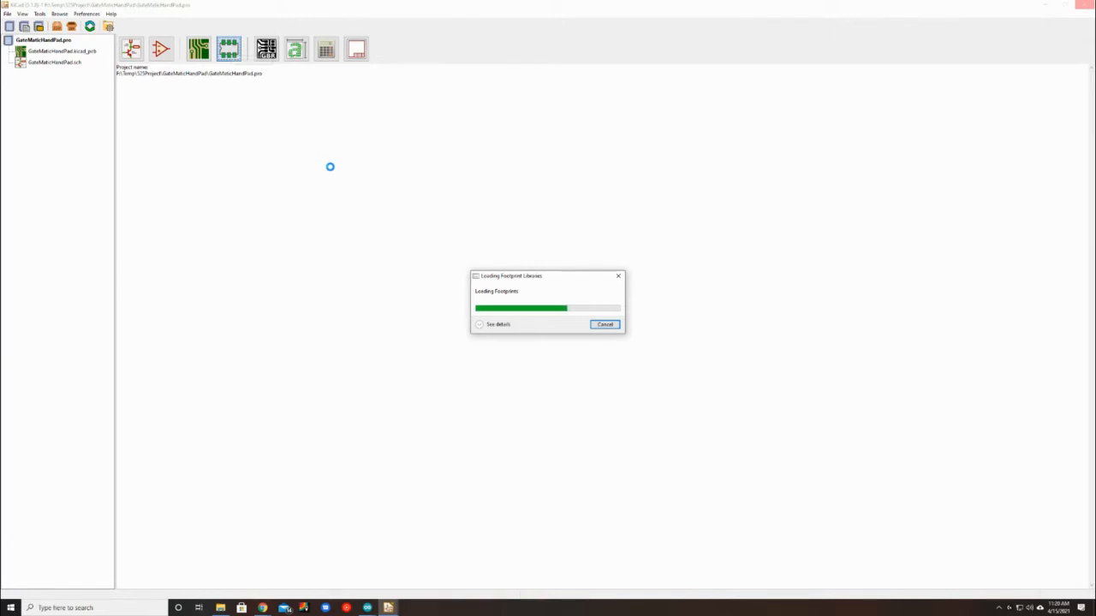
# Switch to Windows Security to check the protection overview, and close it
pyautogui.press('super')
pyautogui.write('defender')
pyautogui.press('Return')
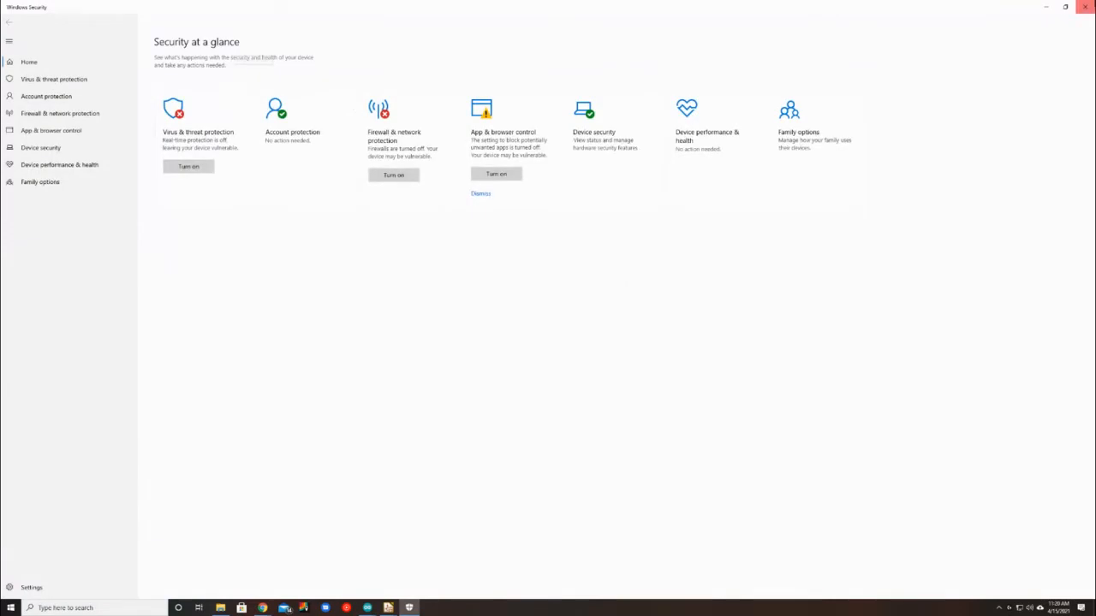
pyautogui.click(1085, 7)
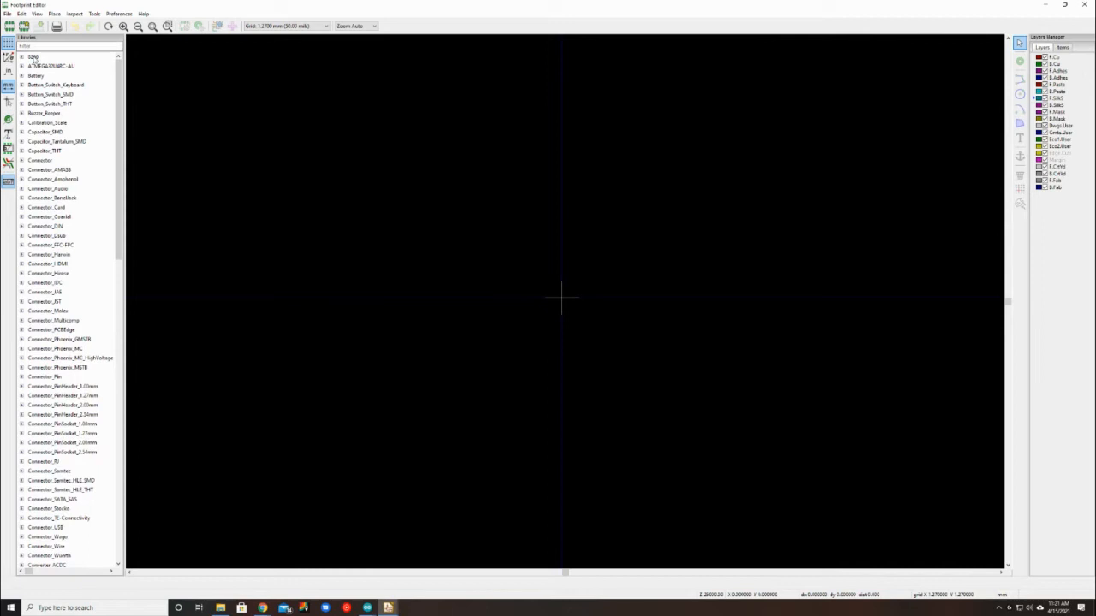
# Browse the list of footprint libraries and filter it for "esp"
pyautogui.scroll(-15, 80, 225)
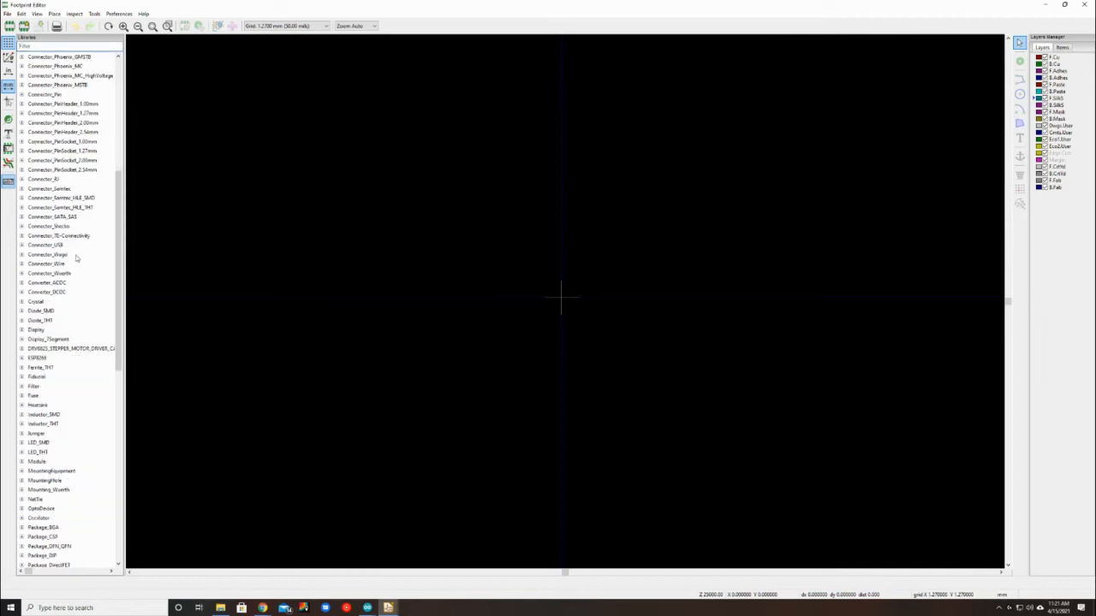
pyautogui.scroll(-1, 85, 251)
pyautogui.scroll(-9, 85, 251)
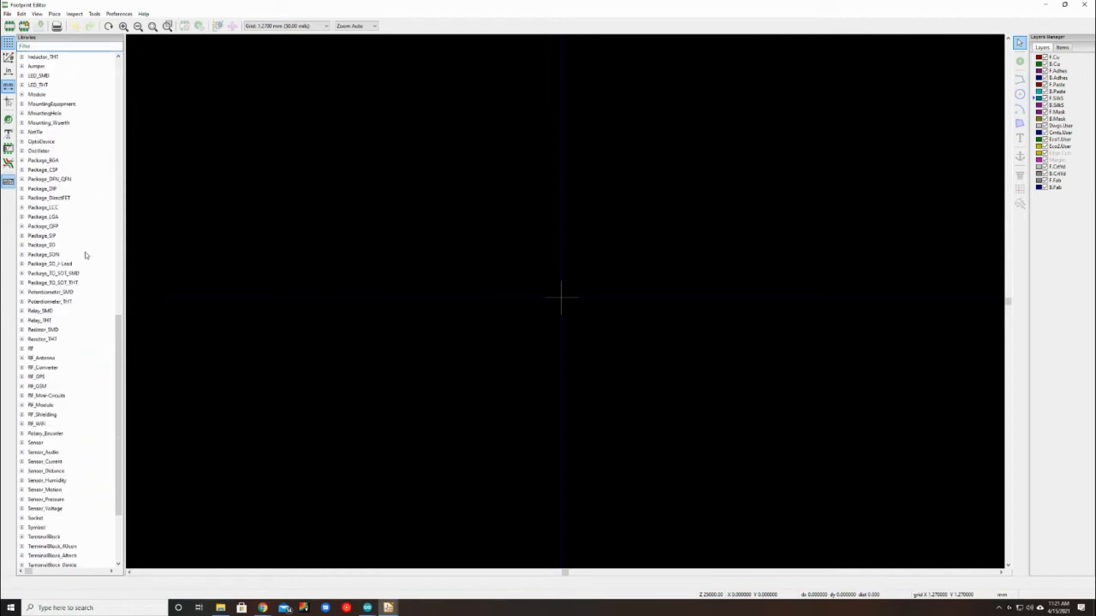
pyautogui.scroll(17, 84, 251)
pyautogui.scroll(8, 84, 252)
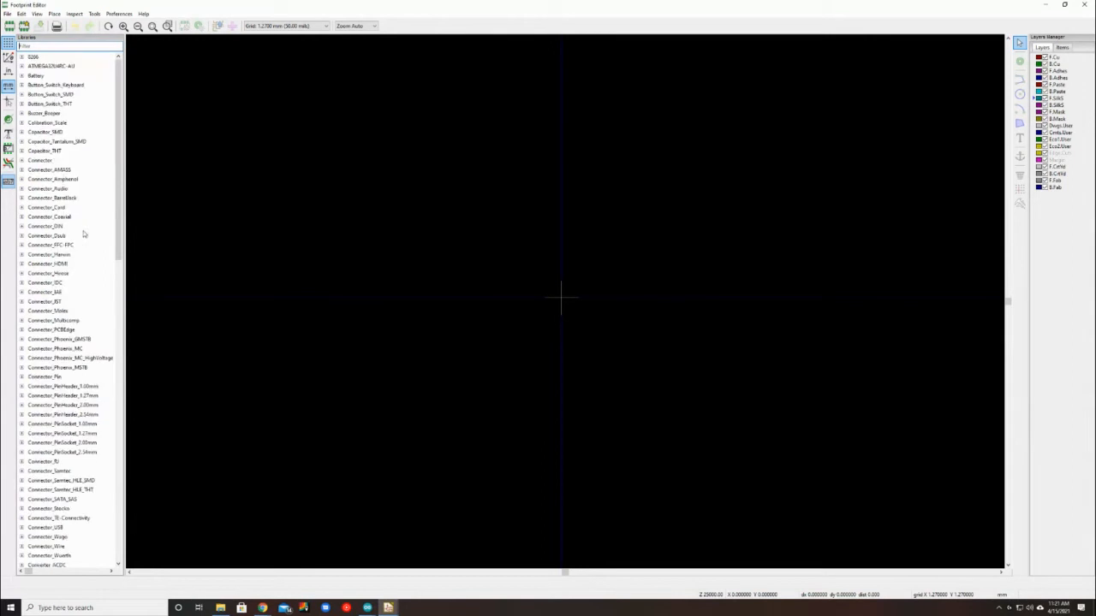
pyautogui.click(65, 47)
pyautogui.write('esp')
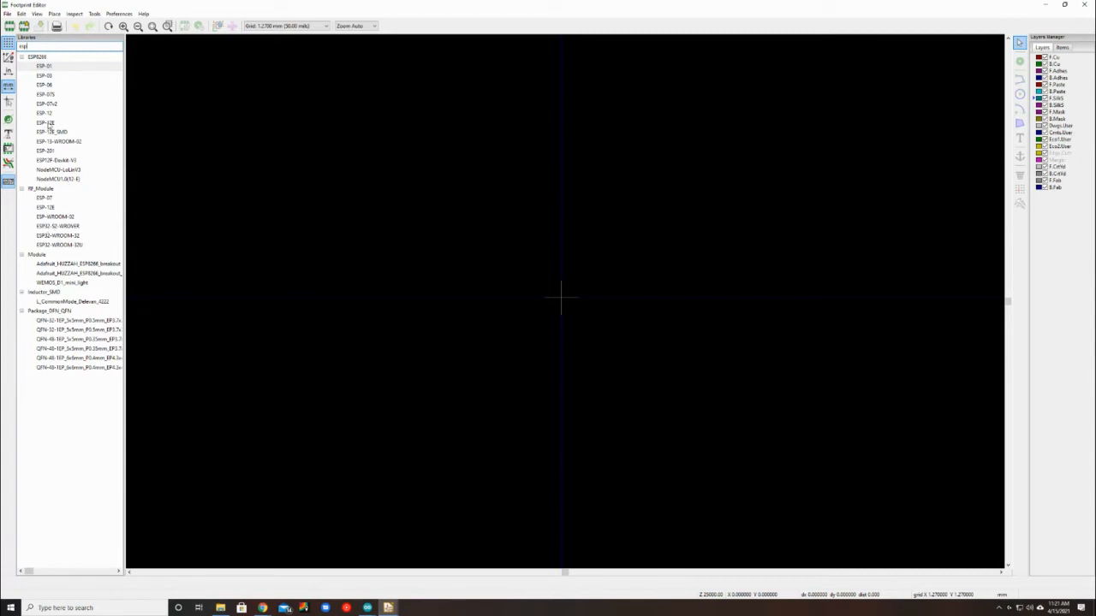
# Search the footprint libraries for "heltec" and "gate"
pyautogui.moveTo(48, 46); pyautogui.dragTo(12, 51)
pyautogui.write('hollo')
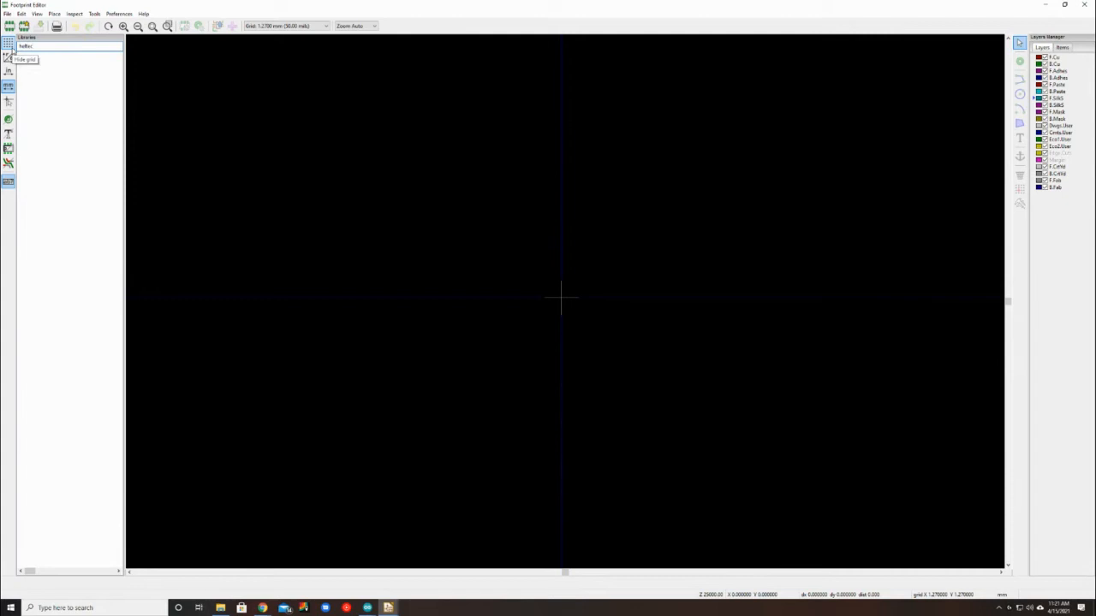
pyautogui.hotkey('ctrl', 'a')
pyautogui.write('gate')
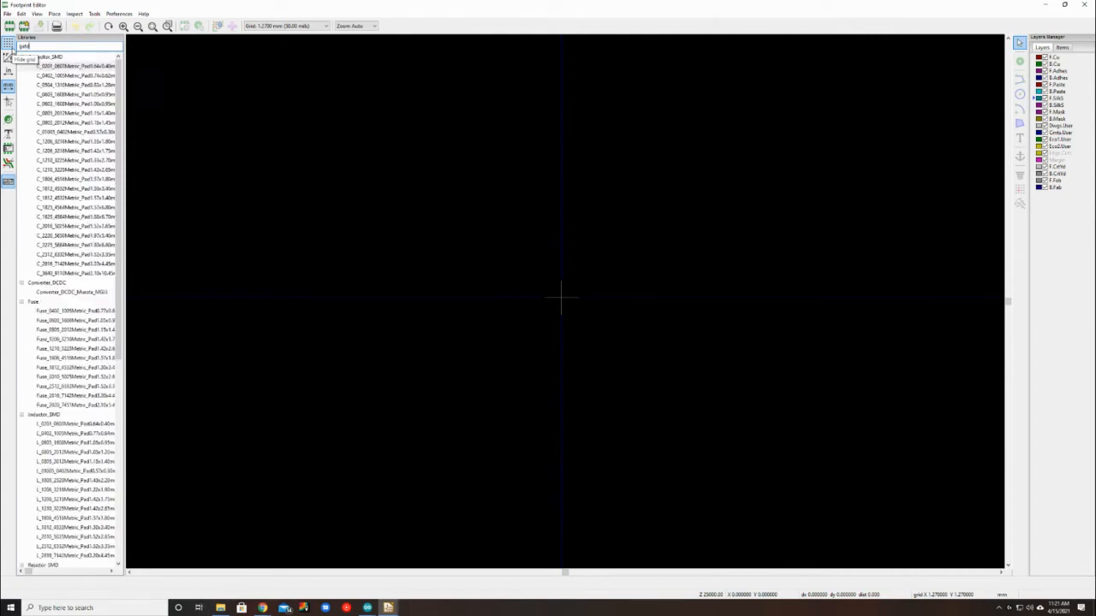
pyautogui.scroll(-3, 78, 207)
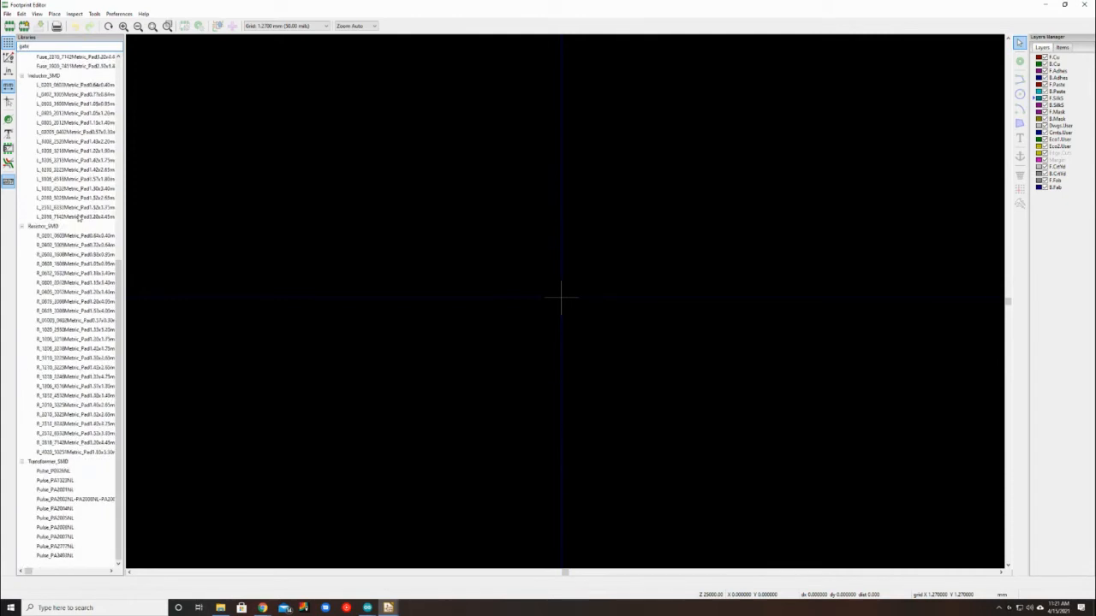
pyautogui.scroll(3, 80, 207)
# Filter the footprint libraries for "esp" again and open the ESP32-WROOM-32U footprint from RF_Module
pyautogui.doubleClick(48, 46)
pyautogui.press('BackSpace')
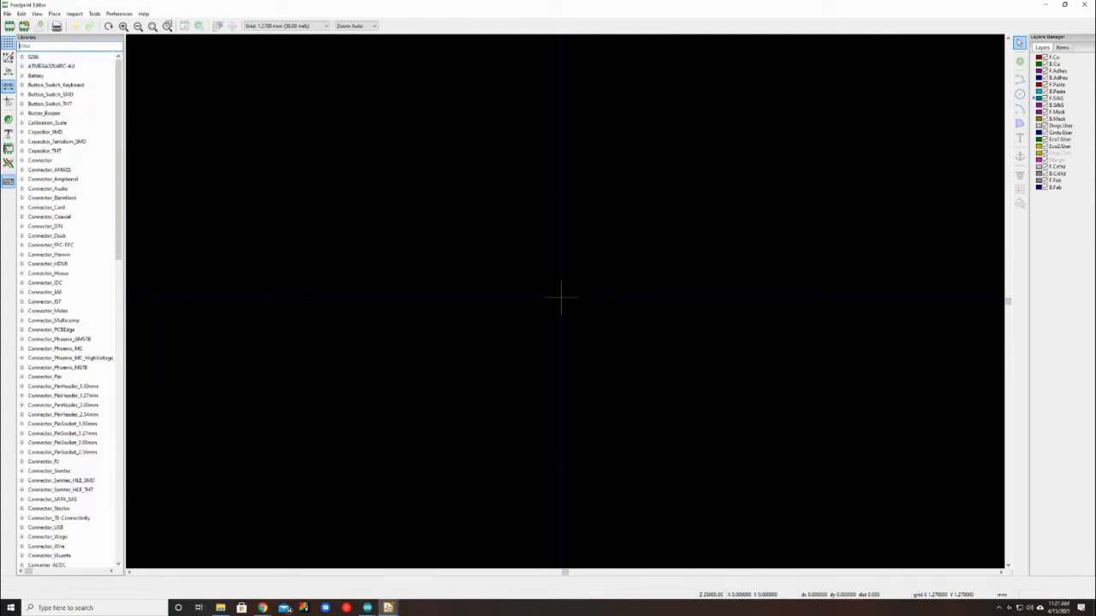
pyautogui.write('esp')
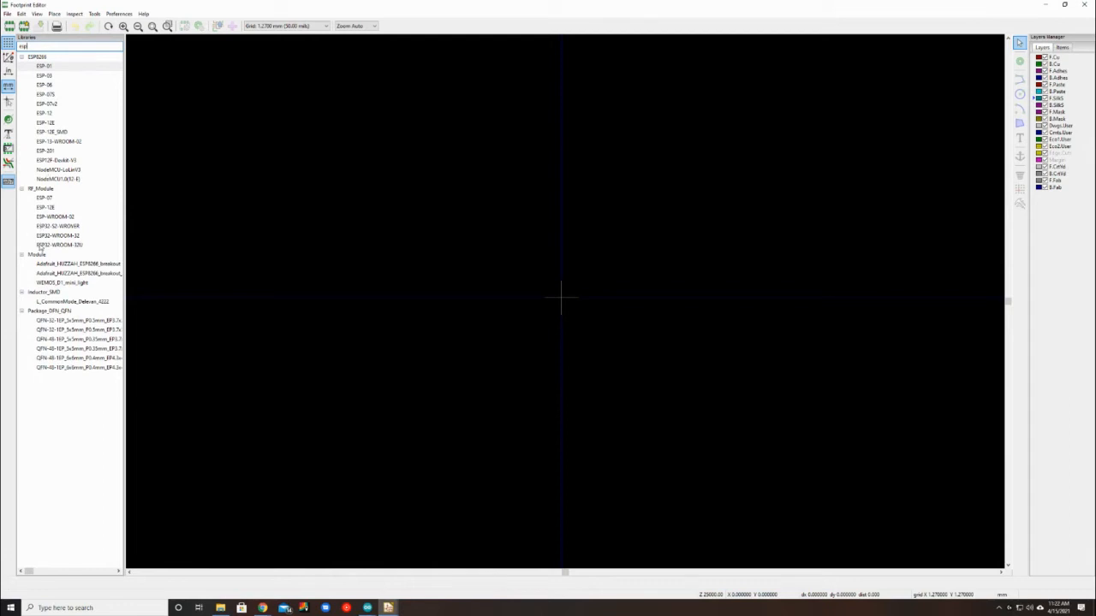
pyautogui.doubleClick(40, 245)
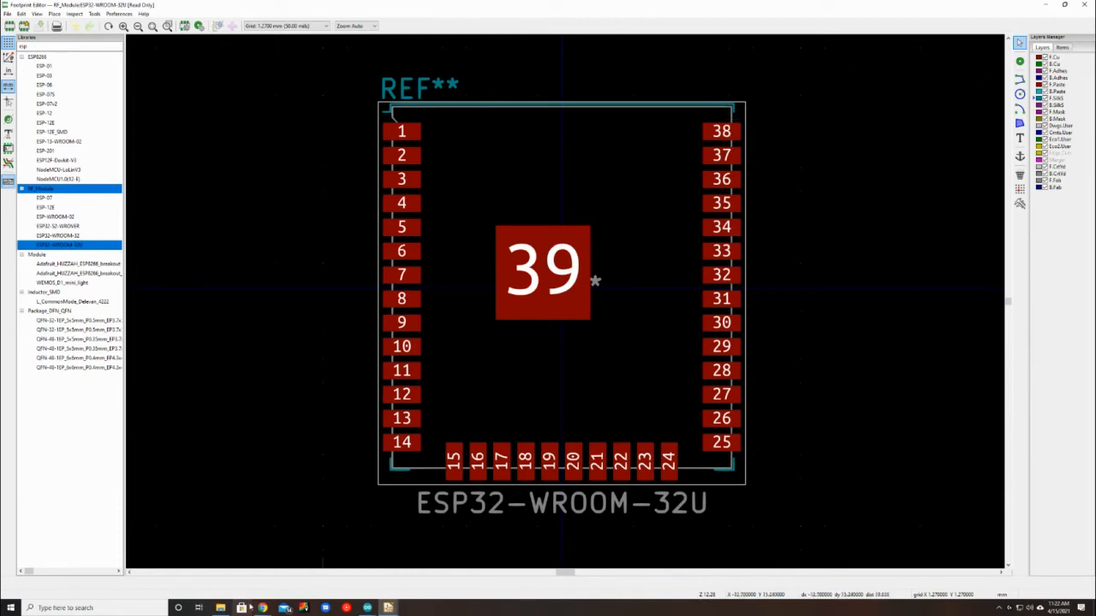
# Browse the computer's files for the WiFi LoRa 32 board file in PCB Designs, view its layout in Pcbnew, and close it
pyautogui.click(221, 608)
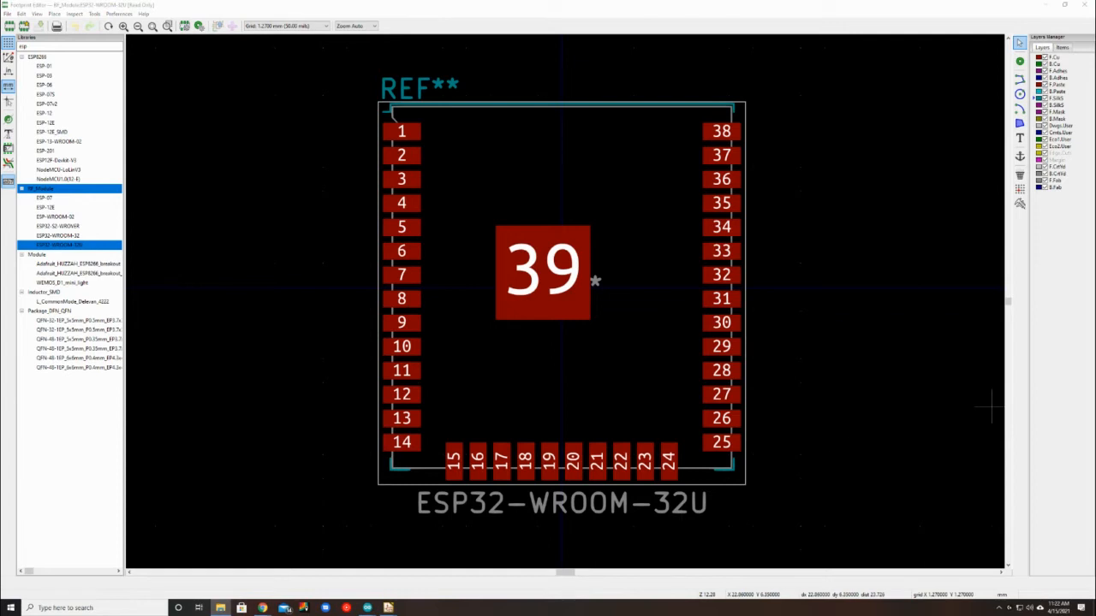
pyautogui.press('super')
pyautogui.write('computer')
pyautogui.press('Return')
pyautogui.click(424, 19)
pyautogui.press('super')
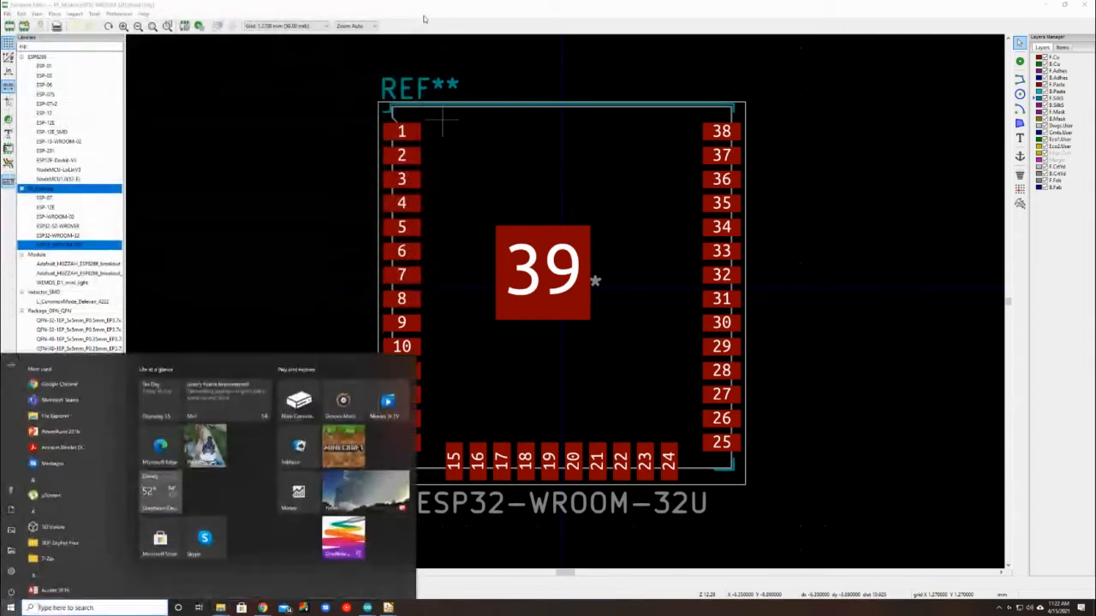
pyautogui.write('computer')
pyautogui.press('Return')
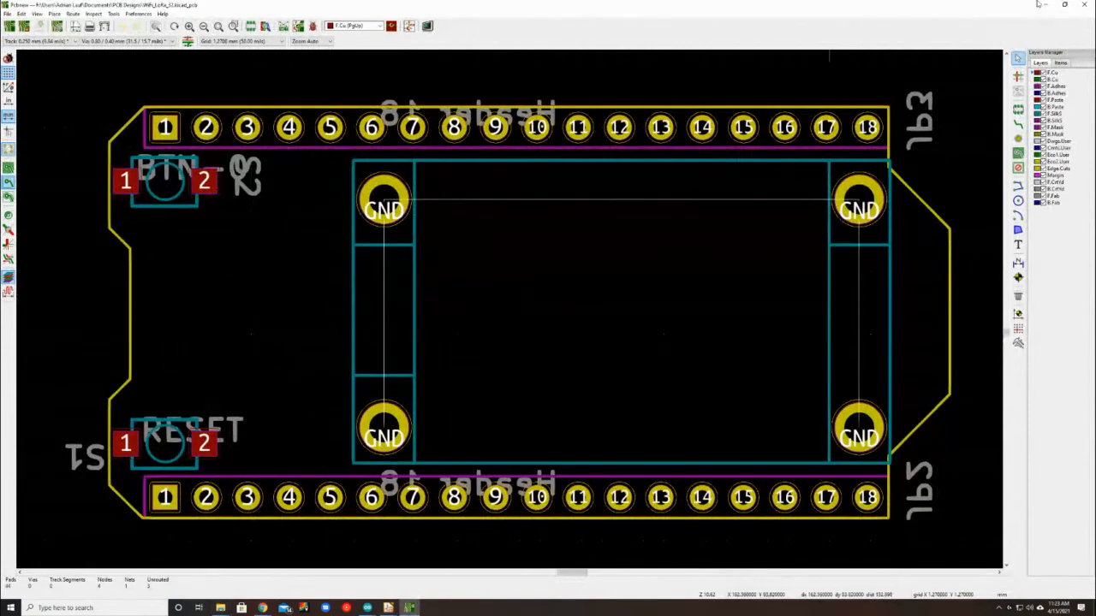
pyautogui.click(1091, 5)
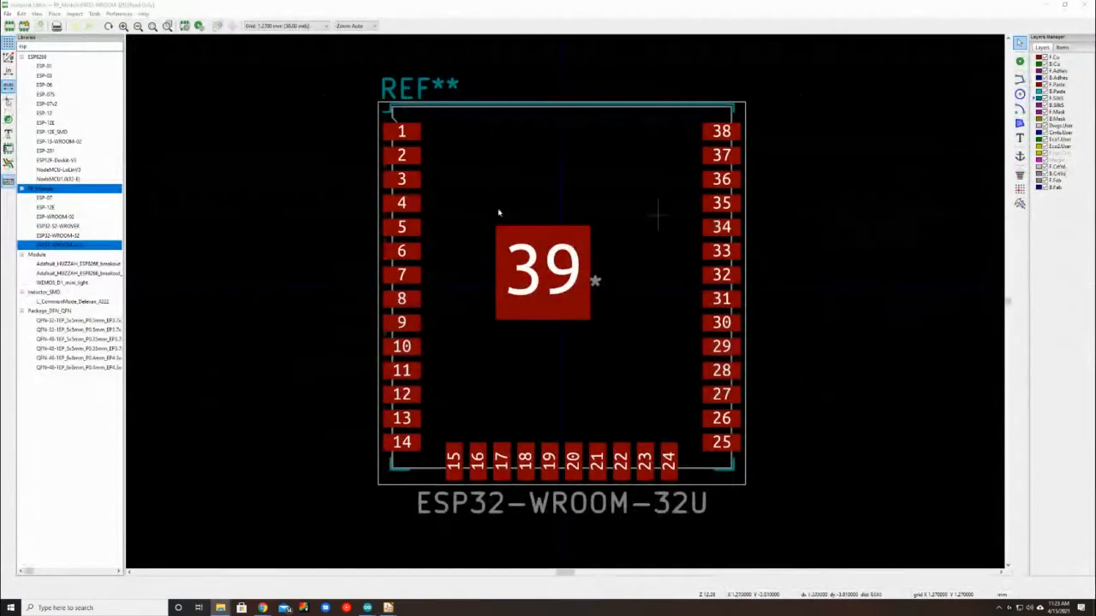
# Collapse the ESP8266 library and open the footprint library manager on the global libraries
pyautogui.click(21, 57)
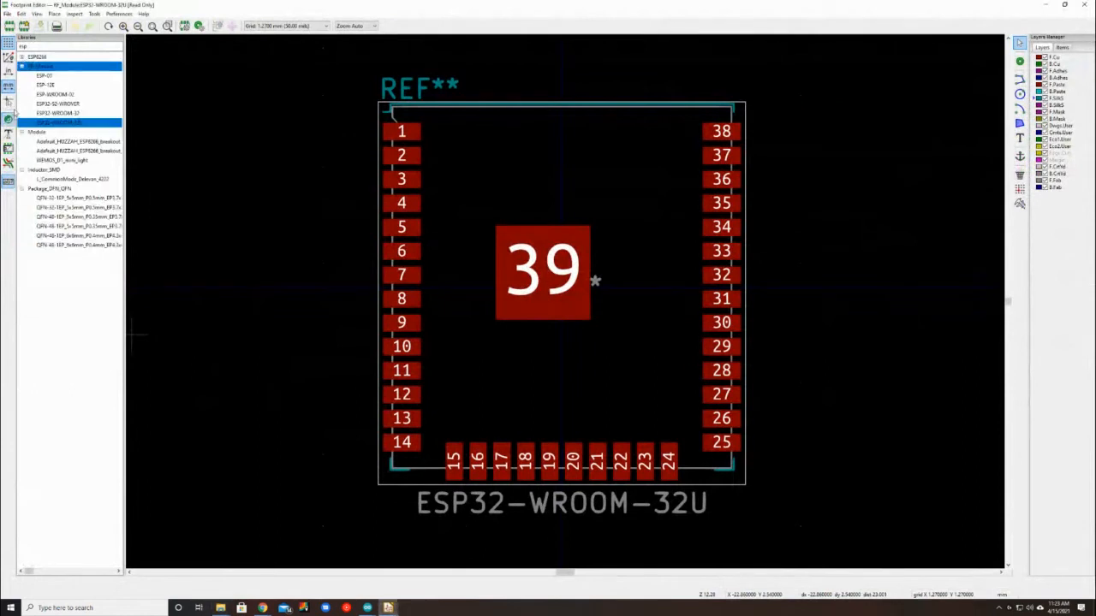
pyautogui.click(21, 14)
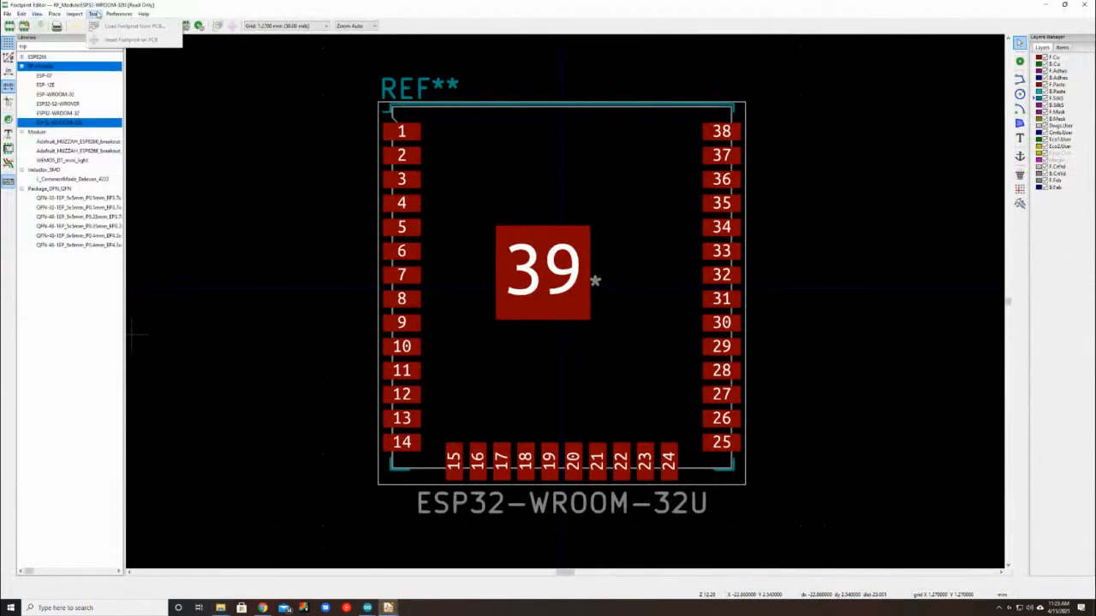
pyautogui.click(118, 14)
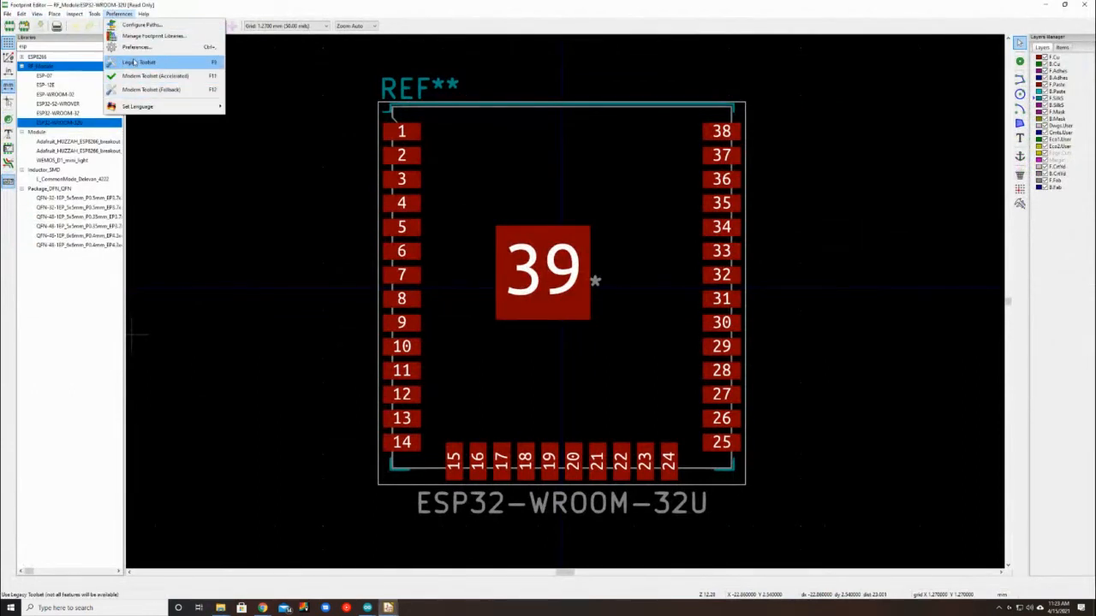
pyautogui.click(152, 36)
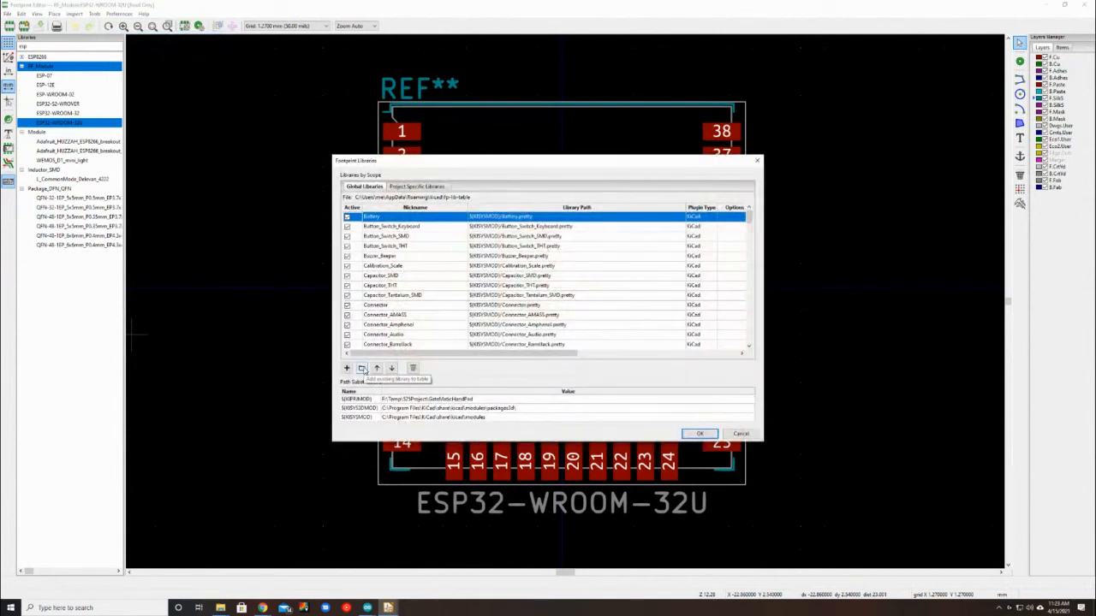
pyautogui.click(398, 186)
pyautogui.click(374, 186)
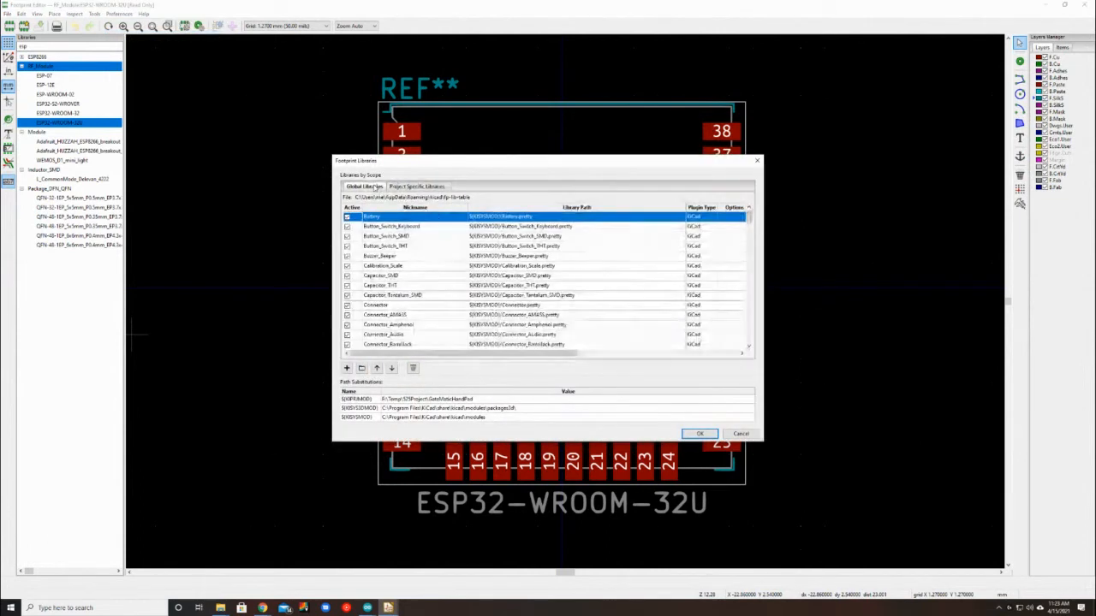
pyautogui.hotkey('alt', 'Tab')
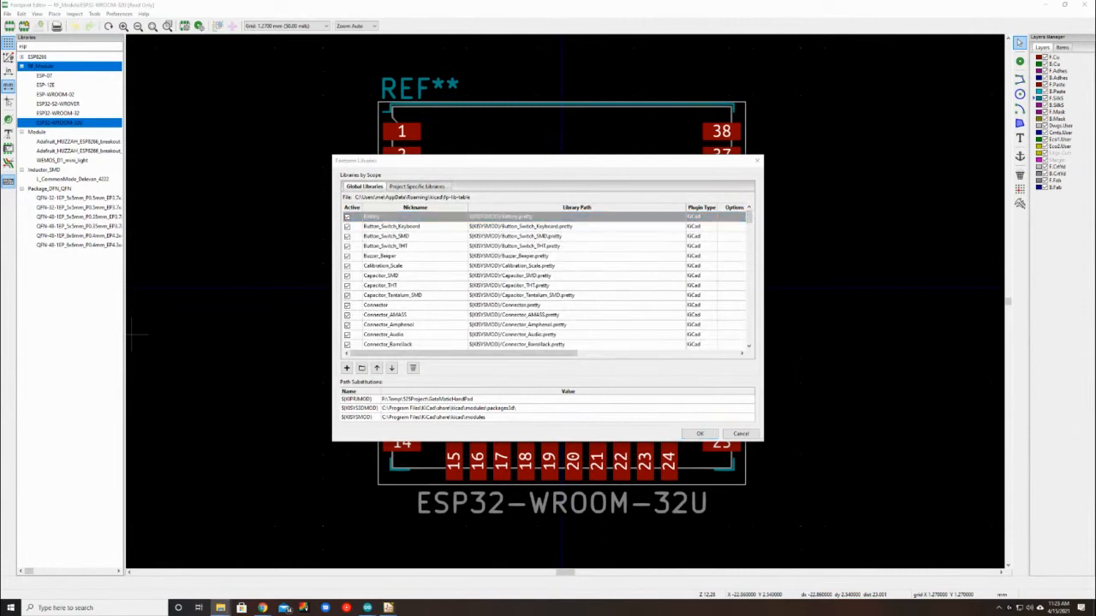
# Start adding an existing library to the global table and browse to the user's Documents folder on the F: drive
pyautogui.click(361, 368)
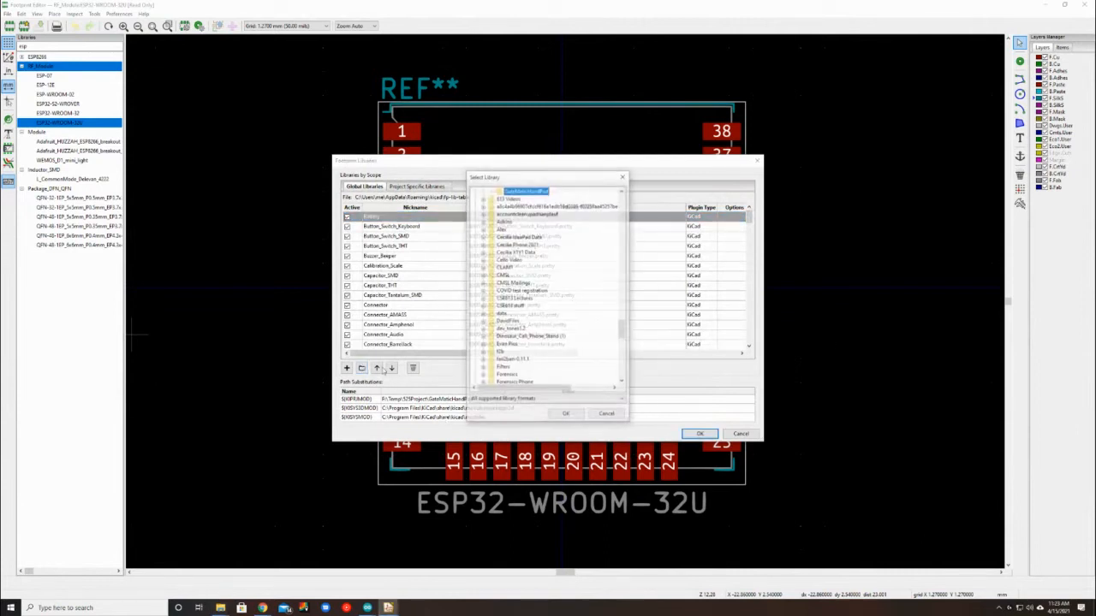
pyautogui.scroll(3, 539, 325)
pyautogui.scroll(5, 539, 326)
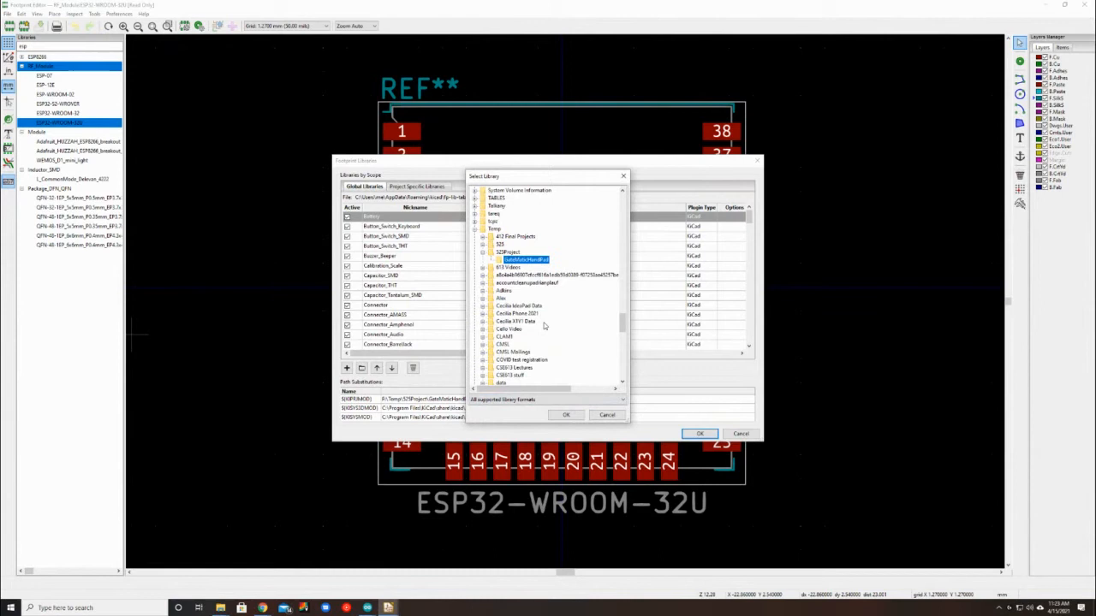
pyautogui.scroll(15, 546, 321)
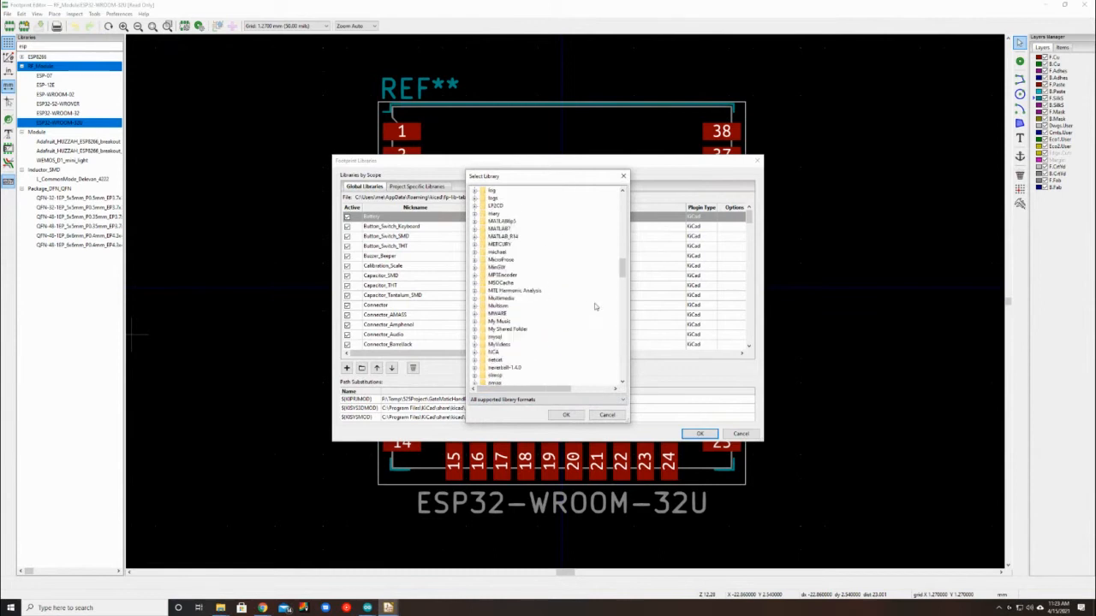
pyautogui.moveTo(624, 268); pyautogui.dragTo(630, 182)
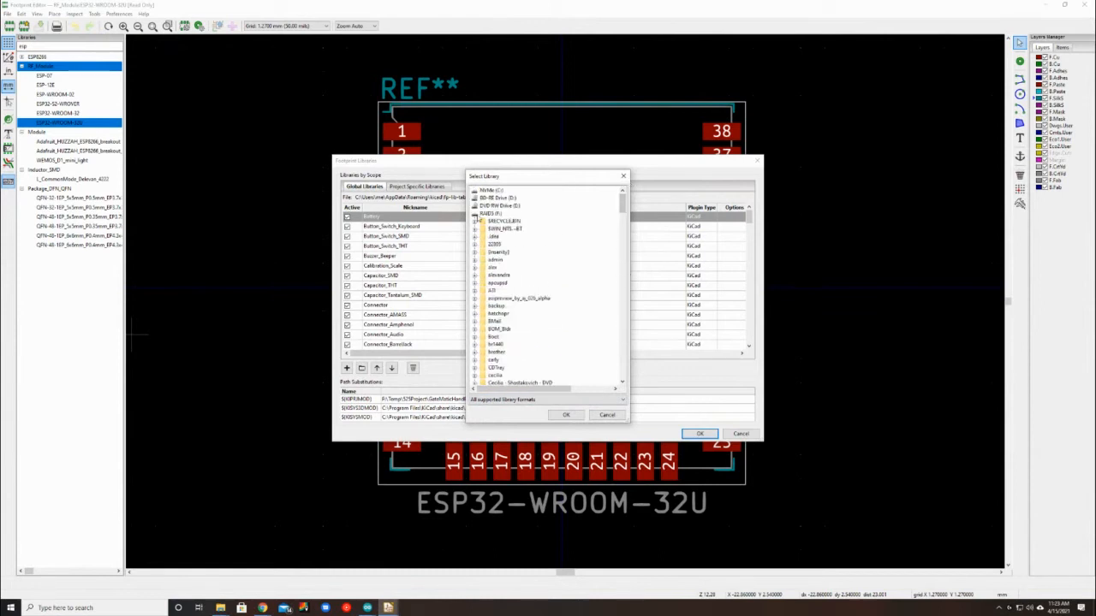
pyautogui.click(491, 213)
pyautogui.write('us')
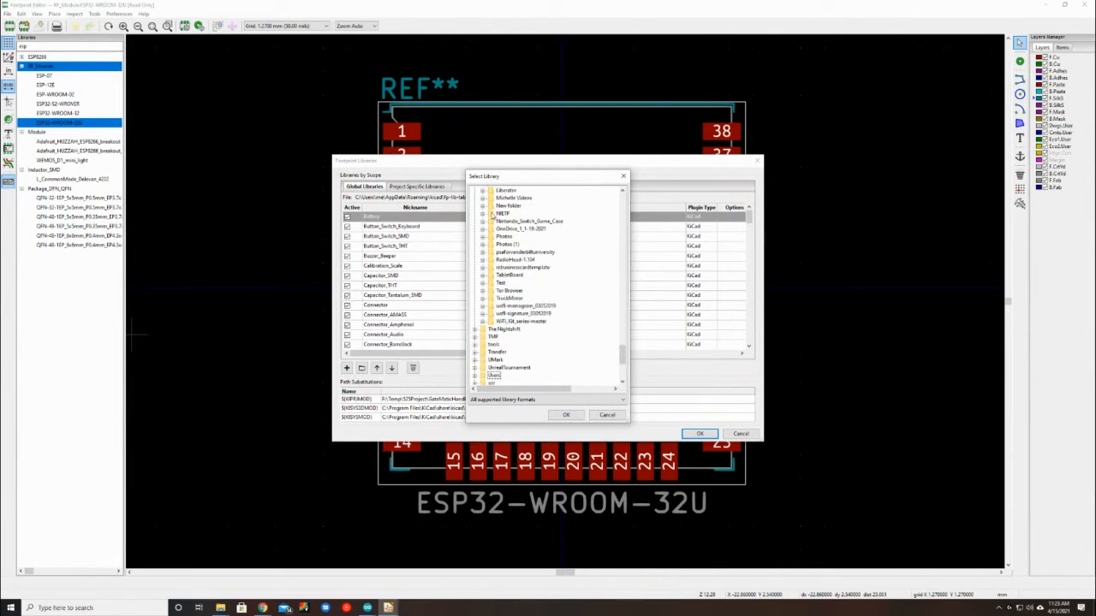
pyautogui.press('Right')
pyautogui.press('Down')
pyautogui.press('Right')
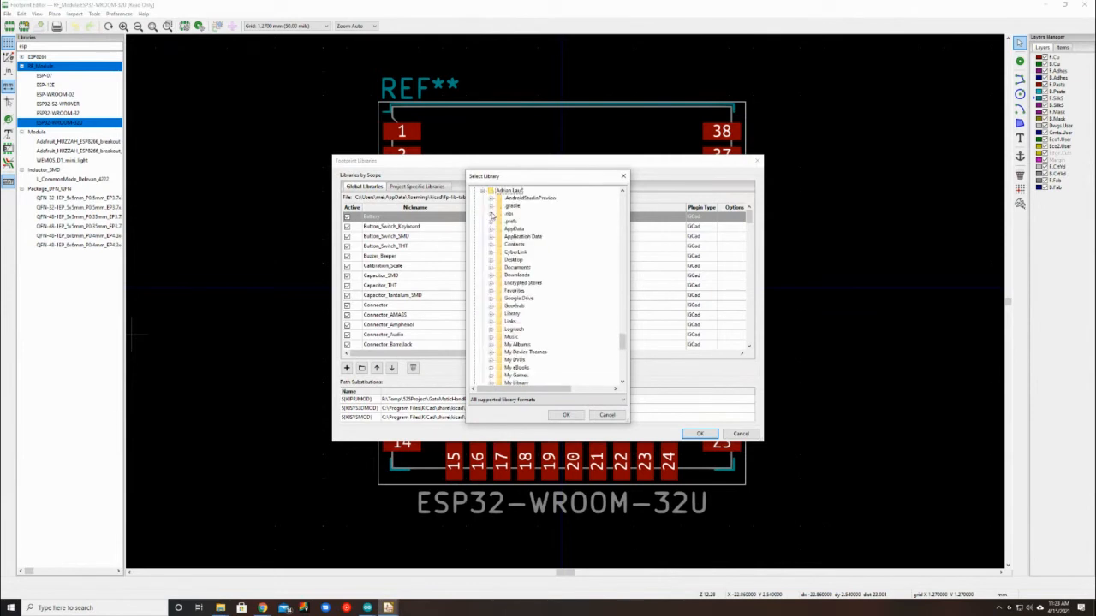
pyautogui.write('do')
pyautogui.press('Right')
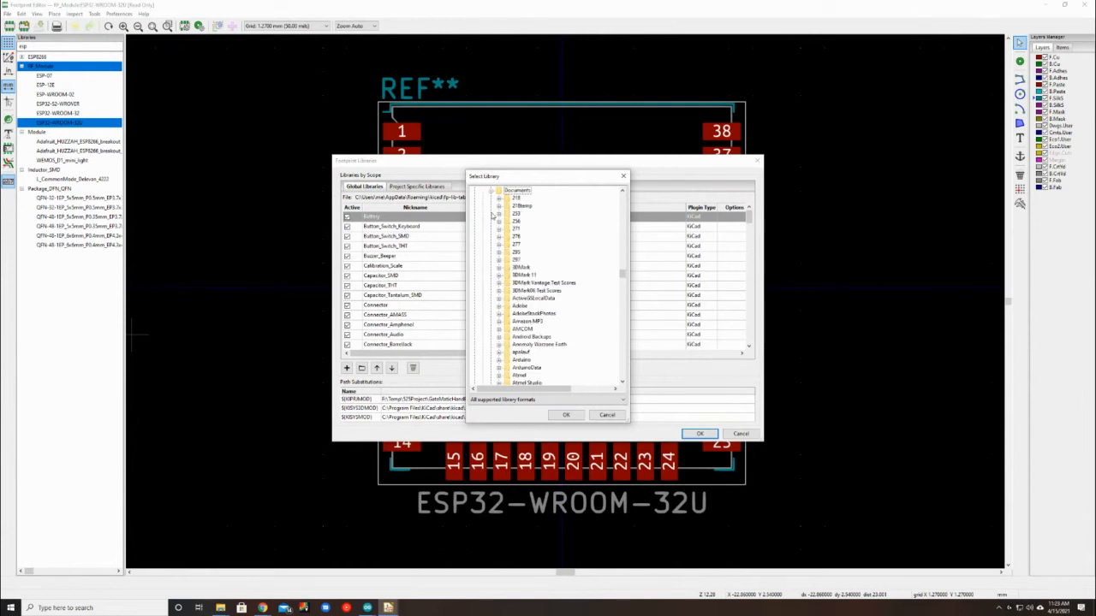
# Choose the PCB Designs folder as the new global footprint library and save the library table
pyautogui.write('pcb')
pyautogui.press('Right')
pyautogui.press('Down')
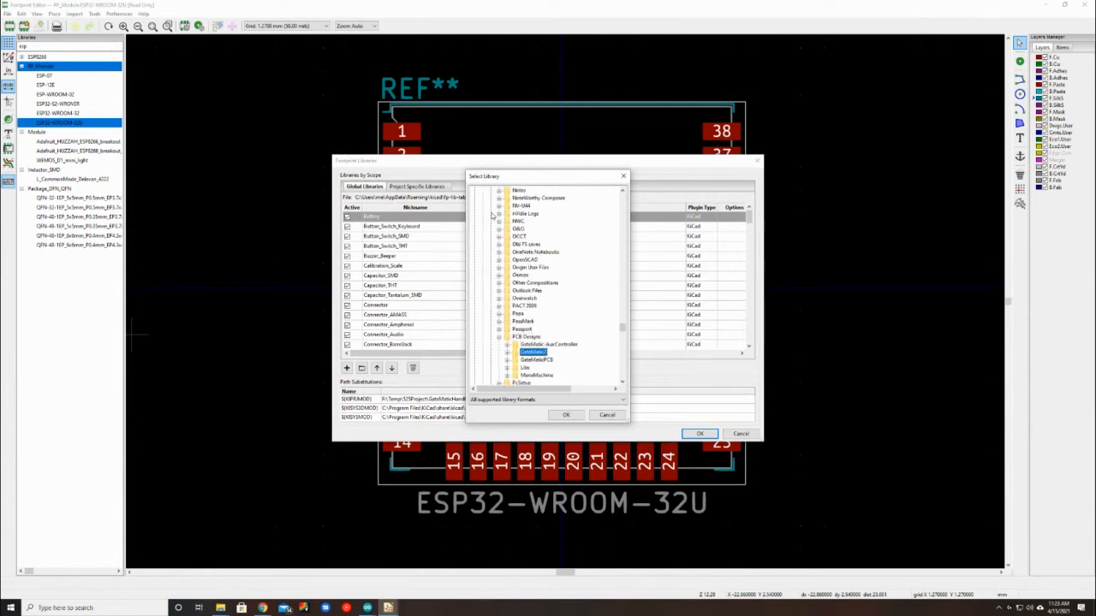
pyautogui.press('Up')
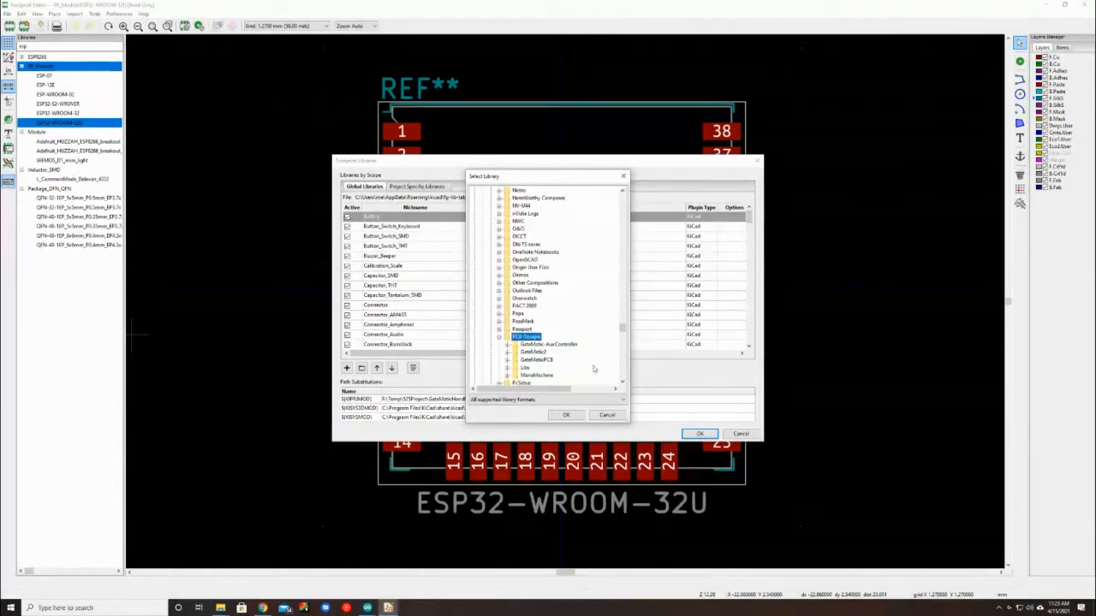
pyautogui.click(566, 415)
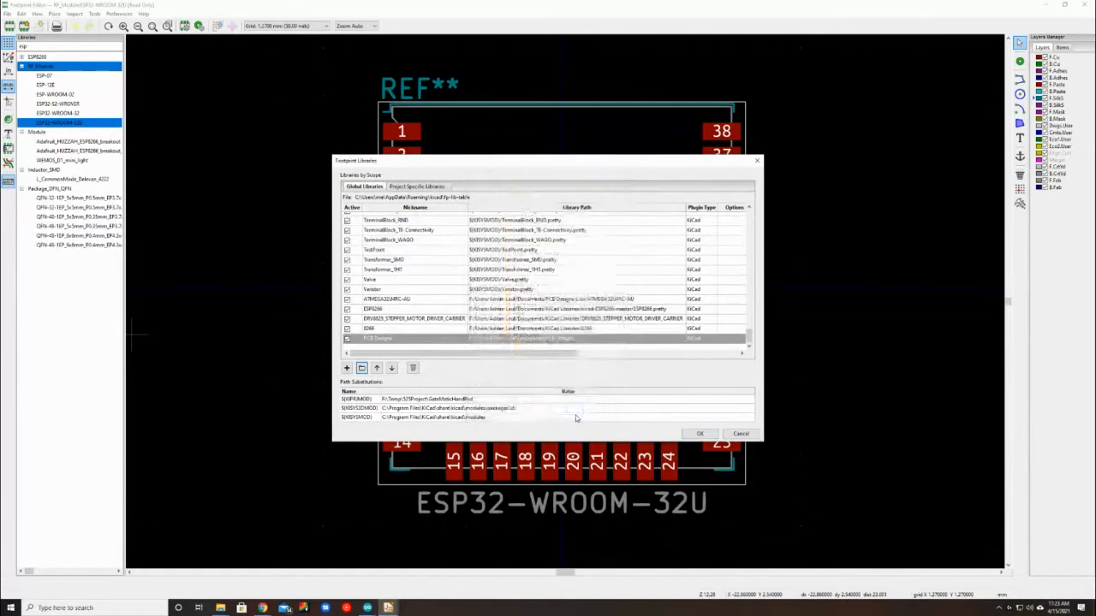
pyautogui.click(694, 435)
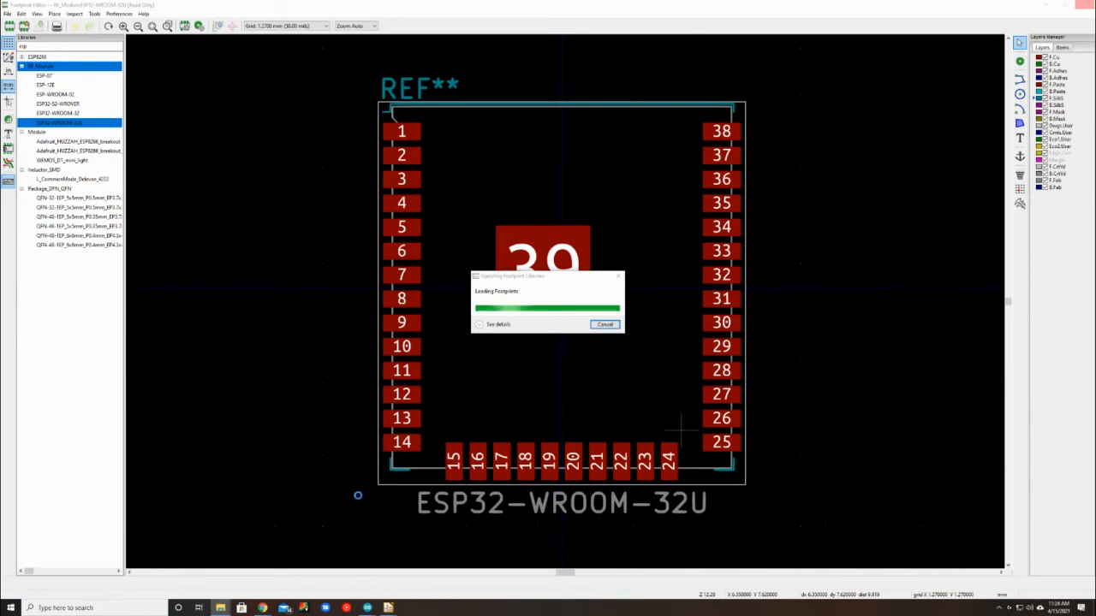
# Filter the footprint libraries for "lora" and view the Ai-Thinker-Ra-01-LoRa footprint from RF_Module
pyautogui.hotkey('alt', 'Tab')
pyautogui.click(347, 173)
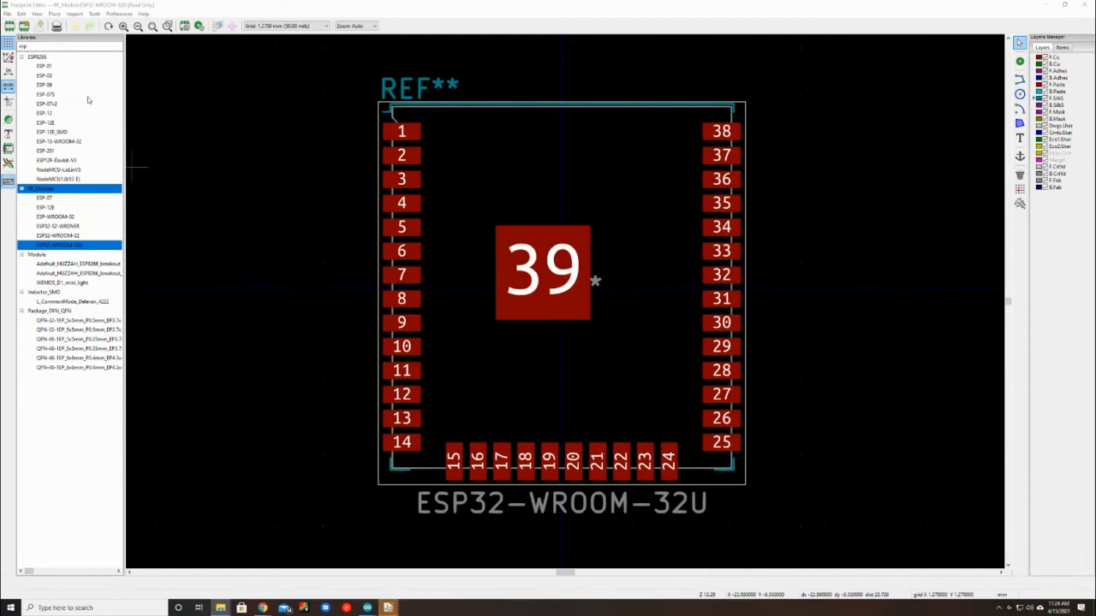
pyautogui.click(56, 45)
pyautogui.write('lora')
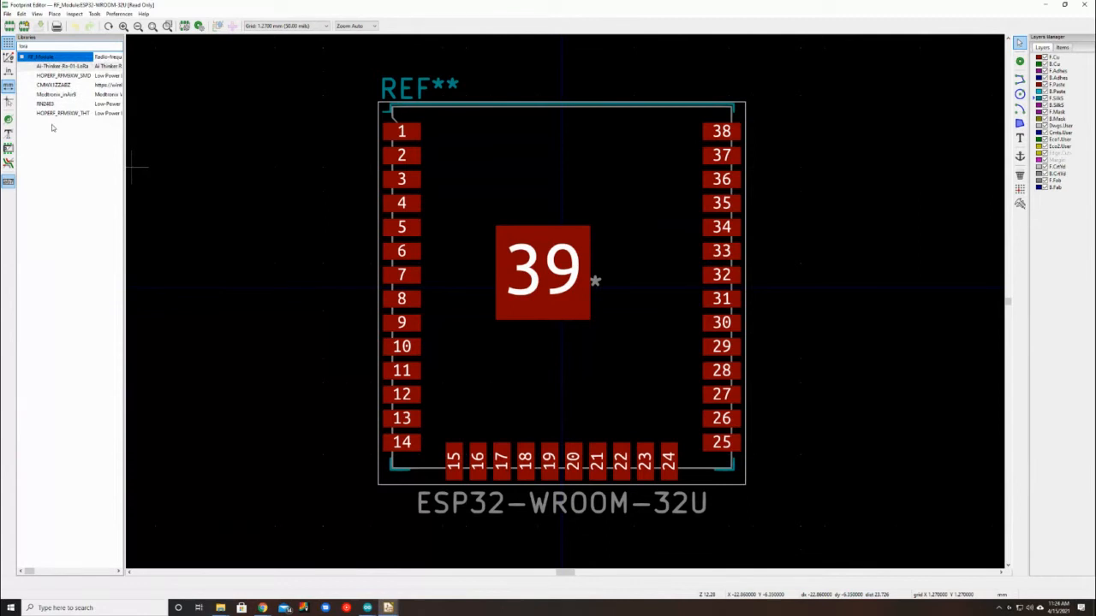
pyautogui.click(47, 68)
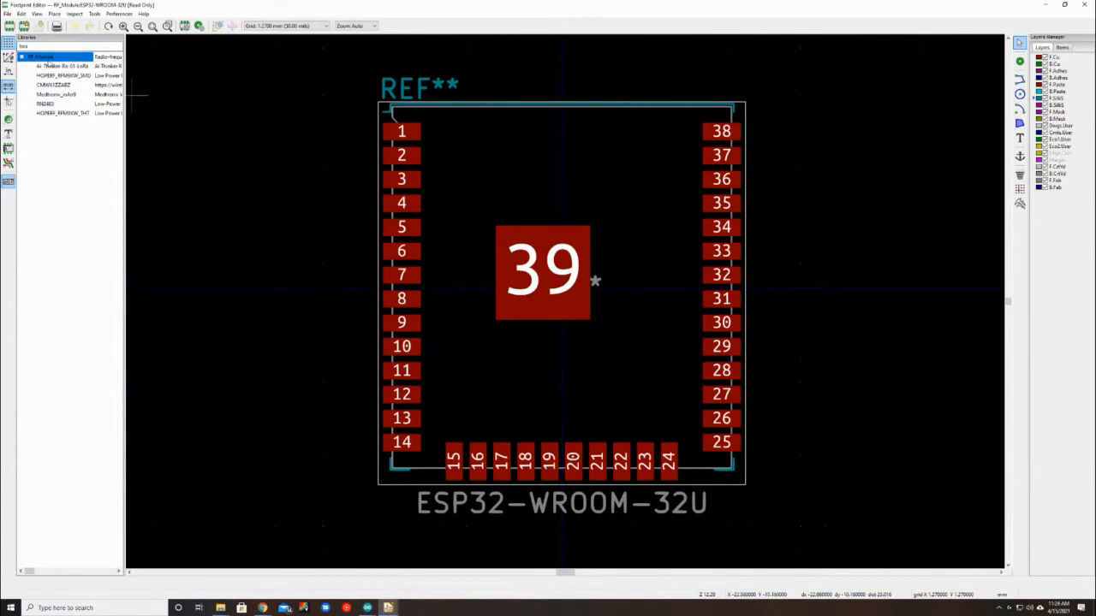
pyautogui.doubleClick(48, 68)
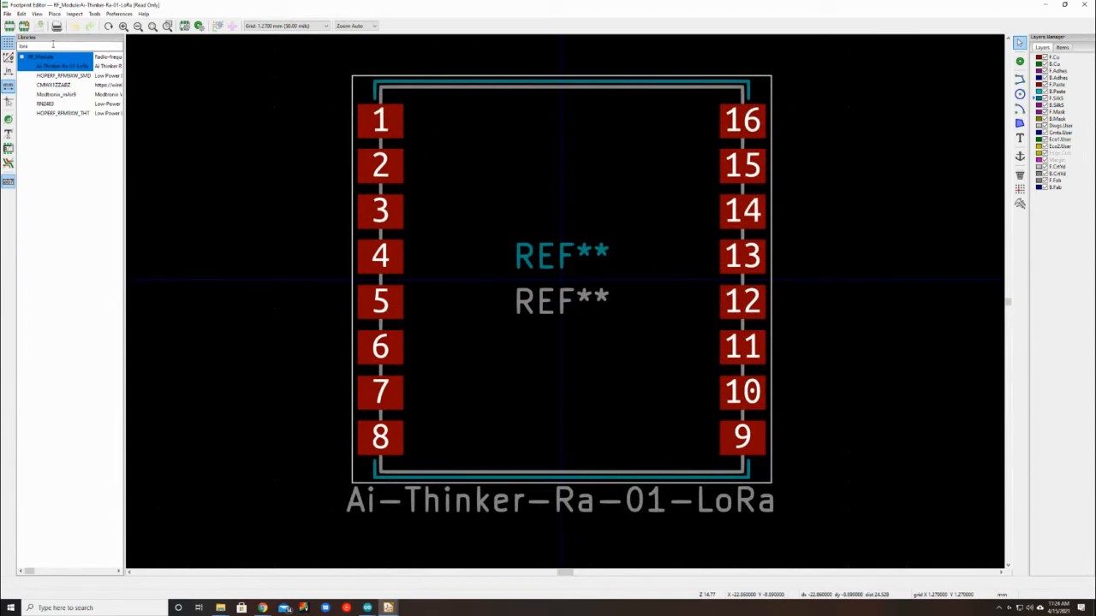
pyautogui.click(124, 26)
# Add the GateMatic folder inside PCB Designs/GateMatic2 as a global footprint library and save the library table
pyautogui.click(119, 14)
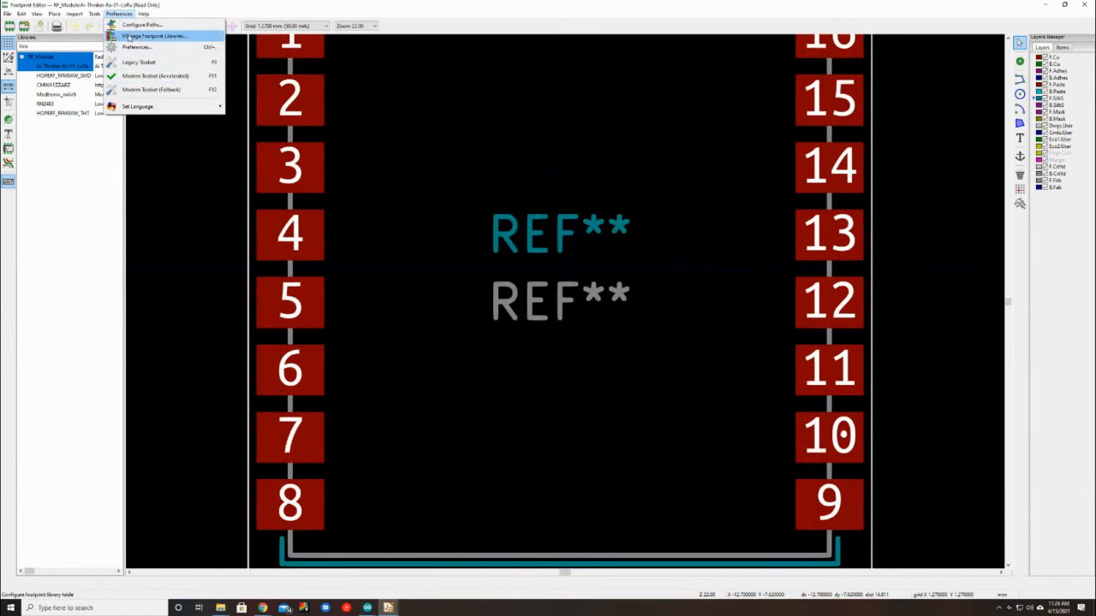
pyautogui.click(161, 34)
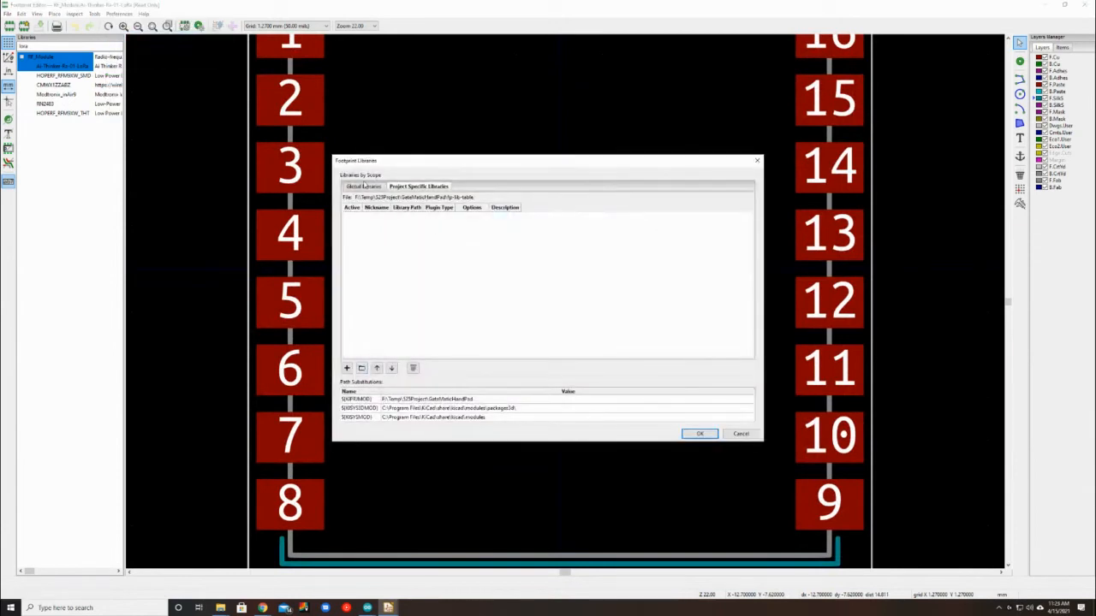
pyautogui.click(366, 186)
pyautogui.click(361, 367)
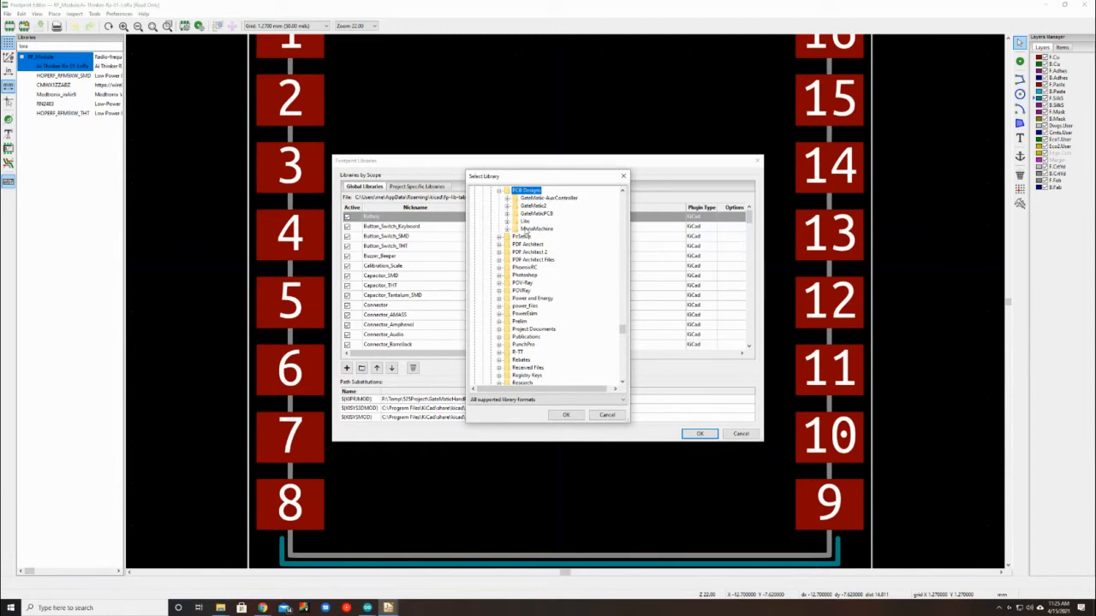
pyautogui.click(539, 198)
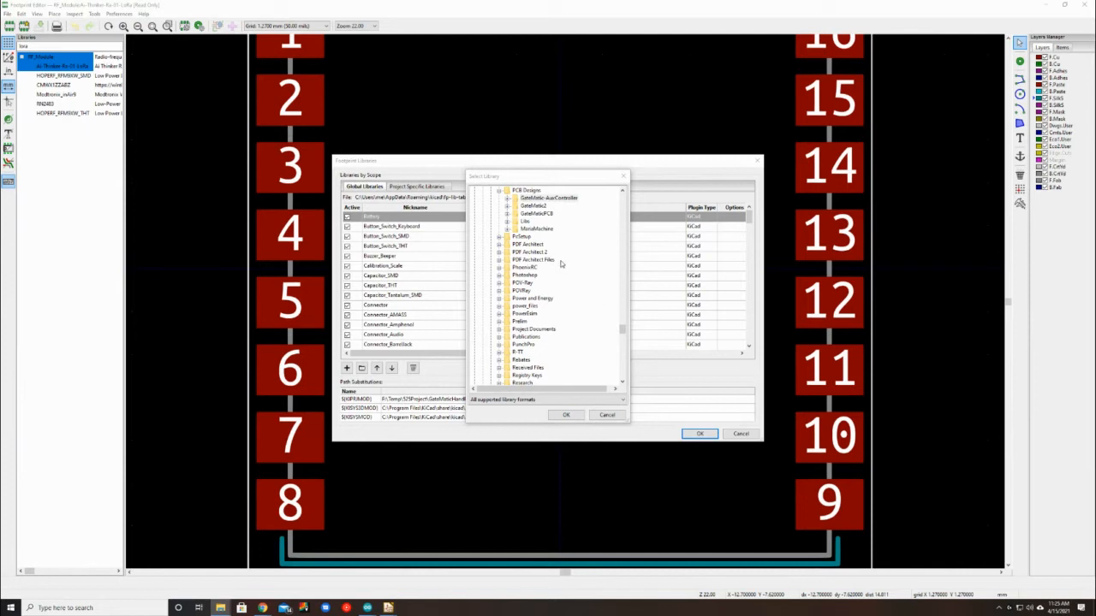
pyautogui.click(506, 207)
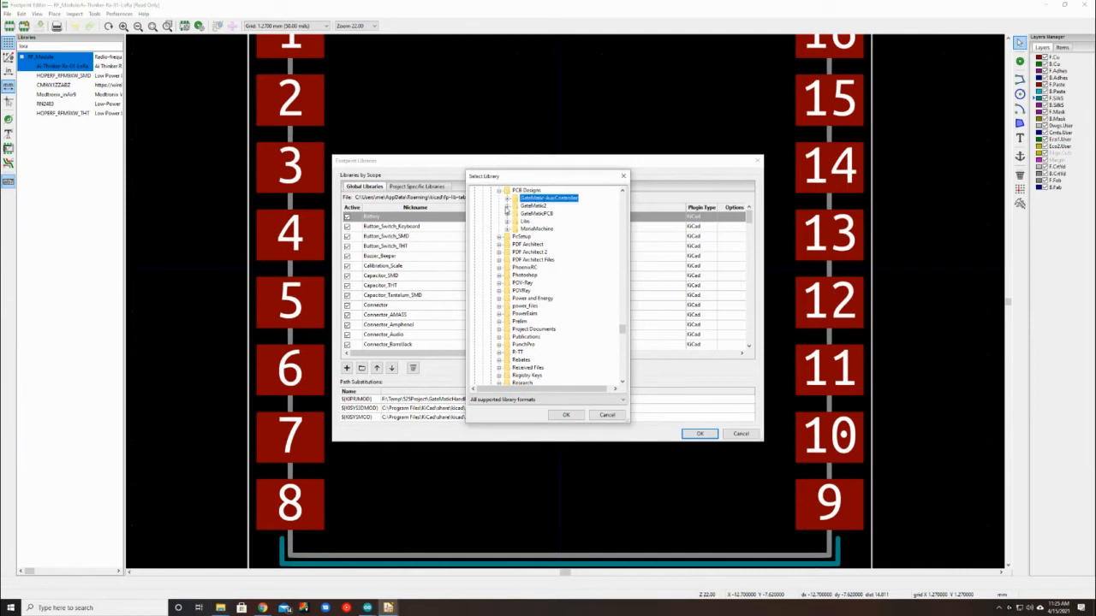
pyautogui.click(507, 205)
pyautogui.click(527, 215)
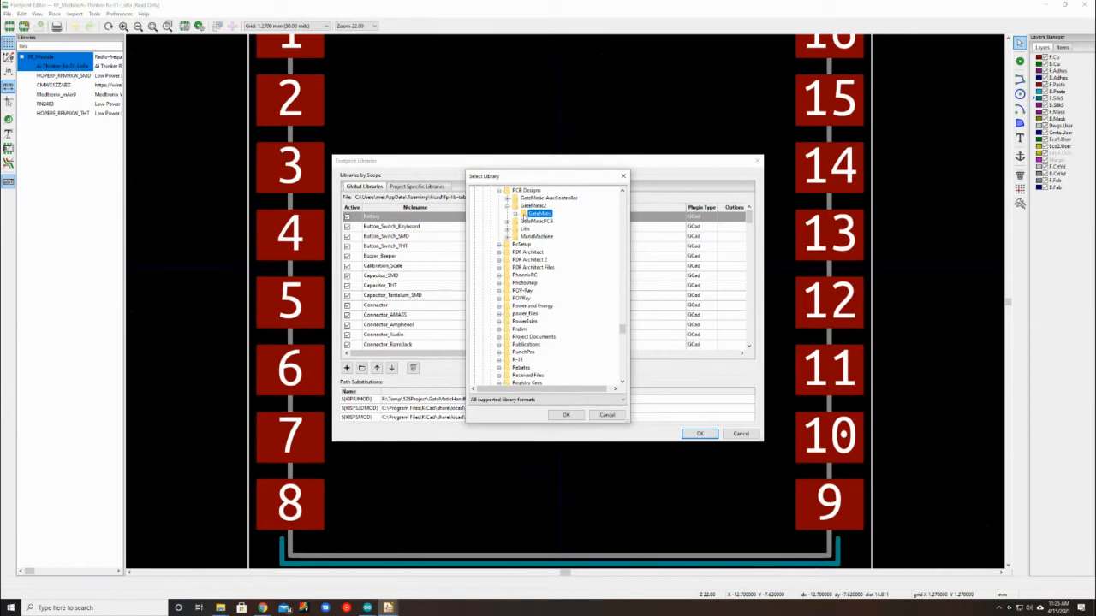
pyautogui.click(572, 415)
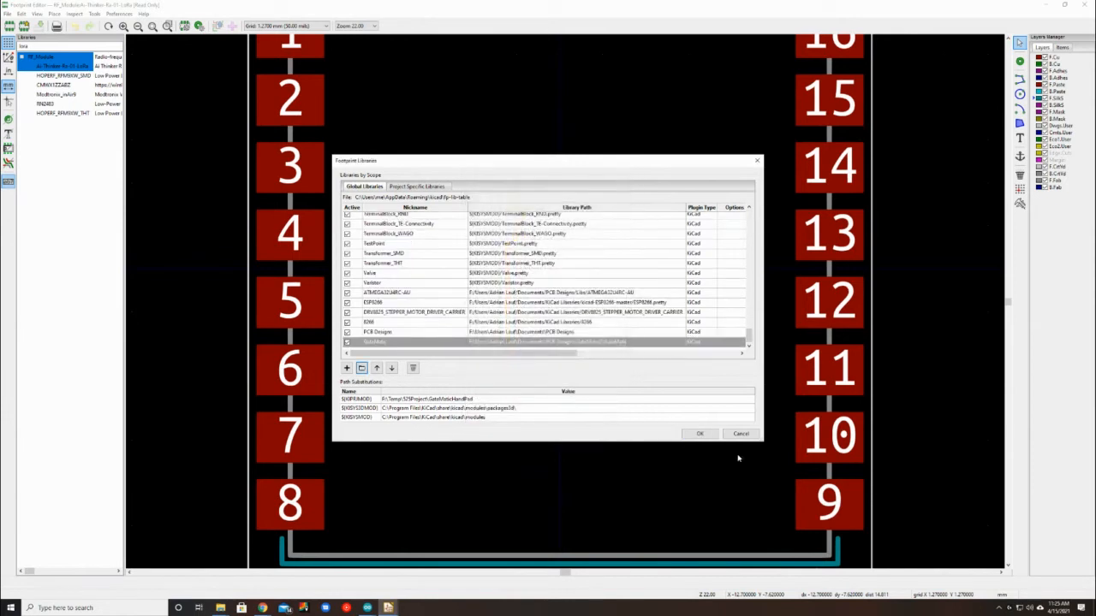
pyautogui.click(700, 433)
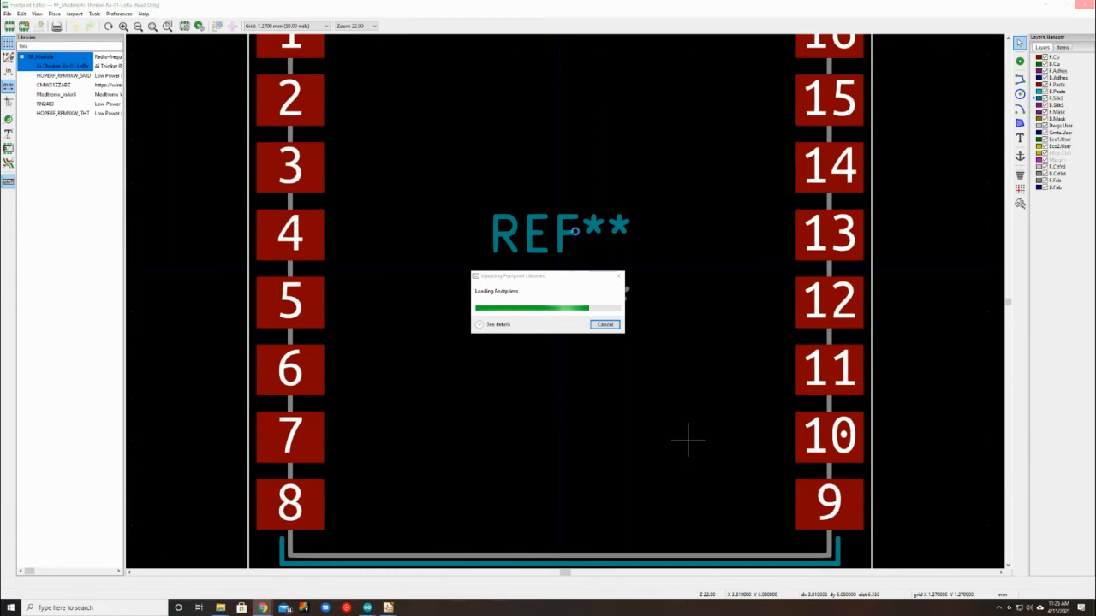
pyautogui.rightClick(653, 614)
pyautogui.click(667, 572)
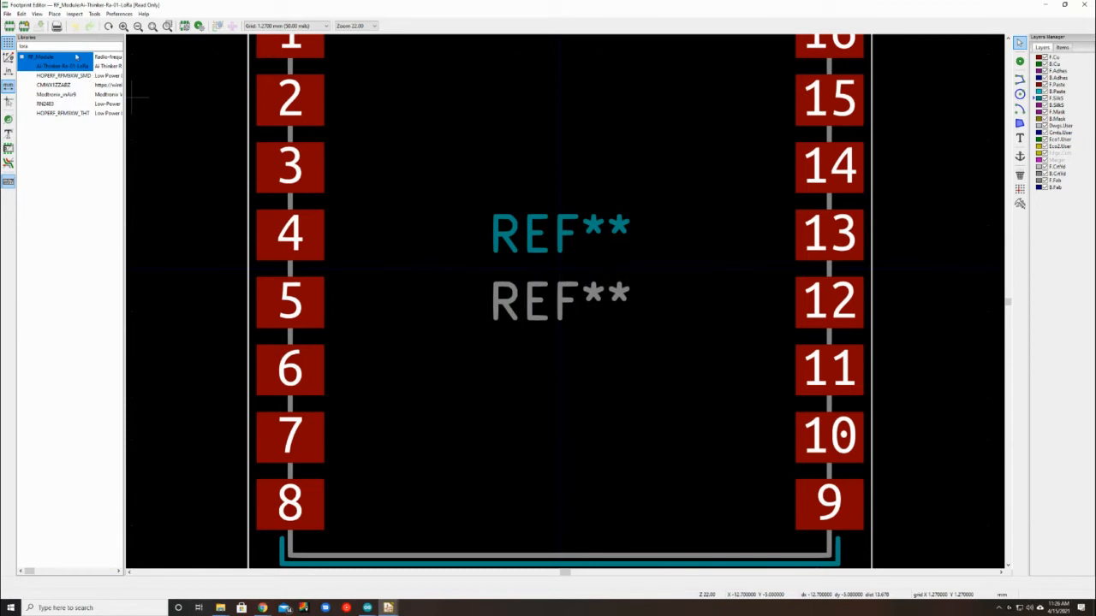
# Clear the library filter and look through the full list of footprint libraries, checking the GateMatic library for footprints
pyautogui.doubleClick(57, 46)
pyautogui.press('BackSpace')
pyautogui.scroll(-10, 100, 361)
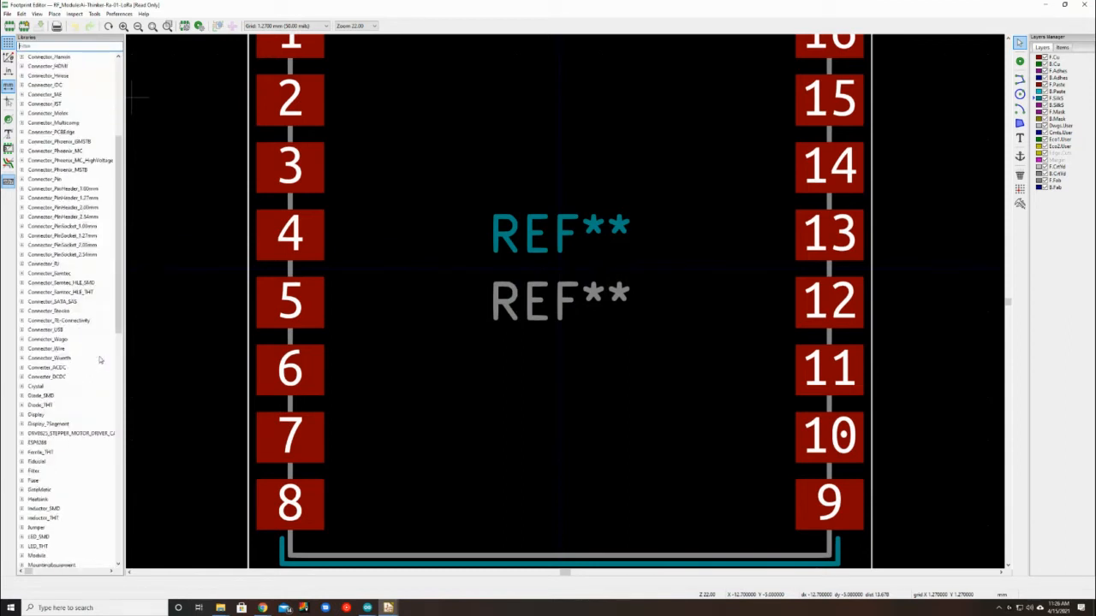
pyautogui.scroll(-1, 103, 360)
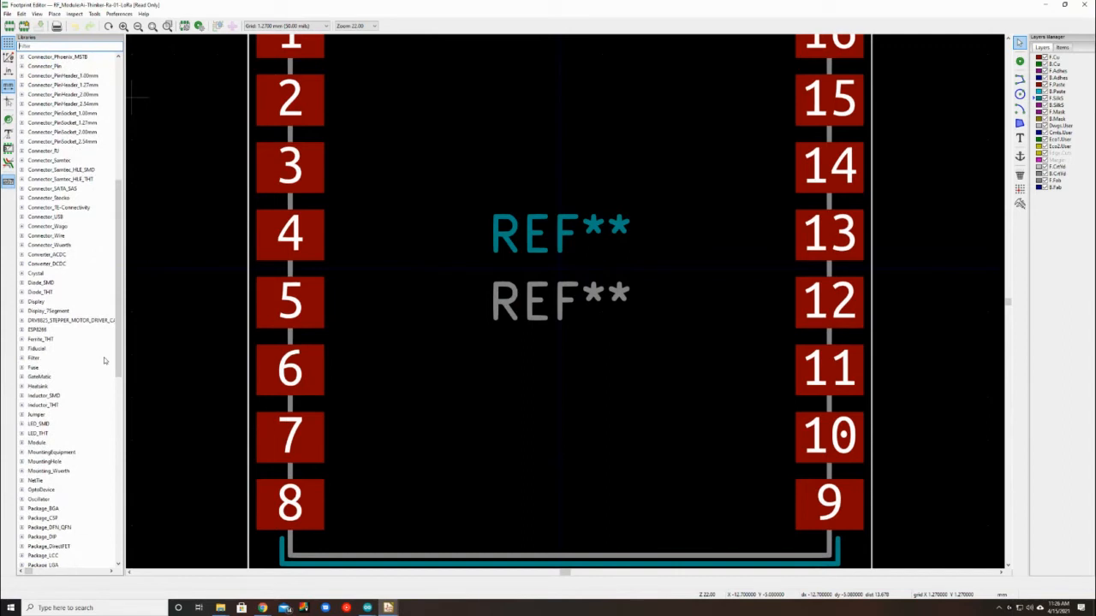
pyautogui.click(26, 379)
pyautogui.scroll(-12, 34, 377)
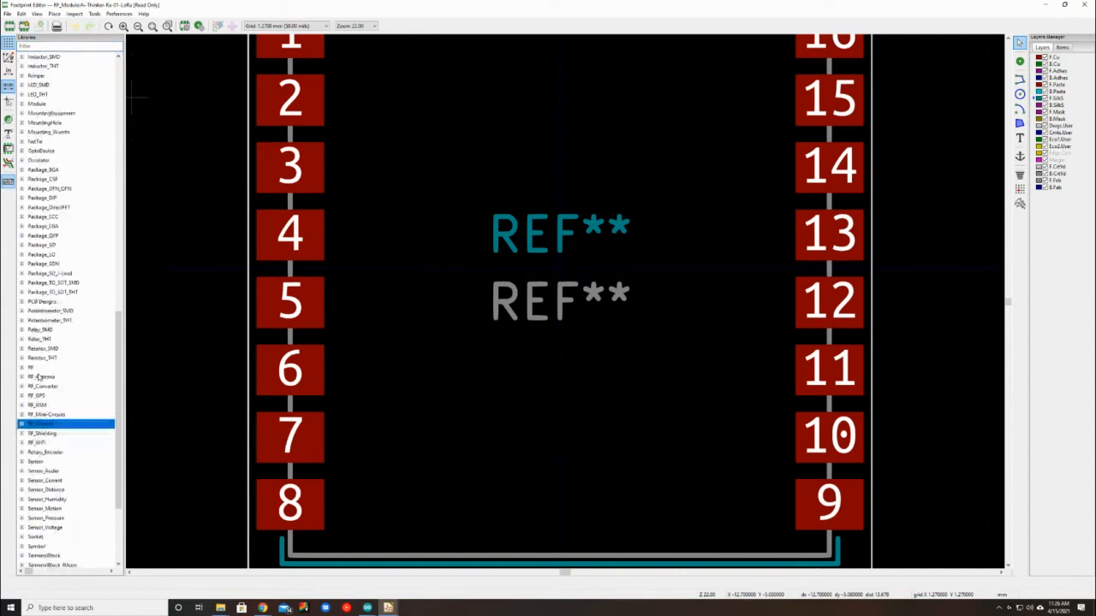
pyautogui.scroll(-5, 74, 379)
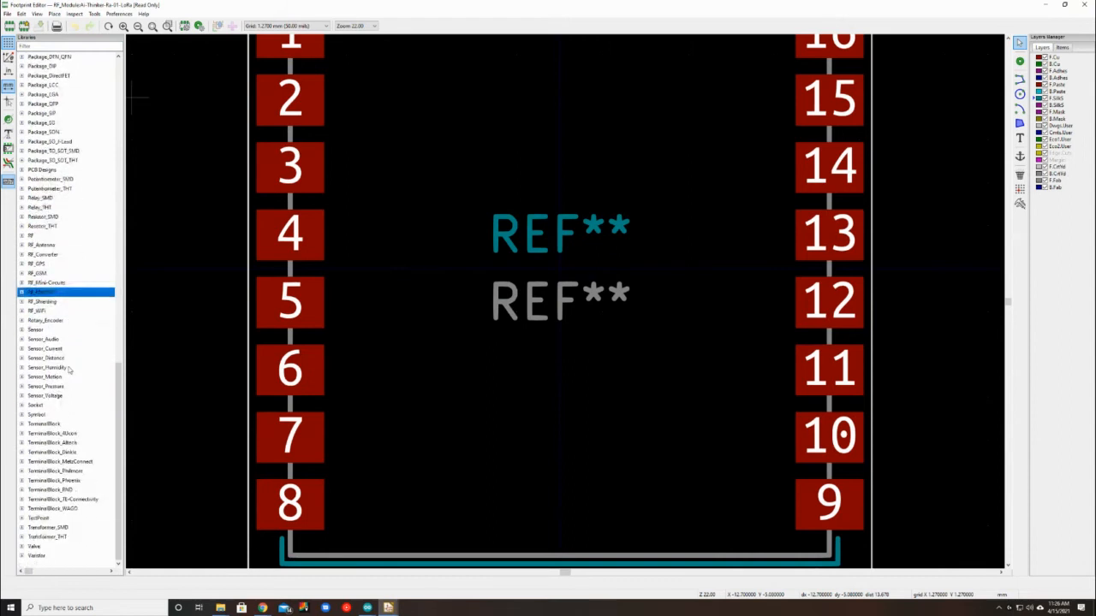
pyautogui.scroll(20, 69, 369)
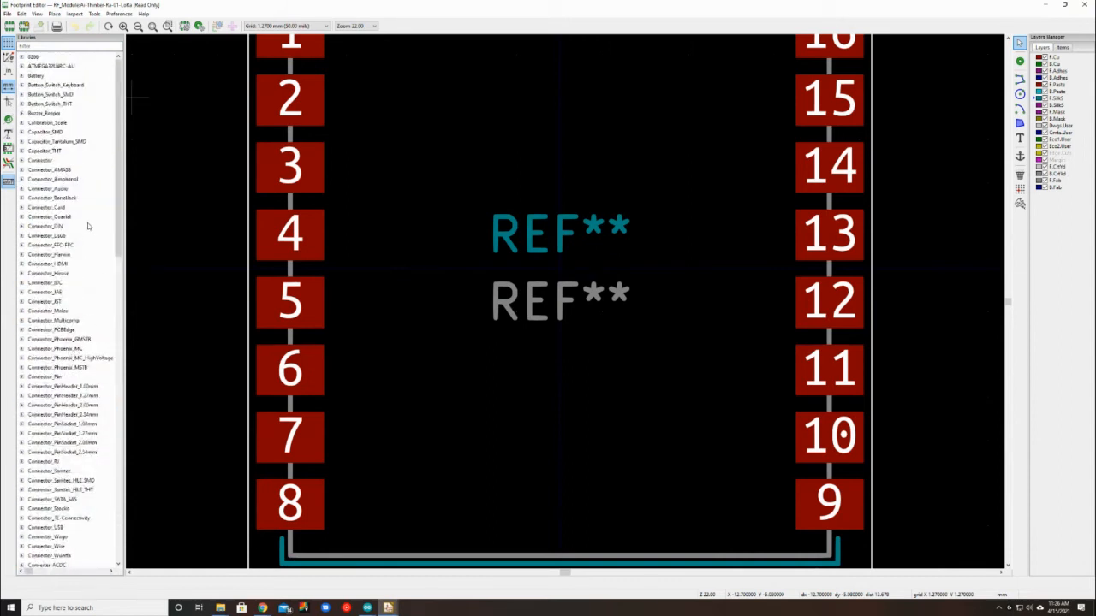
# Try to open LoRa32.lib from the PCB Designs/GateMatic2/GateMatic folder in a second KiCad instance
pyautogui.scroll(-6, 89, 229)
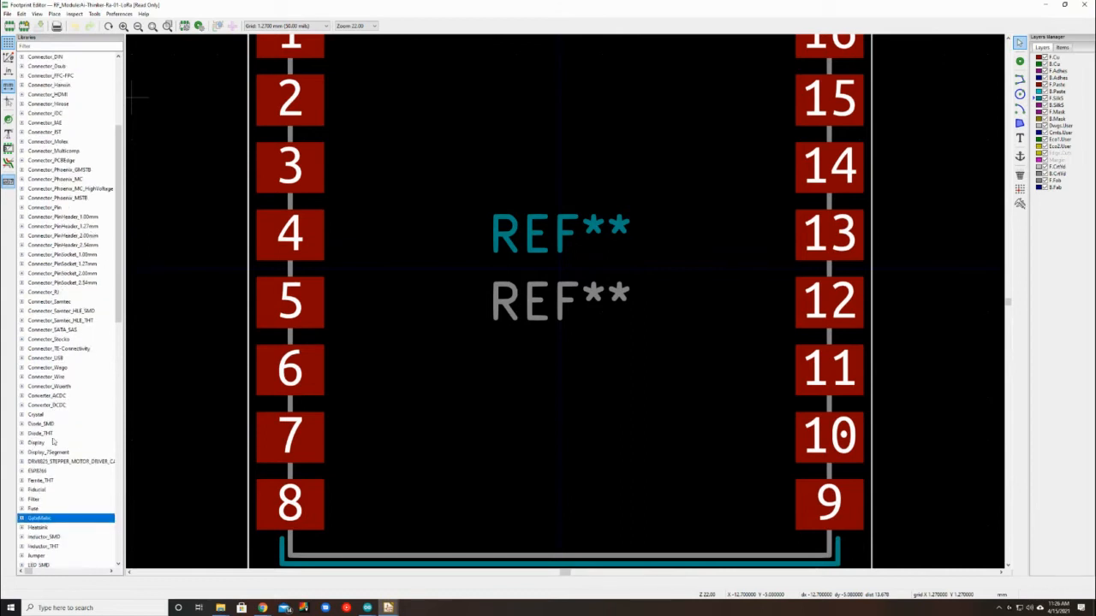
pyautogui.scroll(-18, 58, 436)
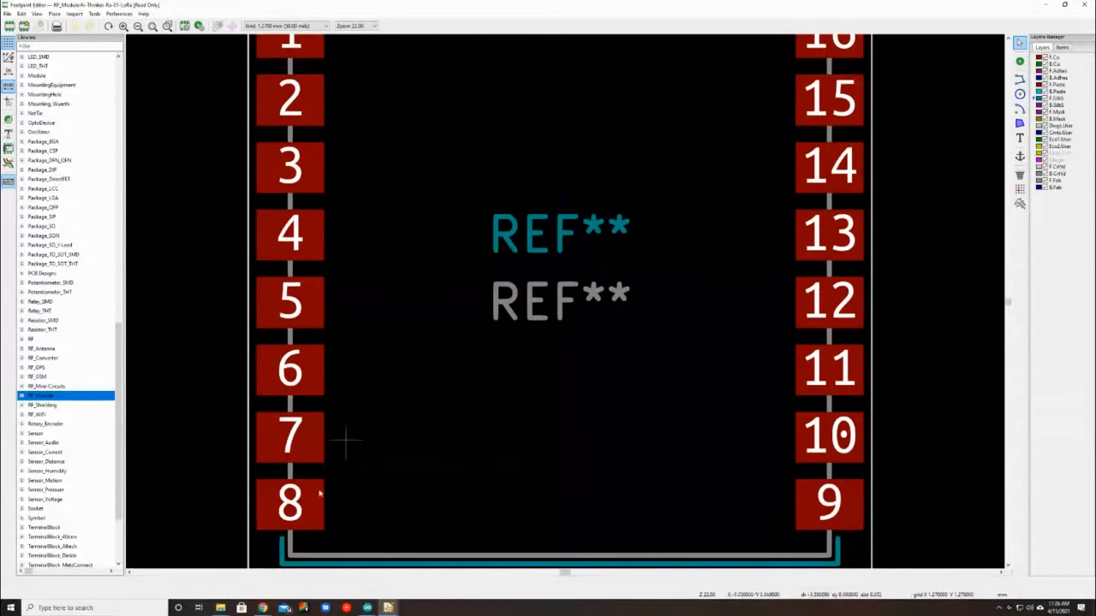
pyautogui.click(221, 609)
pyautogui.click(272, 578)
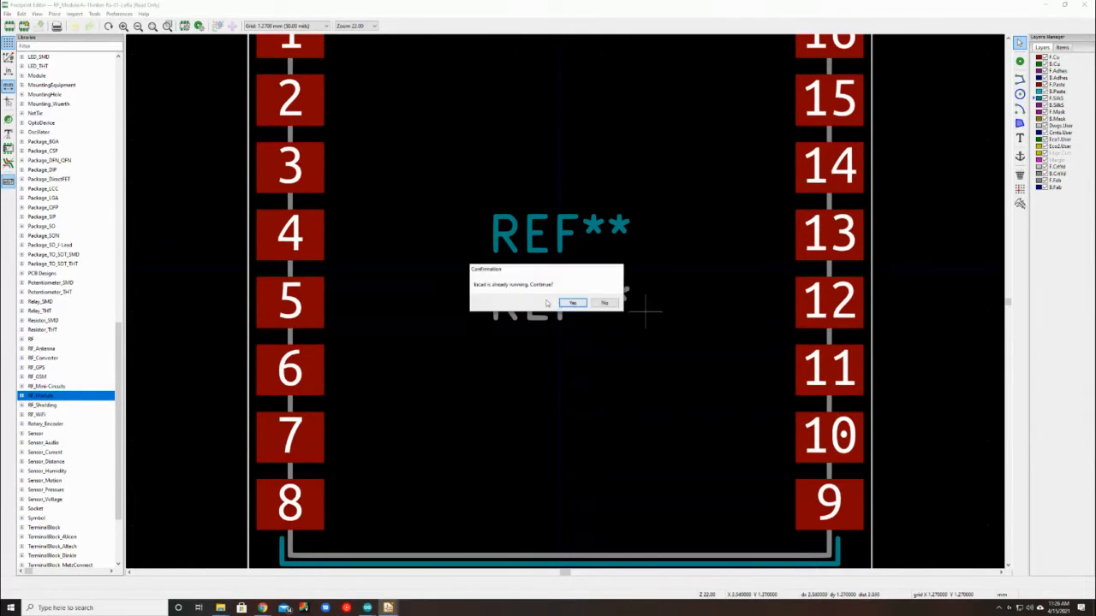
pyautogui.click(568, 300)
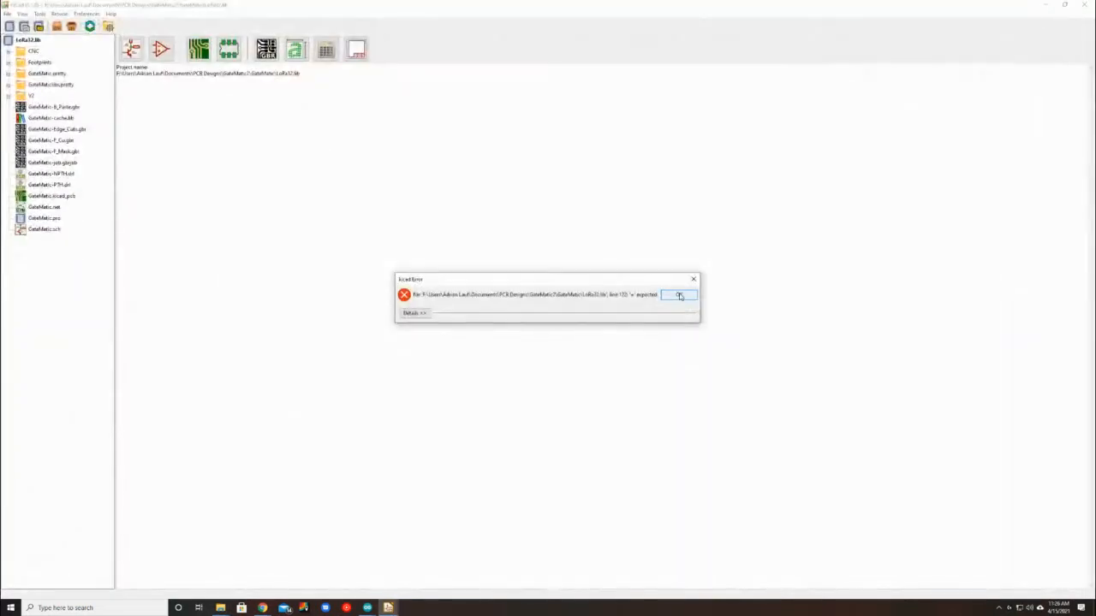
pyautogui.click(680, 295)
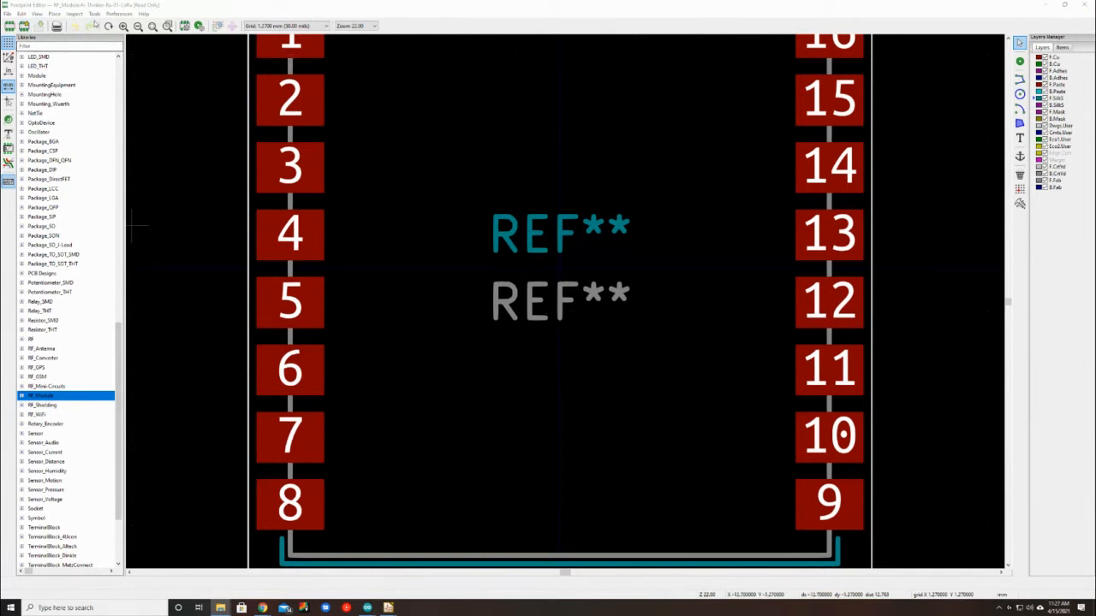
# Add the Footprints folder inside PCB Designs/GateMatic2/GateMatic as a global footprint library and save the library table
pyautogui.click(120, 14)
pyautogui.click(130, 36)
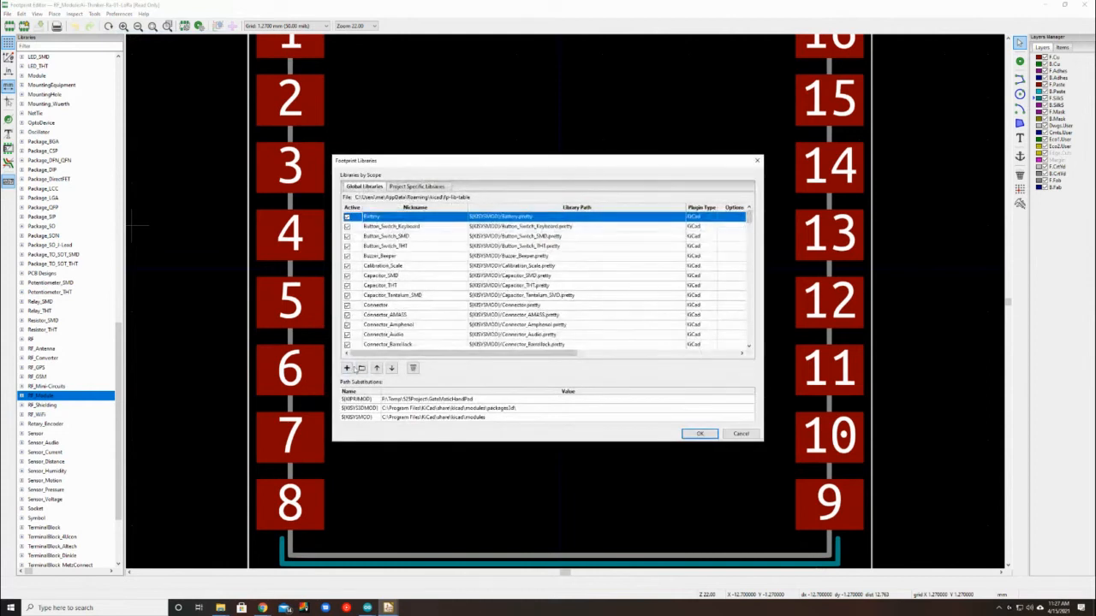
pyautogui.click(361, 368)
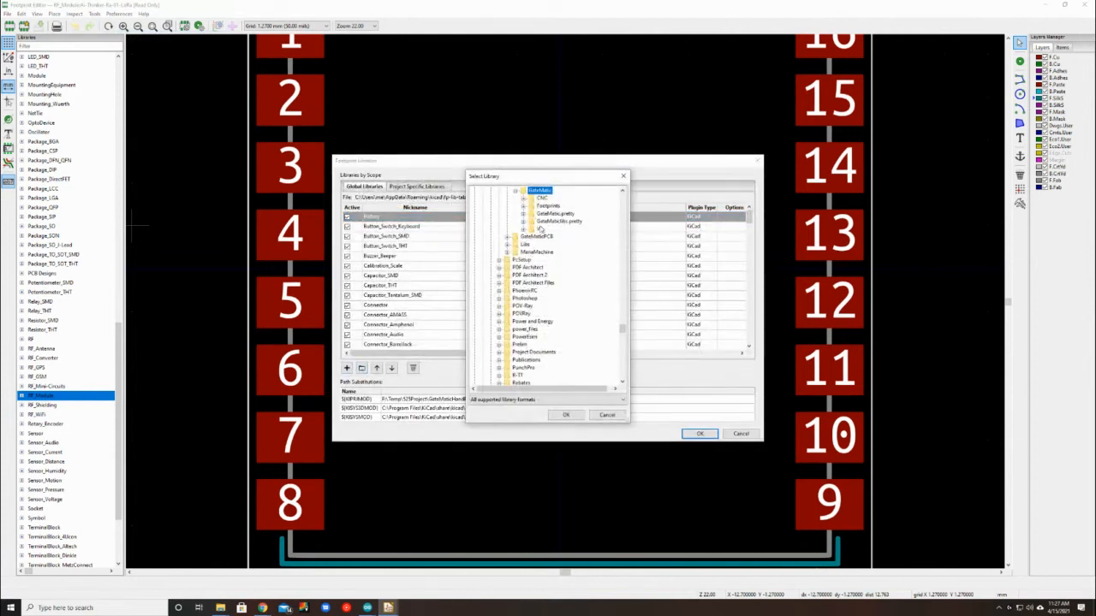
pyautogui.click(544, 206)
pyautogui.click(567, 415)
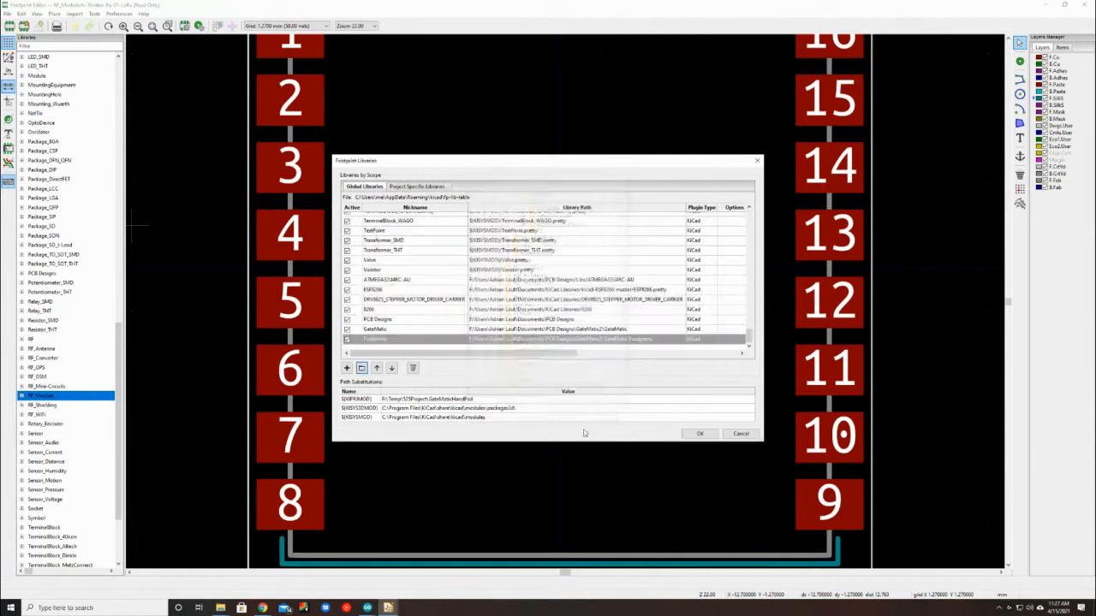
pyautogui.click(698, 433)
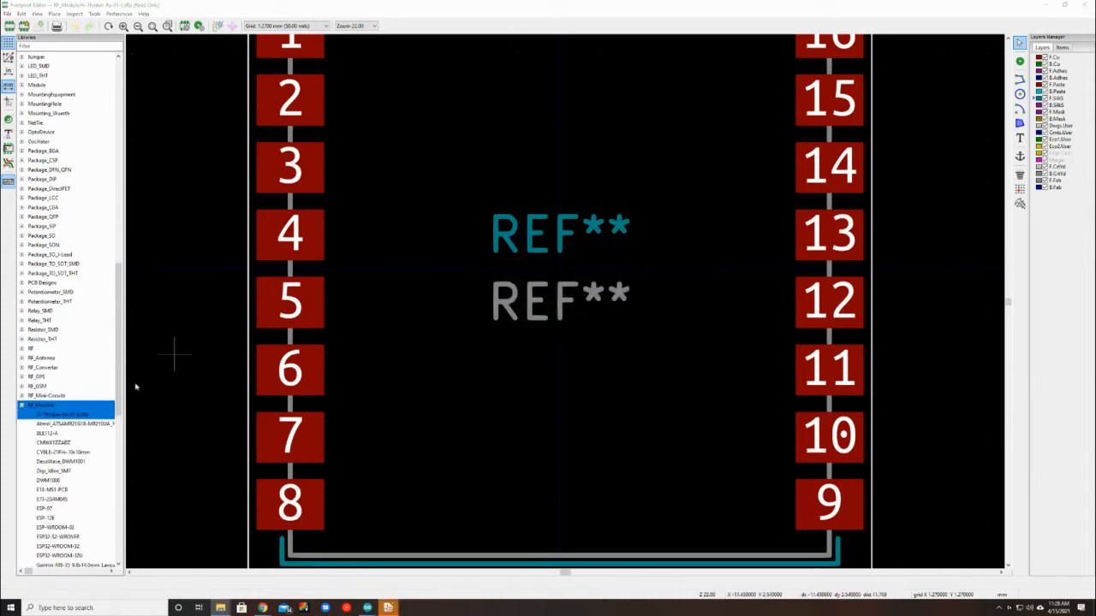
# Filter the footprint libraries for "heltec" and open the HeltecLoRa32 footprint from the Footprints library
pyautogui.doubleClick(53, 406)
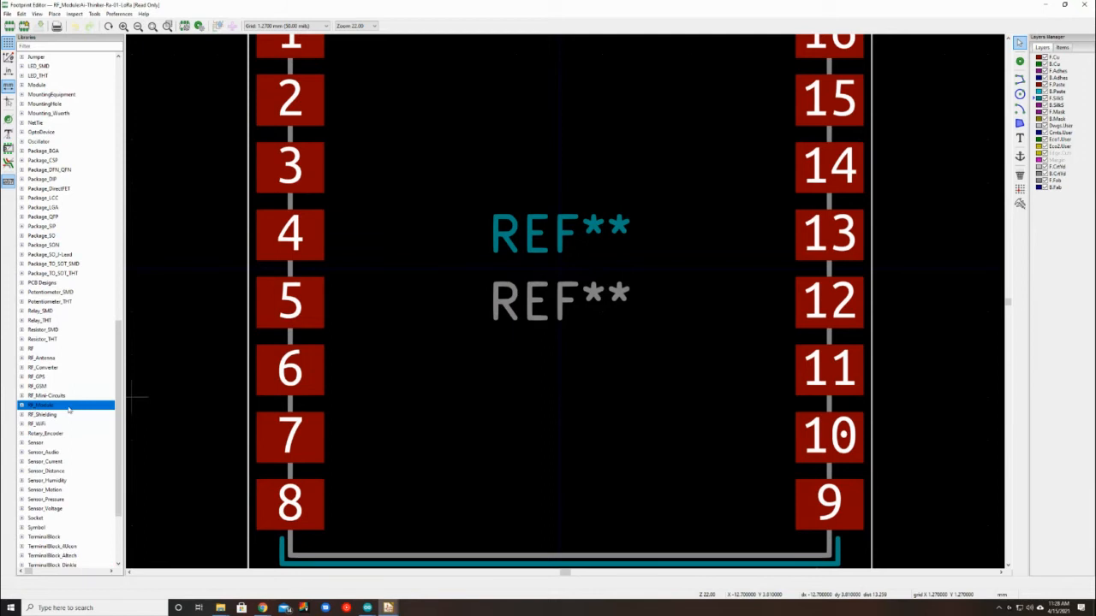
pyautogui.click(22, 407)
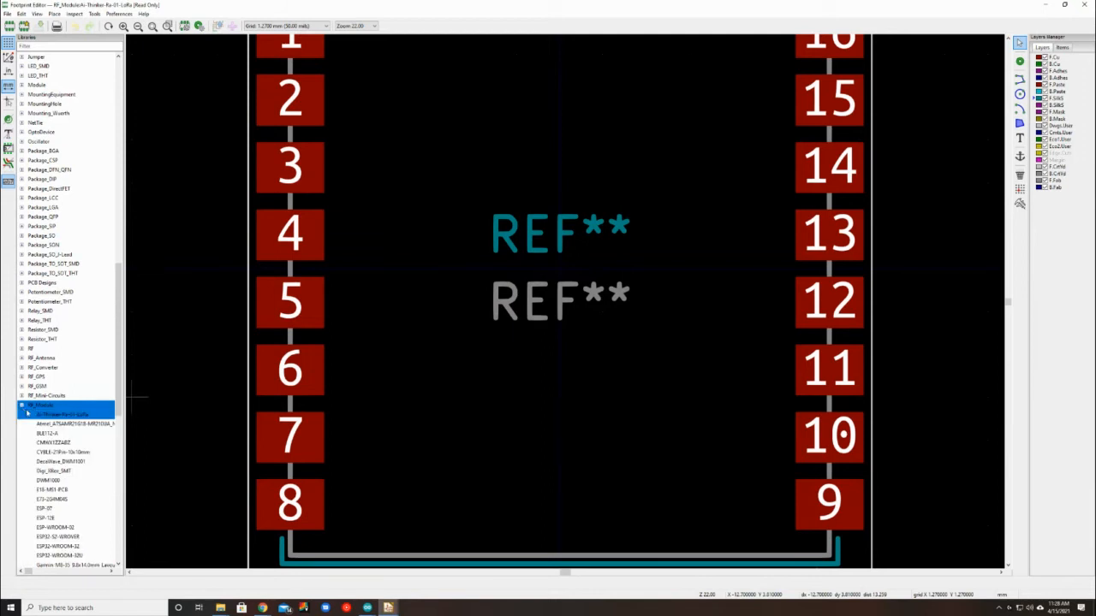
pyautogui.scroll(-6, 53, 414)
pyautogui.scroll(3, 53, 415)
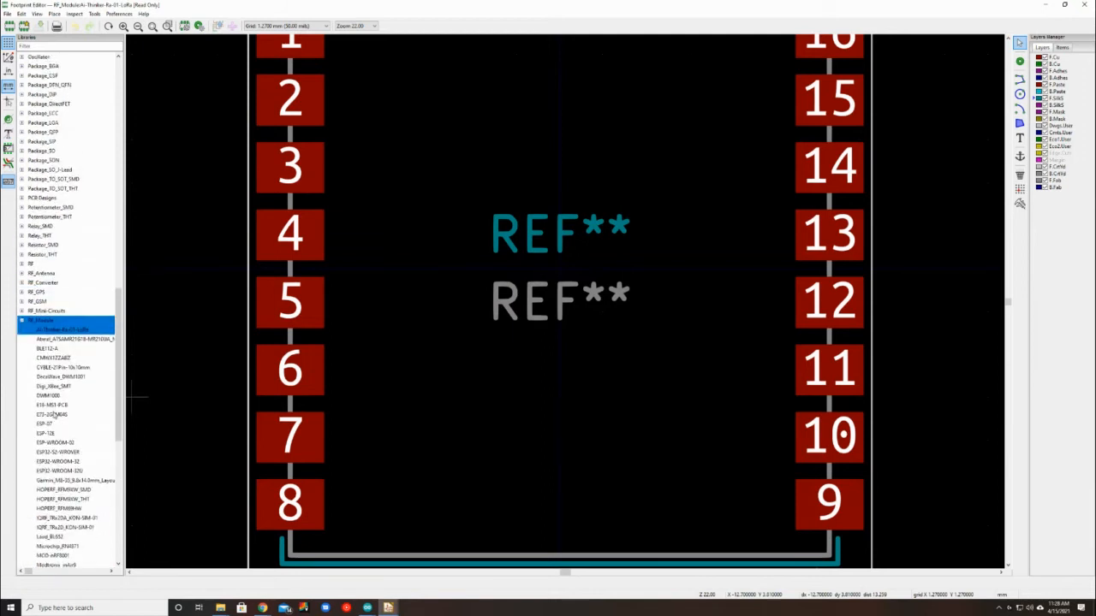
pyautogui.click(21, 321)
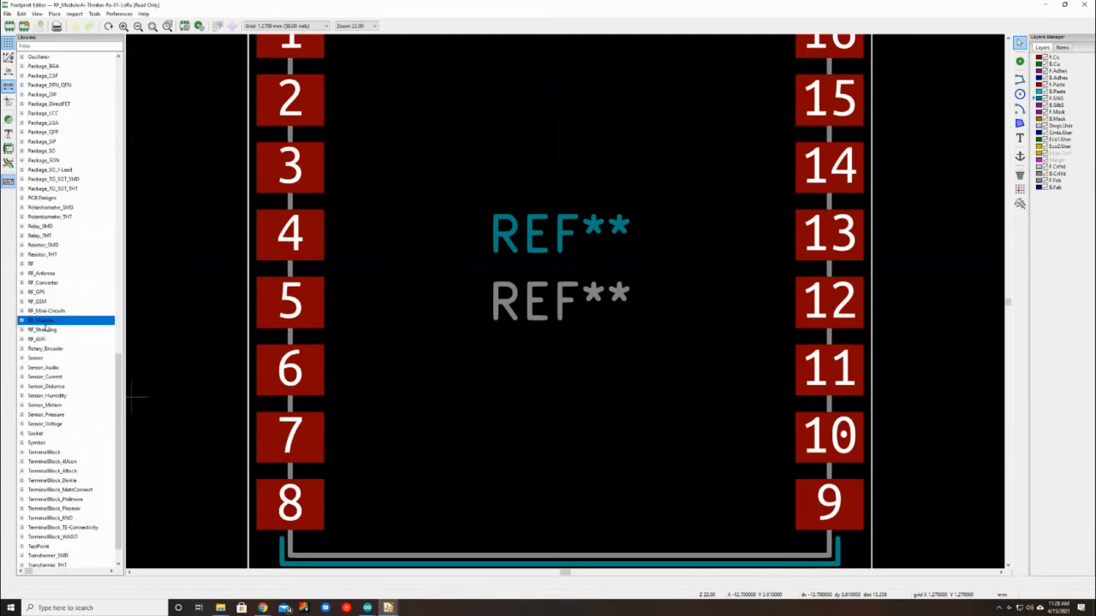
pyautogui.click(74, 50)
pyautogui.write('heltec')
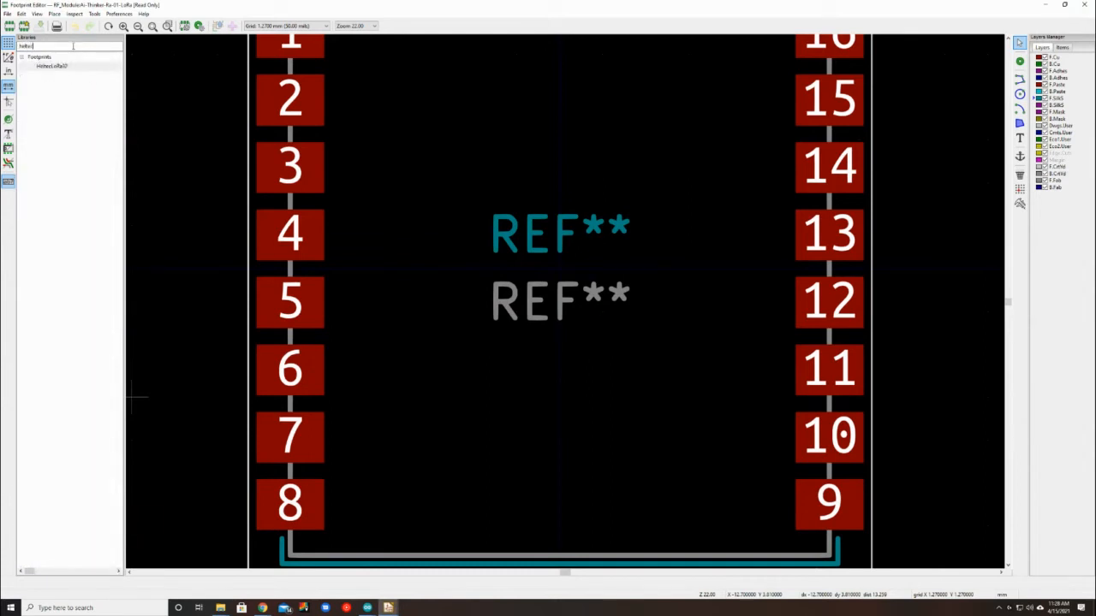
pyautogui.doubleClick(68, 66)
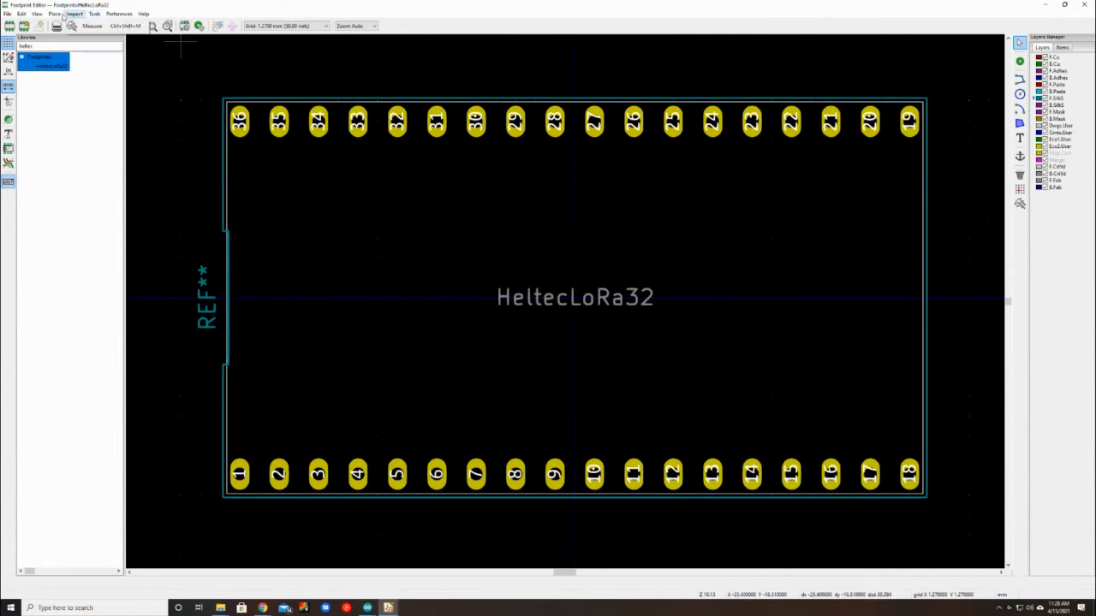
# Inspect the HeltecLoRa32 footprint from several angles in the 3D viewer and close the viewer
pyautogui.click(20, 14)
pyautogui.moveTo(35, 15)
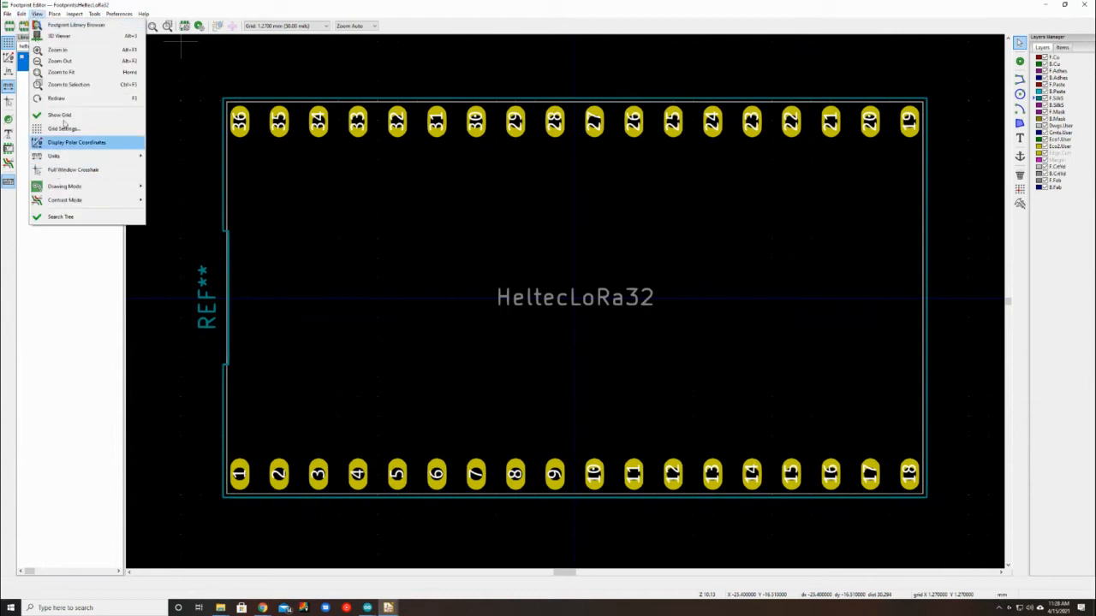
pyautogui.click(60, 36)
pyautogui.moveTo(590, 296); pyautogui.dragTo(703, 118)
pyautogui.moveTo(634, 202); pyautogui.dragTo(631, 481)
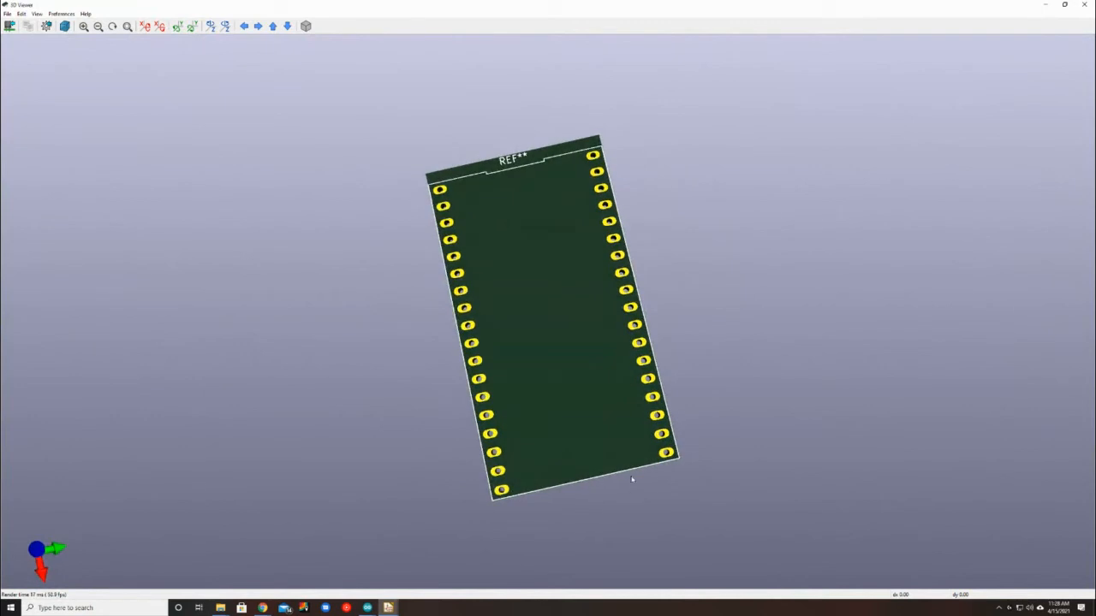
pyautogui.moveTo(550, 426); pyautogui.dragTo(548, 229)
pyautogui.click(1085, 5)
# Filter the footprint libraries for "logic" and open the LogicLevelConverter footprint from the Footprints library
pyautogui.doubleClick(26, 47)
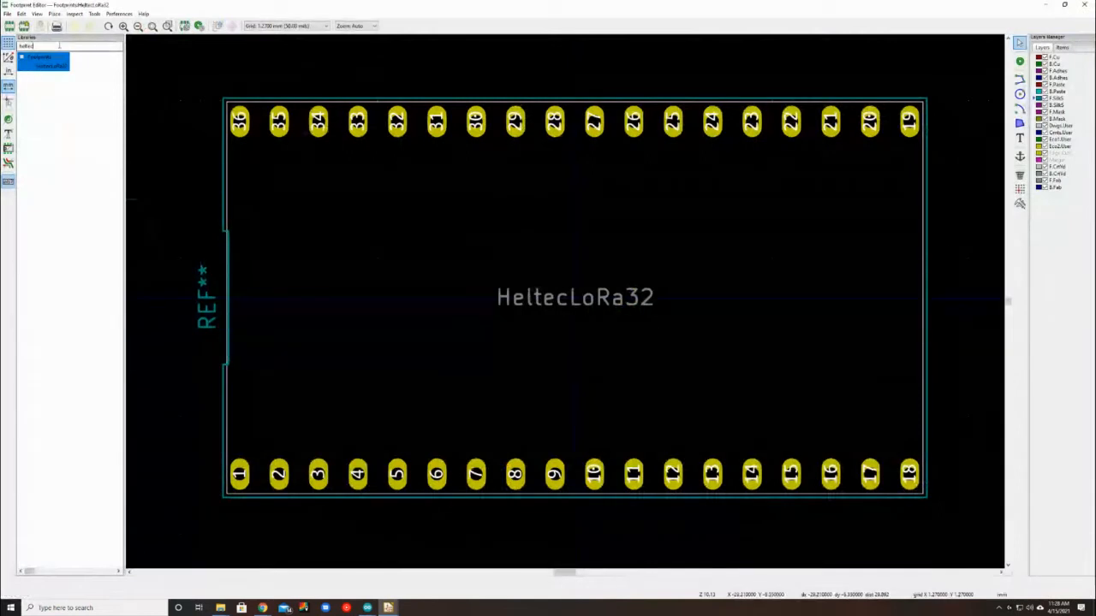
pyautogui.press('BackSpace')
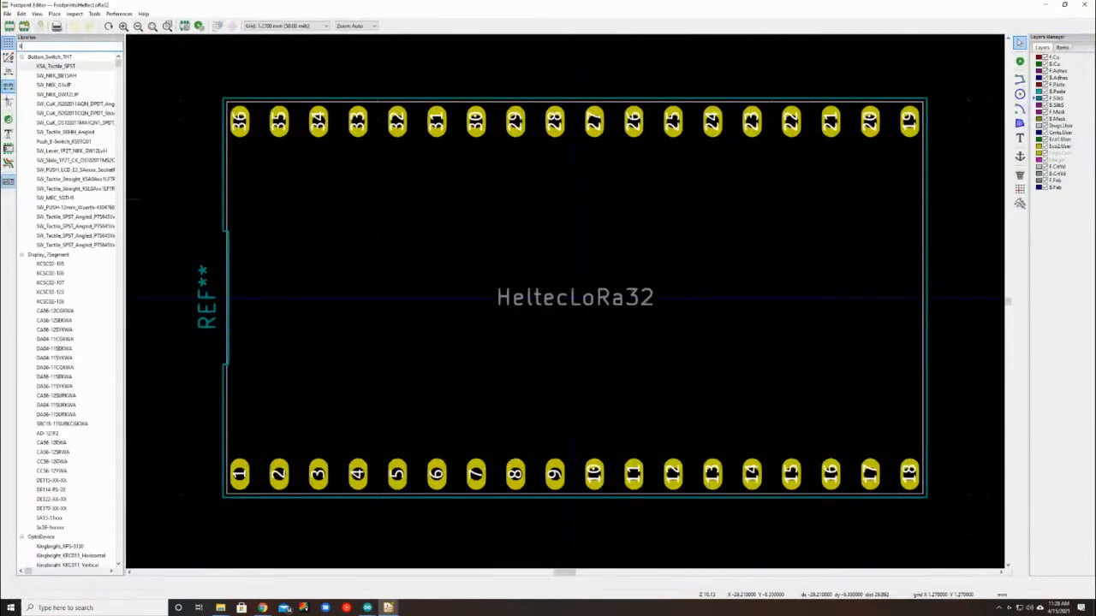
pyautogui.write('logo')
pyautogui.press('BackSpace')
pyautogui.press('BackSpace')
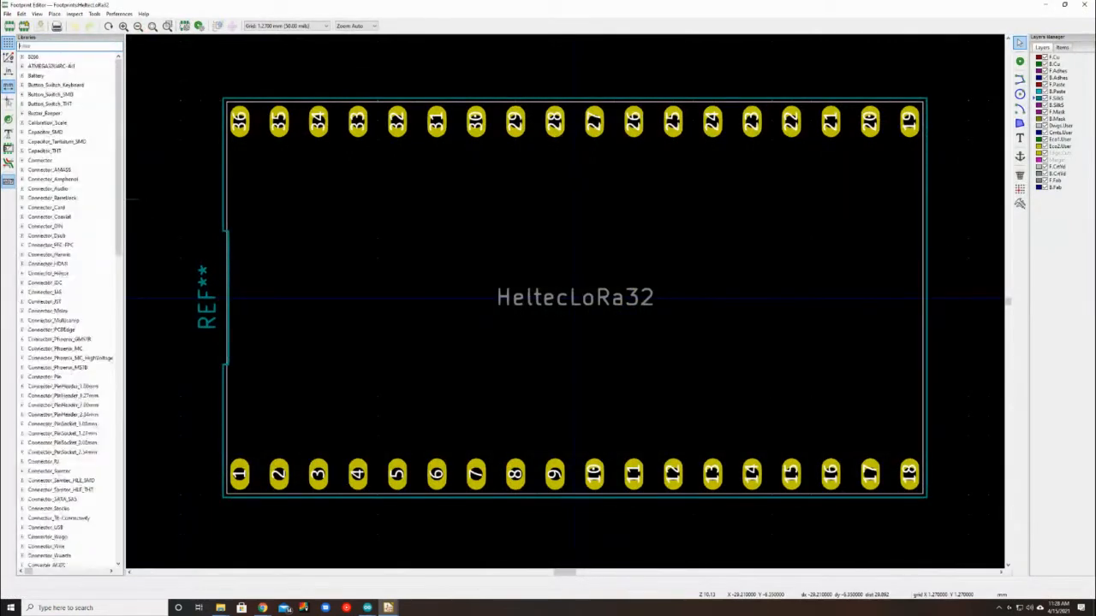
pyautogui.write('logic')
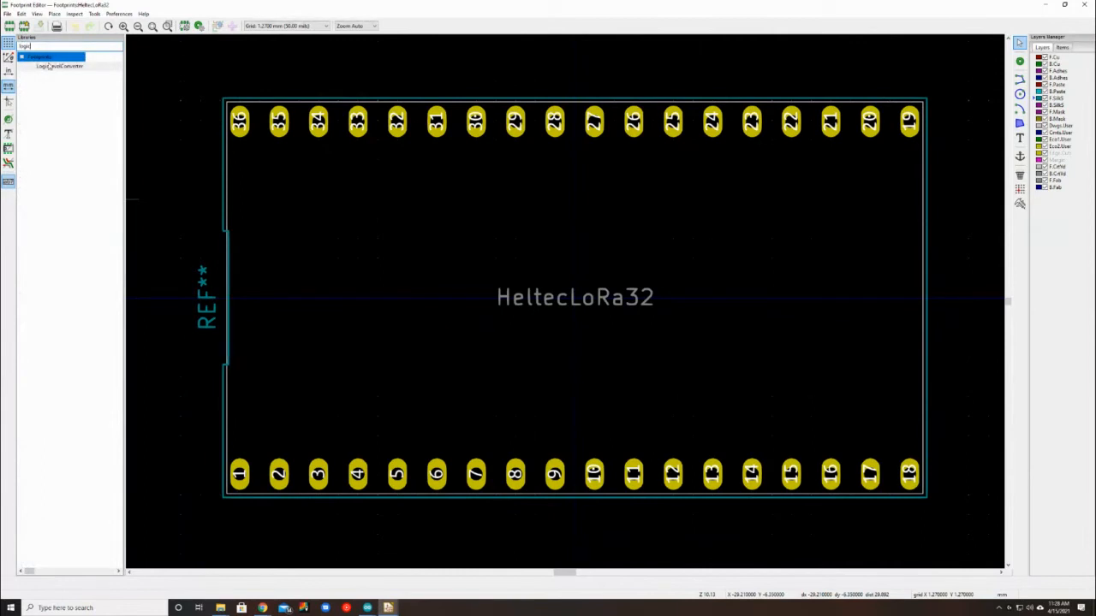
pyautogui.doubleClick(49, 67)
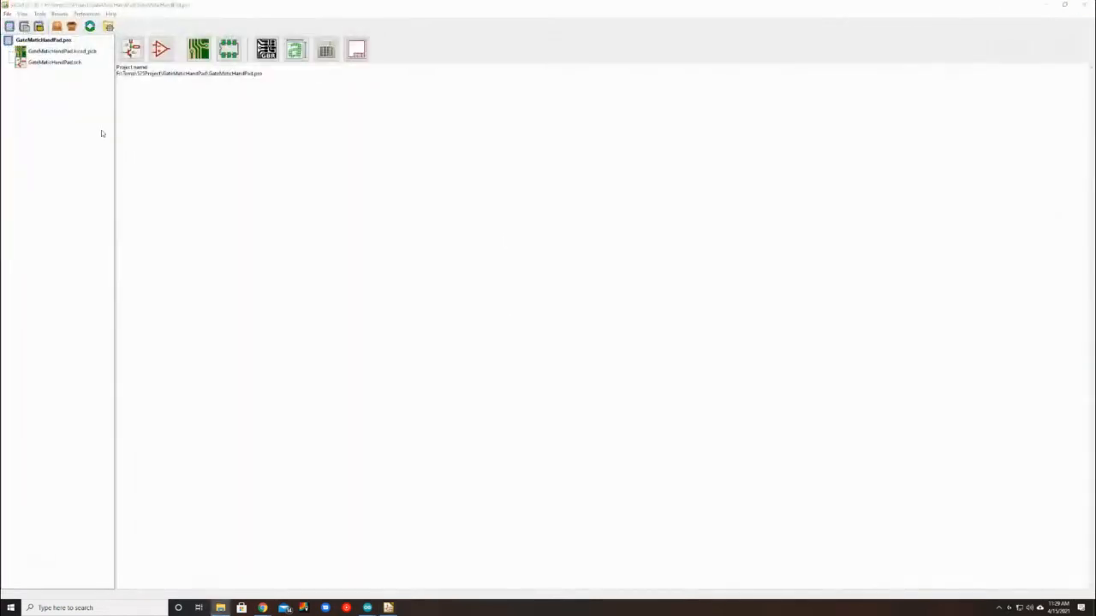
# Open the GateMaticHandPad schematic in the schematic editor
pyautogui.click(136, 50)
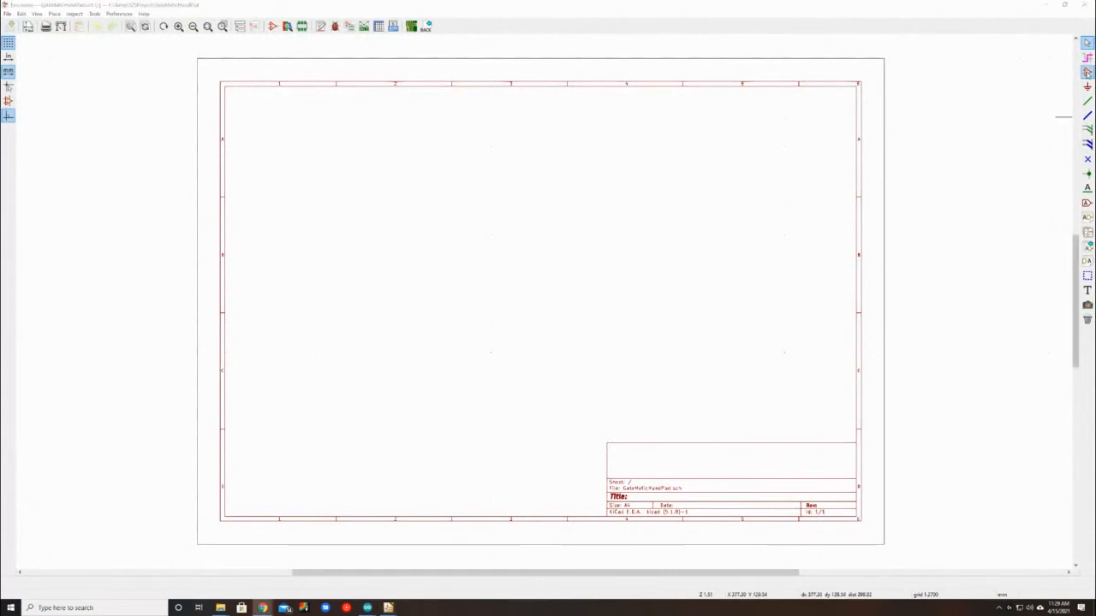
pyautogui.click(1086, 72)
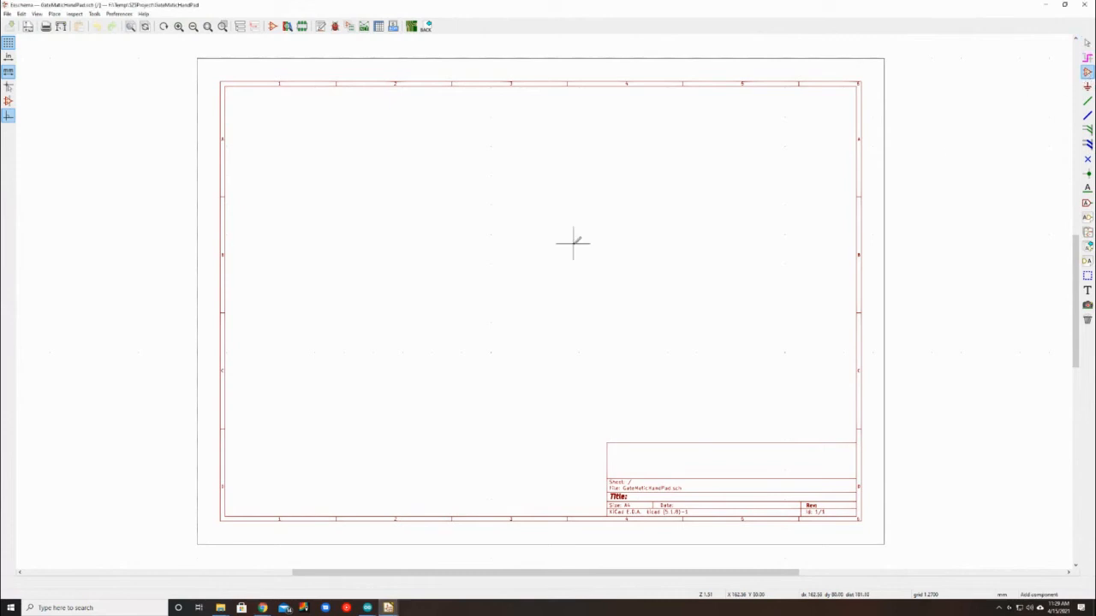
pyautogui.press('Escape')
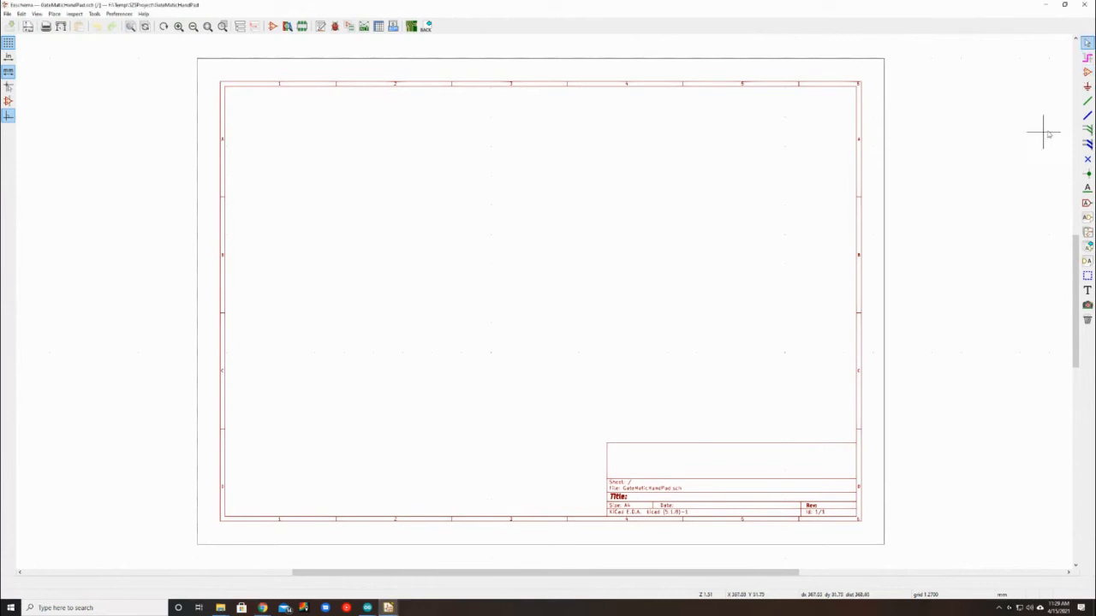
# Place a GND power symbol on the lower middle of the schematic sheet
pyautogui.click(1087, 87)
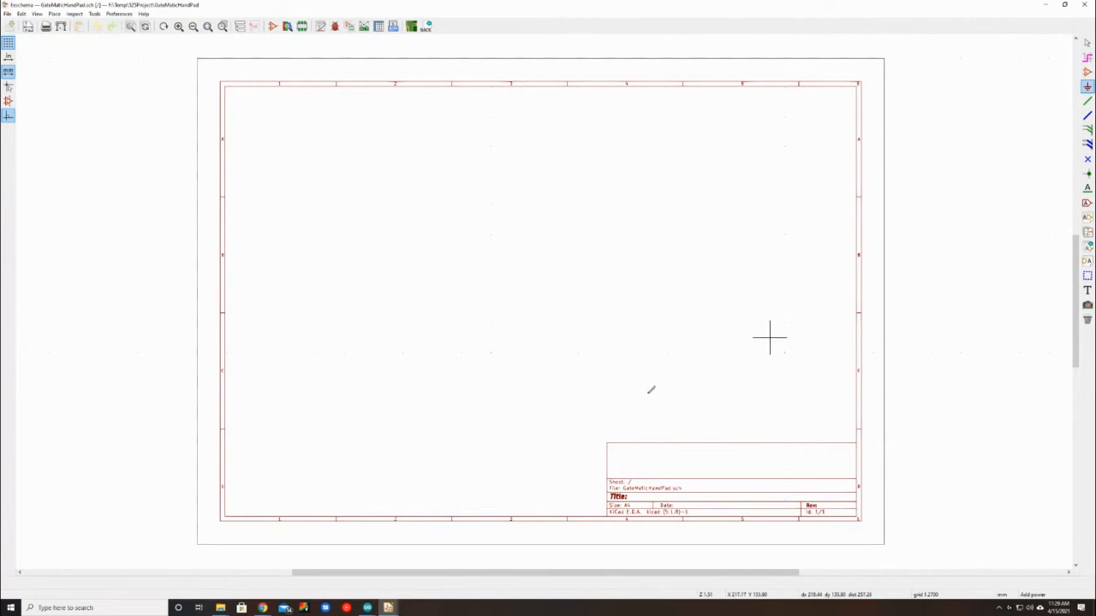
pyautogui.click(542, 385)
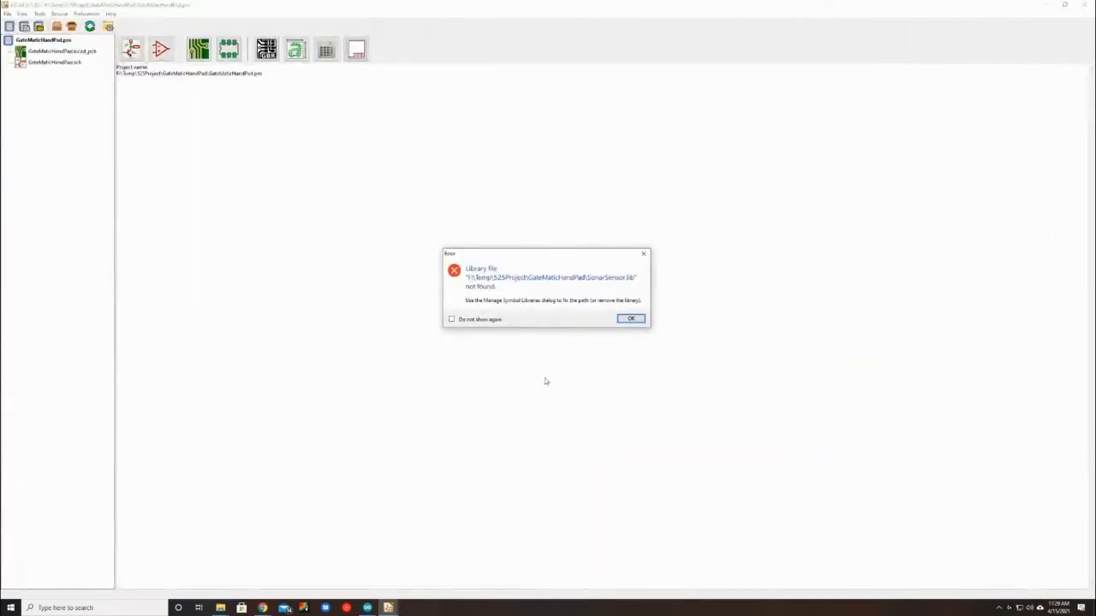
pyautogui.click(625, 320)
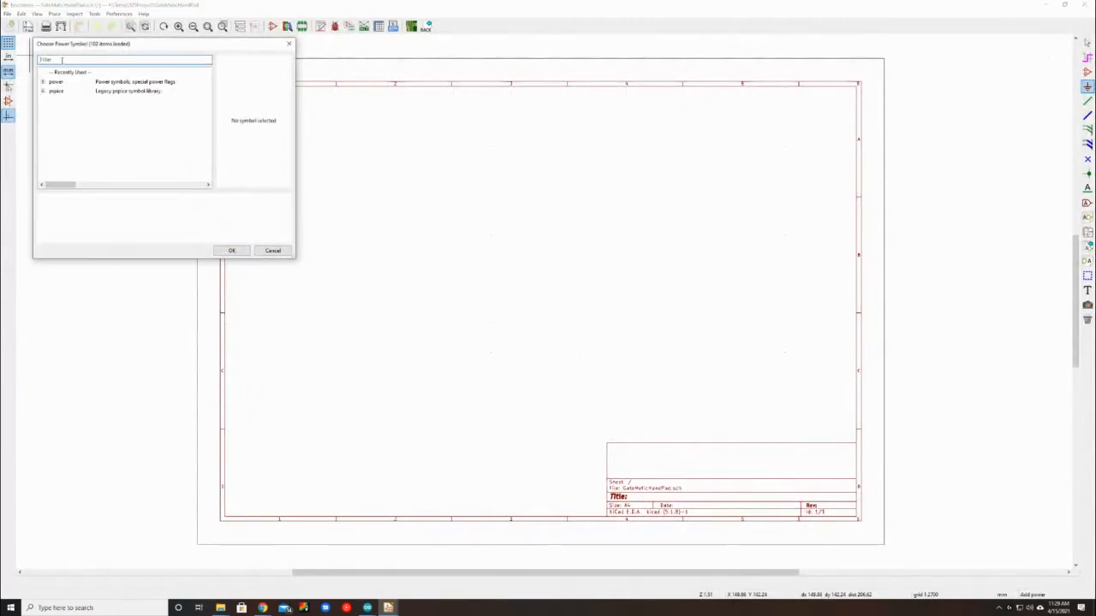
pyautogui.write('gnd')
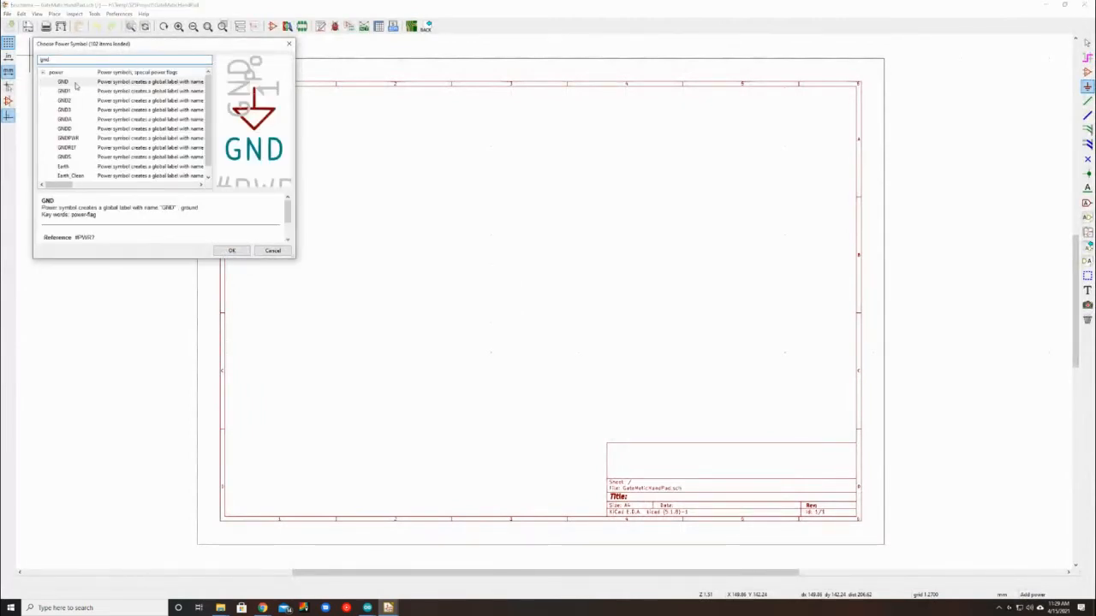
pyautogui.doubleClick(63, 81)
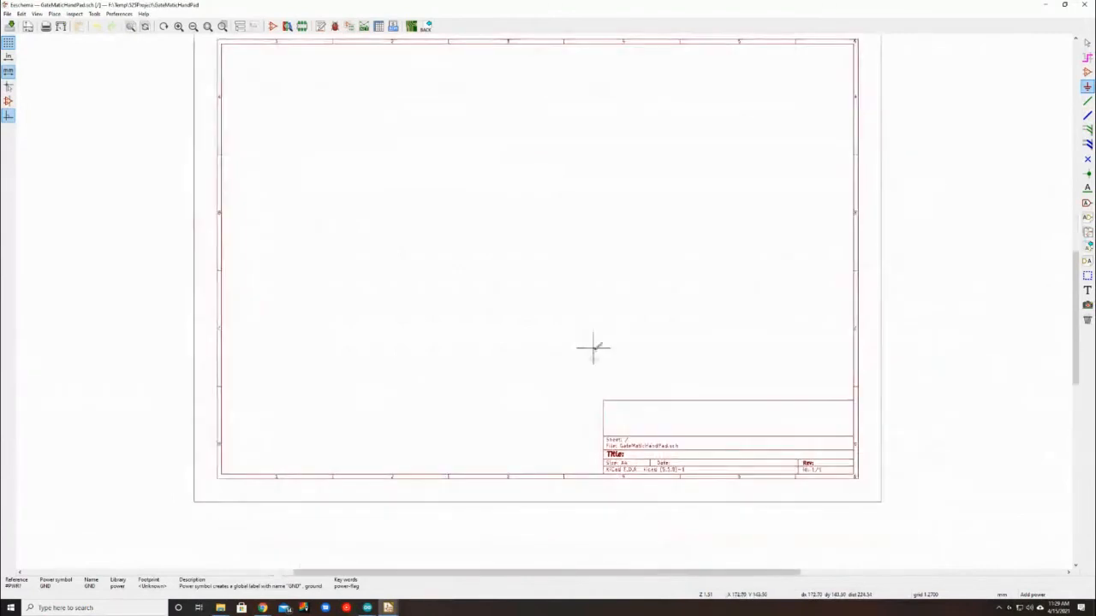
pyautogui.click(531, 375)
pyautogui.press('Escape')
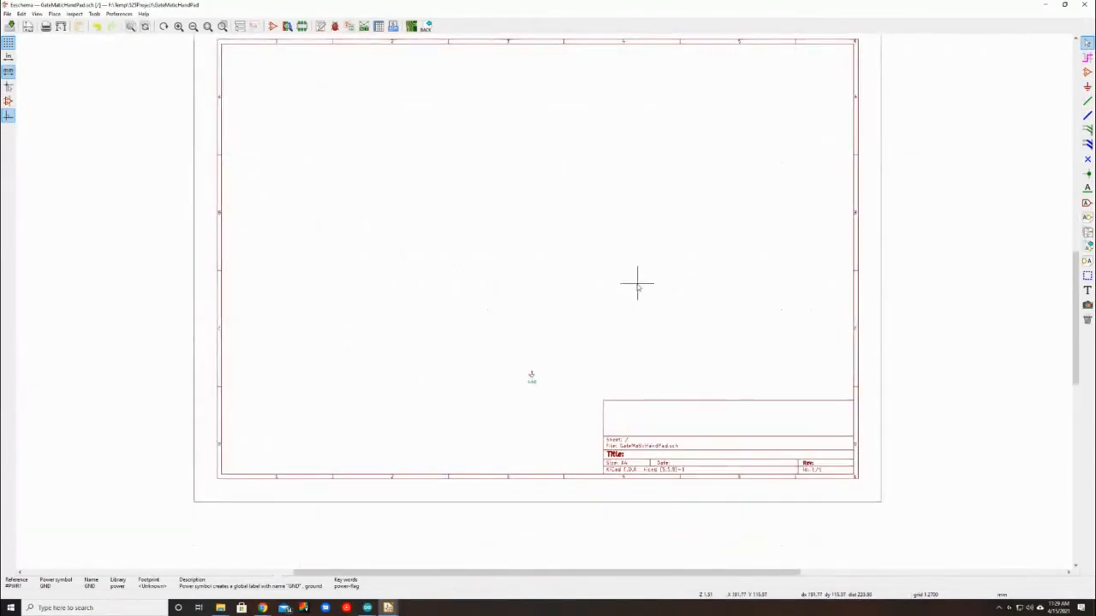
pyautogui.moveTo(560, 272); pyautogui.dragTo(585, 322, button='middle')
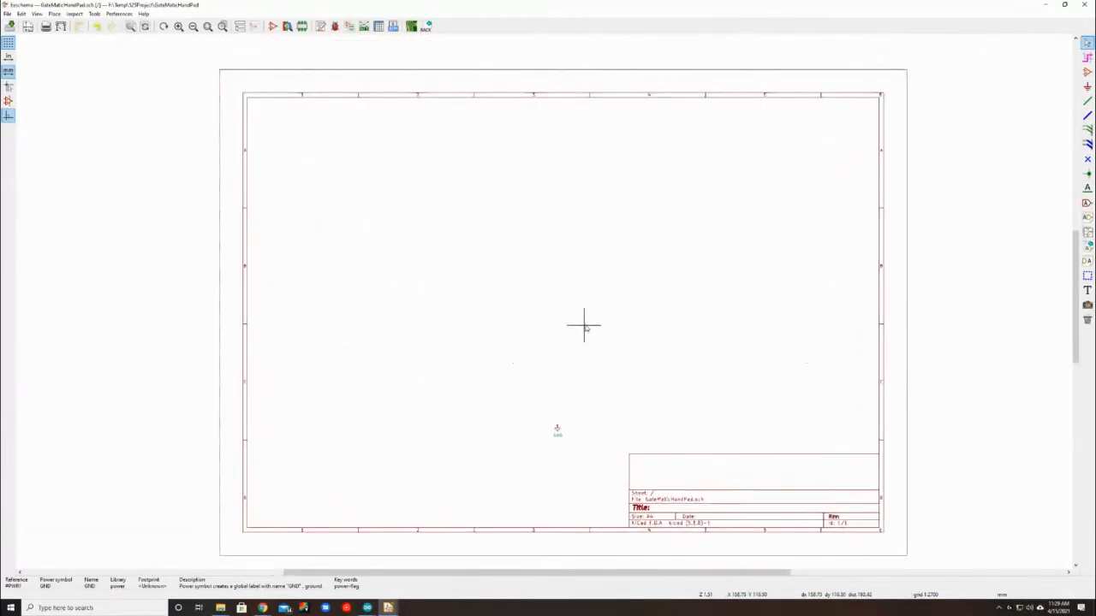
pyautogui.keyDown('ctrl'); pyautogui.scroll(2, 586, 328); pyautogui.keyUp('ctrl')
pyautogui.scroll(-4, 796, 343)
pyautogui.scroll(3, 535, 298)
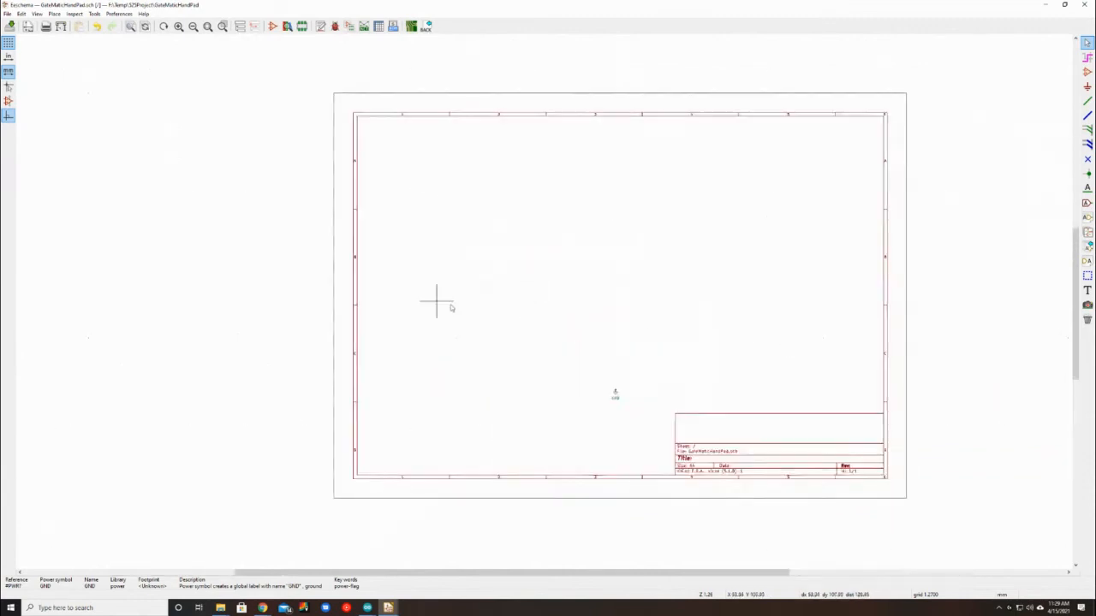
pyautogui.scroll(5, 436, 301)
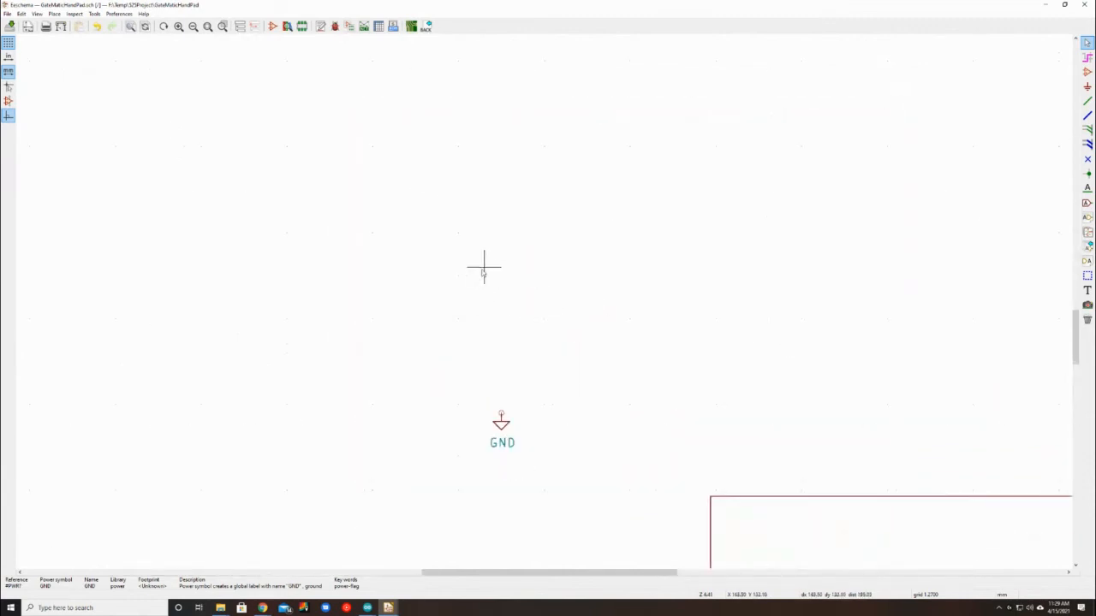
pyautogui.moveTo(482, 271); pyautogui.dragTo(488, 313, button='middle')
pyautogui.scroll(-1, 489, 312)
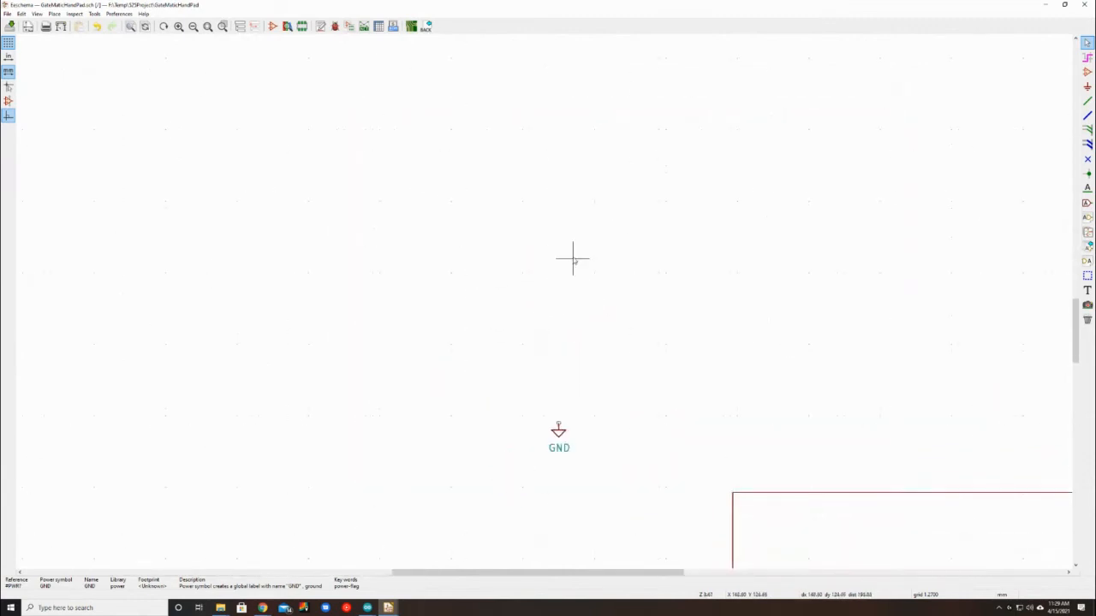
# Place the HeltecLoRa32 symbol from the LoRa32 library on the sheet just above the GND symbol
pyautogui.moveTo(557, 230); pyautogui.dragTo(548, 269, button='middle')
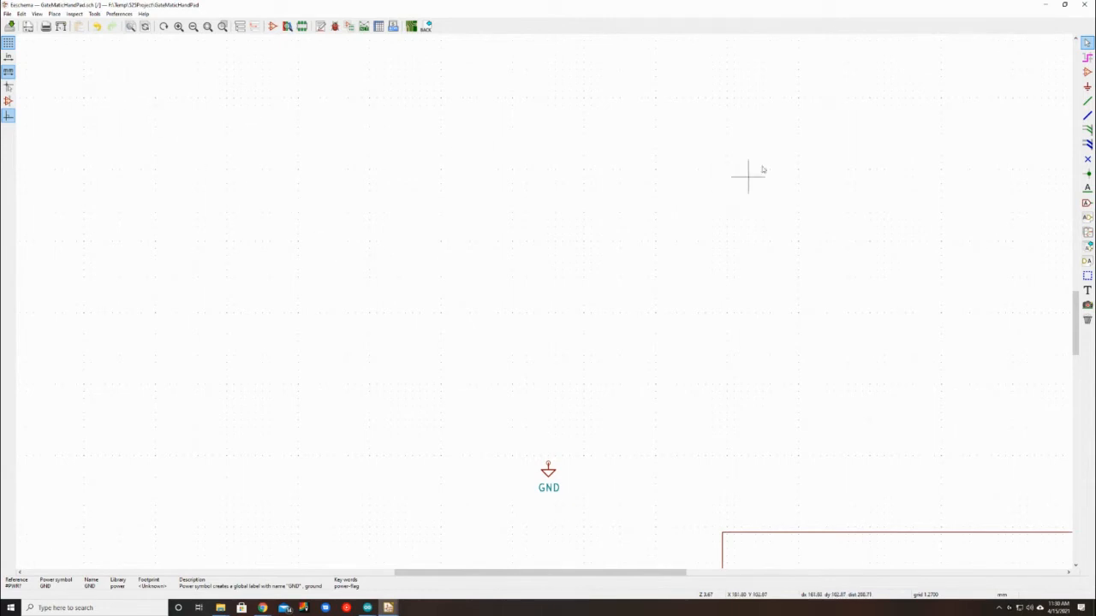
pyautogui.click(1087, 72)
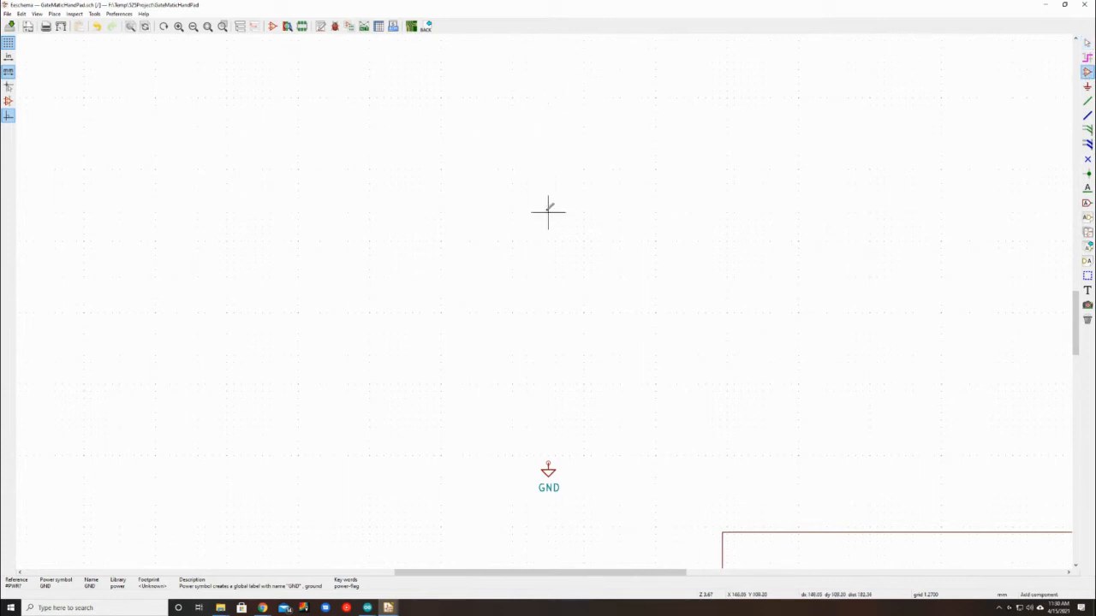
pyautogui.click(548, 168)
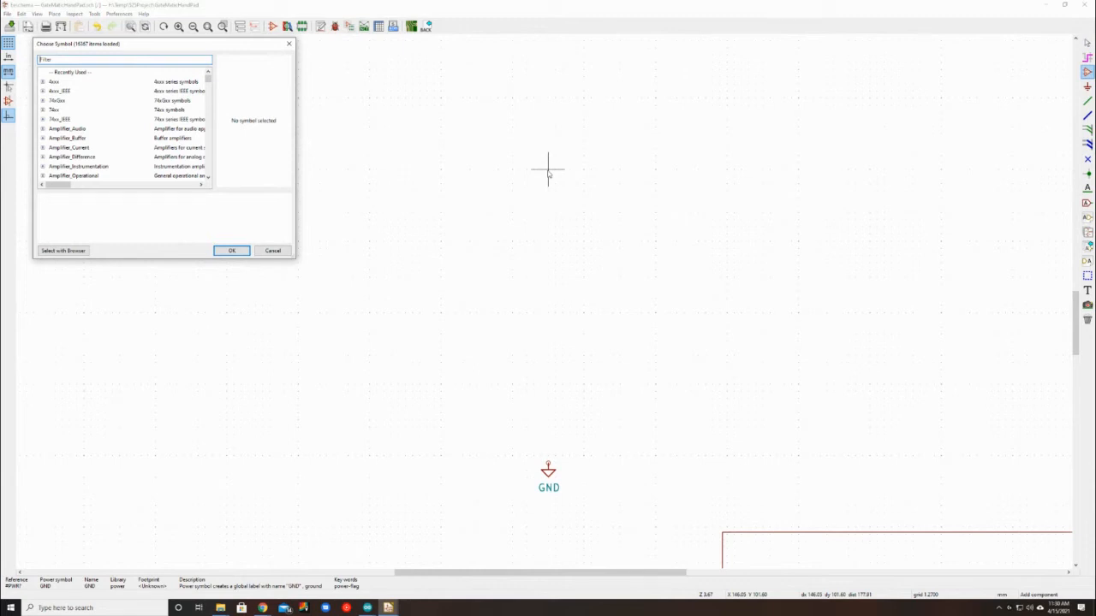
pyautogui.write('he')
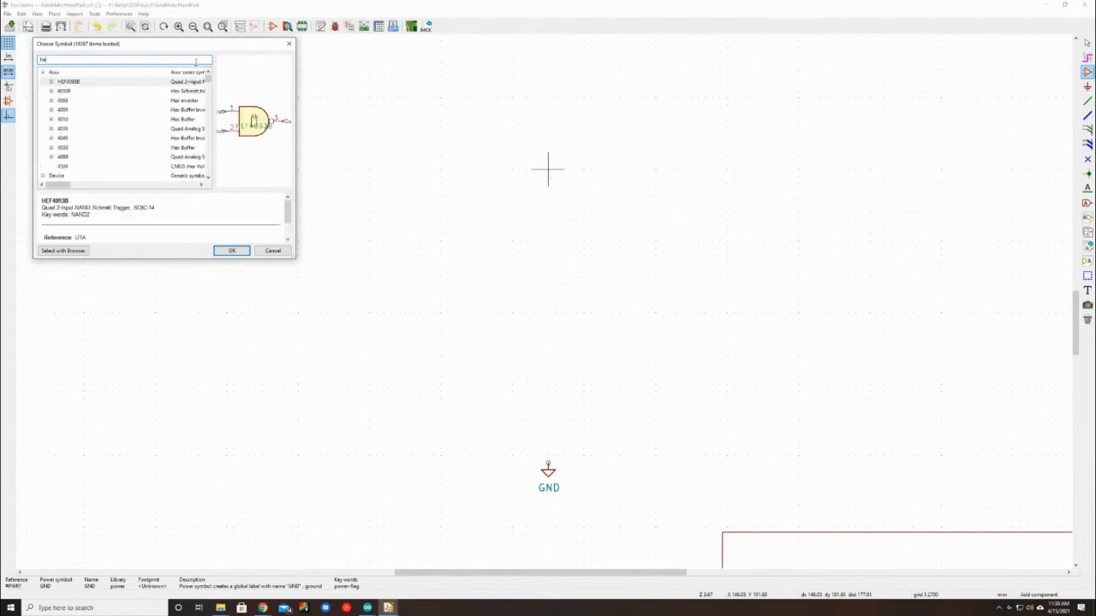
pyautogui.write('ltec')
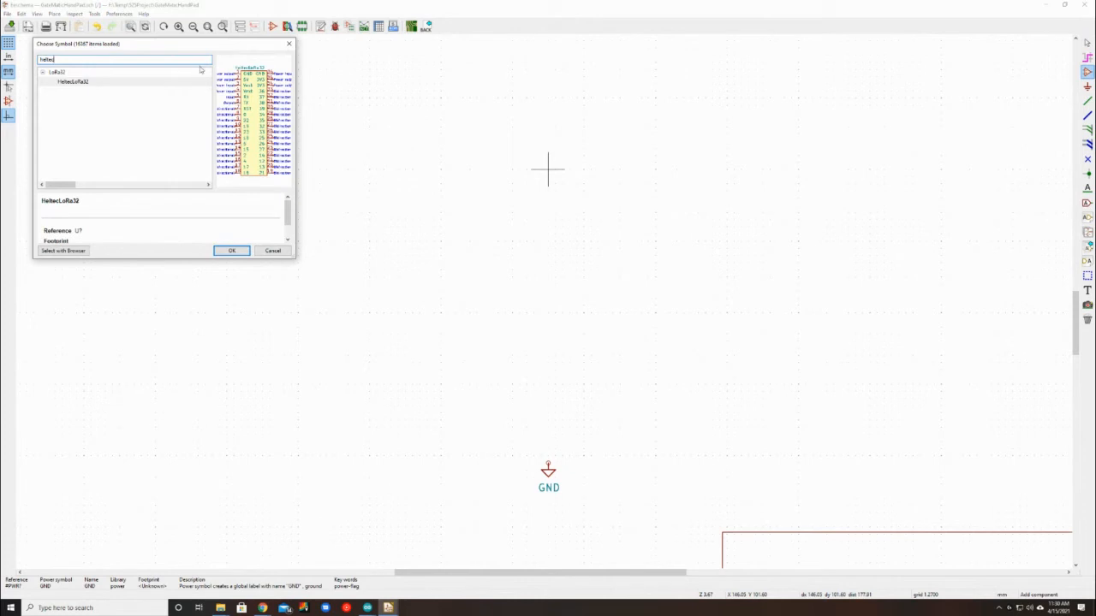
pyautogui.doubleClick(107, 82)
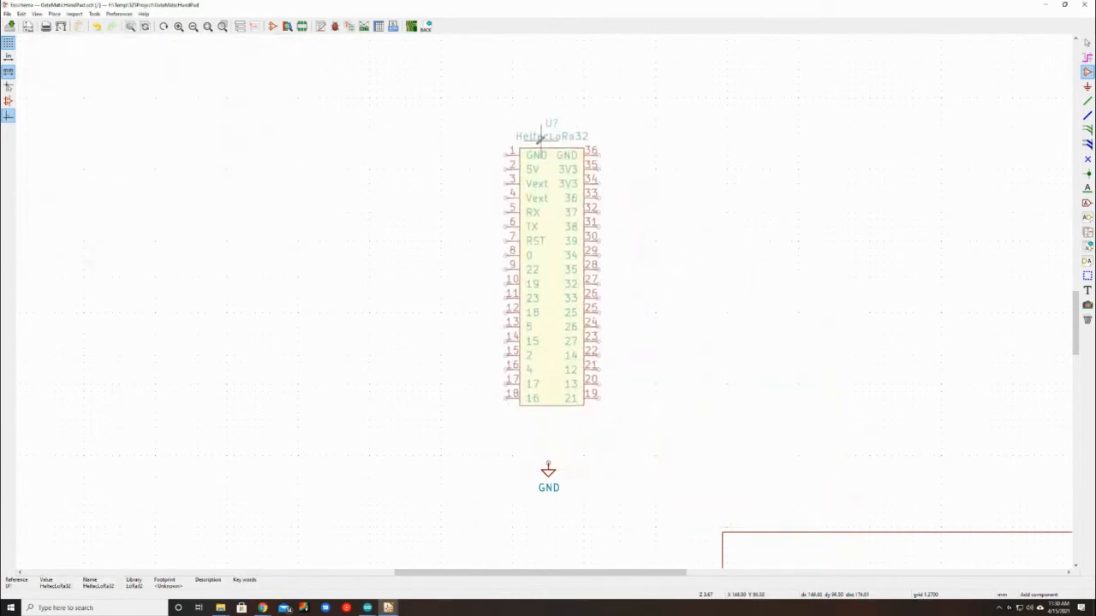
pyautogui.click(533, 139)
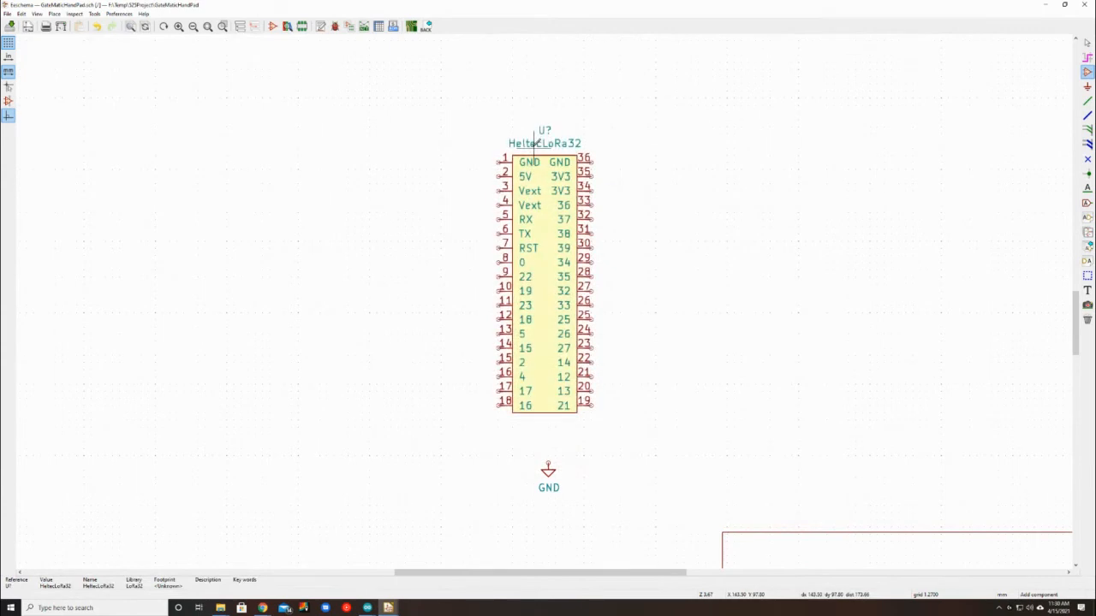
pyautogui.press('Escape')
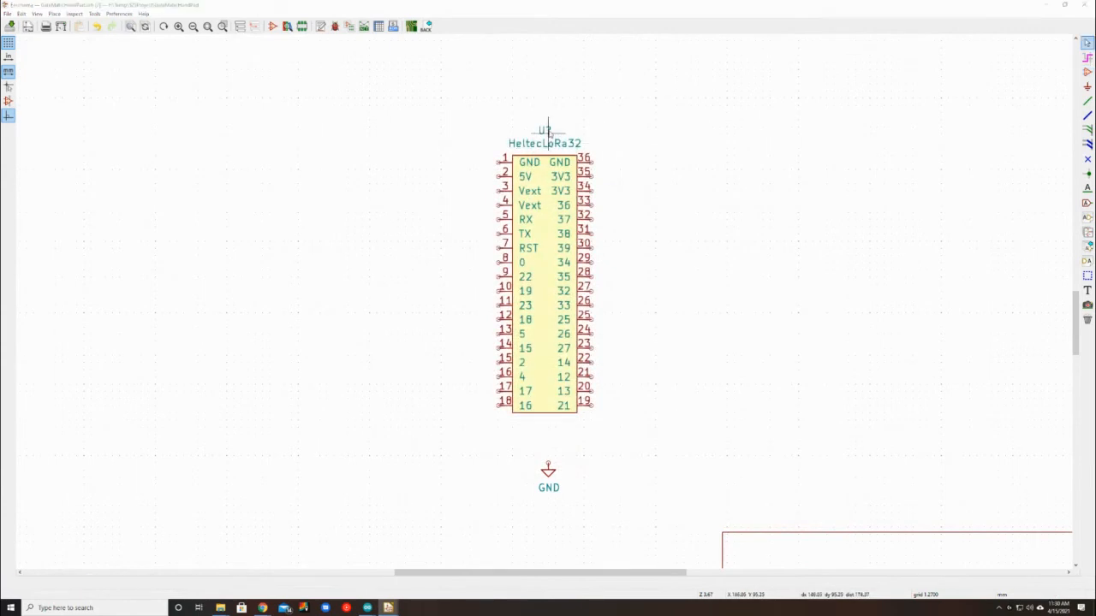
# Set the HeltecLoRa32 symbol's reference designator to U1
pyautogui.doubleClick(548, 130)
pyautogui.write('U1')
pyautogui.press('Return')
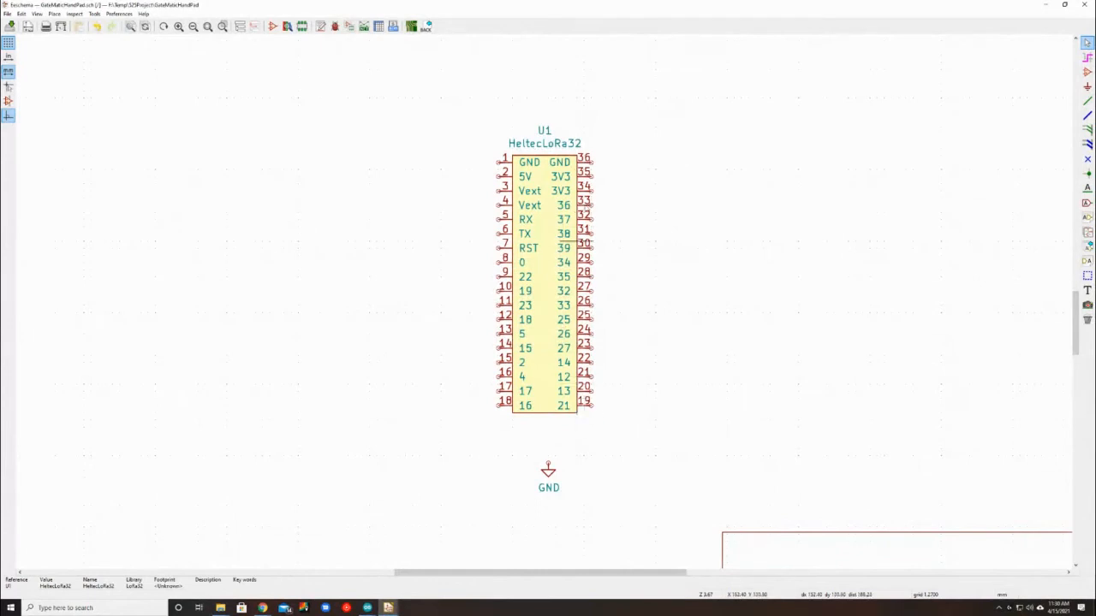
# Switch to the WIFI LoRa 32(V2) pinout diagram in Chrome
pyautogui.hotkey('alt', 'Tab')
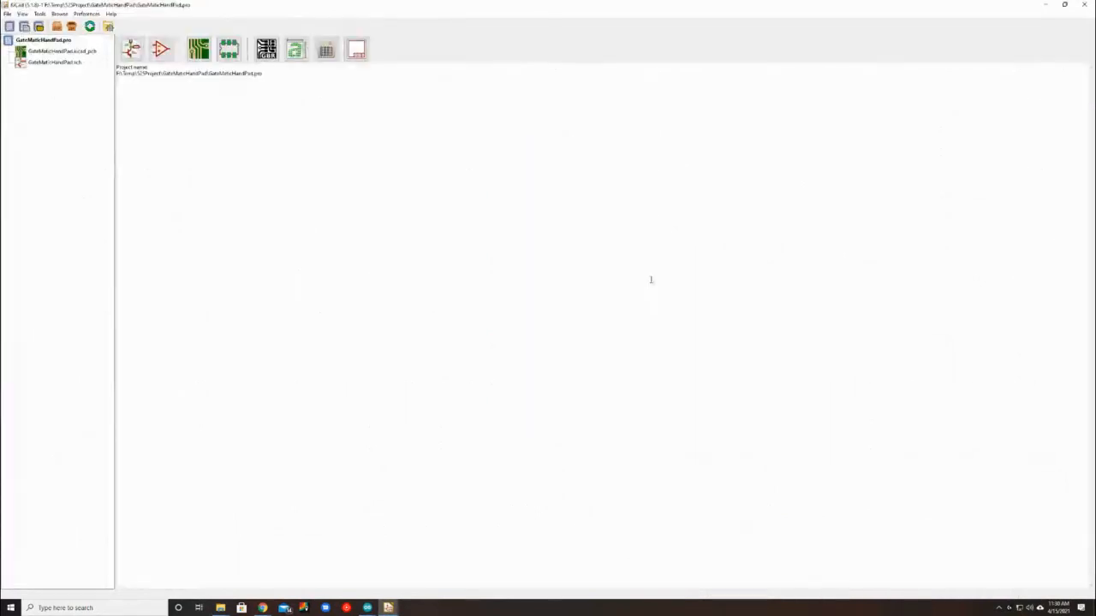
pyautogui.hotkey('alt', 'Tab')
pyautogui.hotkey('alt', 'Tab')
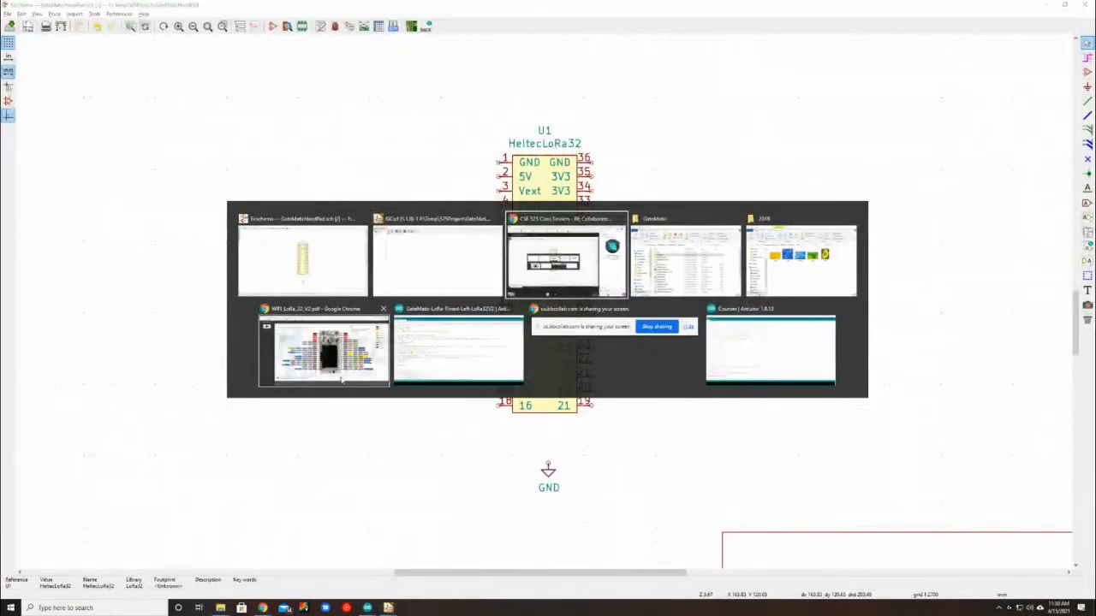
pyautogui.click(341, 352)
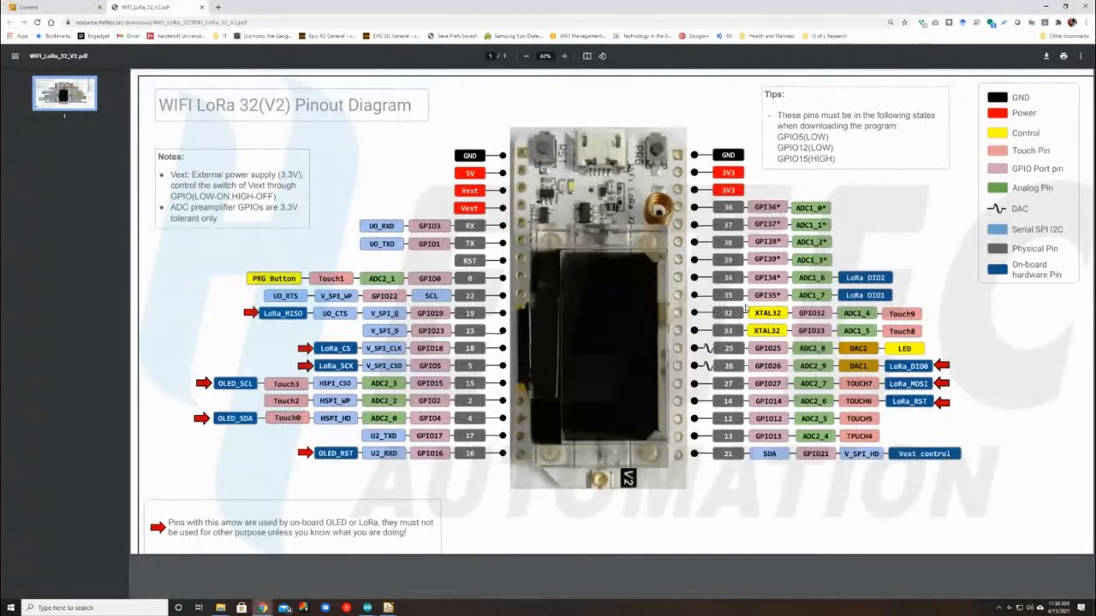
# Return to the schematic editor and shrink its window over the pinout diagram to compare the pins of U1 with it
pyautogui.hotkey('alt', 'Tab')
pyautogui.click(557, 120)
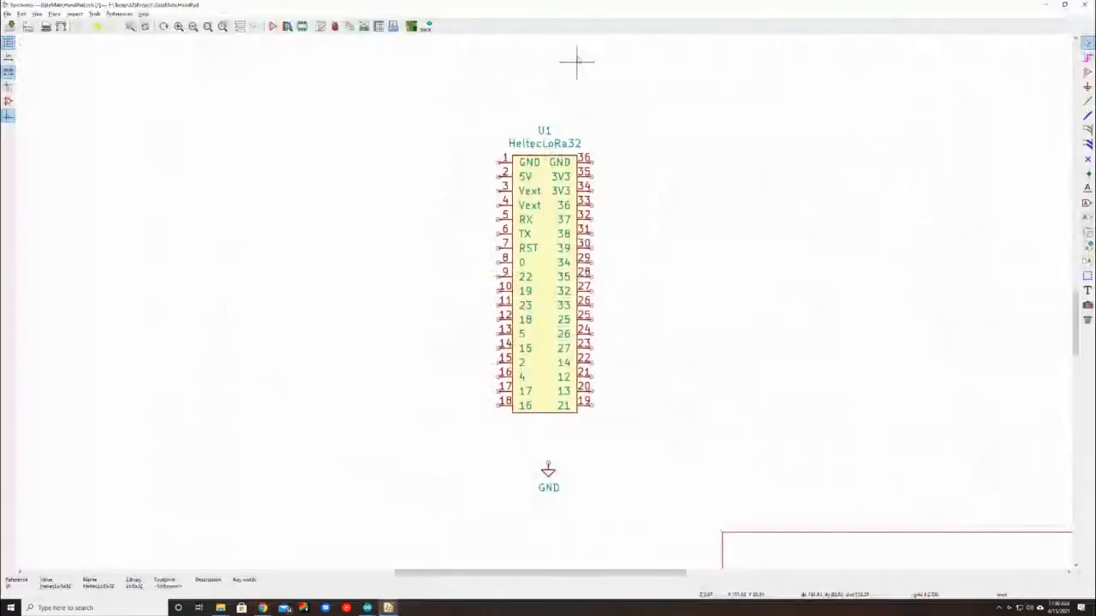
pyautogui.moveTo(577, 40); pyautogui.dragTo(450, 170)
pyautogui.moveTo(600, 7)
pyautogui.mouseDown()
pyautogui.moveTo(540, 153)
pyautogui.moveTo(351, 123)
pyautogui.moveTo(664, 296)
pyautogui.moveTo(595, 390)
pyautogui.moveTo(436, 111)
pyautogui.mouseUp()
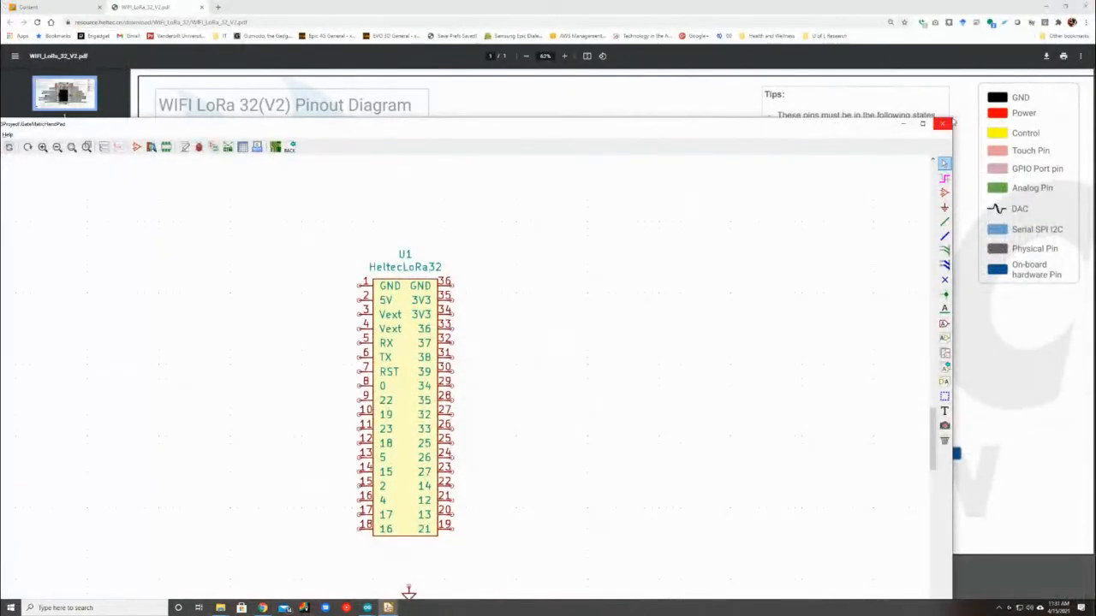
pyautogui.moveTo(619, 124); pyautogui.dragTo(572, 131)
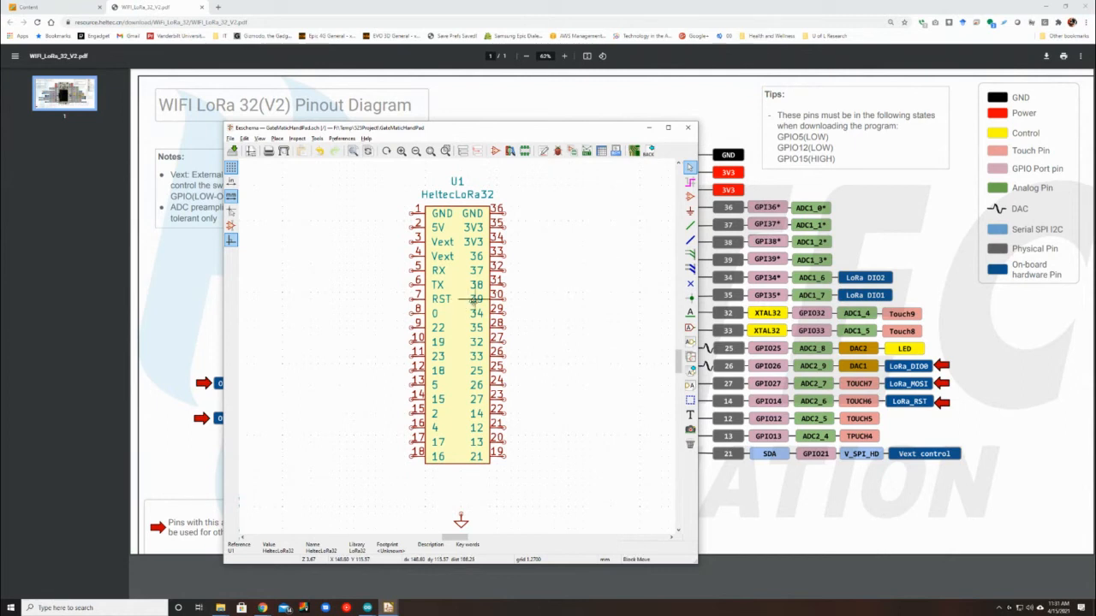
pyautogui.moveTo(461, 300); pyautogui.dragTo(481, 303)
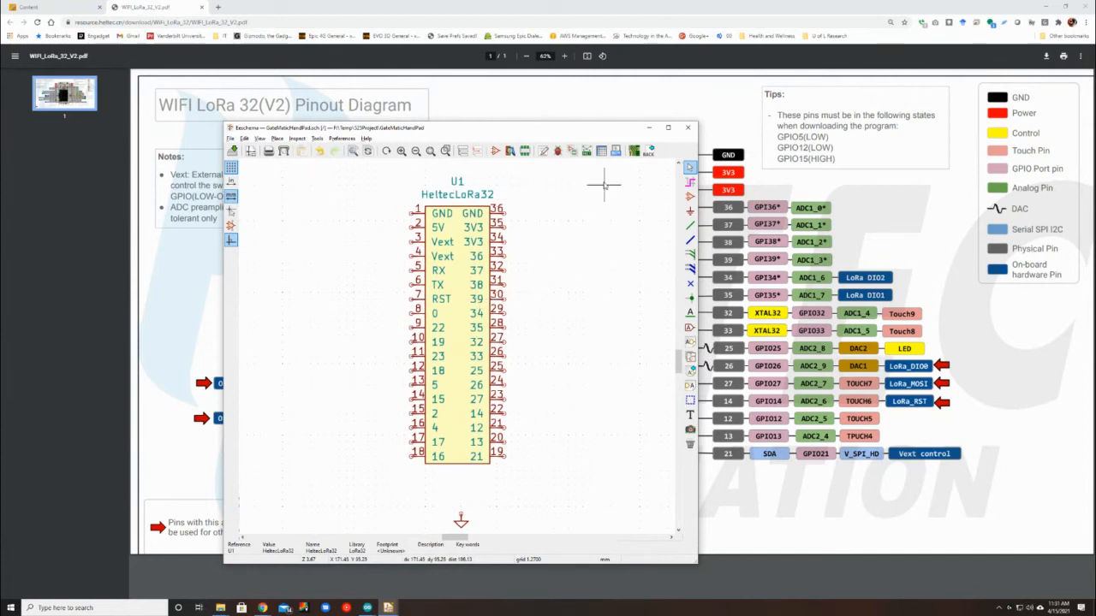
# Search the web for "pull-down switch circuit" in a new Chrome tab
pyautogui.click(720, 3)
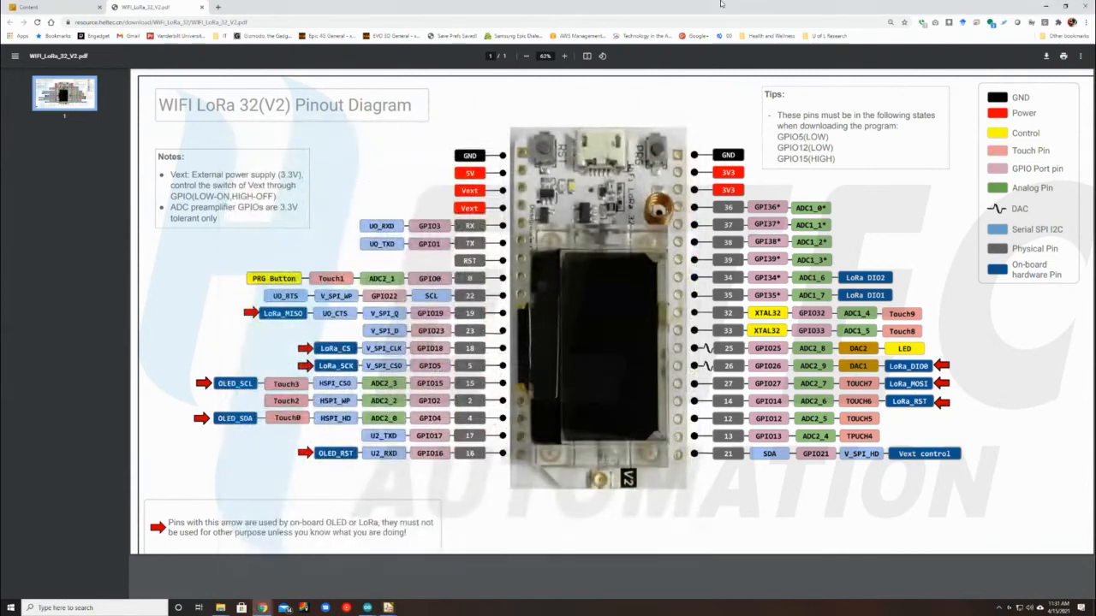
pyautogui.hotkey('ctrl', 't')
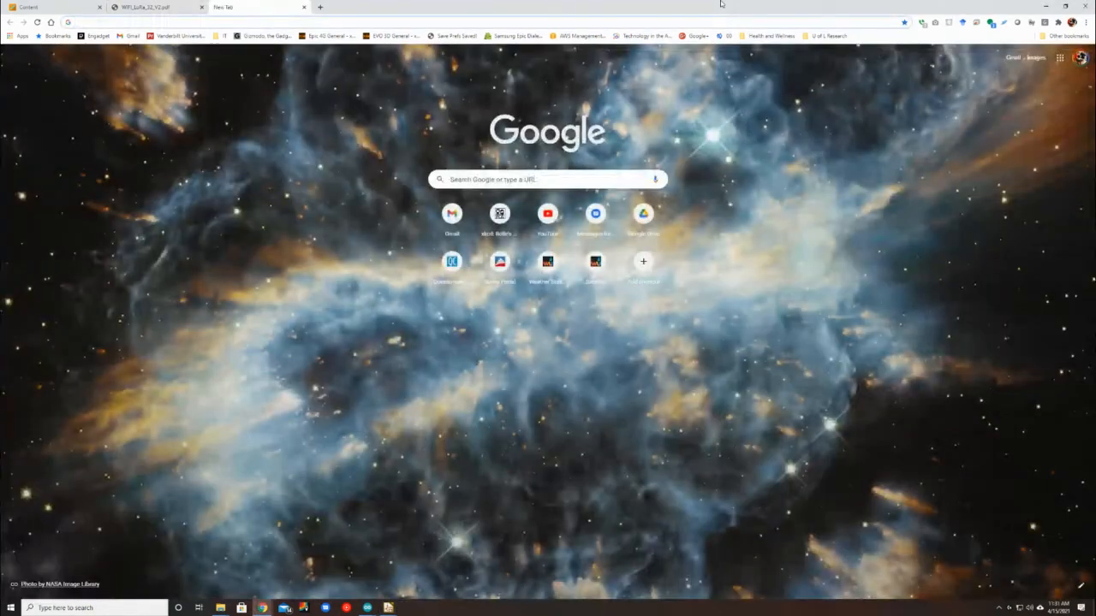
pyautogui.write('pull-down swit')
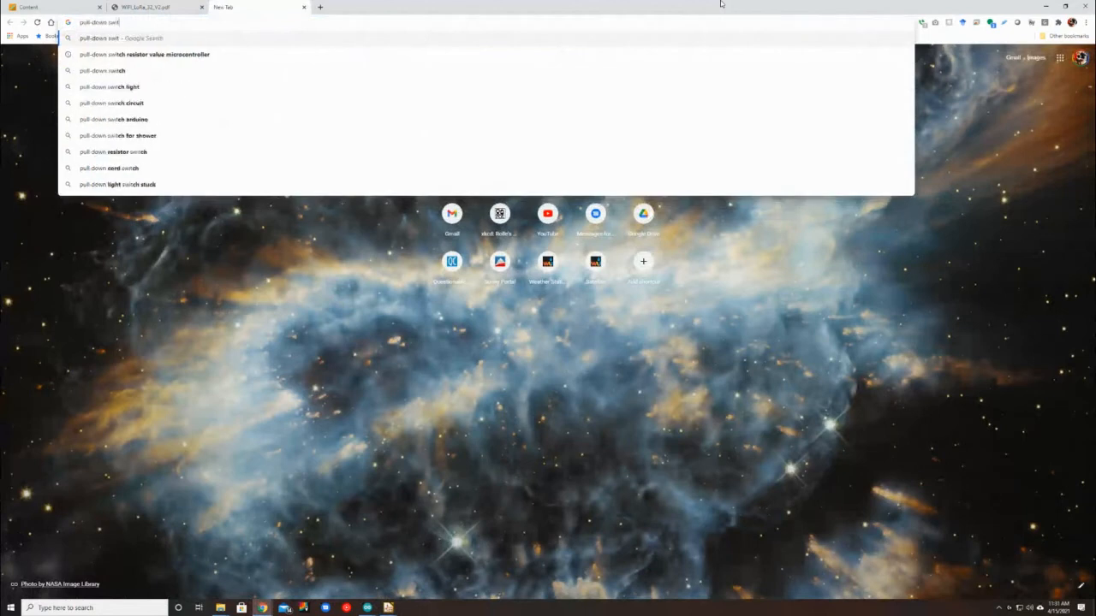
pyautogui.write('ch circuit')
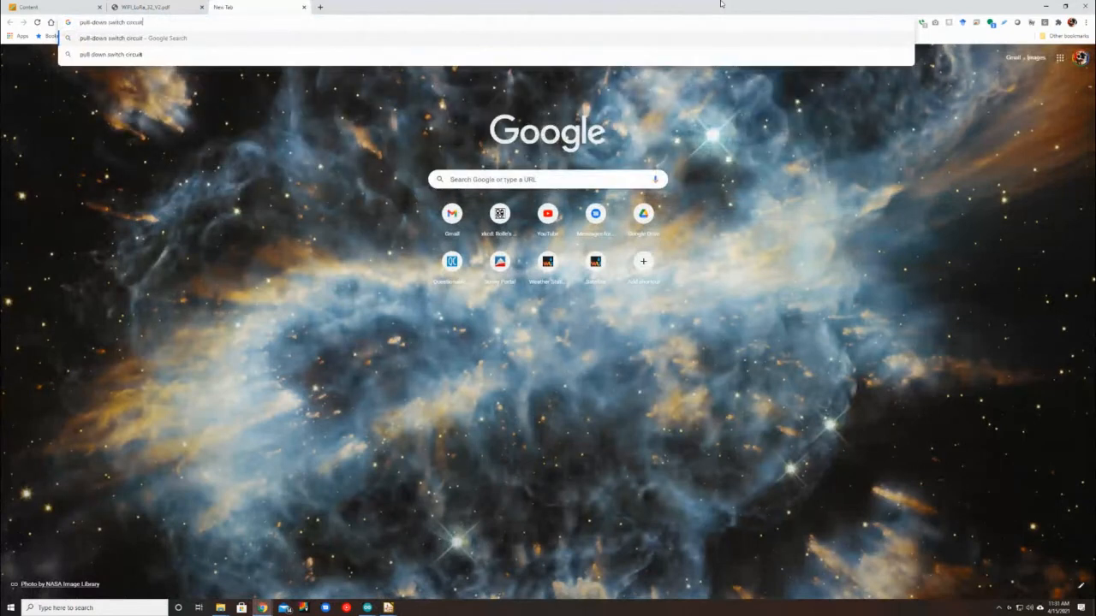
pyautogui.press('Return')
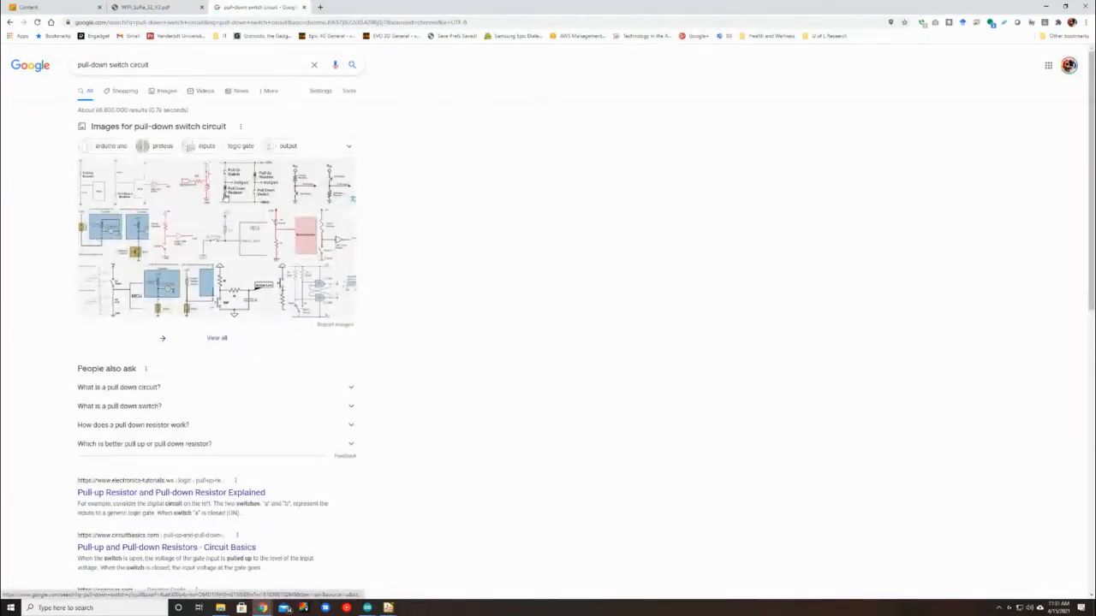
# Open the CircuitDigest article behind the first image result and examine its pull-up and pull-down resistor circuits
pyautogui.click(106, 185)
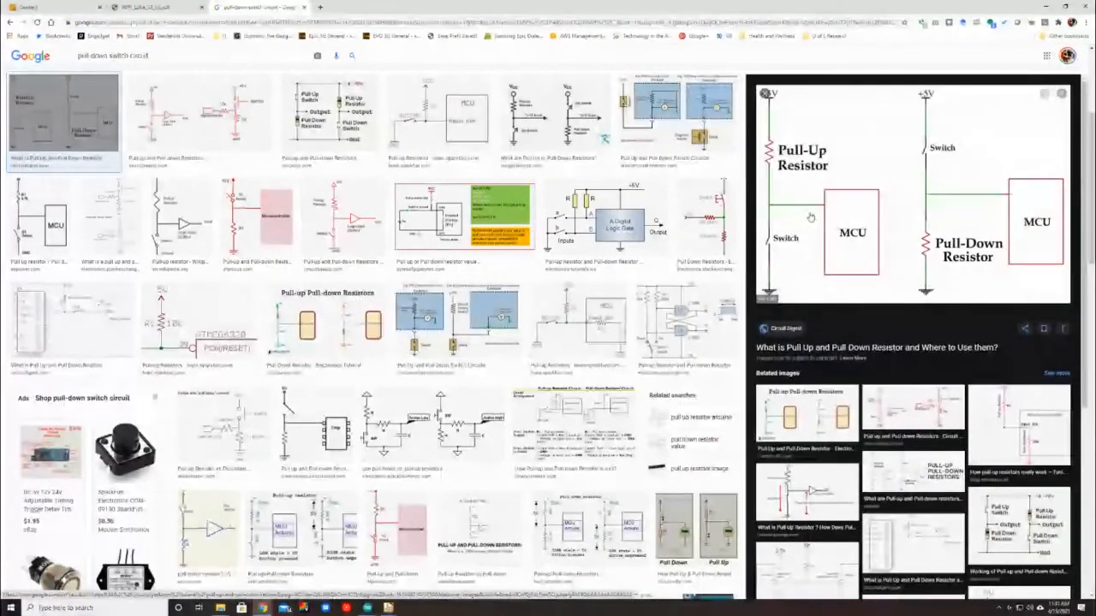
pyautogui.rightClick(897, 199)
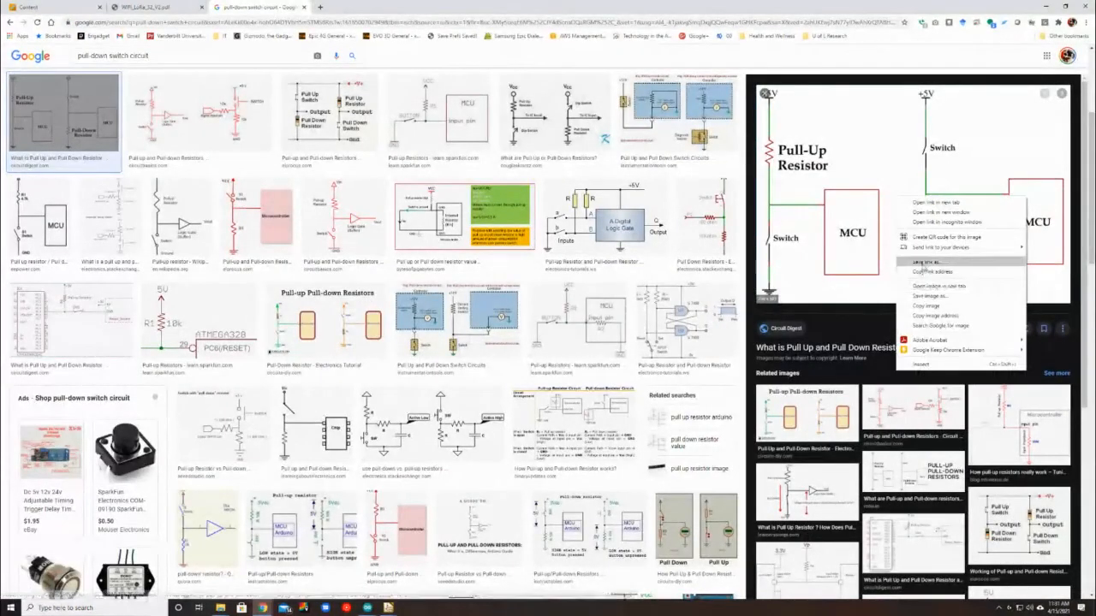
pyautogui.click(932, 202)
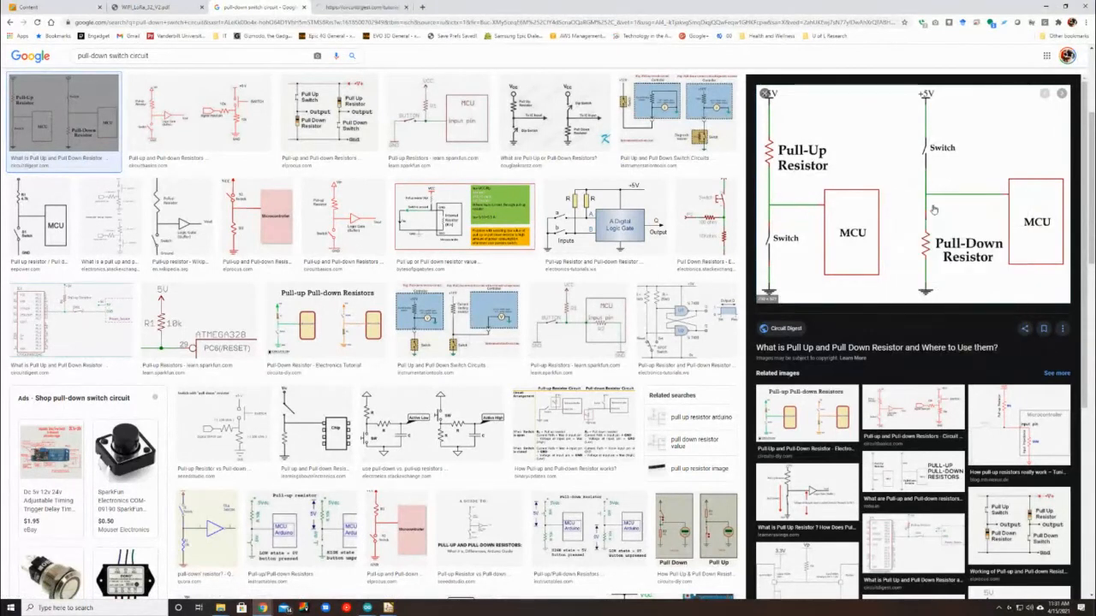
pyautogui.click(376, 7)
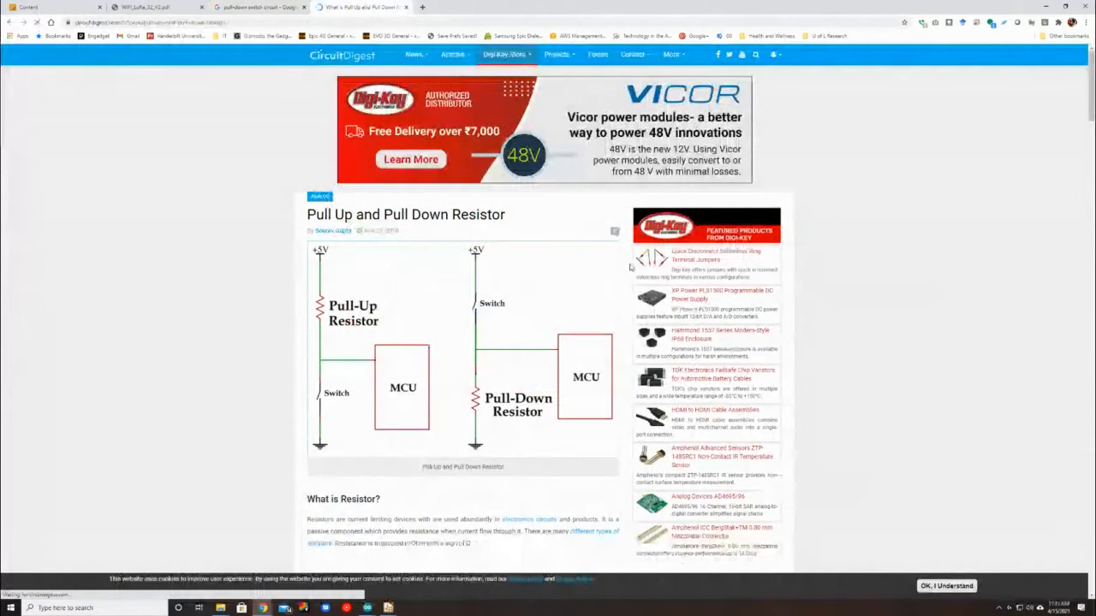
pyautogui.scroll(-3, 568, 339)
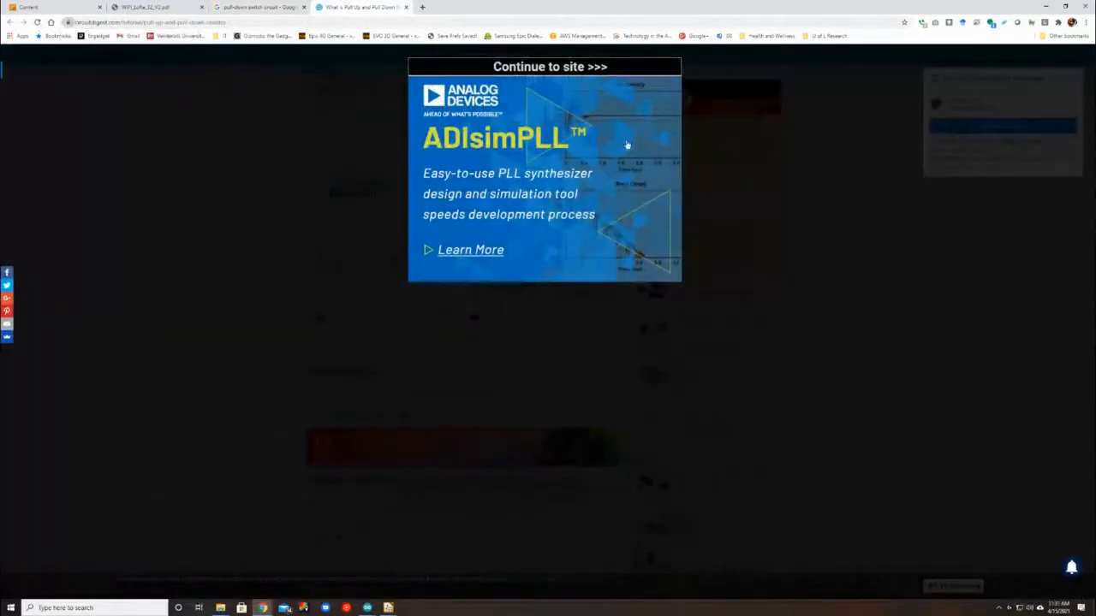
pyautogui.click(560, 66)
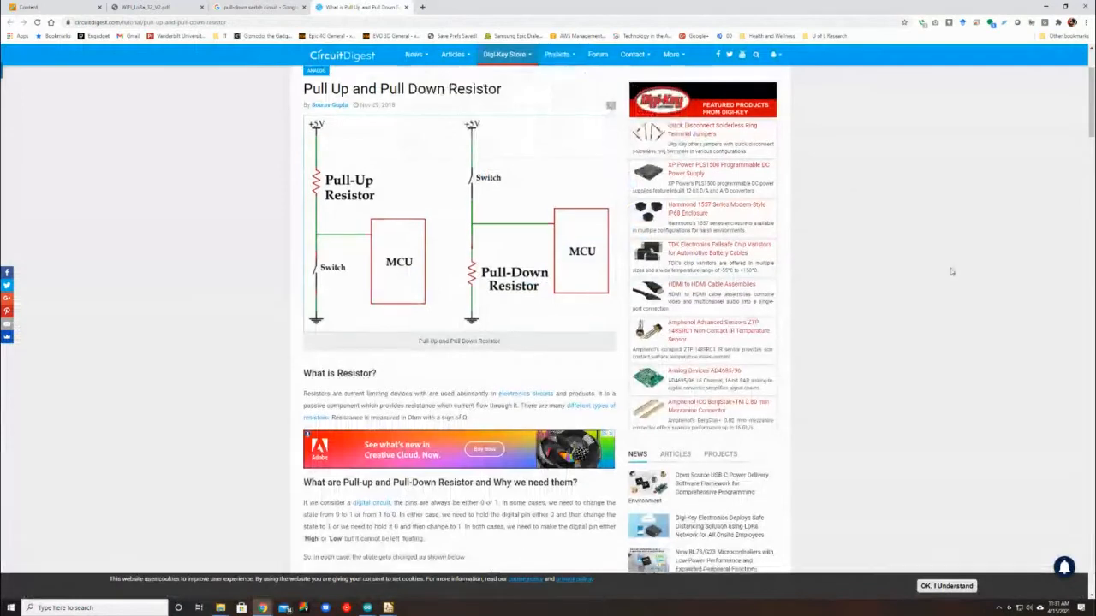
pyautogui.scroll(-1, 950, 271)
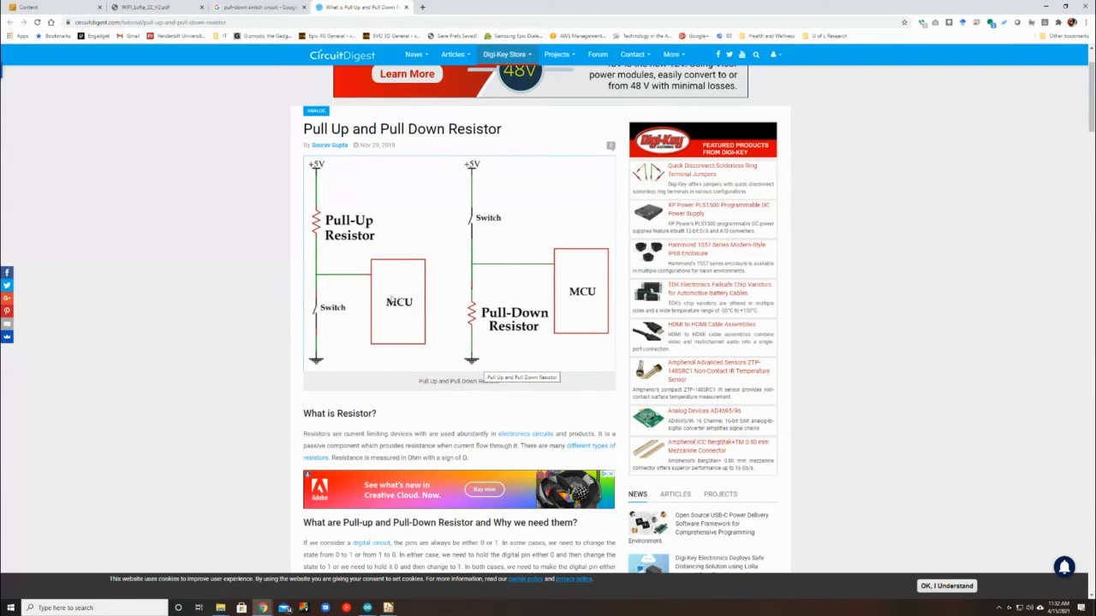
# Open the article's pull-up and pull-down circuit image in its own tab and close the article
pyautogui.rightClick(443, 240)
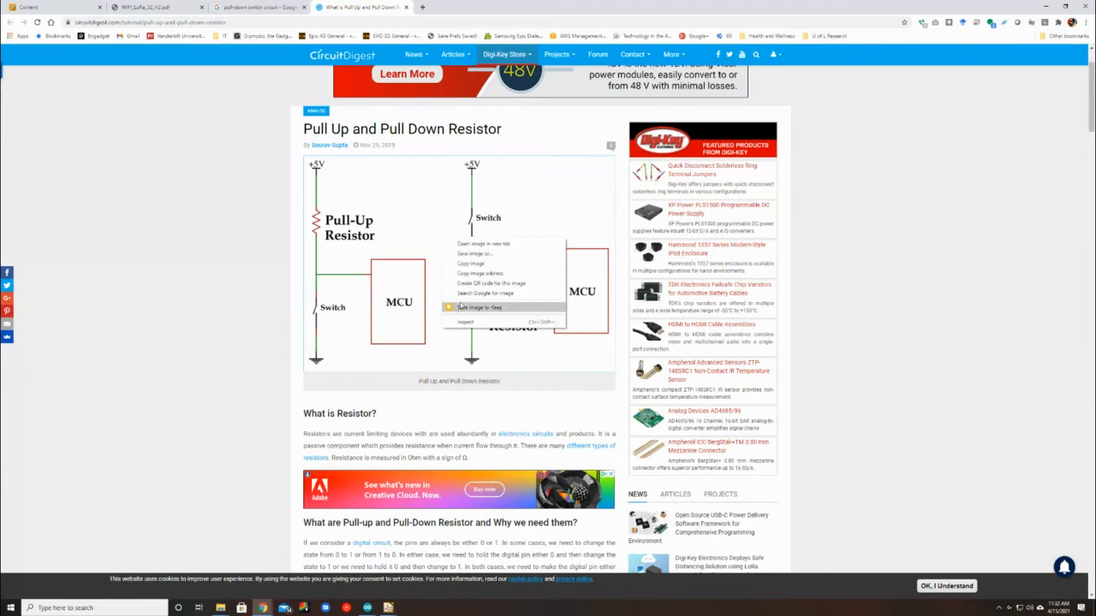
pyautogui.click(462, 244)
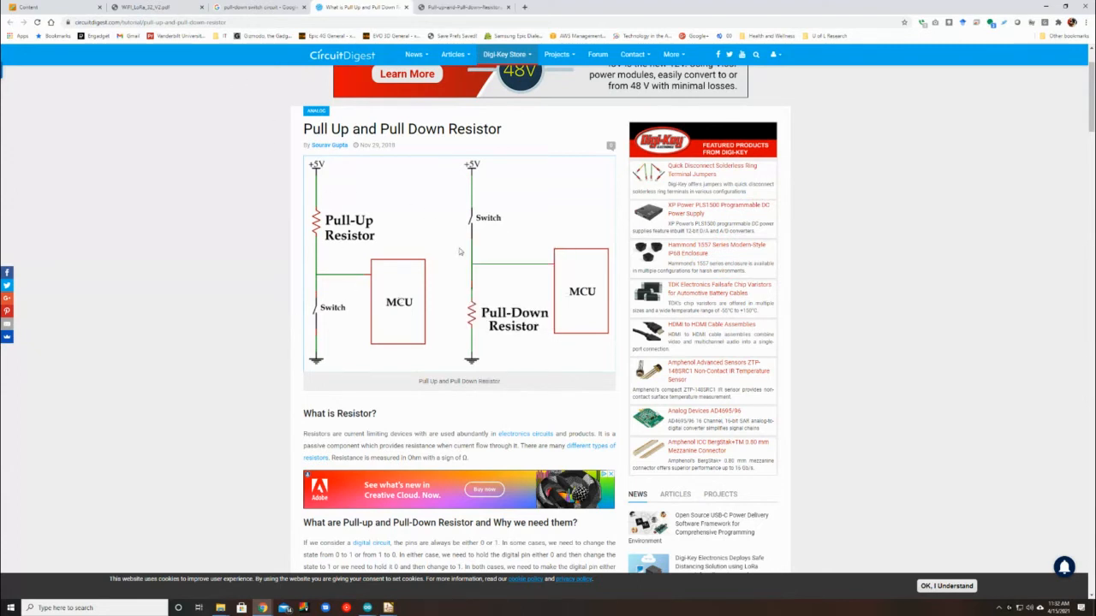
pyautogui.click(461, 6)
pyautogui.click(407, 7)
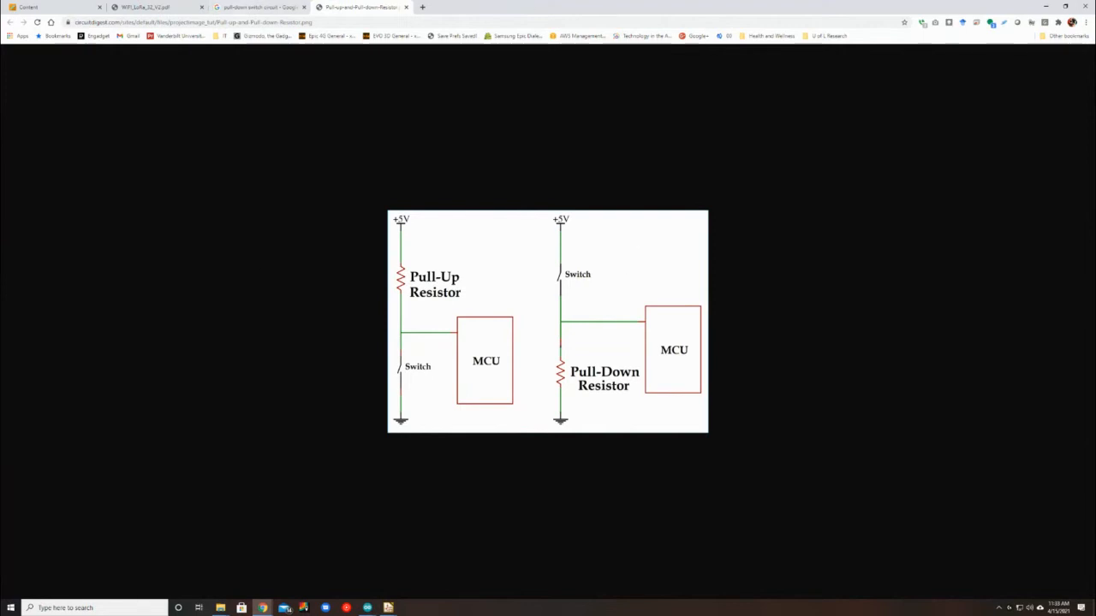
# Switch back to the GateMaticHandPad schematic in the schematic editor and maximize its window
pyautogui.moveTo(387, 607)
pyautogui.click(432, 574)
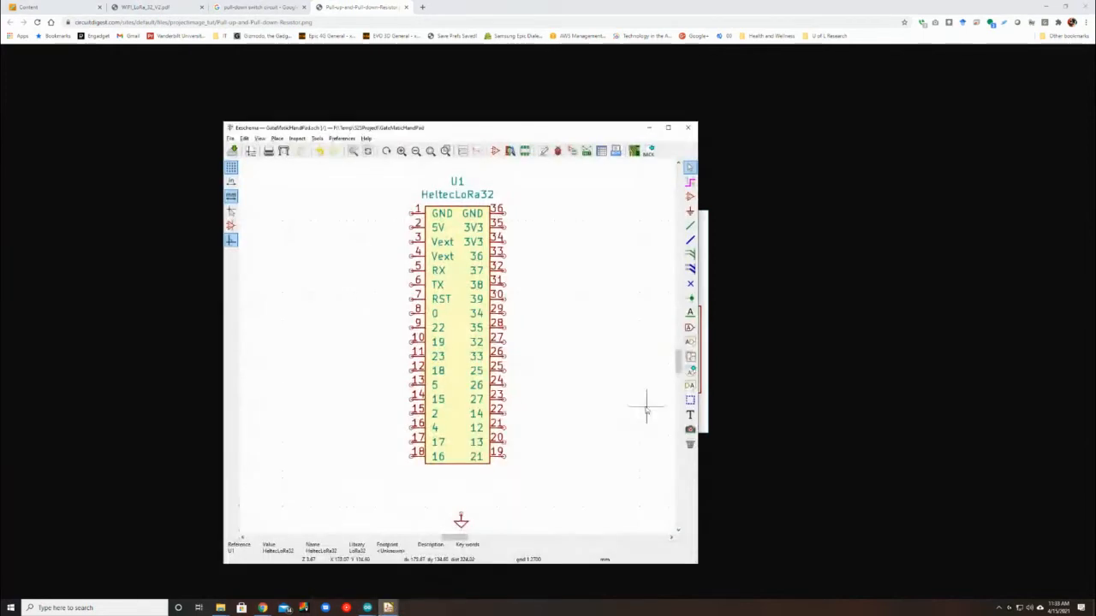
pyautogui.click(669, 128)
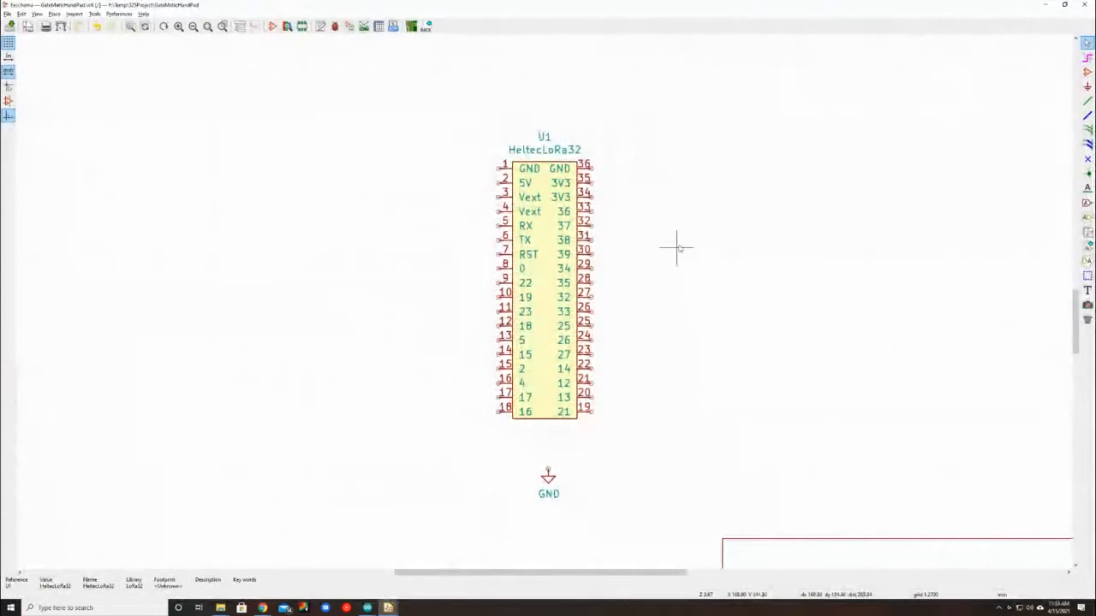
# Place a right-oriented global label 3V3 on pin 35 of the HeltecLoRa32 module U1
pyautogui.moveTo(735, 305); pyautogui.dragTo(647, 309, button='middle')
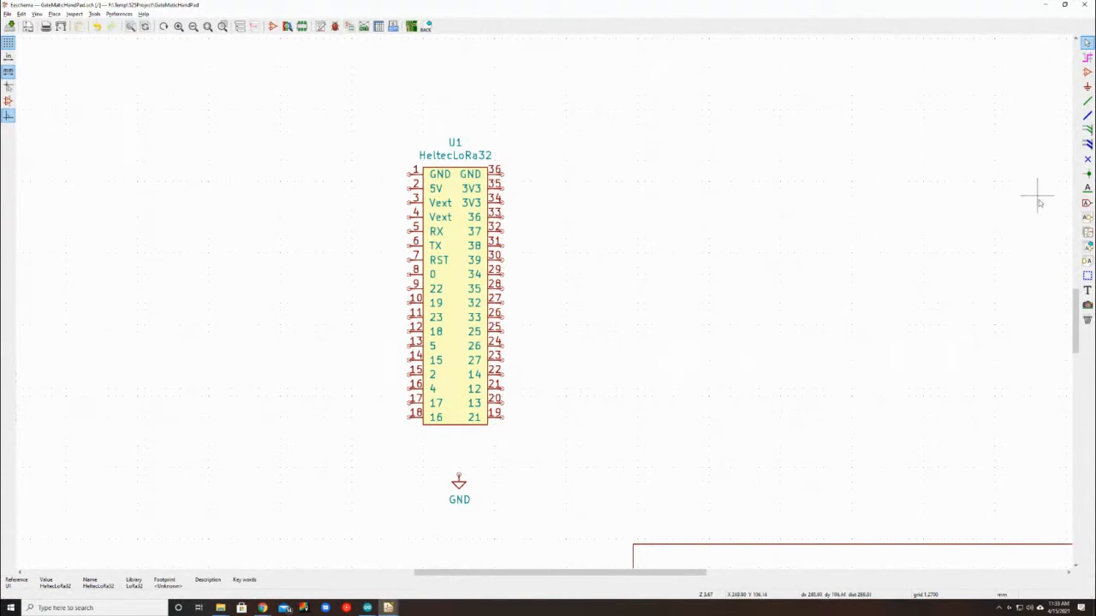
pyautogui.click(1087, 203)
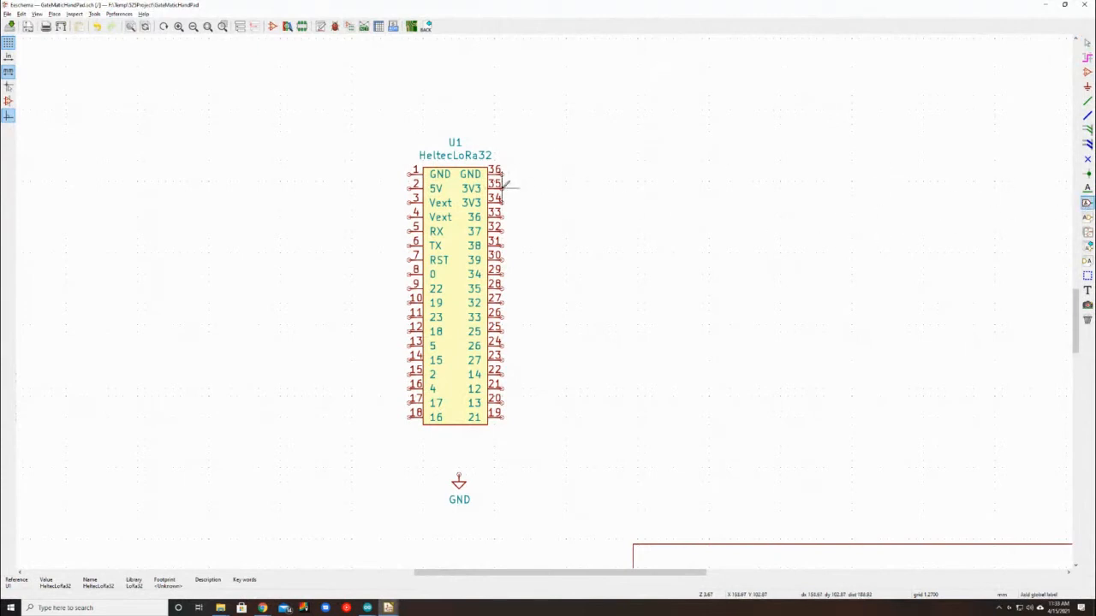
pyautogui.click(504, 188)
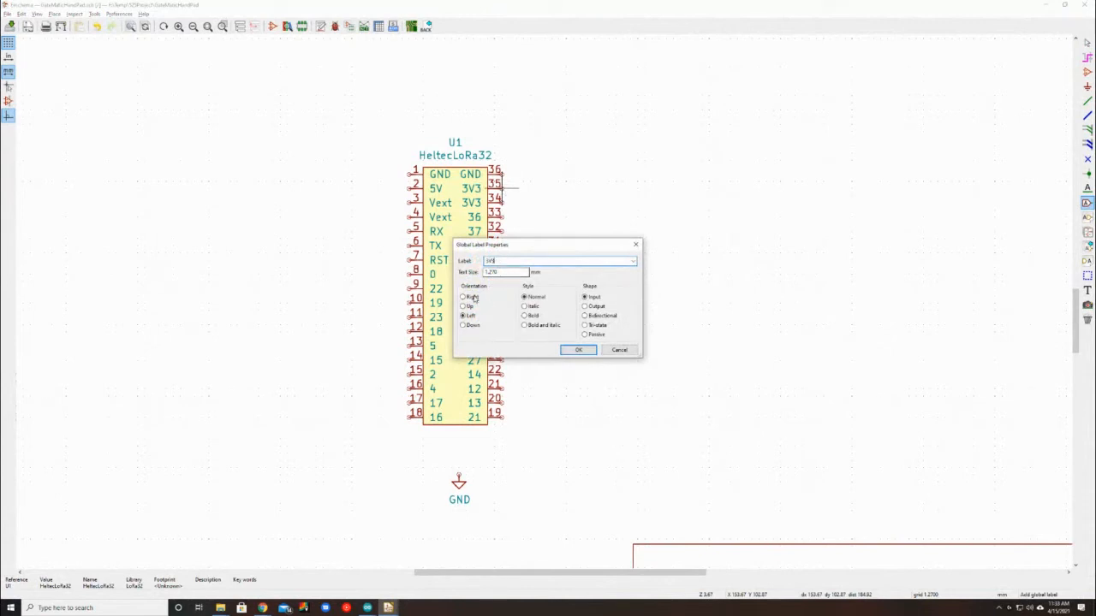
pyautogui.click(564, 351)
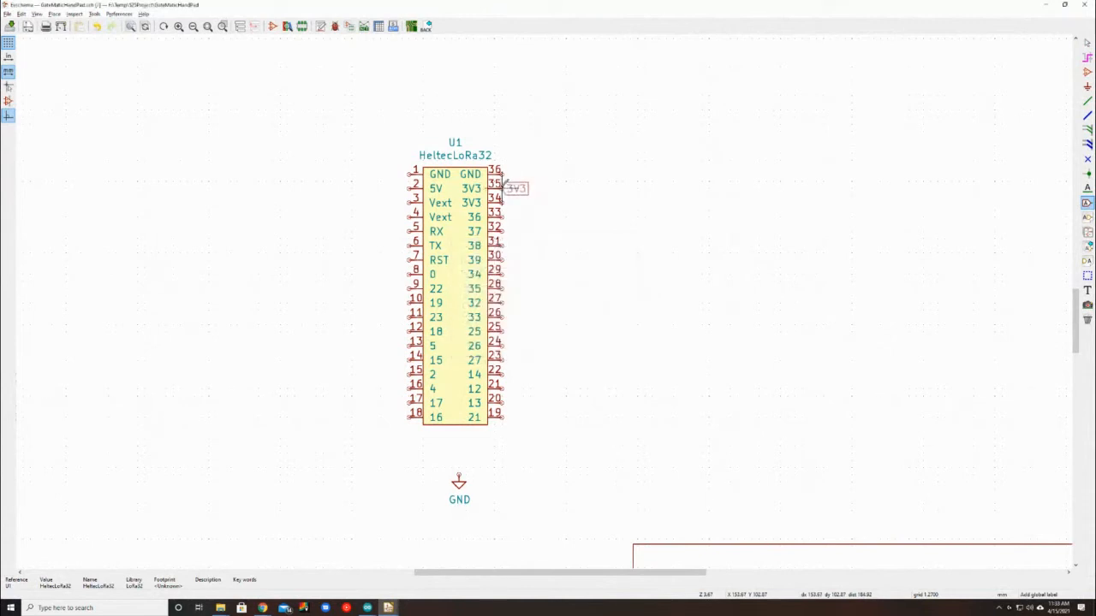
pyautogui.click(505, 185)
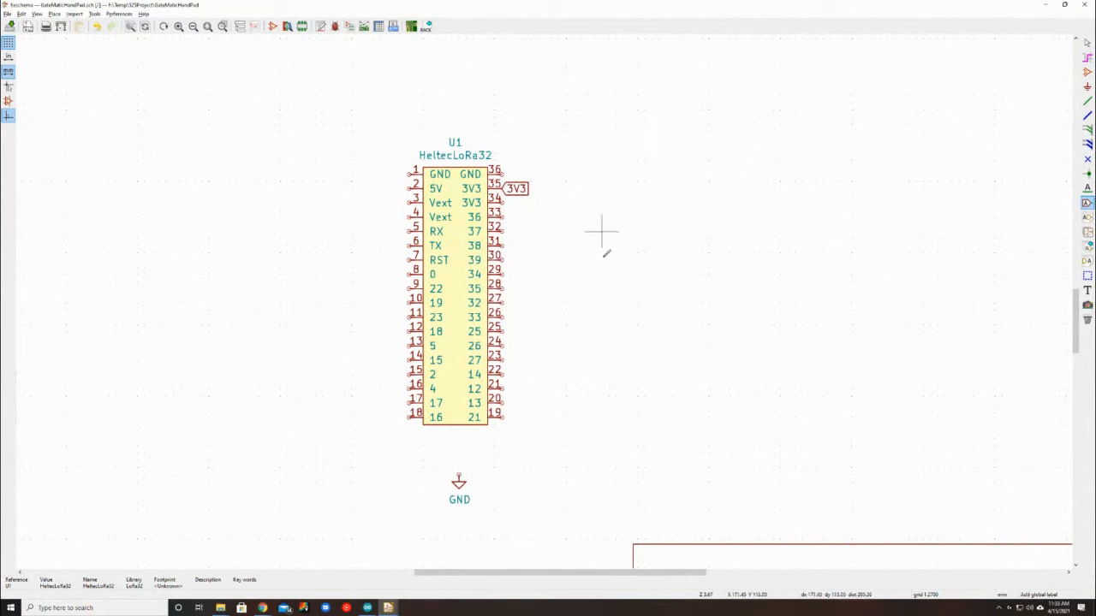
# Try wiring the GND power symbol around the module to its pin 1 and undo the wire
pyautogui.click(1087, 101)
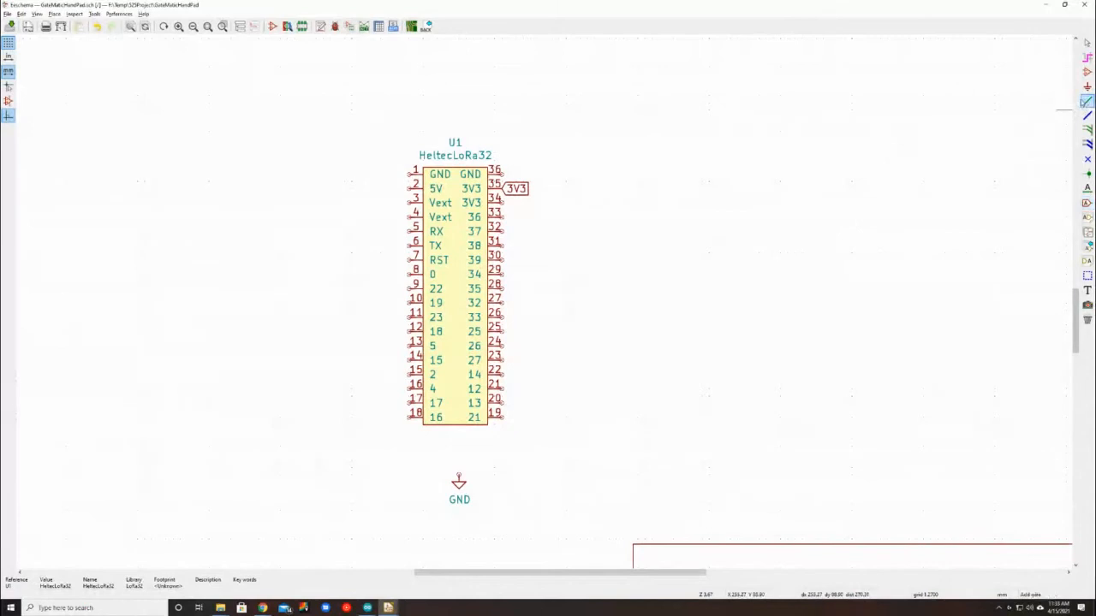
pyautogui.click(459, 473)
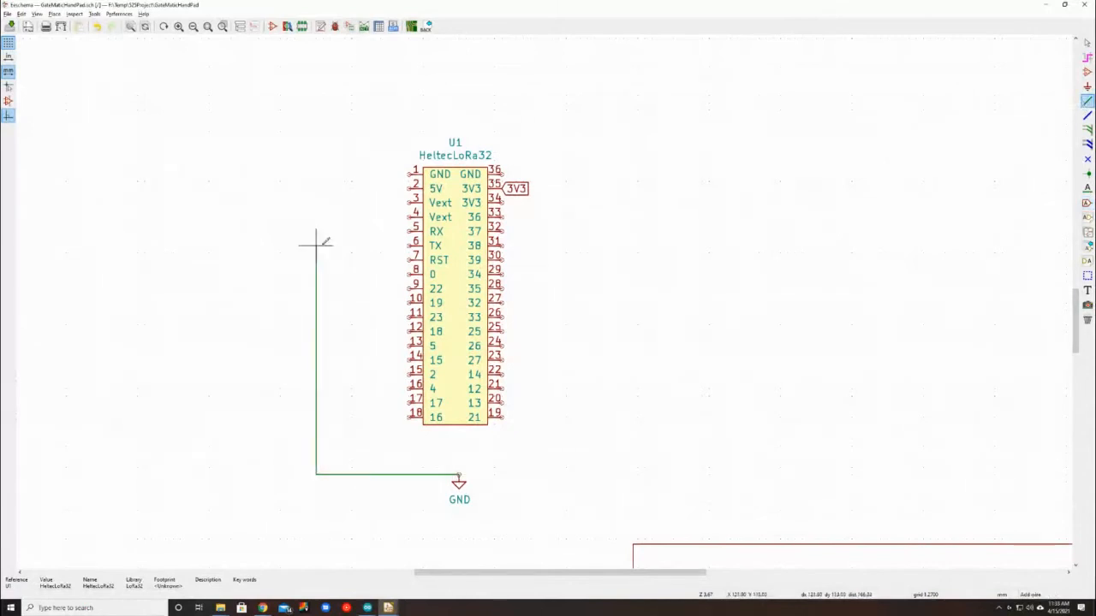
pyautogui.click(330, 175)
pyautogui.click(409, 175)
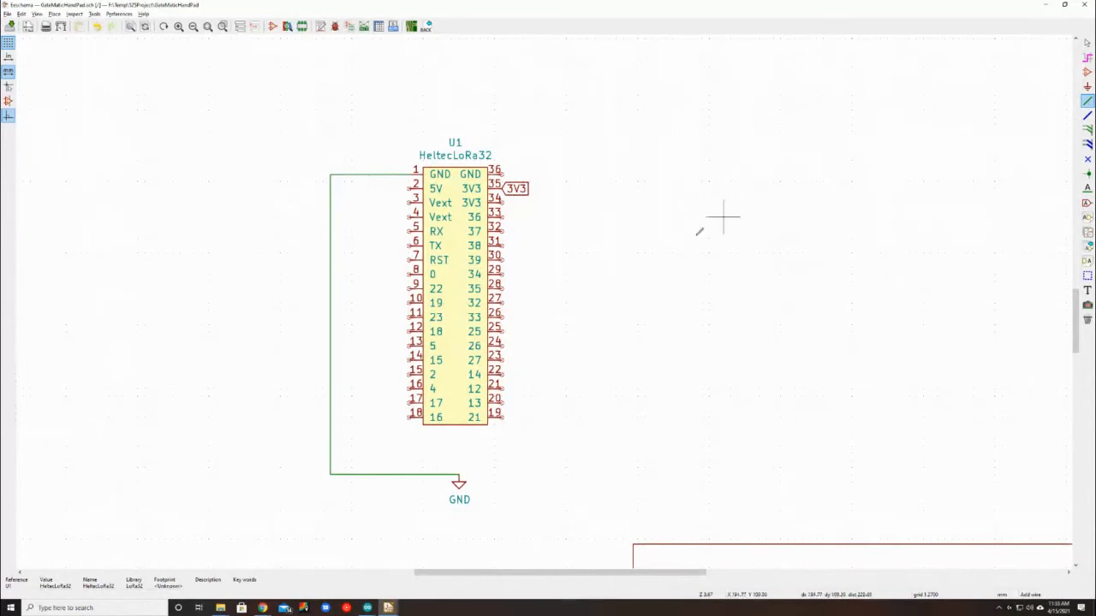
pyautogui.hotkey('ctrl', 'z')
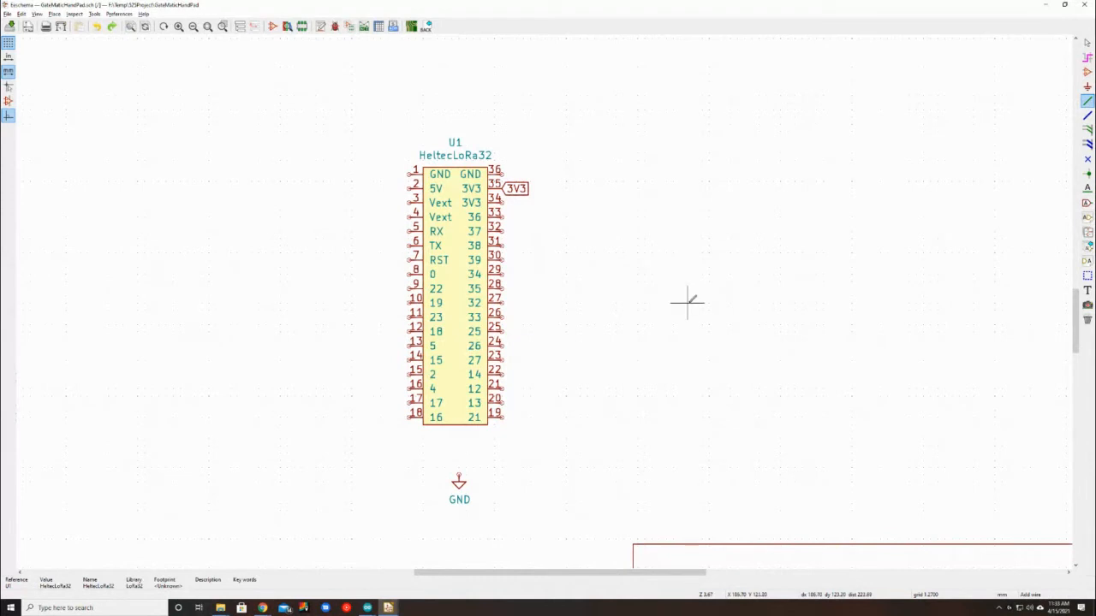
pyautogui.press('Escape')
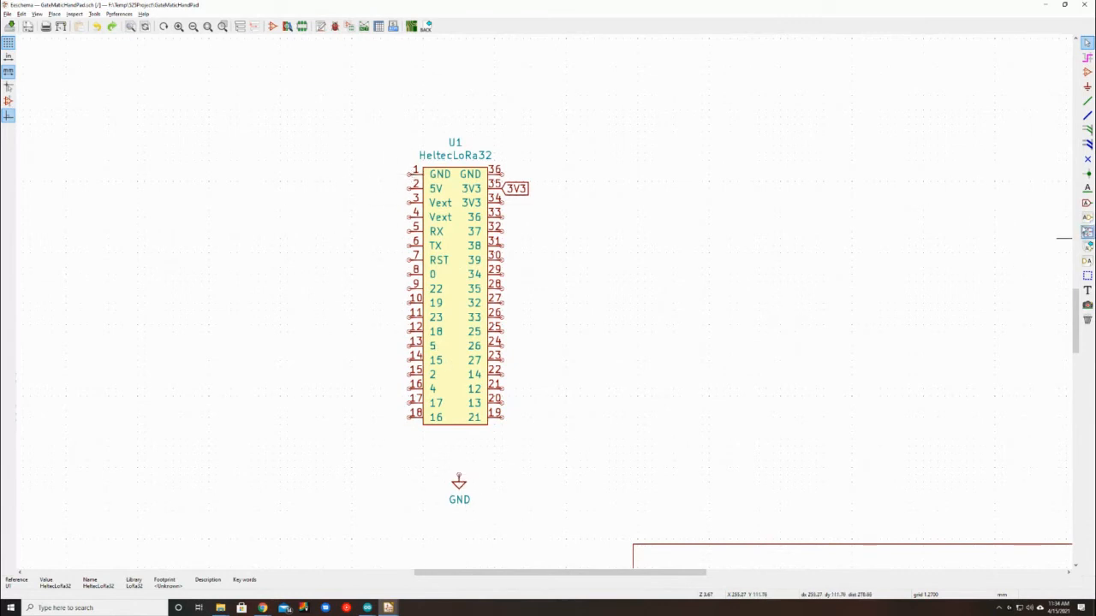
# Place a left-oriented global label GND on pin 1 of the HeltecLoRa32 module U1
pyautogui.click(1087, 203)
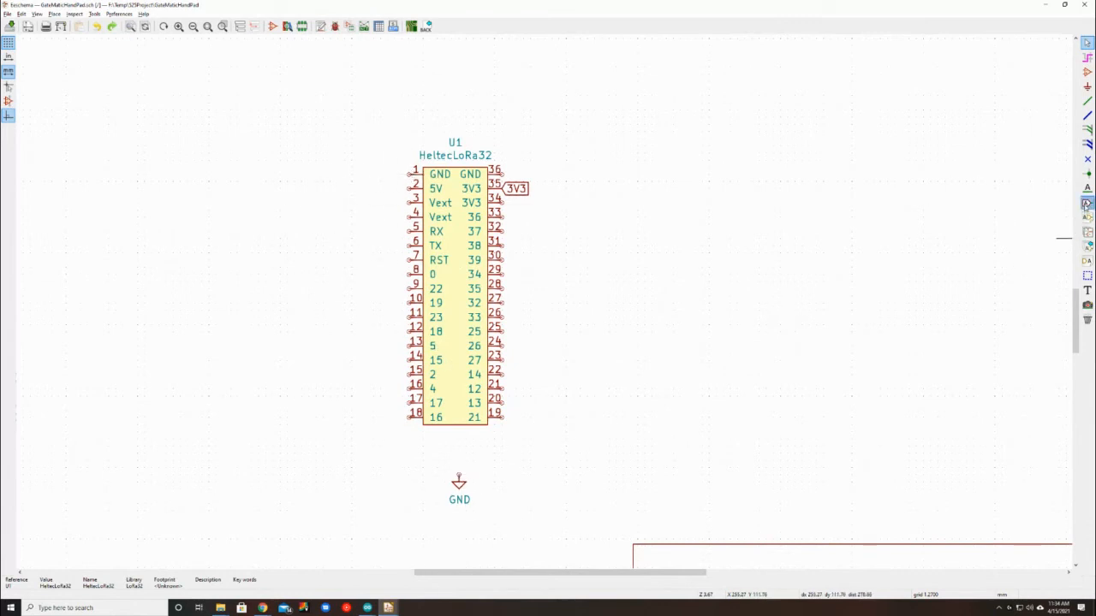
pyautogui.click(408, 174)
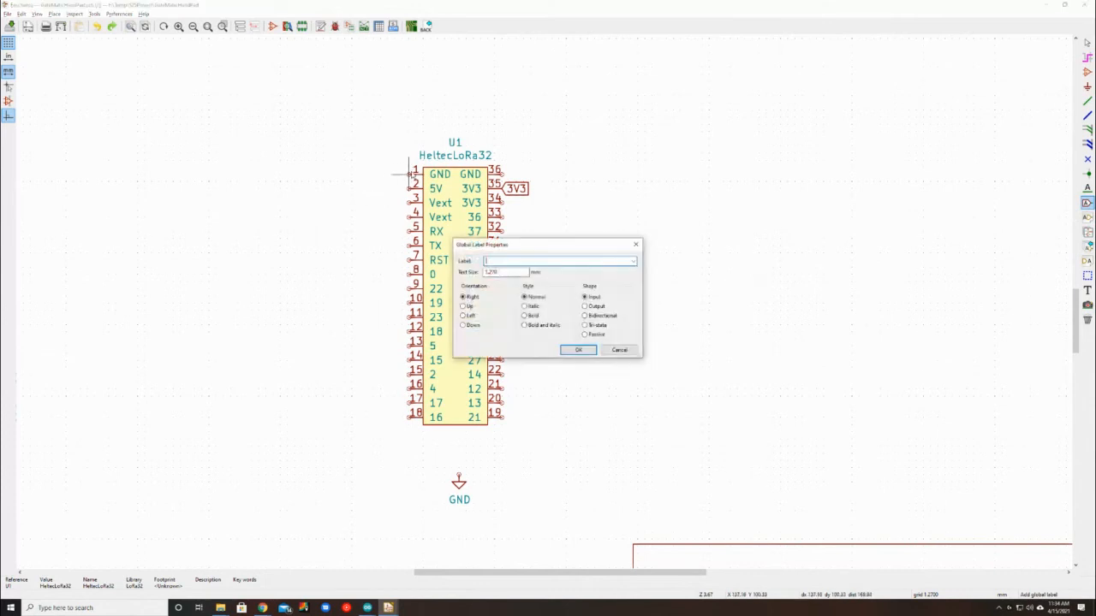
pyautogui.click(470, 317)
pyautogui.click(513, 260)
pyautogui.press('Return')
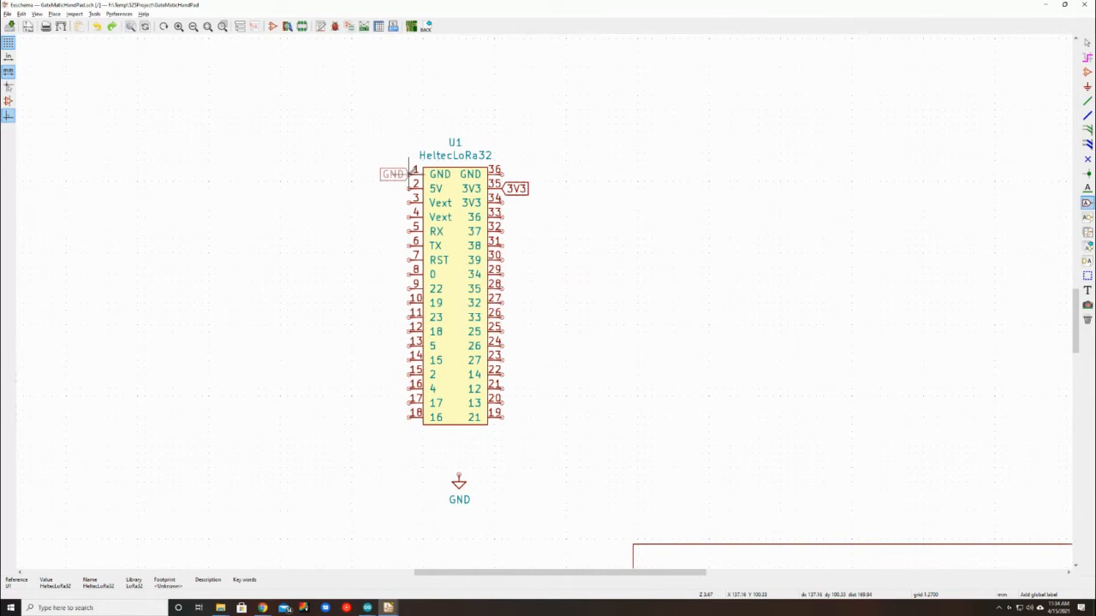
pyautogui.click(409, 174)
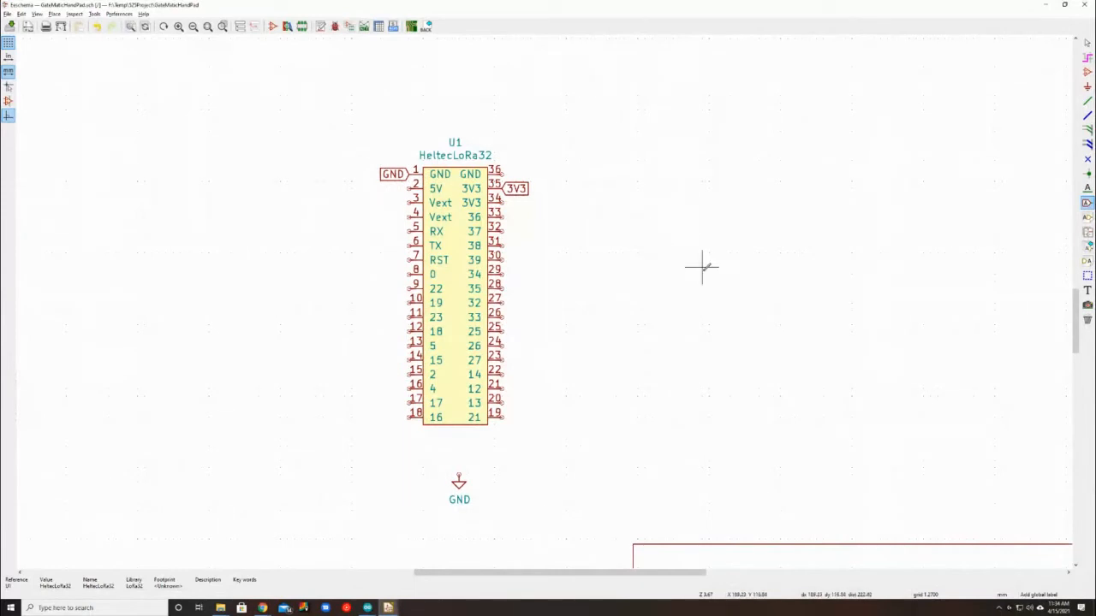
# Find the SW_SPST switch symbol with the filter "spst" and place one to the right of the module
pyautogui.moveTo(702, 267); pyautogui.dragTo(685, 268, button='middle')
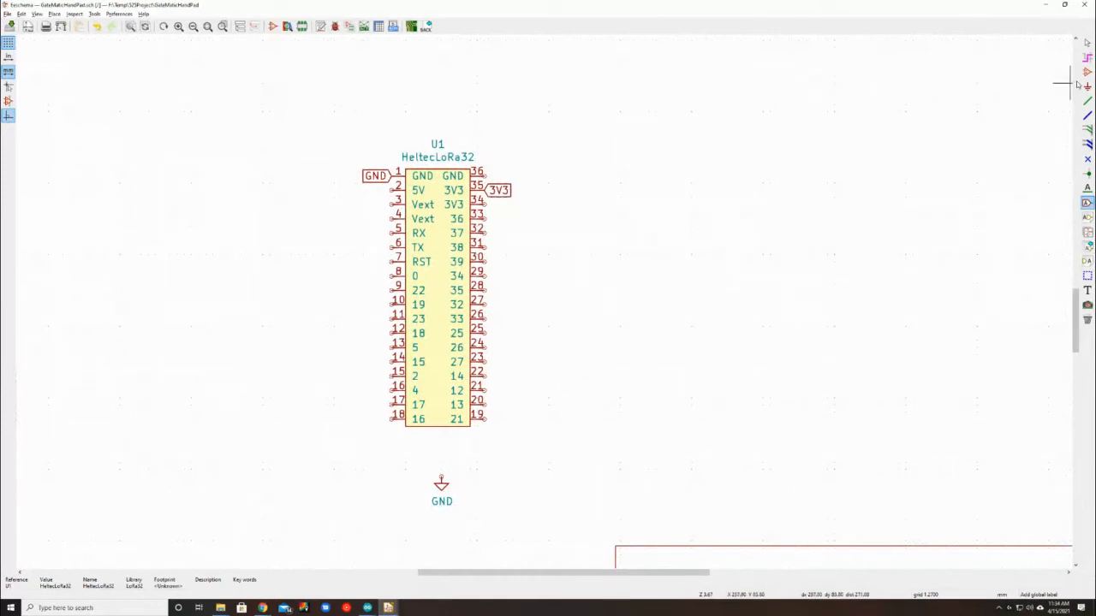
pyautogui.click(1088, 72)
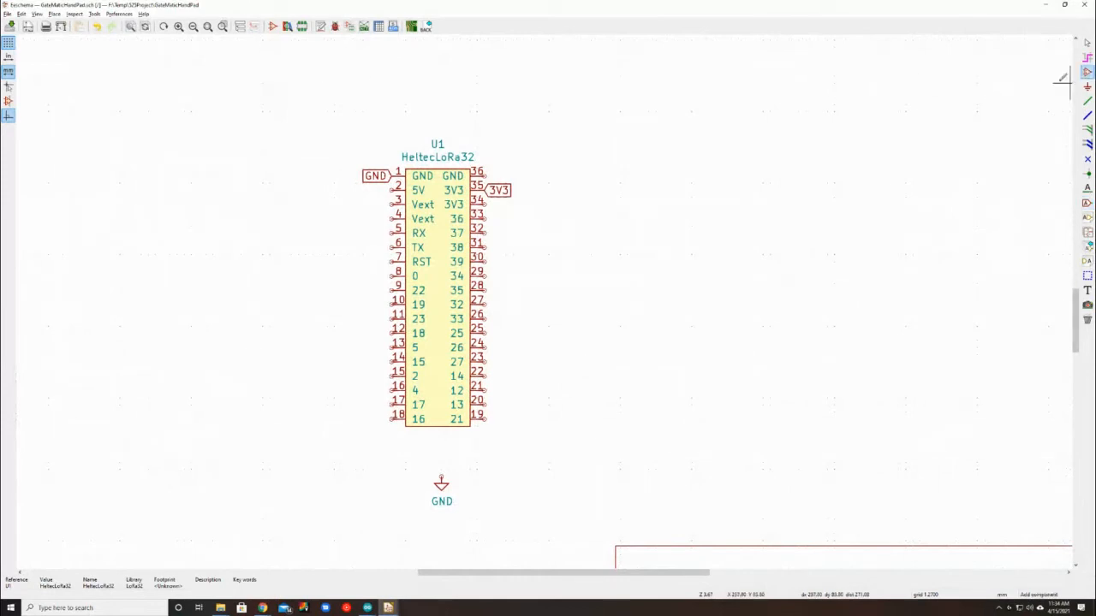
pyautogui.click(641, 218)
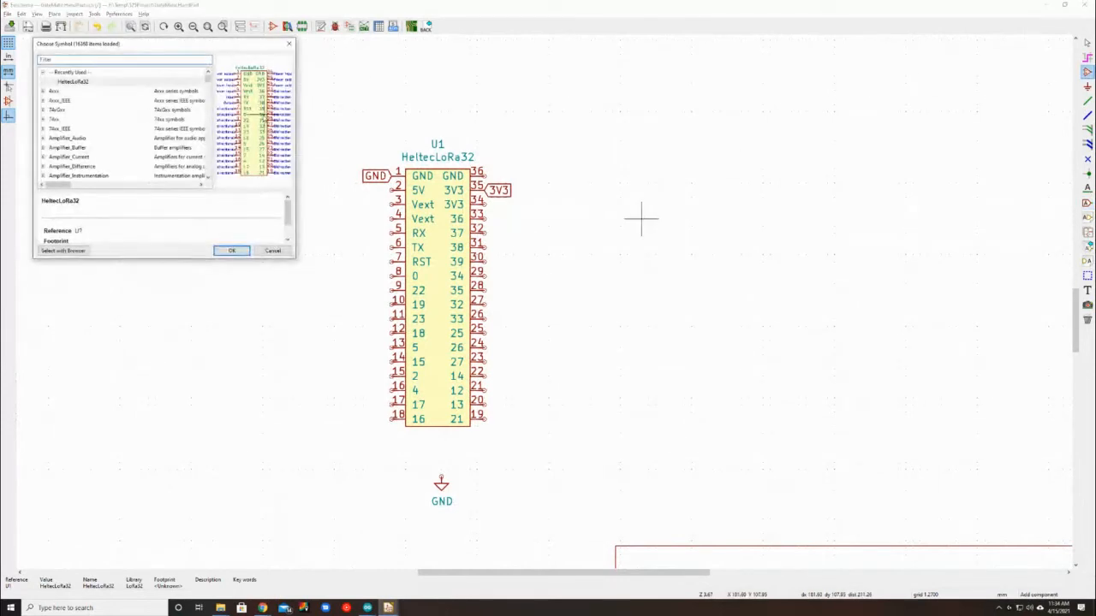
pyautogui.write('spst')
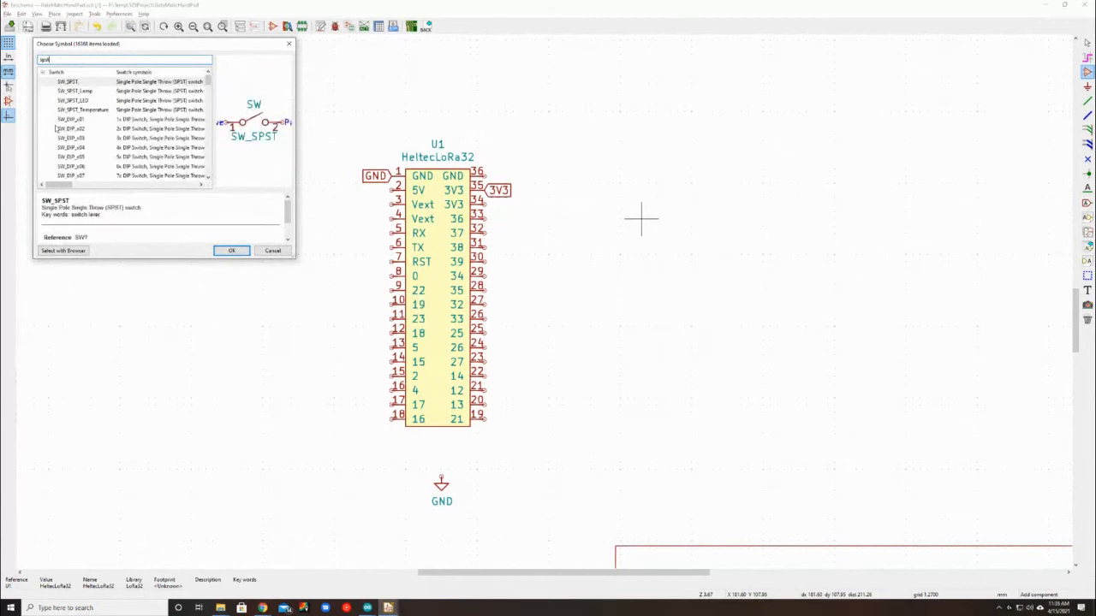
pyautogui.doubleClick(97, 82)
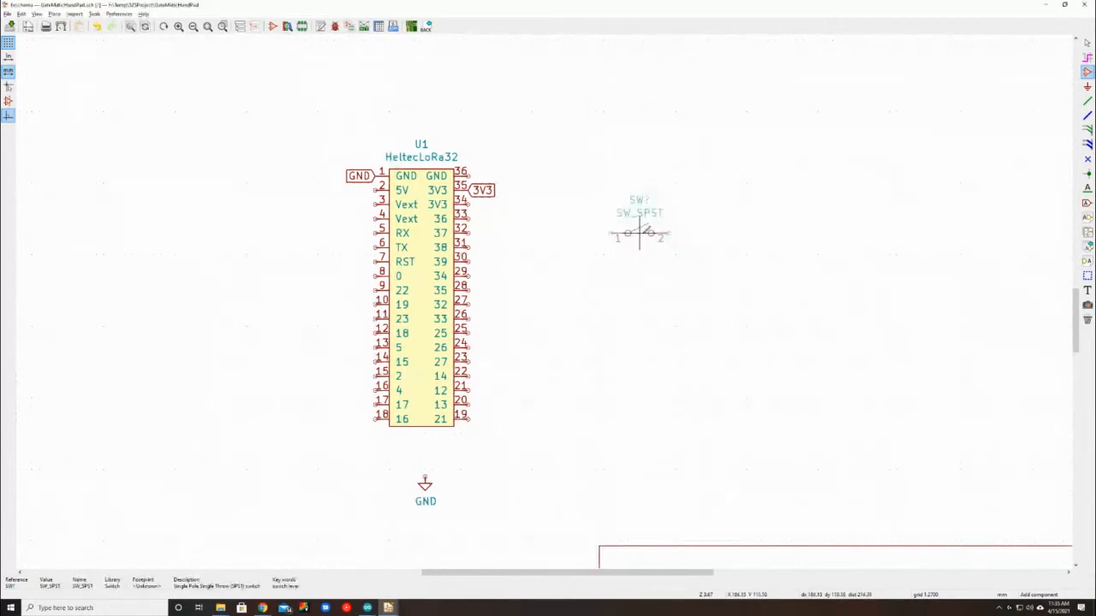
pyautogui.rightClick(641, 227)
pyautogui.click(642, 219)
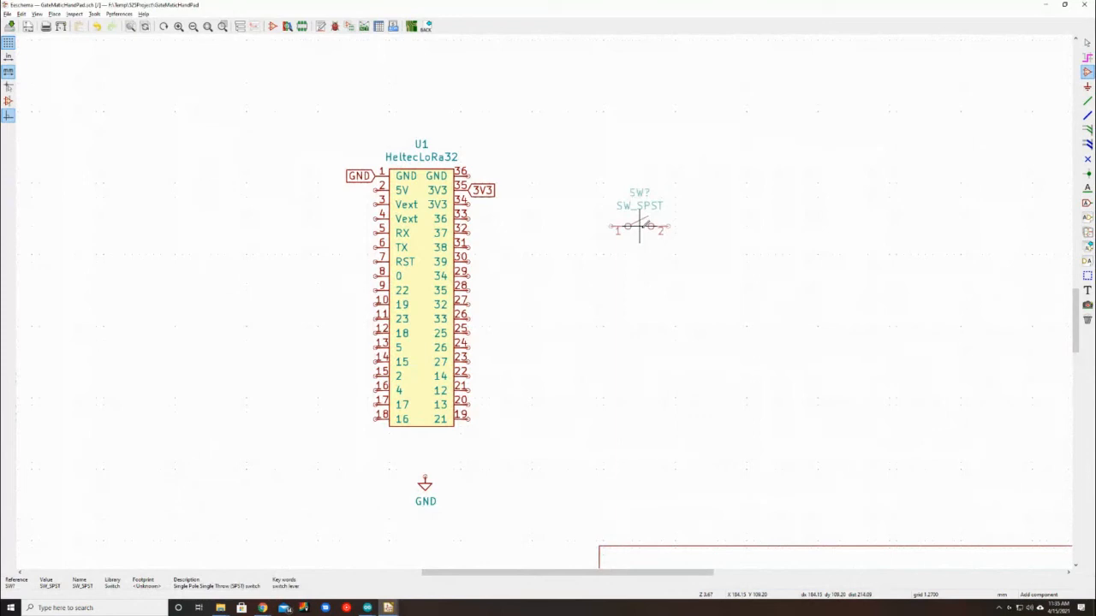
pyautogui.click(639, 226)
# Place three more SW_SPST switches in a column below the first one
pyautogui.click(640, 266)
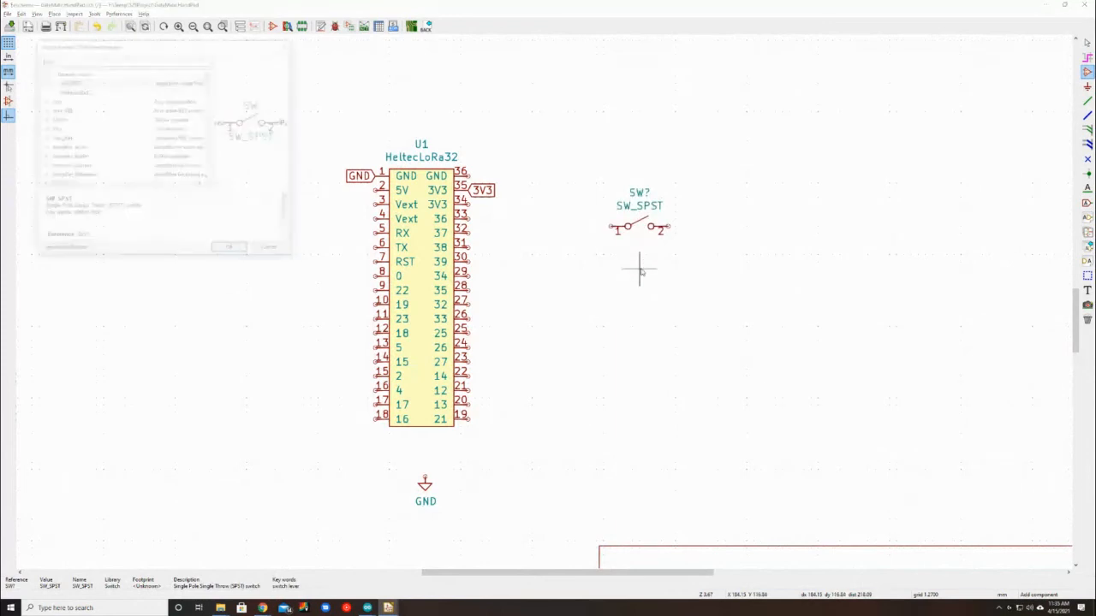
pyautogui.press('Return')
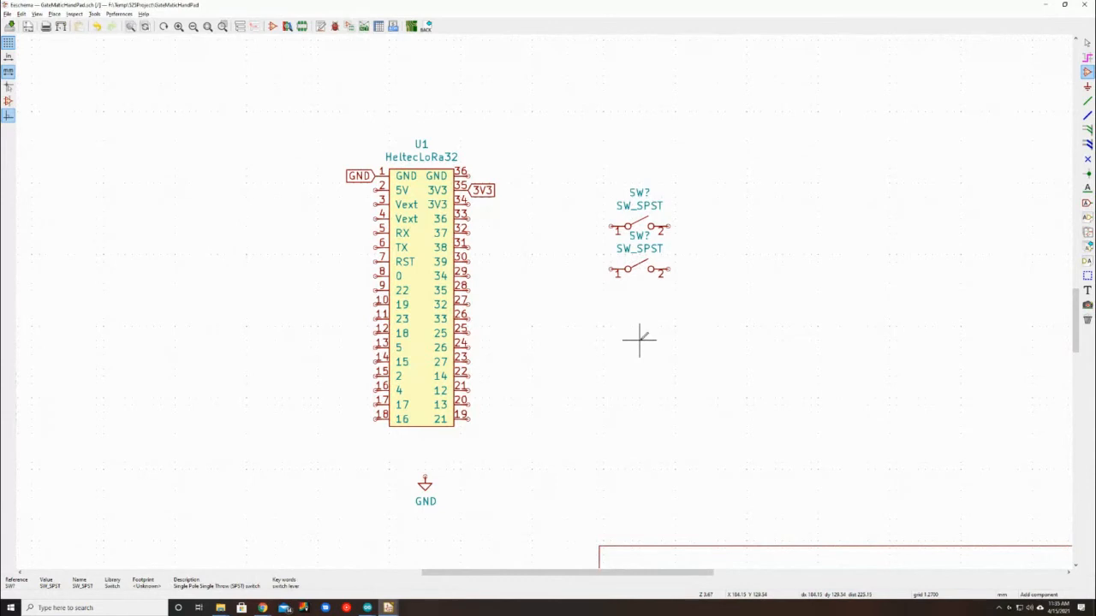
pyautogui.click(639, 340)
pyautogui.press('Return')
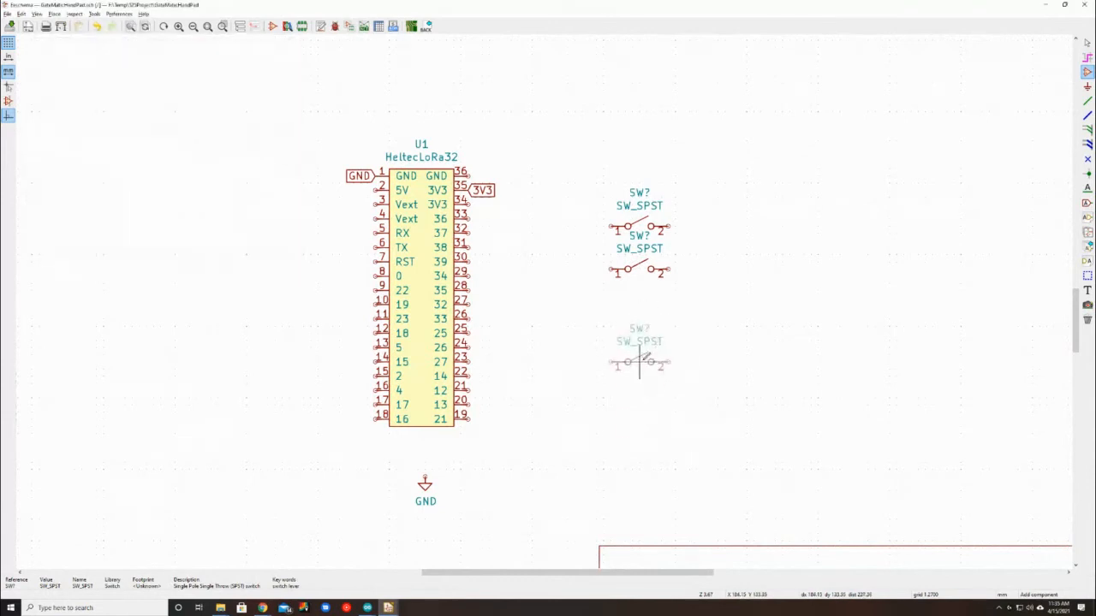
pyautogui.click(639, 363)
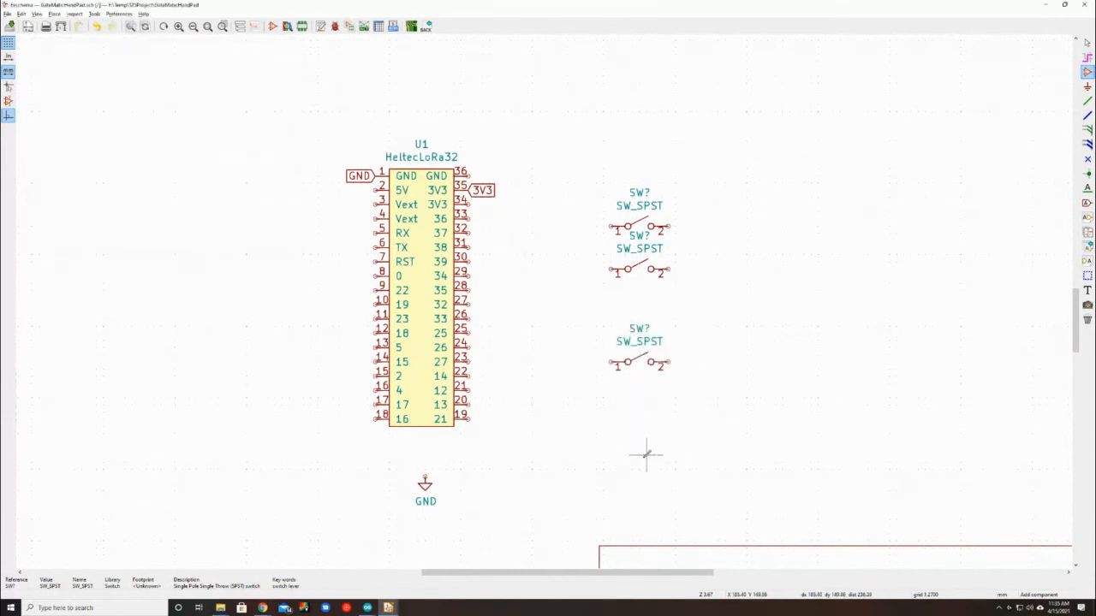
pyautogui.click(639, 455)
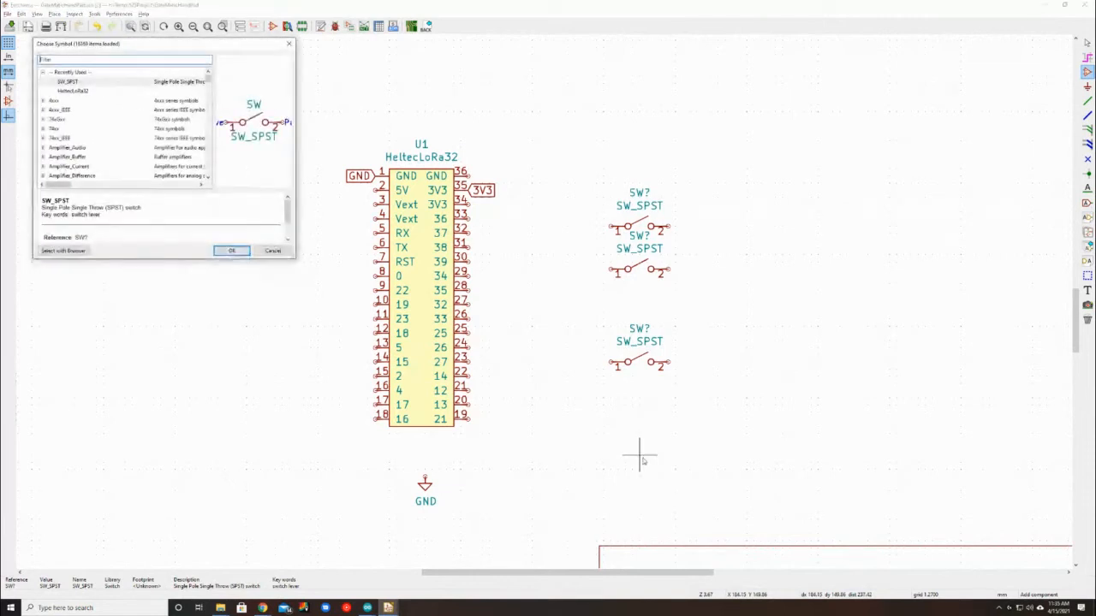
pyautogui.press('Return')
pyautogui.click(640, 454)
pyautogui.press('Escape')
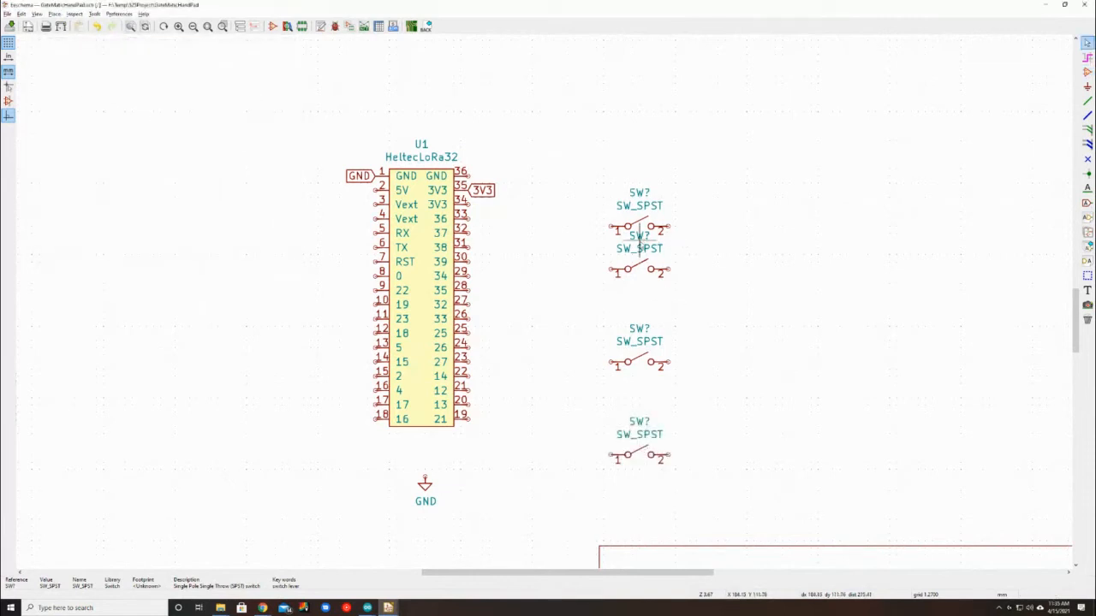
# Move the top SW_SPST switch upward to separate it from the one below and space the column evenly
pyautogui.moveTo(598, 193); pyautogui.dragTo(676, 228)
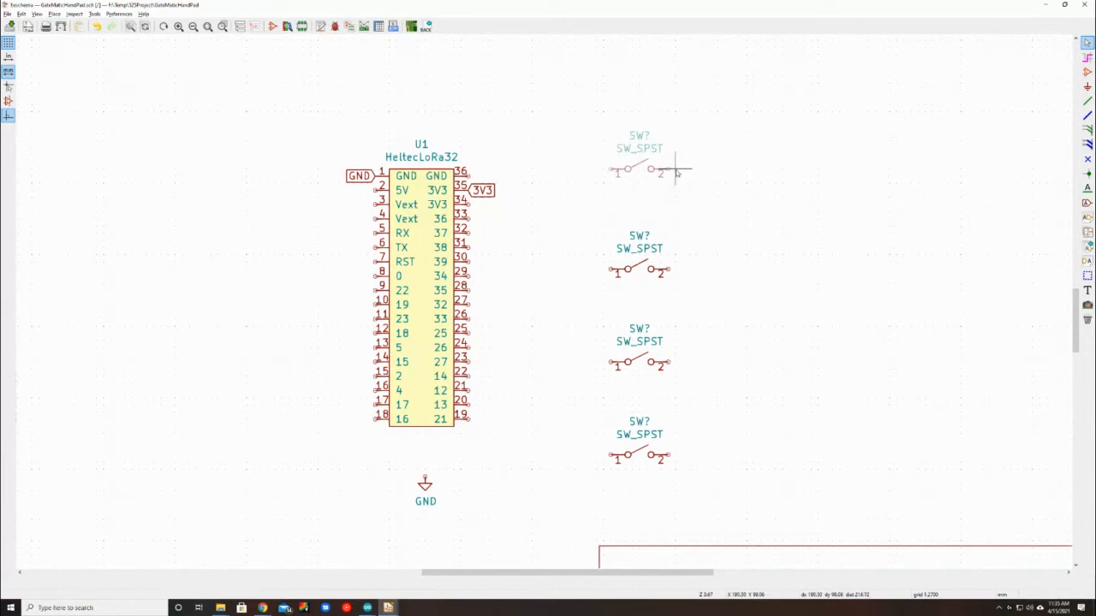
pyautogui.click(676, 172)
pyautogui.click(725, 194)
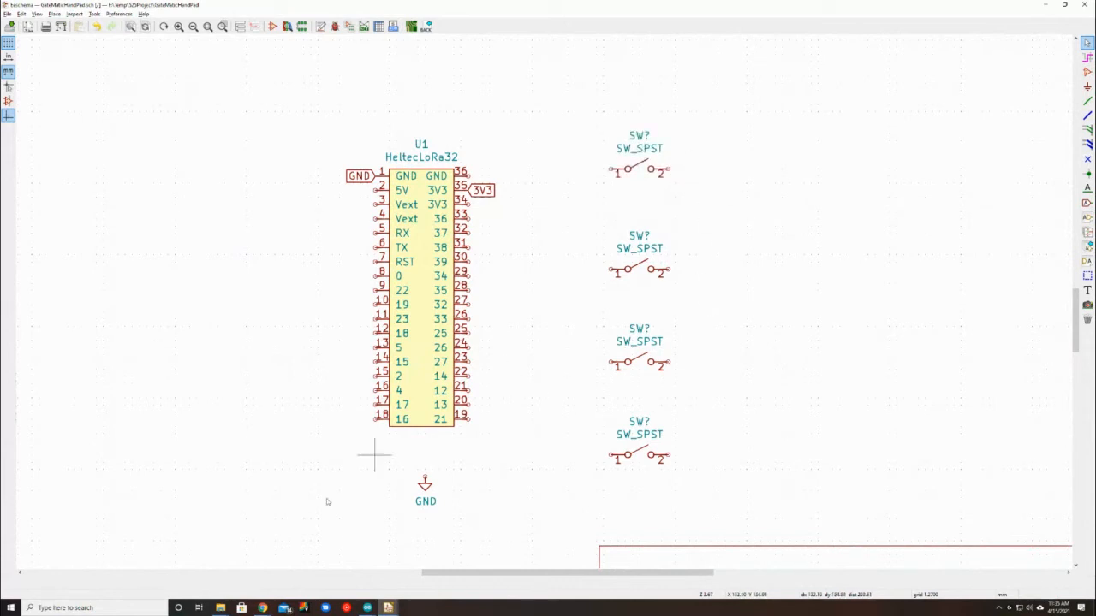
# Switch to Chrome, detach the pull-up and pull-down resistor image tab into its own window, and return to the schematic
pyautogui.click(263, 607)
pyautogui.click(190, 583)
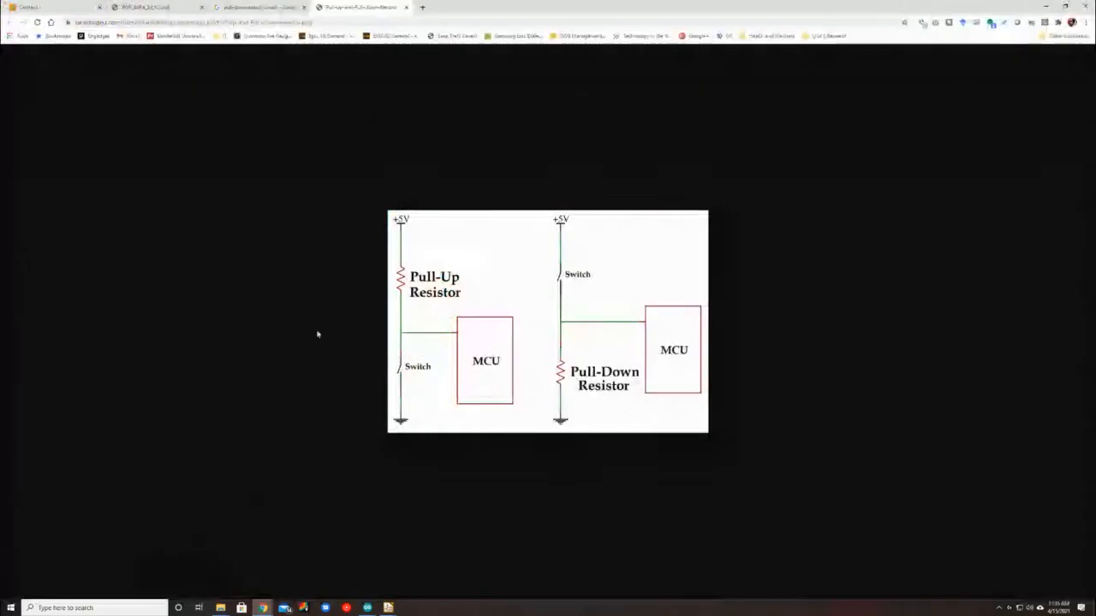
pyautogui.moveTo(358, 7); pyautogui.dragTo(391, 185)
pyautogui.moveTo(150, 6); pyautogui.dragTo(271, 150)
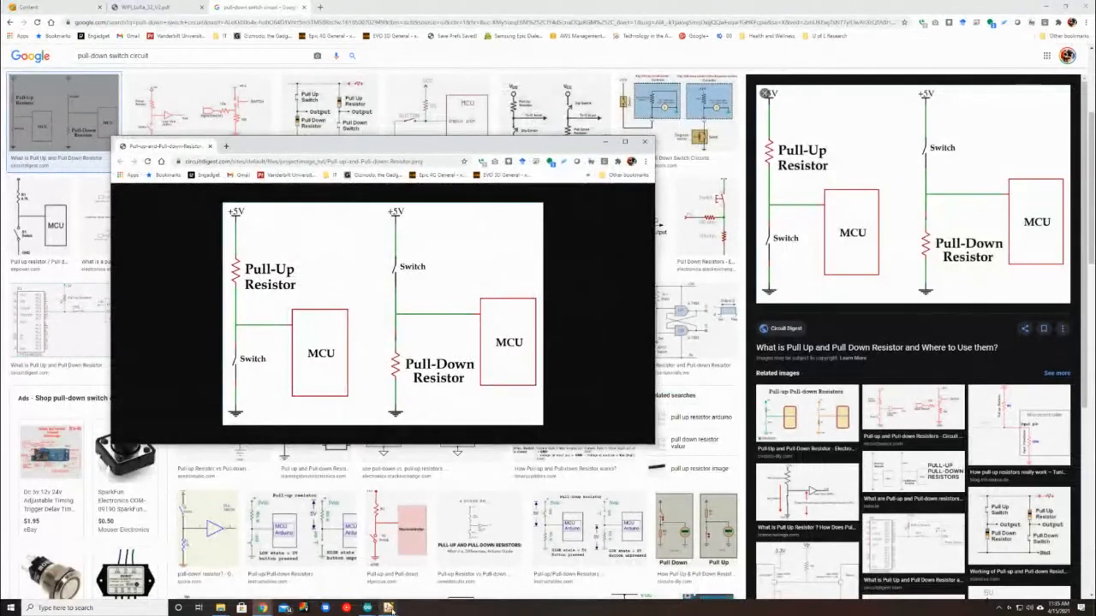
pyautogui.click(390, 608)
pyautogui.click(432, 572)
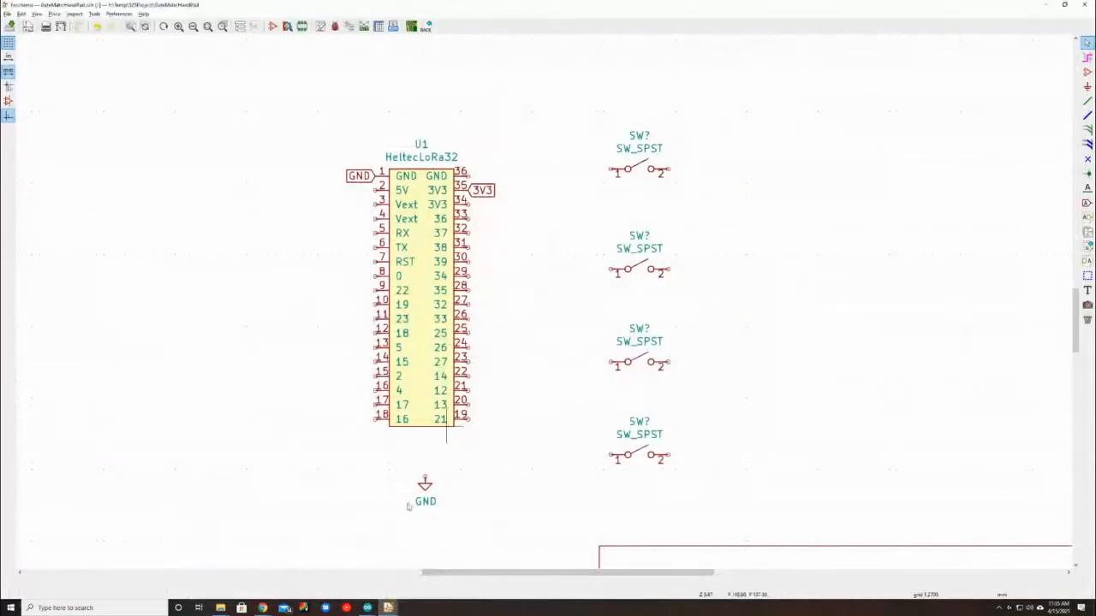
# Bring up the resistor circuit image window, snap it to the right half of the screen, and return to the schematic editor
pyautogui.moveTo(263, 608)
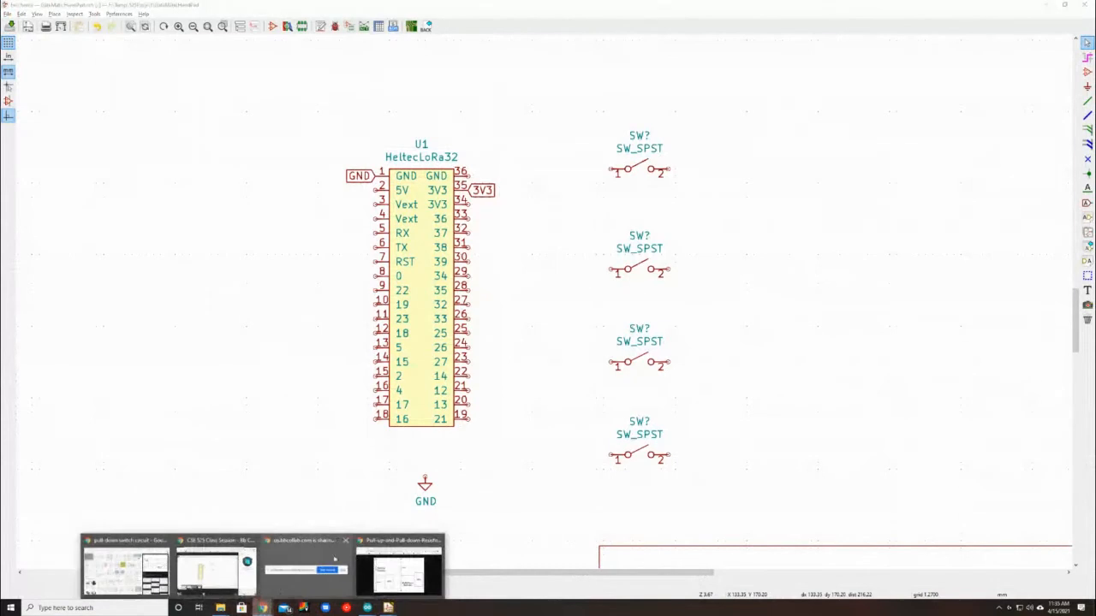
pyautogui.click(399, 569)
pyautogui.moveTo(374, 141); pyautogui.dragTo(1070, 143)
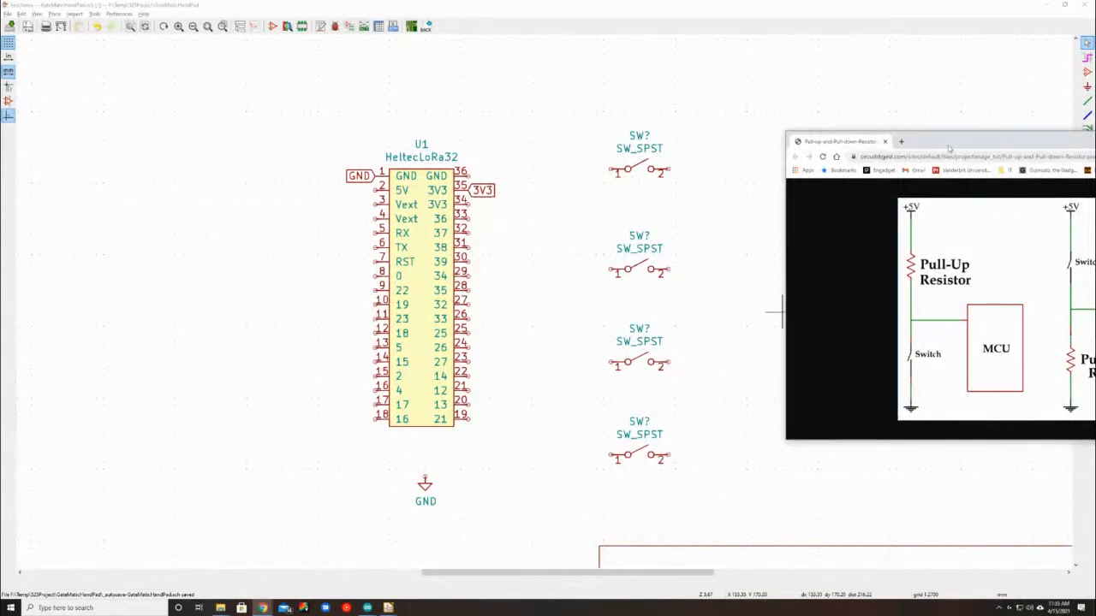
pyautogui.moveTo(948, 149); pyautogui.dragTo(664, 2)
pyautogui.press('super+Right')
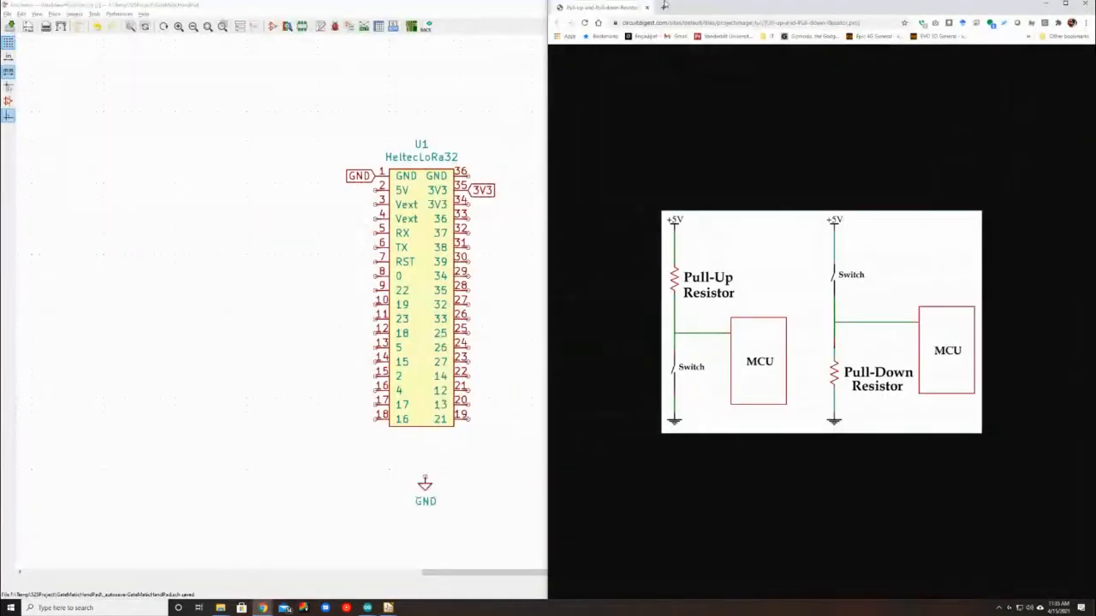
pyautogui.click(342, 233)
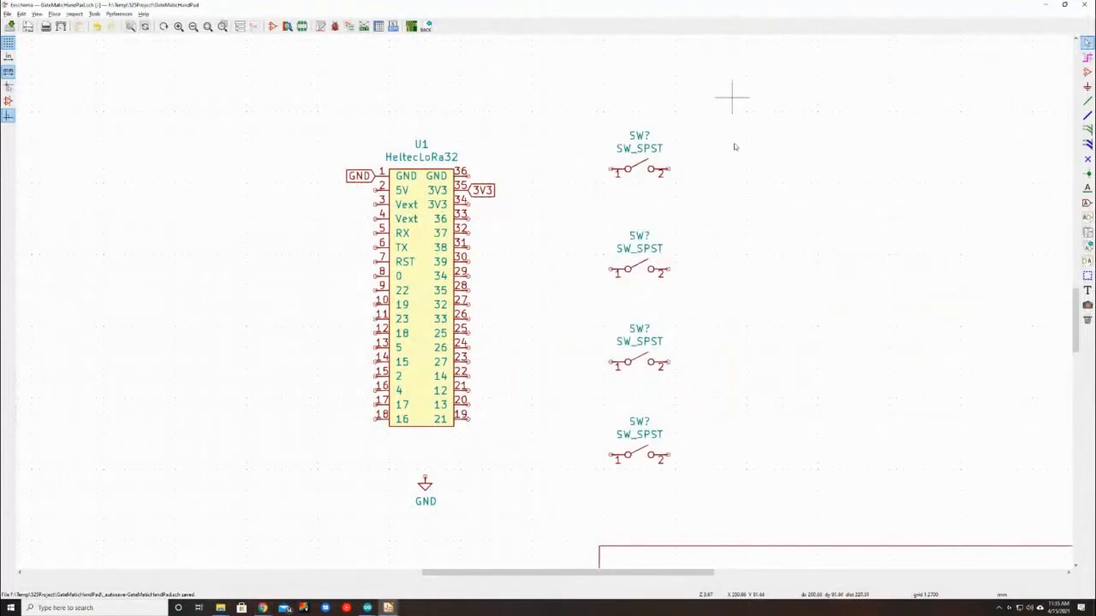
# Arrange the schematic editor and the pull-up/pull-down resistor image window side by side, each filling half the screen
pyautogui.hotkey('alt', 'Tab')
pyautogui.click(487, 17)
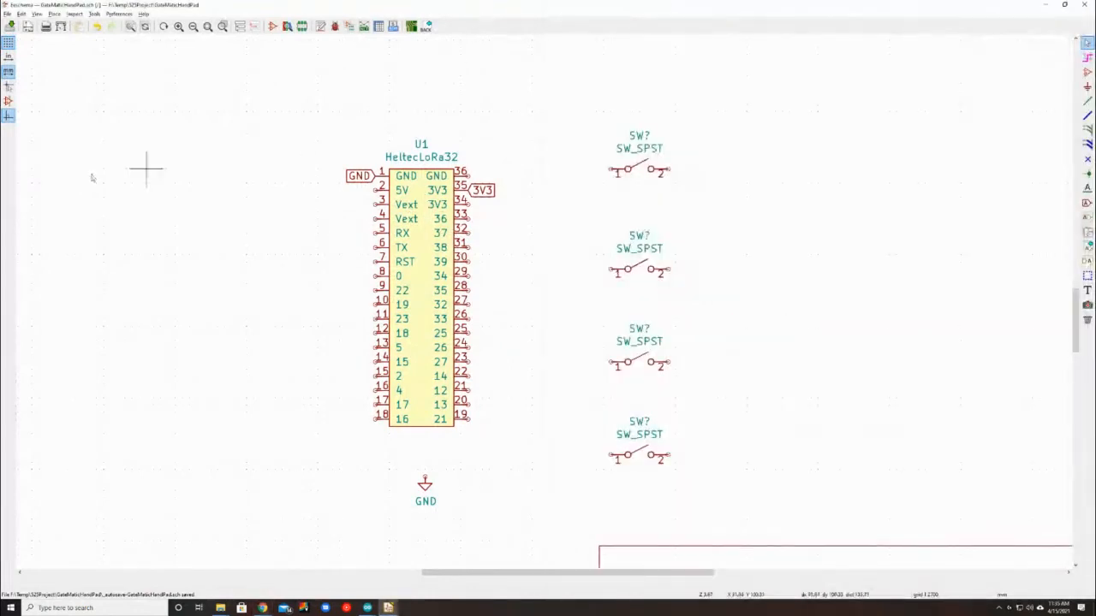
pyautogui.hotkey('alt', 'Tab')
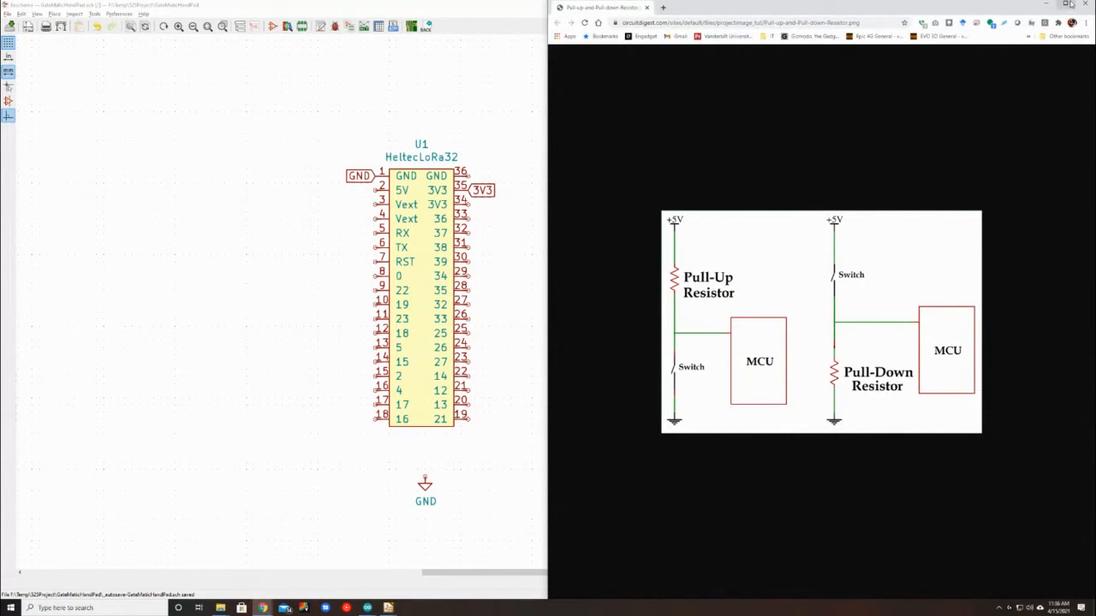
pyautogui.hotkey('alt', 'Tab')
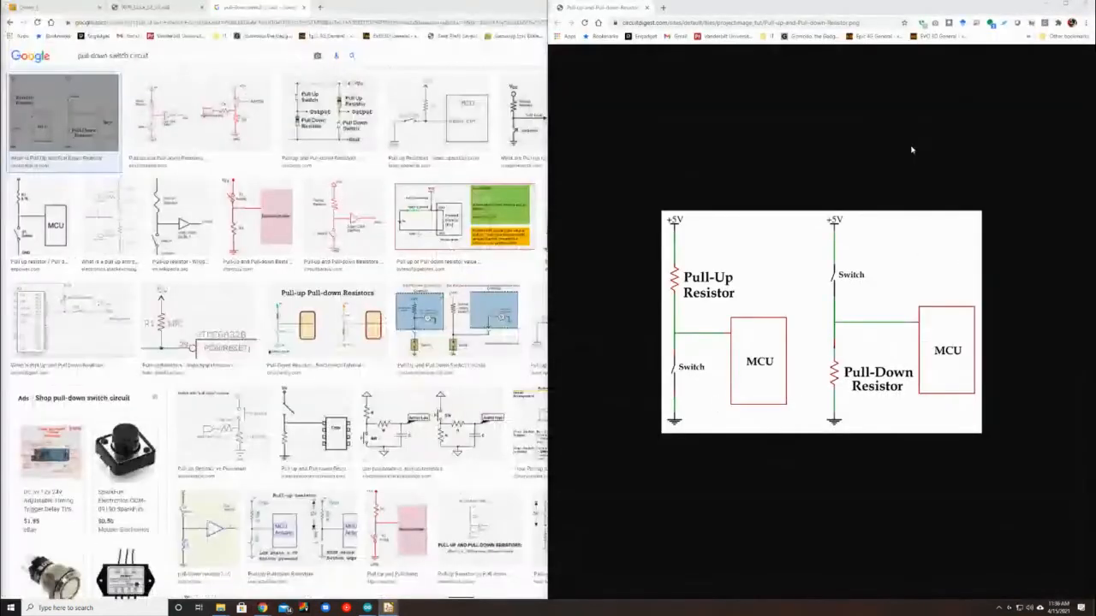
pyautogui.press('super+Right')
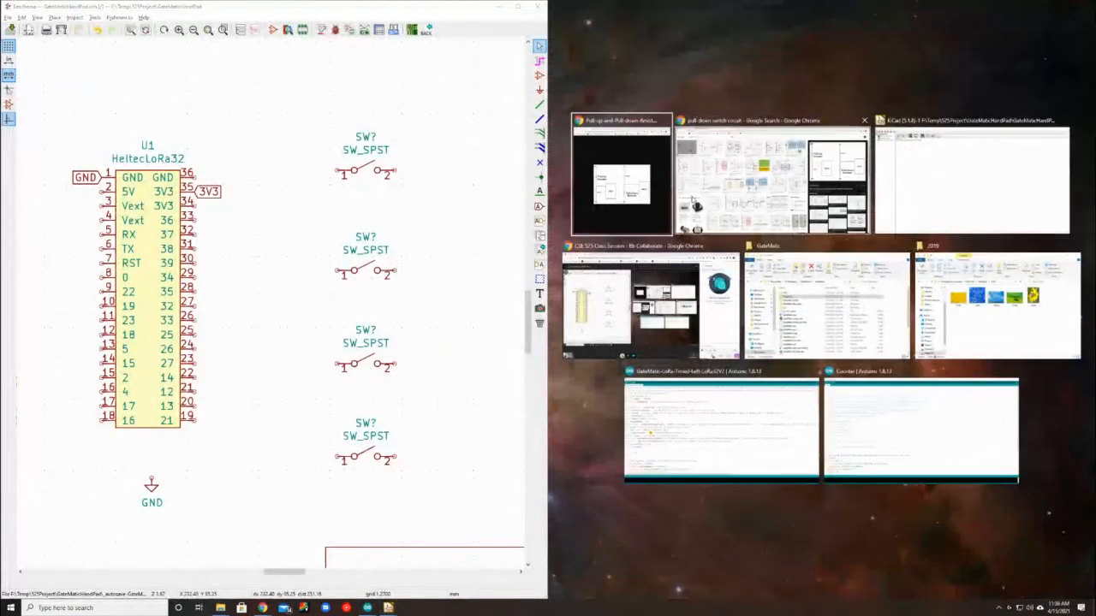
pyautogui.click(630, 192)
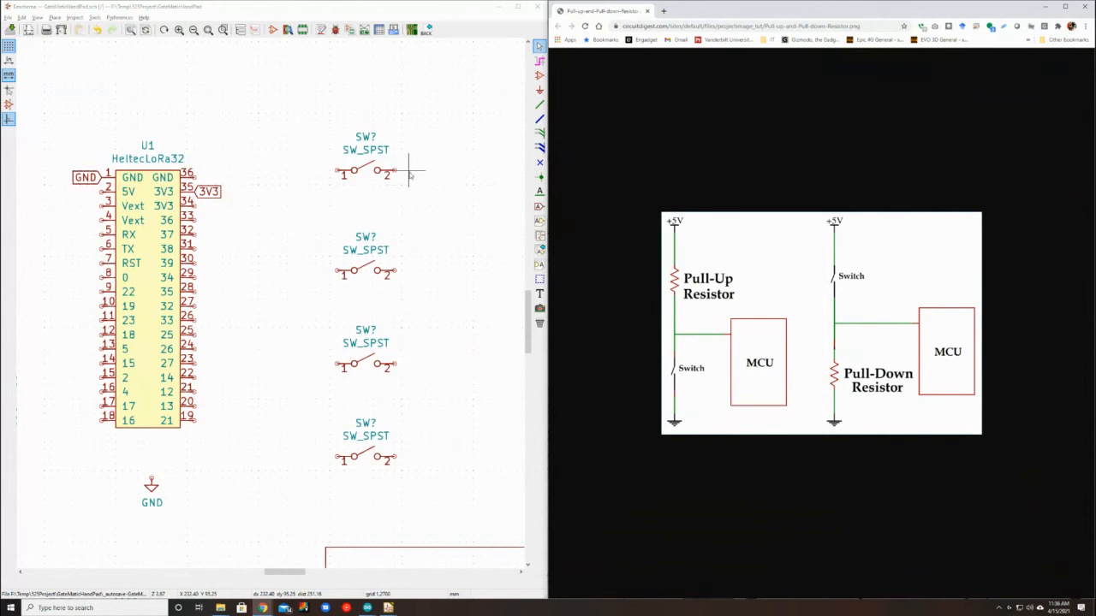
# Place a GND global label with Right orientation to the right of the top switch, level with its pin 2
pyautogui.click(539, 207)
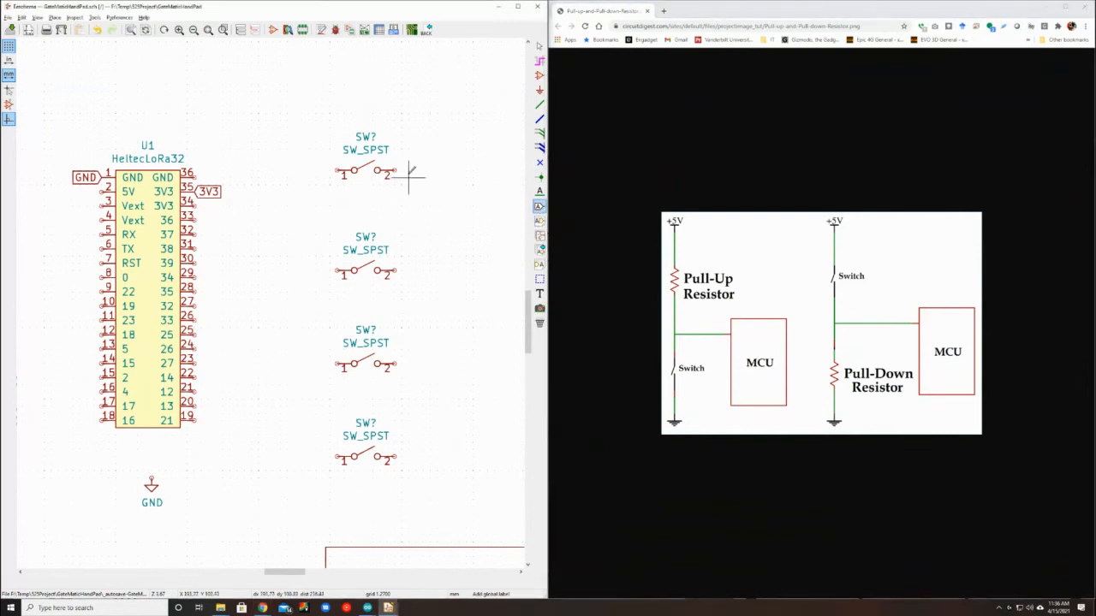
pyautogui.click(445, 170)
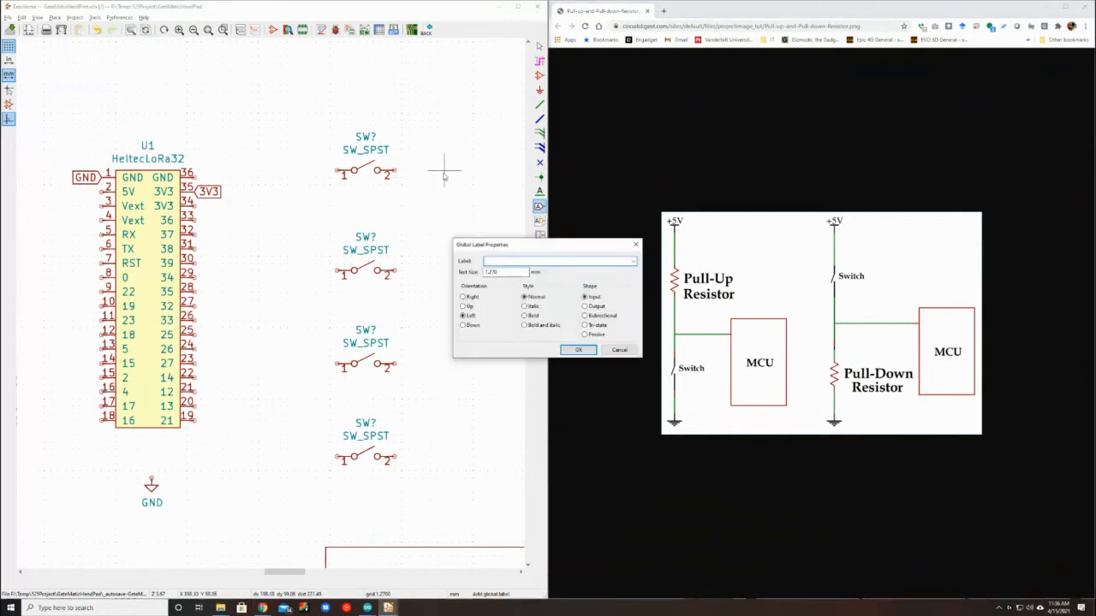
pyautogui.press('Return')
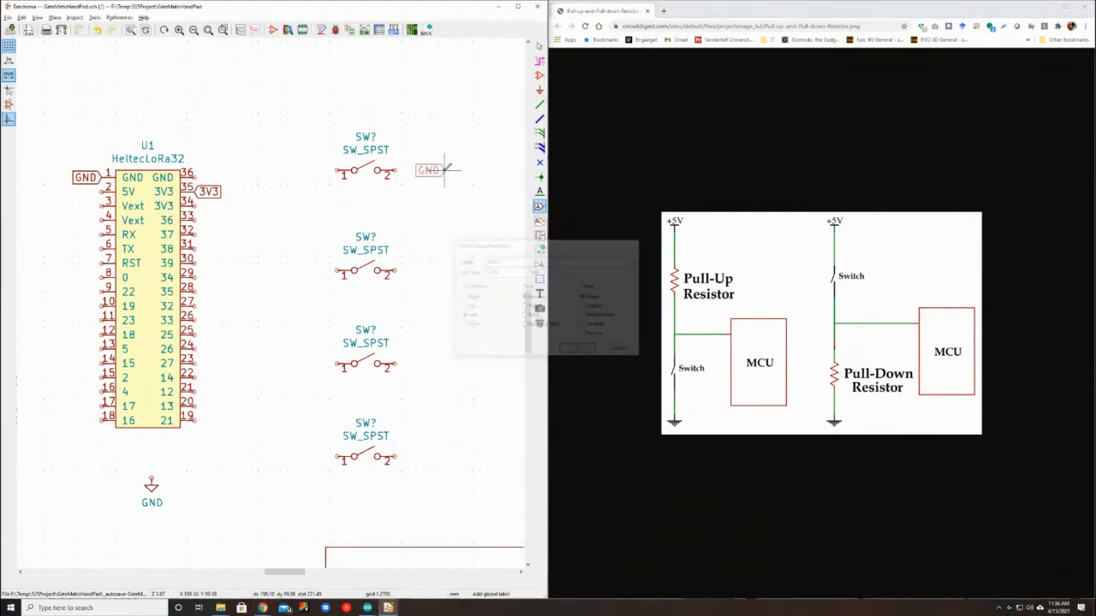
pyautogui.press('Escape')
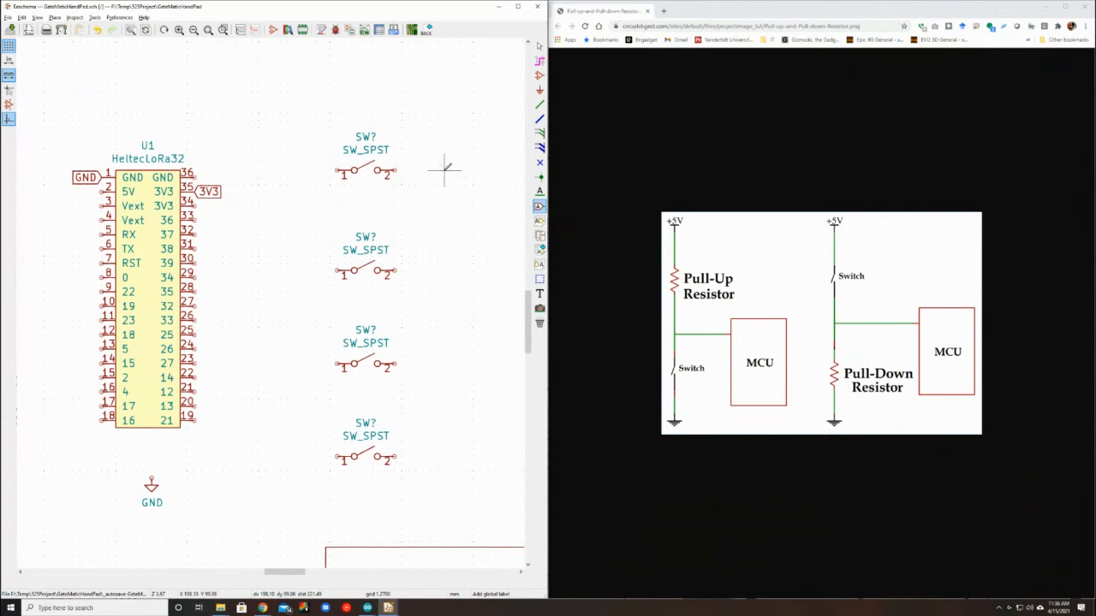
pyautogui.click(445, 171)
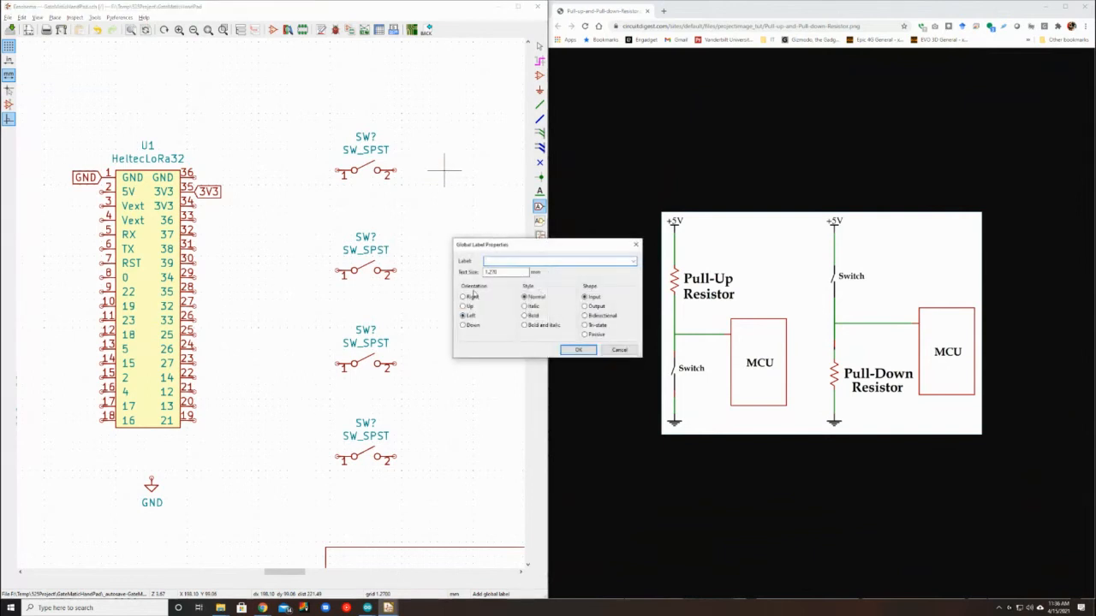
pyautogui.click(473, 297)
pyautogui.click(494, 261)
pyautogui.press('Return')
pyautogui.click(444, 170)
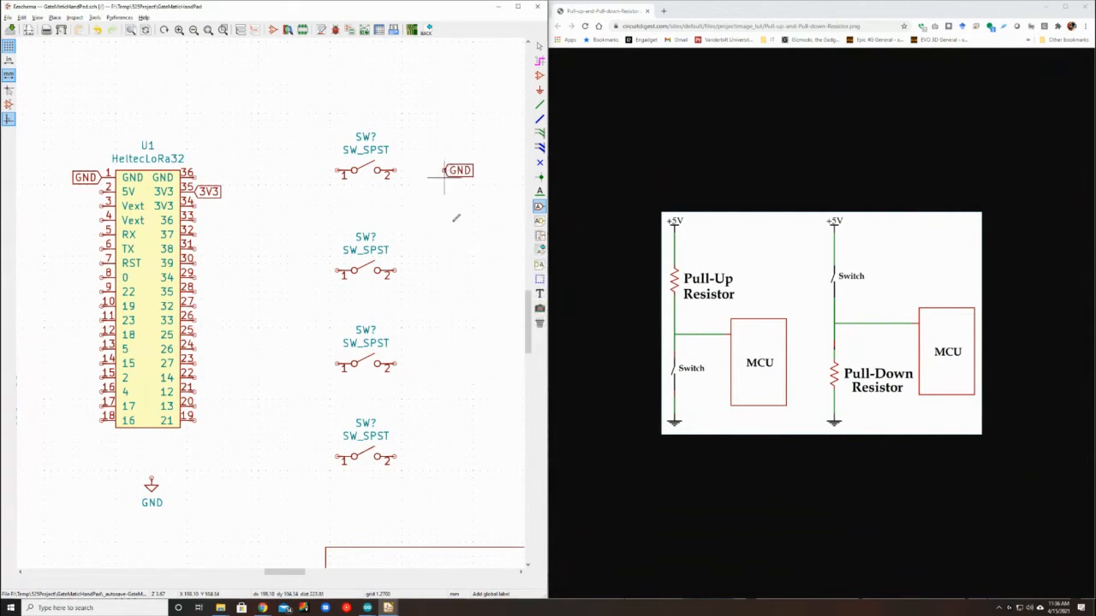
# Place right-oriented GND global labels level with pin 2 of the second and third switches, aligned below the first label
pyautogui.click(443, 274)
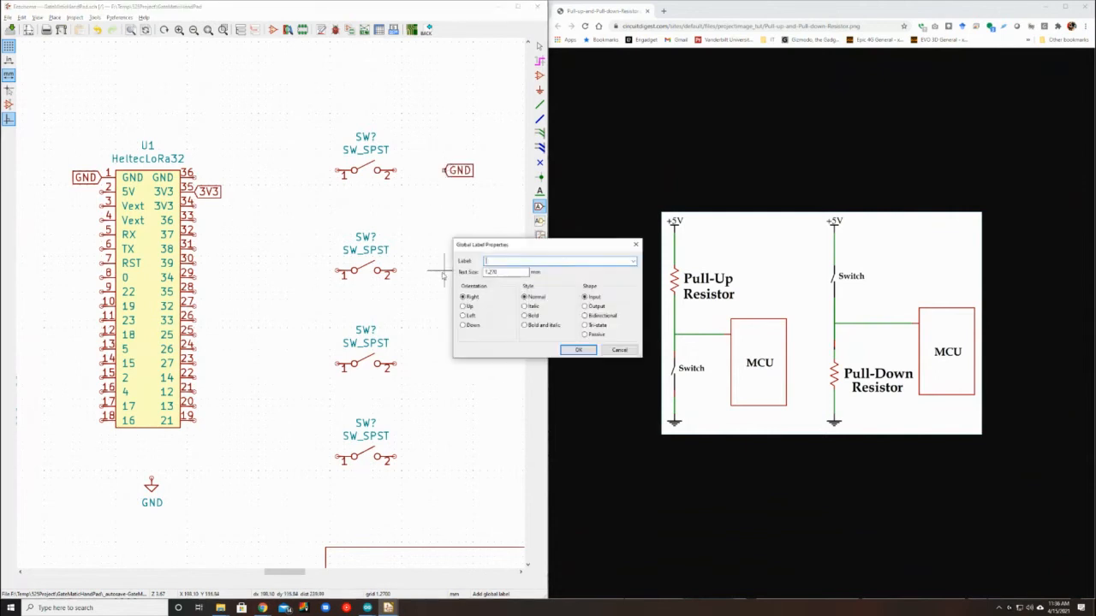
pyautogui.write('GND')
pyautogui.press('Return')
pyautogui.click(444, 271)
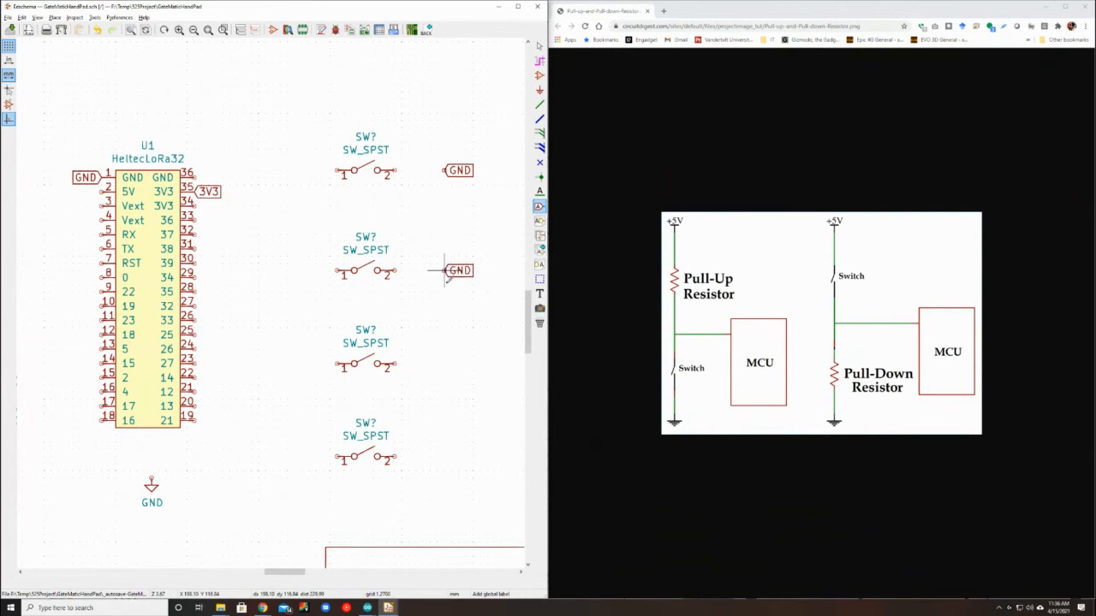
pyautogui.click(444, 363)
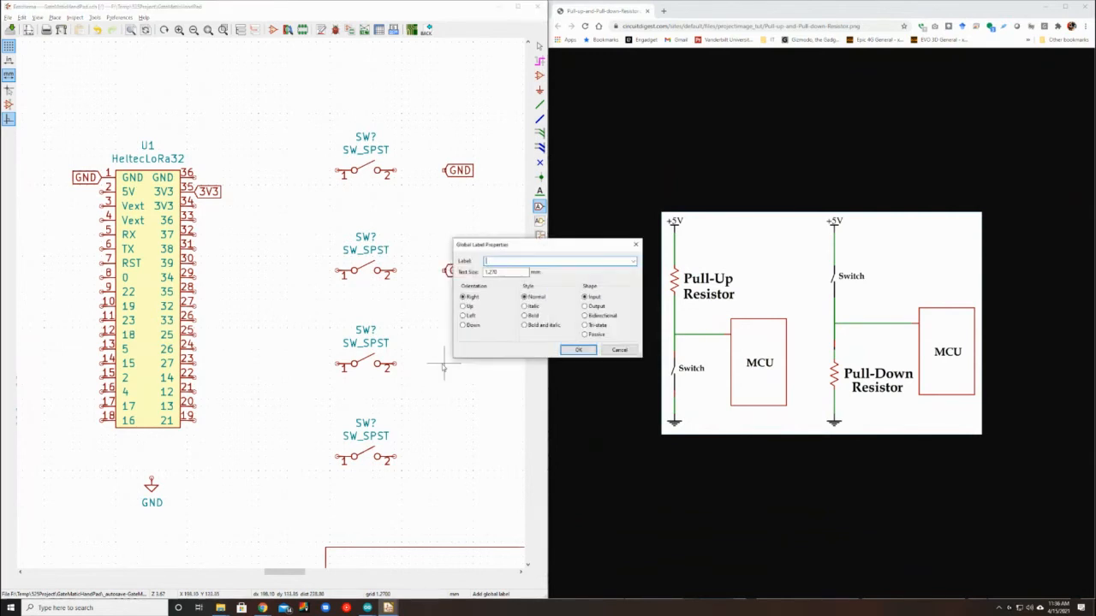
pyautogui.write('GND')
pyautogui.press('Return')
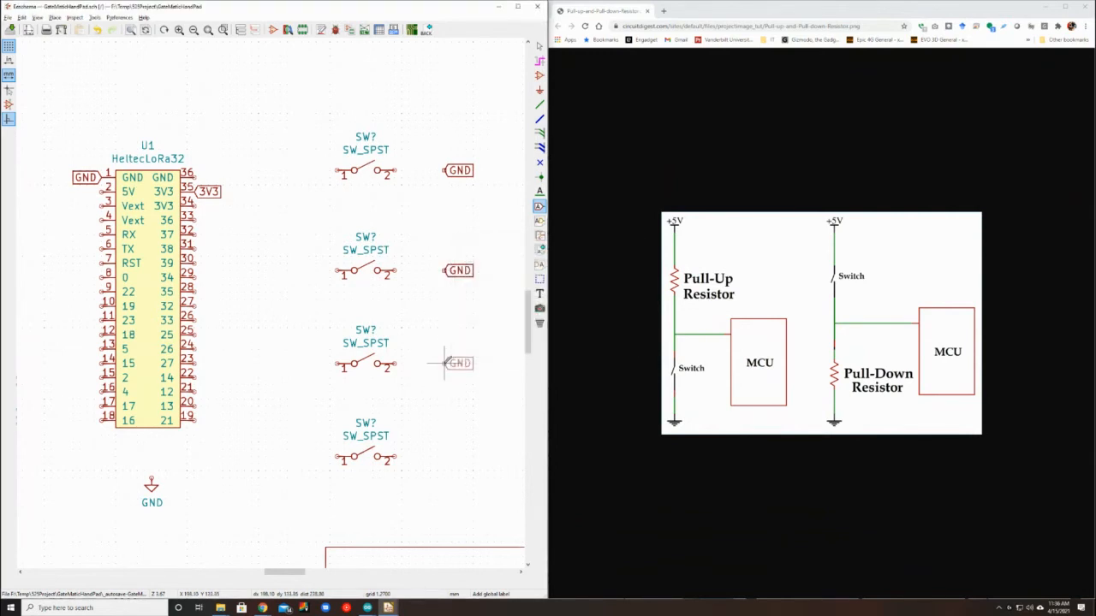
pyautogui.click(444, 363)
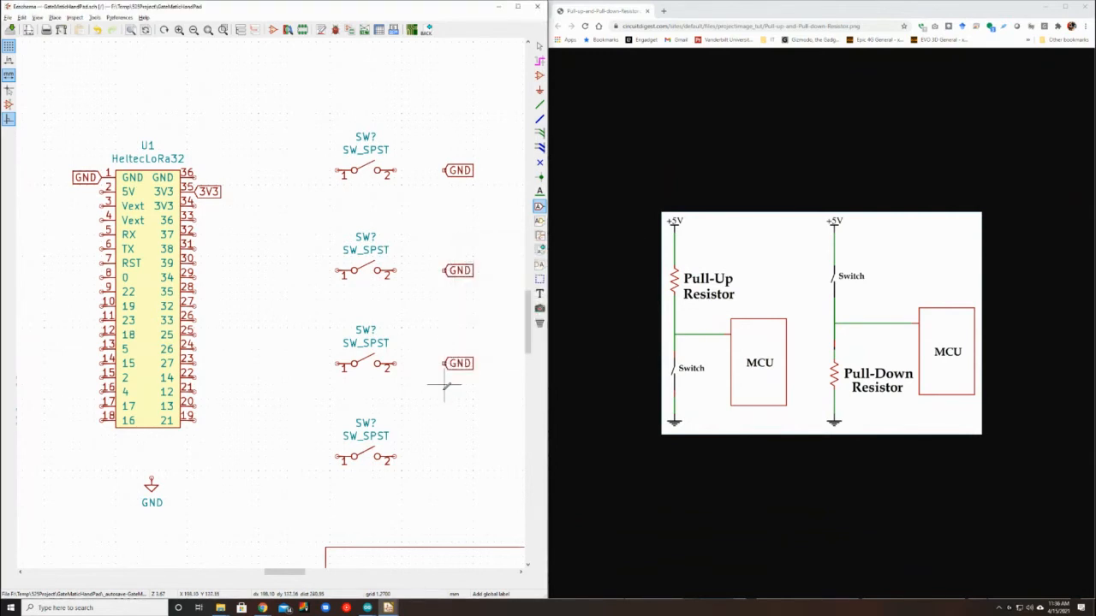
# Place a right-oriented GND global label beside pin 2 of the bottom switch and finish labelling
pyautogui.click(444, 457)
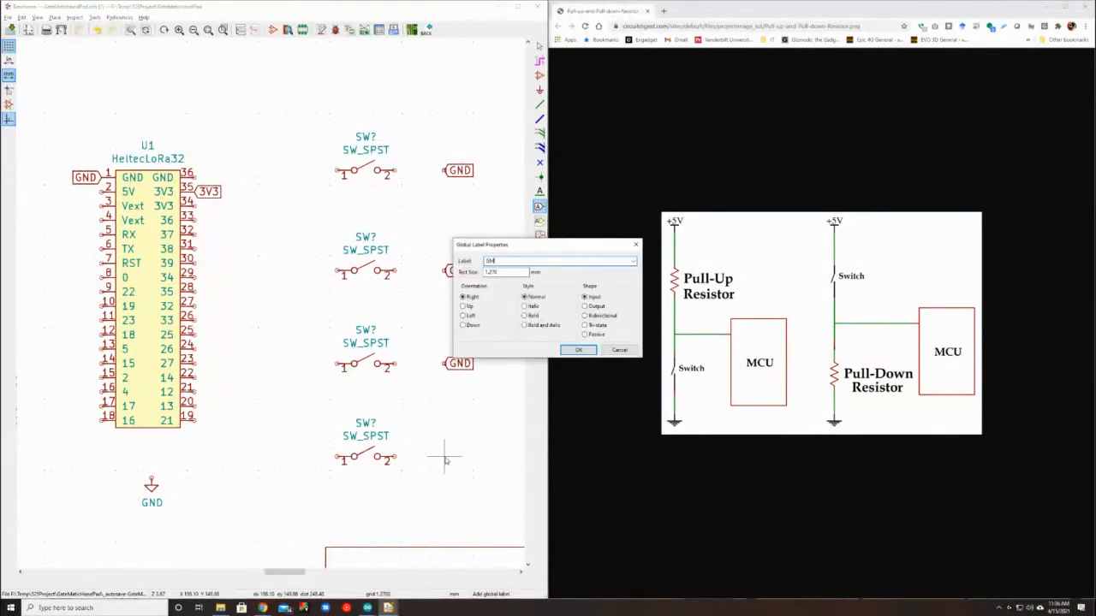
pyautogui.write('GND')
pyautogui.press('Return')
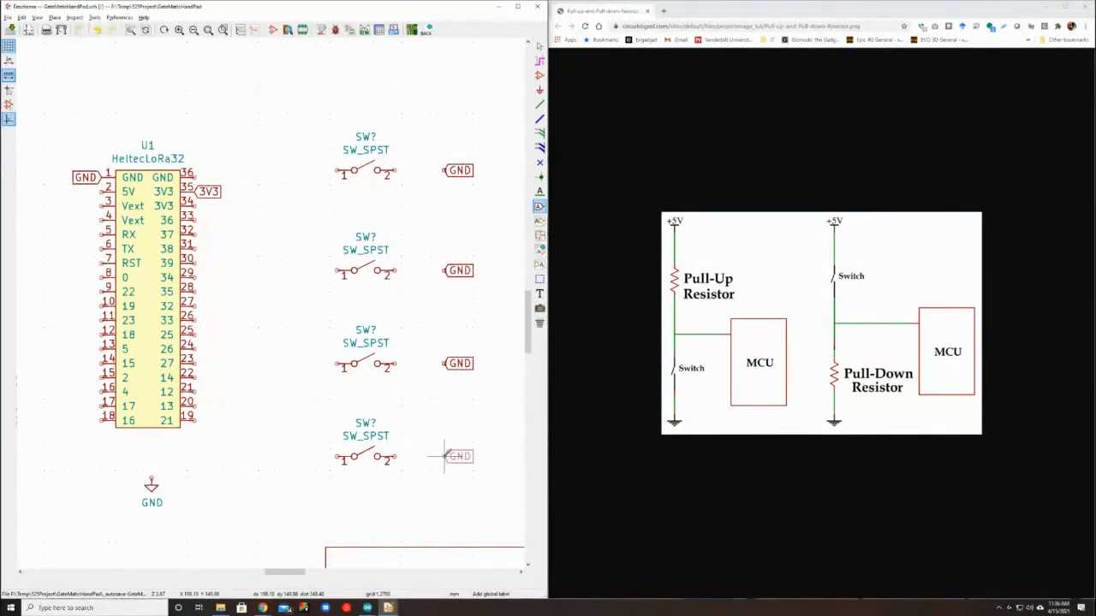
pyautogui.click(444, 456)
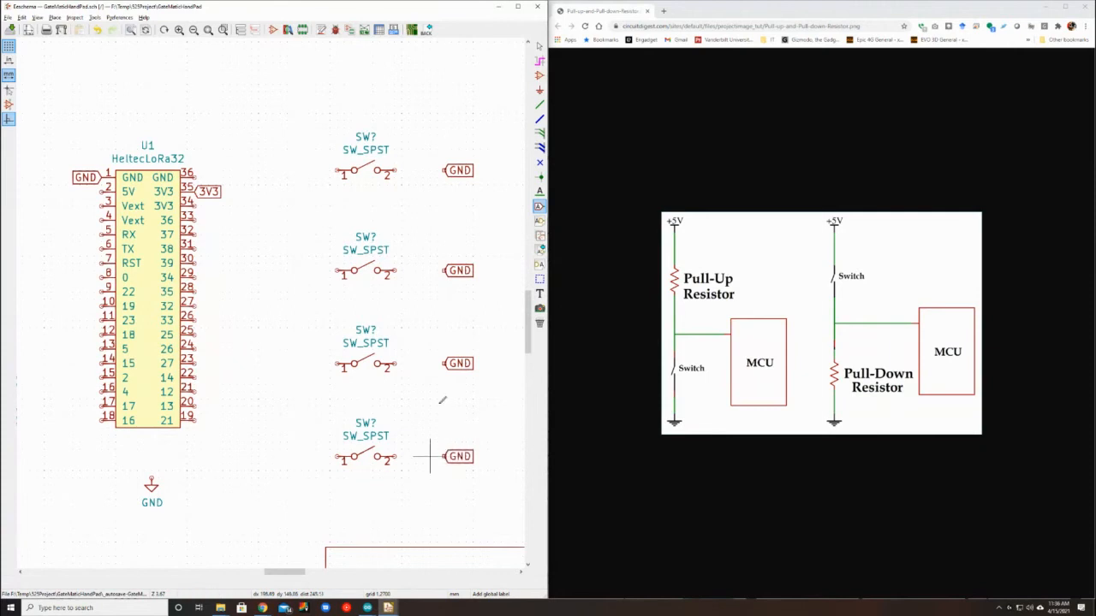
pyautogui.press('Escape')
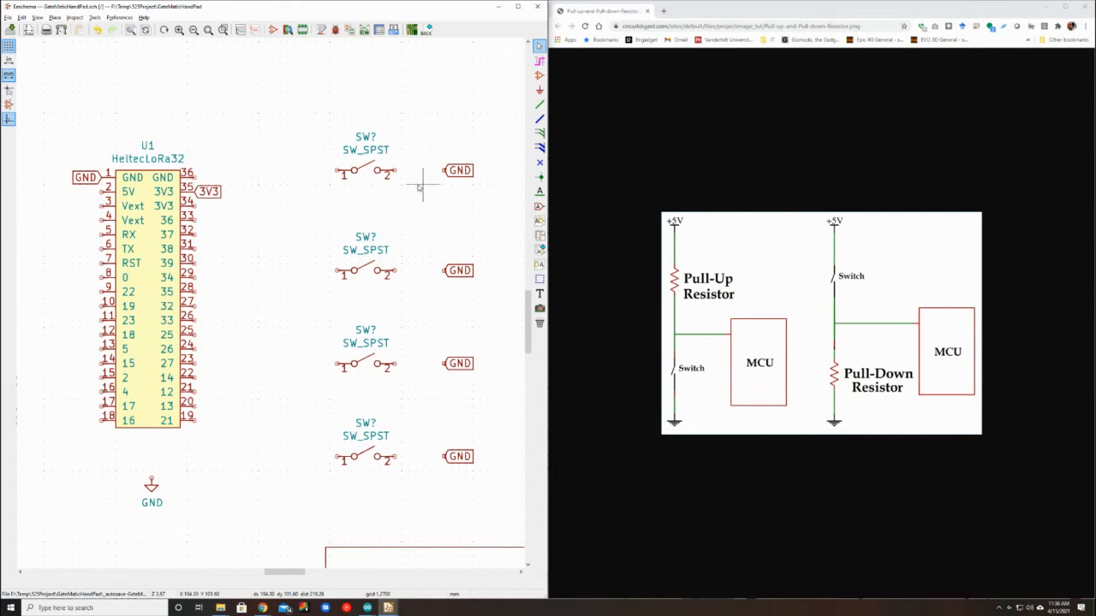
# Wire pin 2 of each of the four SW_SPST switches to the GND label beside it
pyautogui.click(540, 104)
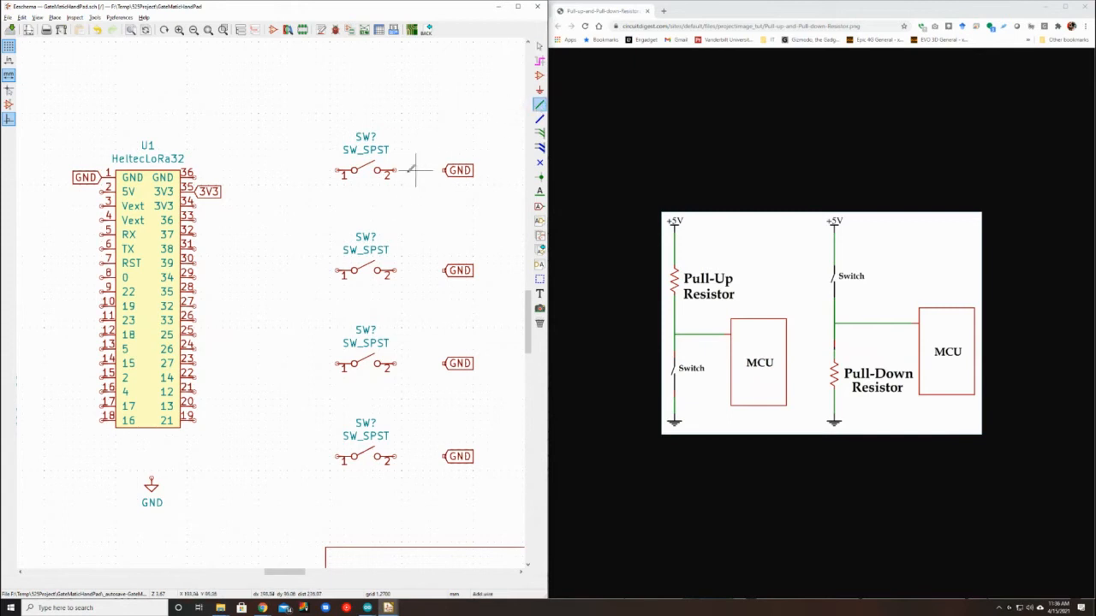
pyautogui.click(396, 170)
pyautogui.click(444, 170)
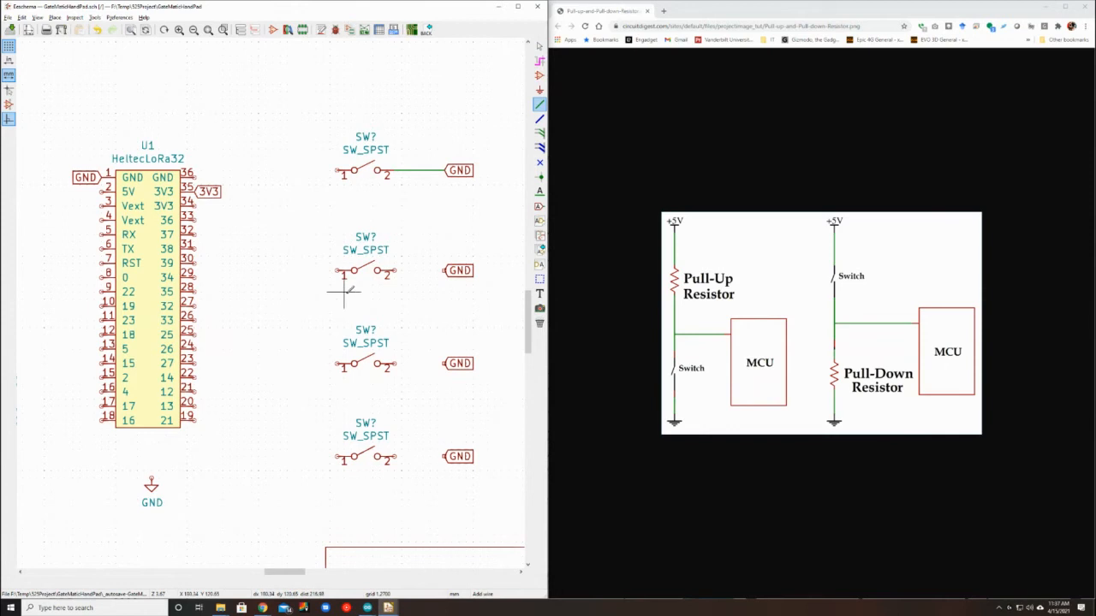
pyautogui.click(395, 271)
pyautogui.click(395, 364)
pyautogui.click(444, 364)
pyautogui.click(395, 457)
pyautogui.click(445, 456)
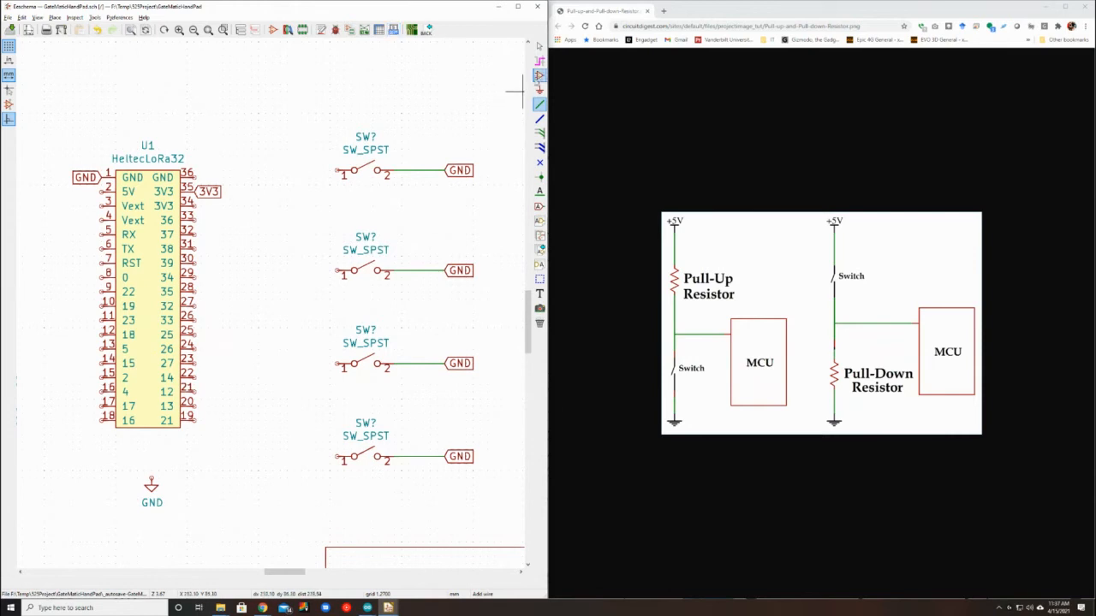
# Add a resistor symbol R from the Device library, rotate it horizontal, and place it left of the top switch's pin 1
pyautogui.click(539, 75)
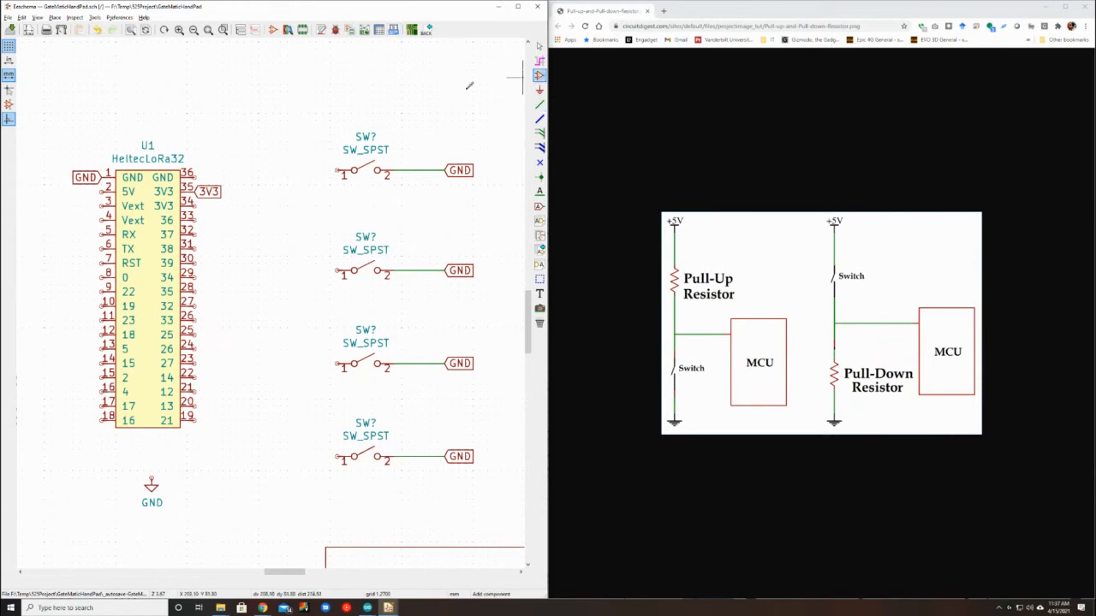
pyautogui.click(280, 171)
pyautogui.write('r')
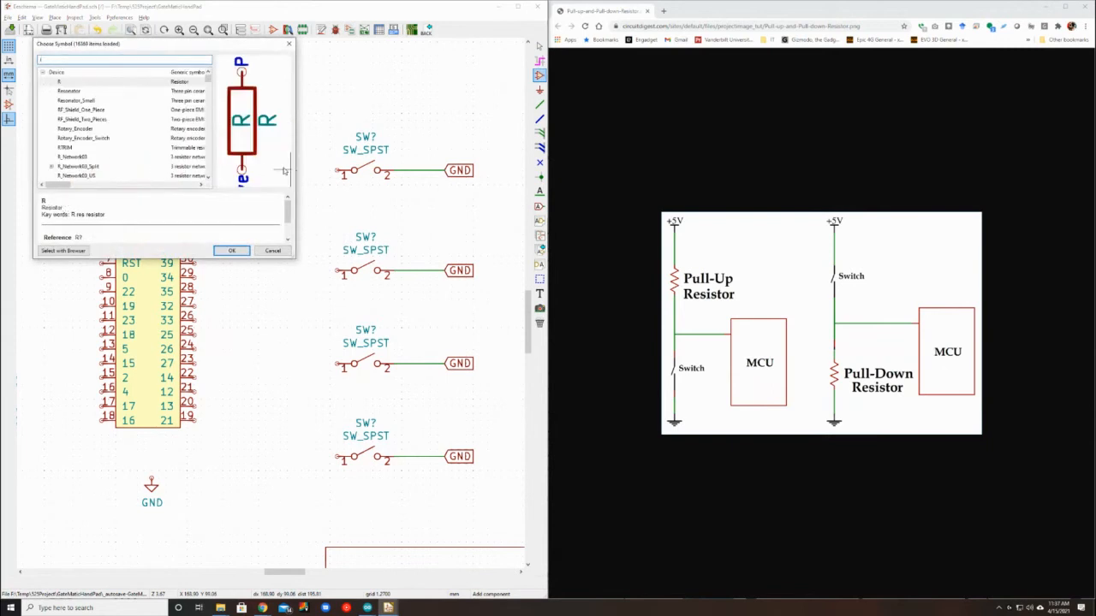
pyautogui.doubleClick(148, 82)
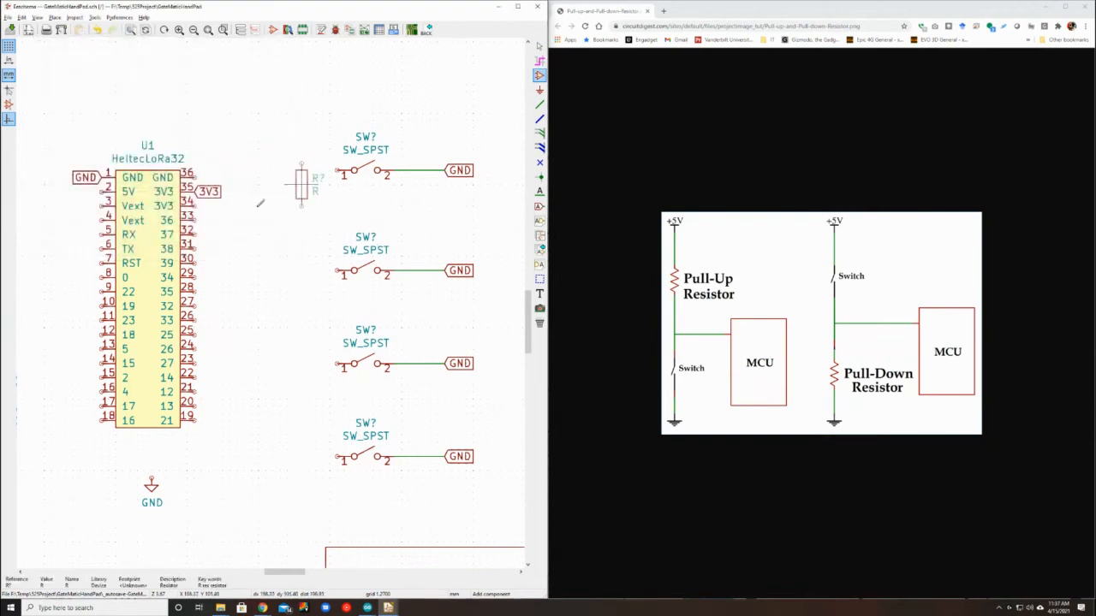
pyautogui.press('r')
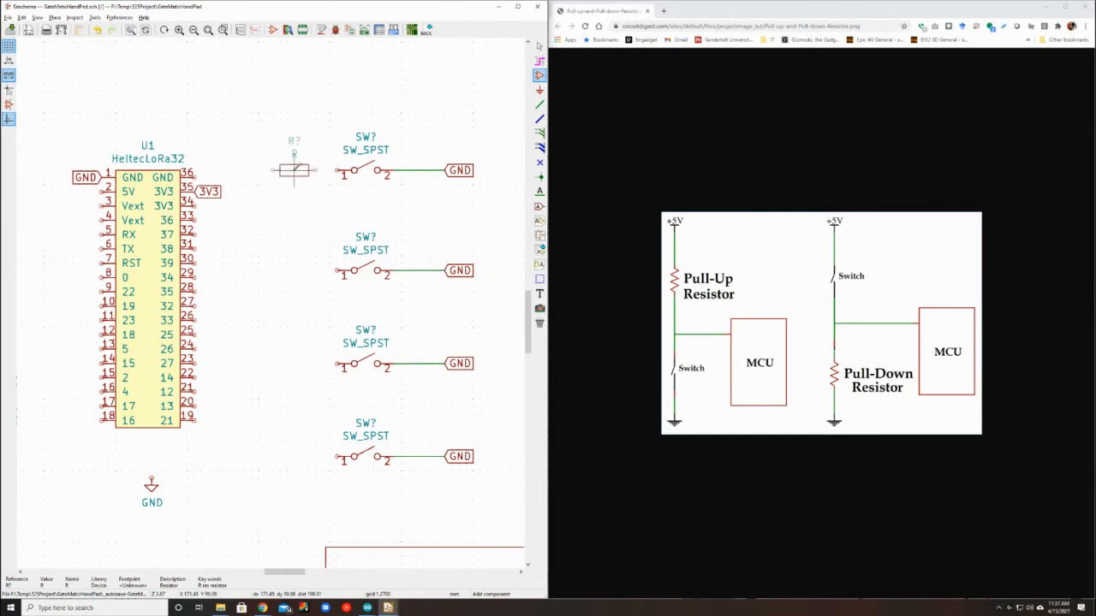
pyautogui.click(294, 170)
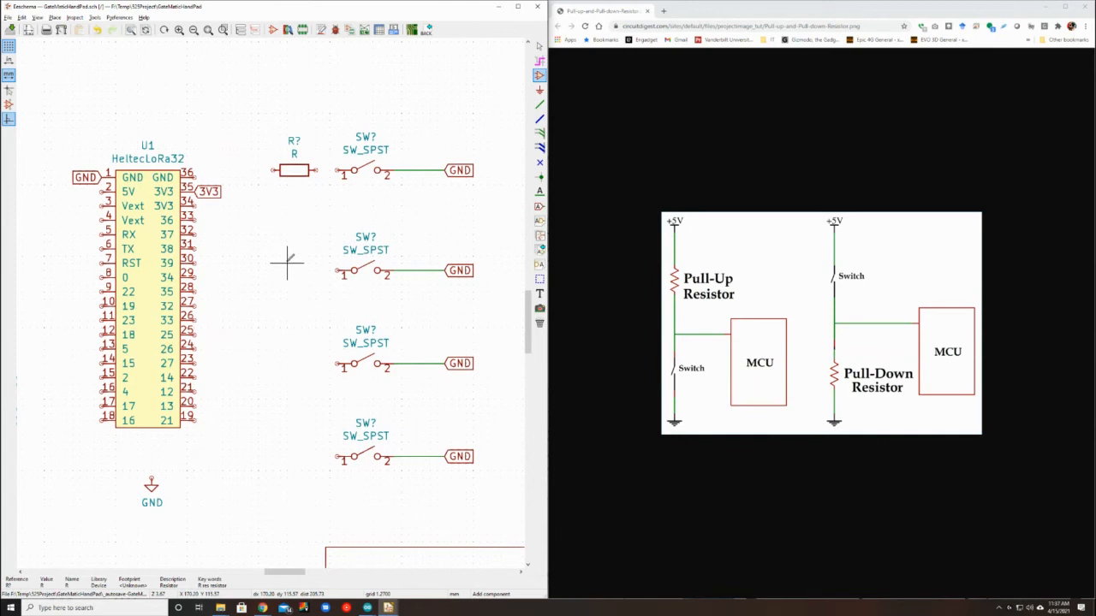
# Duplicate the resistor twice, placing the copies left of the second and third switches in line with the first resistor
pyautogui.rightClick(293, 170)
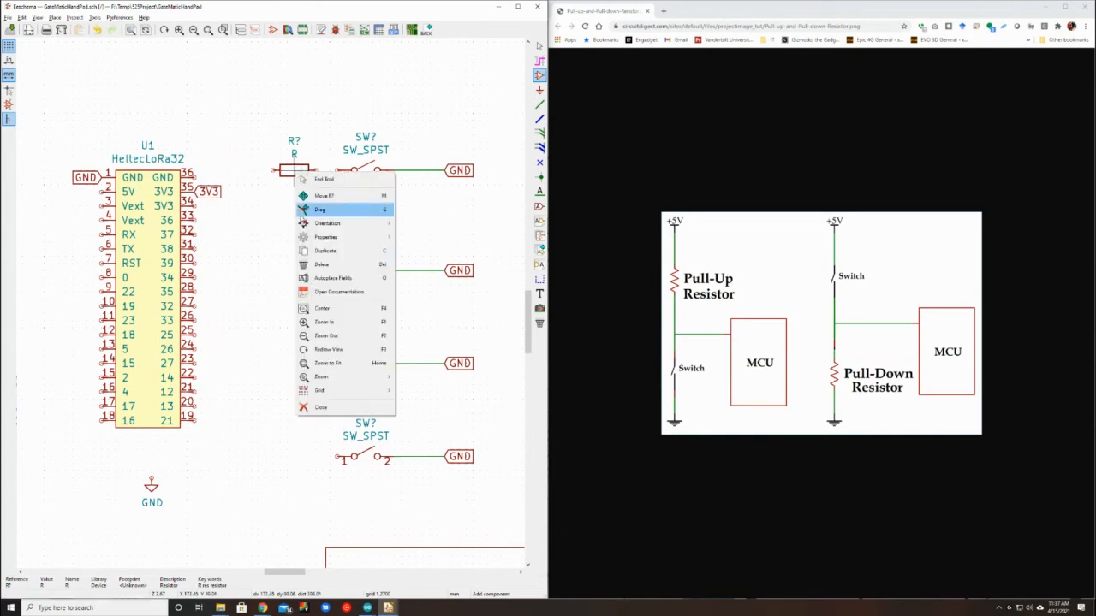
pyautogui.click(316, 251)
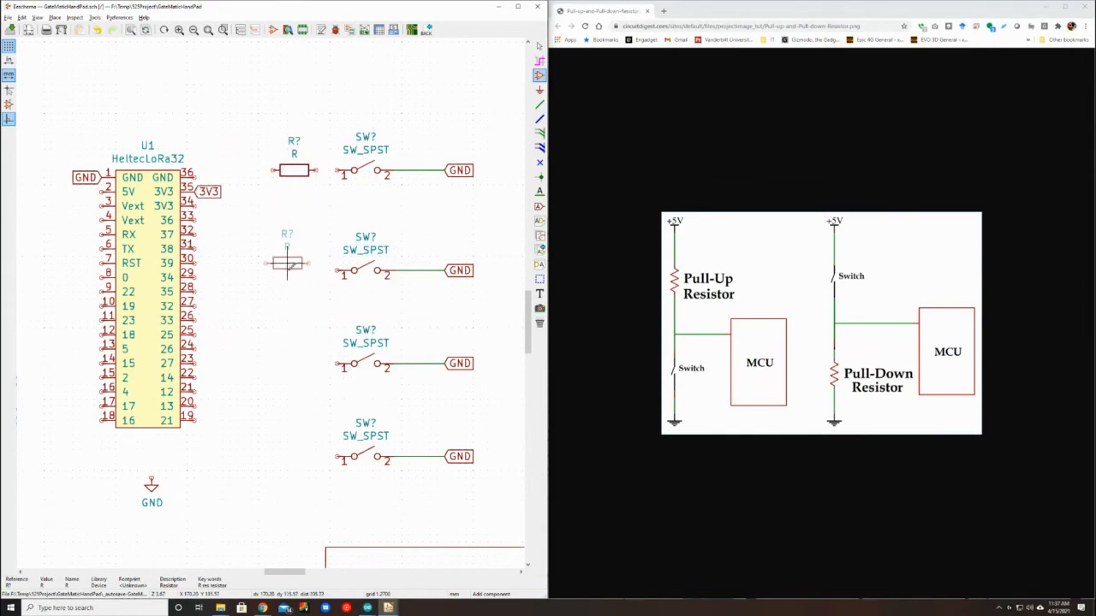
pyautogui.click(294, 270)
pyautogui.hotkey('ctrl', 'd')
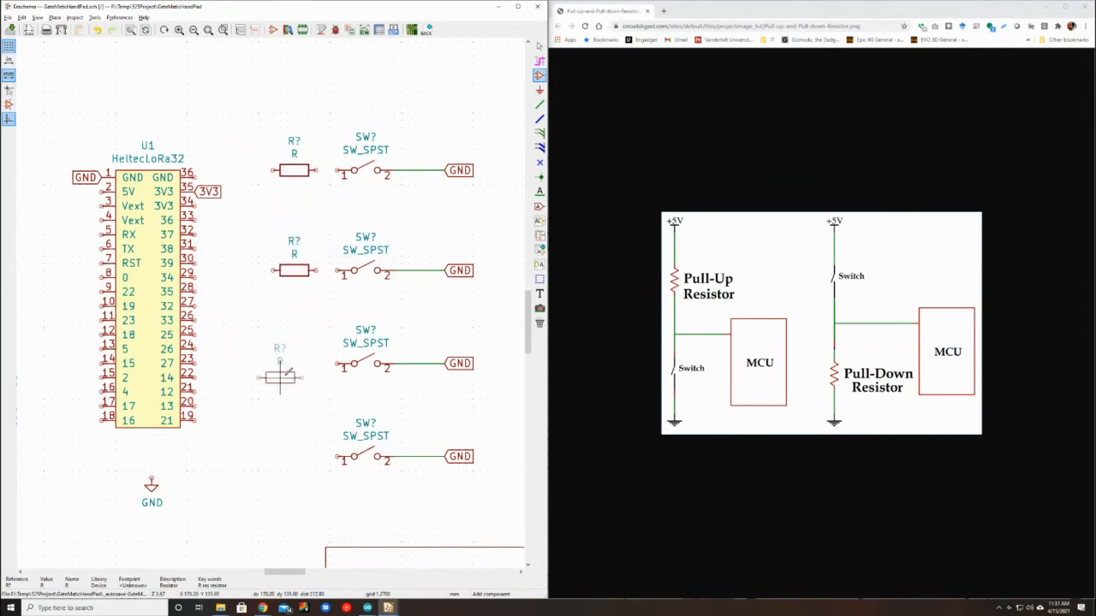
pyautogui.click(293, 363)
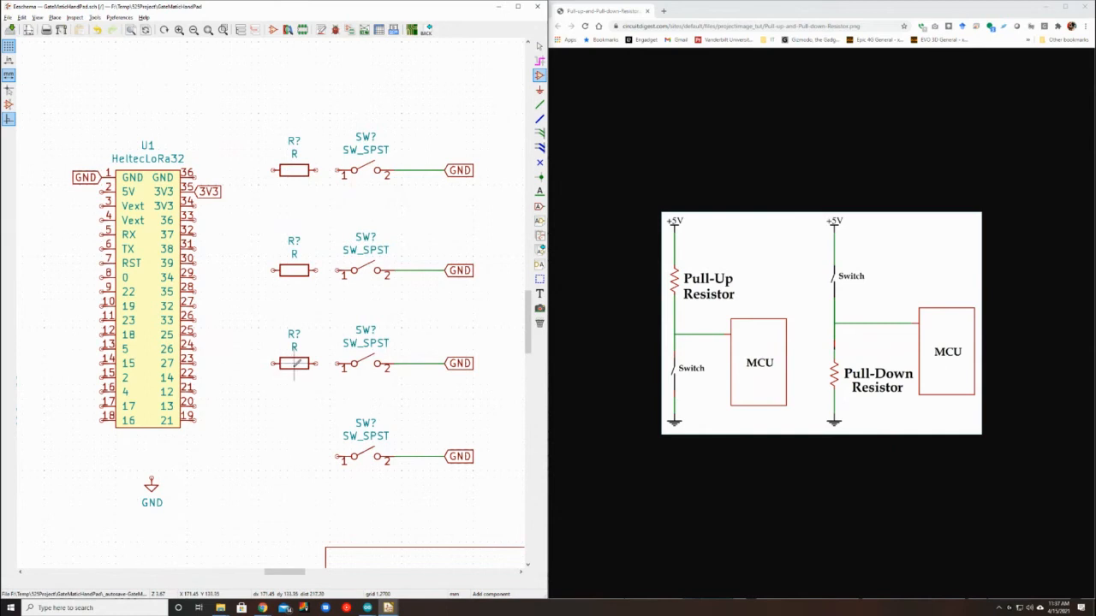
pyautogui.click(294, 363)
pyautogui.press('Escape')
pyautogui.rightClick(294, 363)
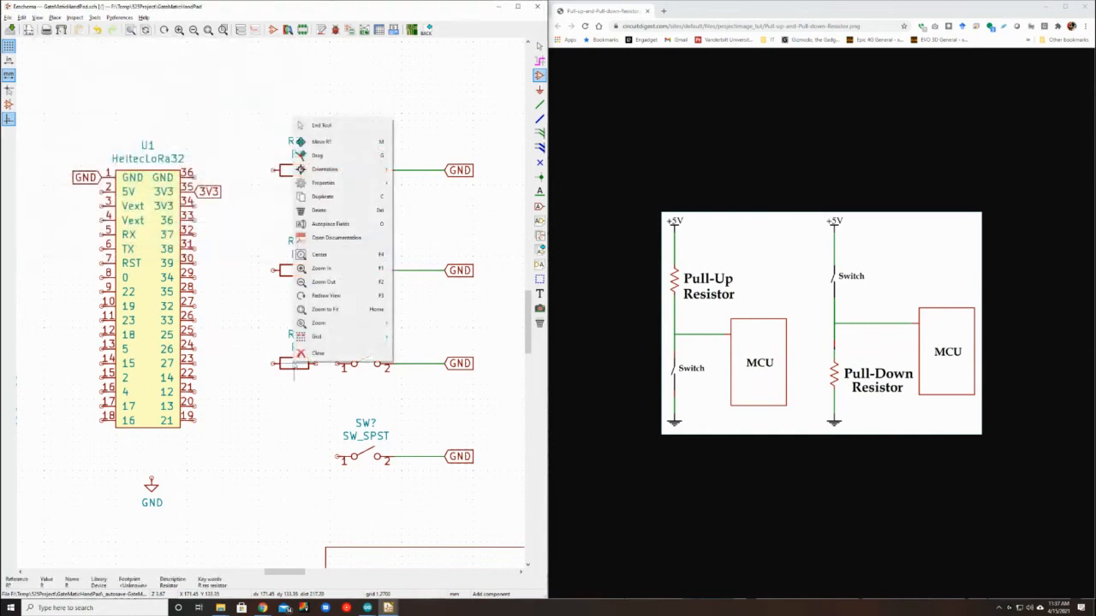
pyautogui.press('Escape')
pyautogui.press('Escape')
pyautogui.moveTo(286, 368); pyautogui.dragTo(280, 371)
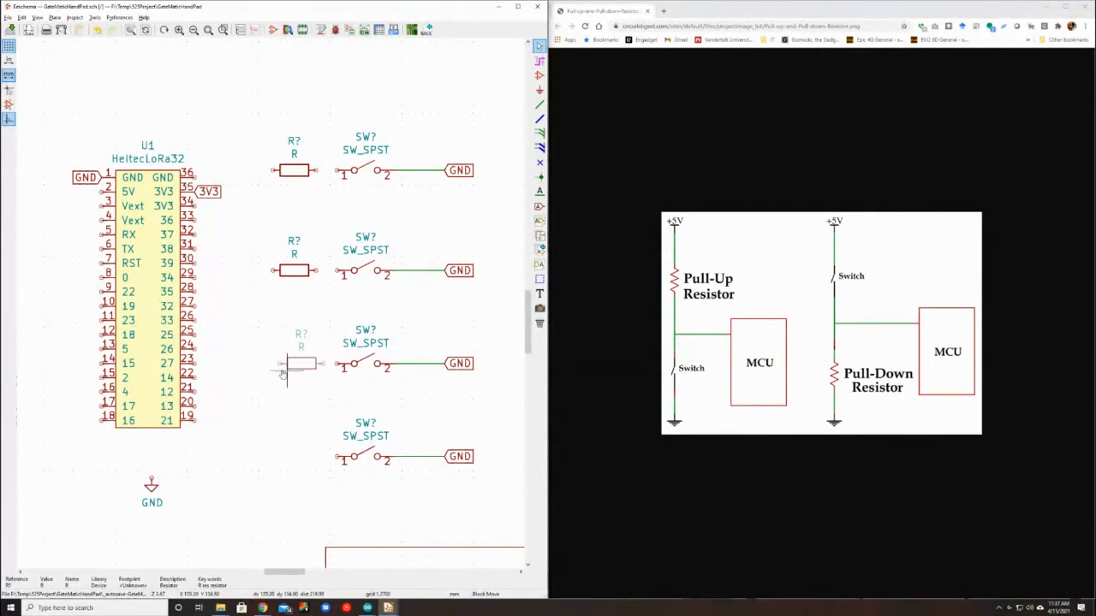
pyautogui.click(279, 374)
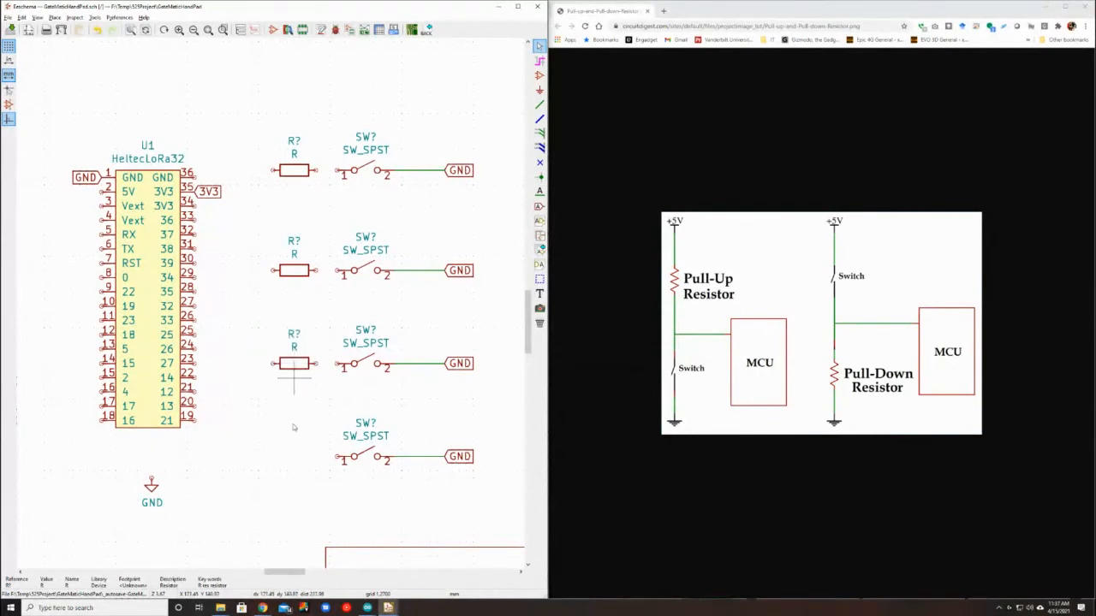
# Add a fourth resistor R, rotate it horizontal, and place it left of the bottom switch's pin 1, in line with the other resistors
pyautogui.click(540, 75)
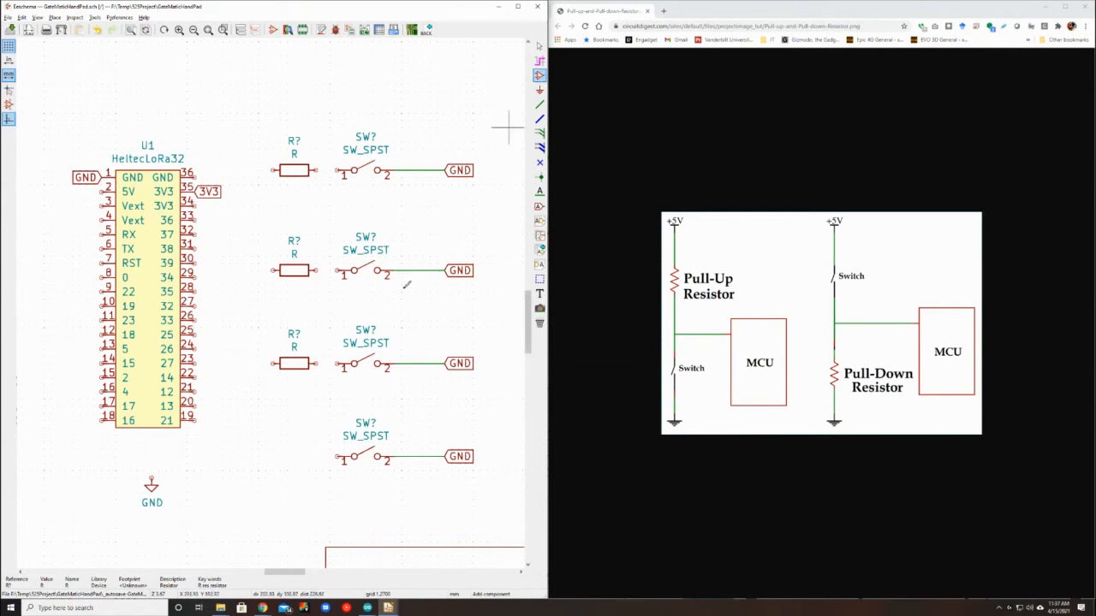
pyautogui.click(294, 454)
pyautogui.press('Return')
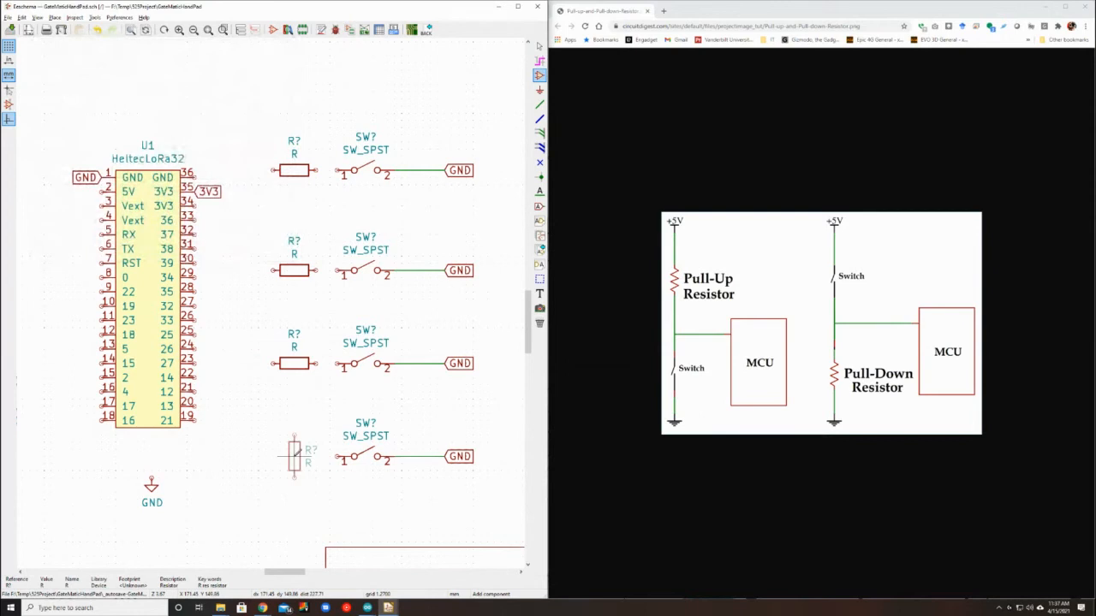
pyautogui.press('r')
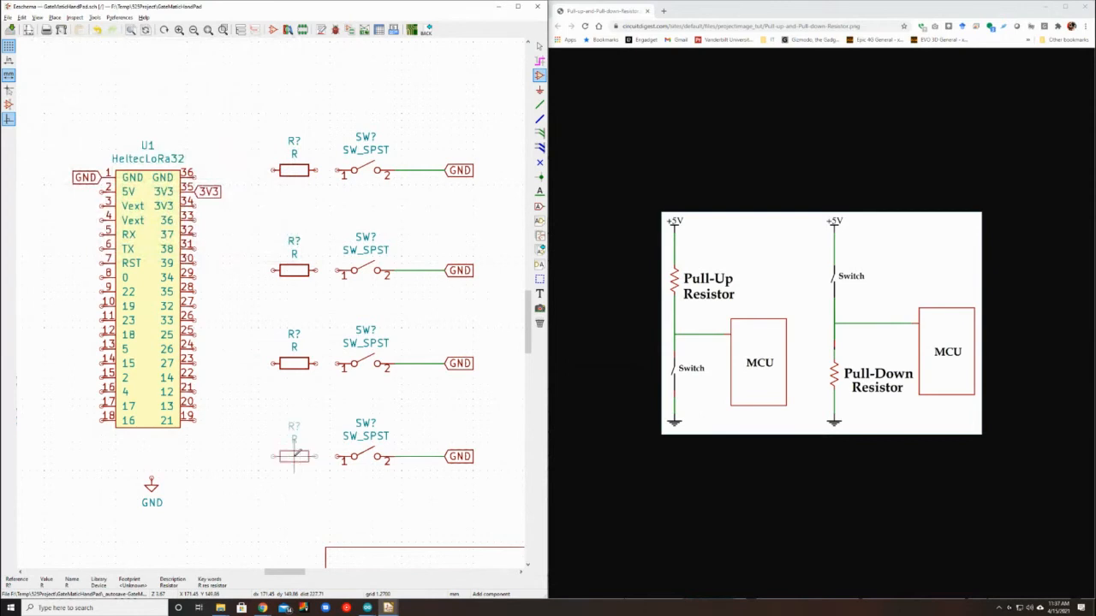
pyautogui.press('r')
pyautogui.press('r')
pyautogui.click(293, 455)
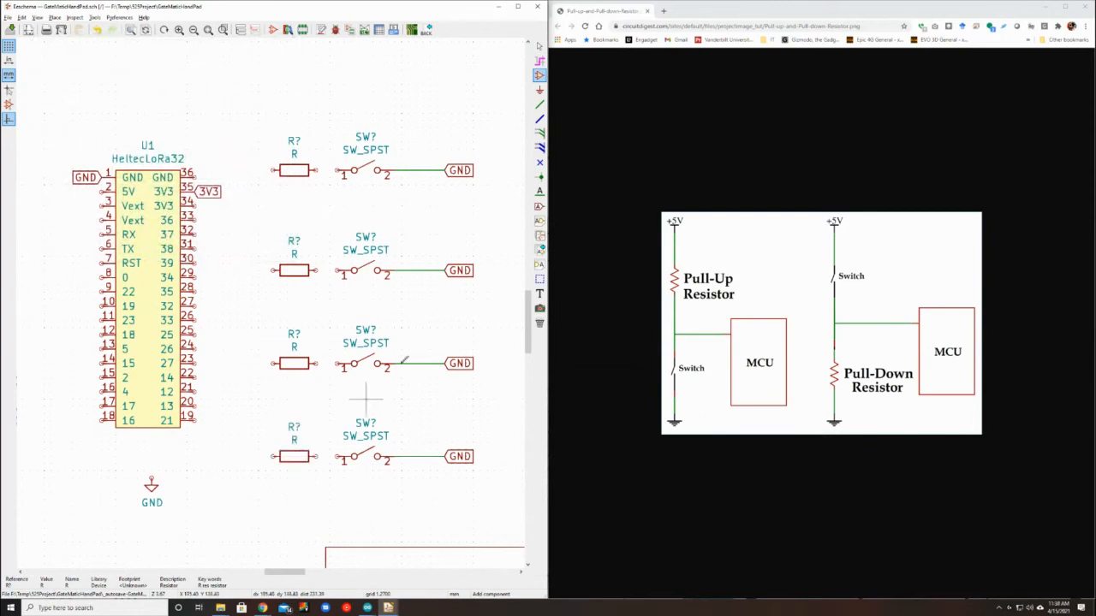
pyautogui.press('Escape')
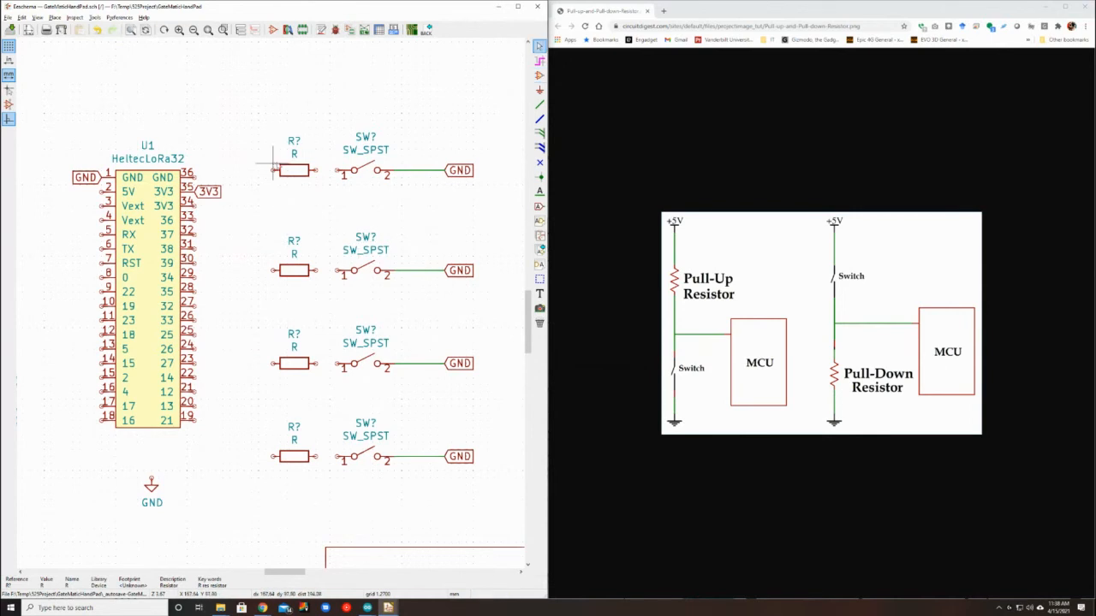
# Set the reference designators of the four resistors to R1, R2, R3 and R4 in order from the top one down
pyautogui.doubleClick(293, 142)
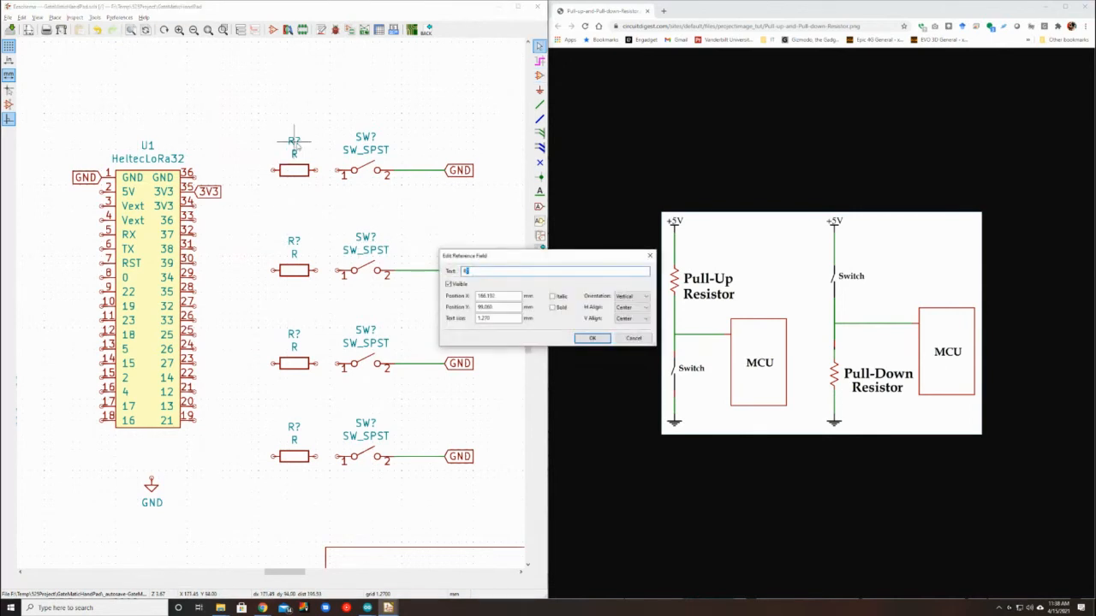
pyautogui.press('Return')
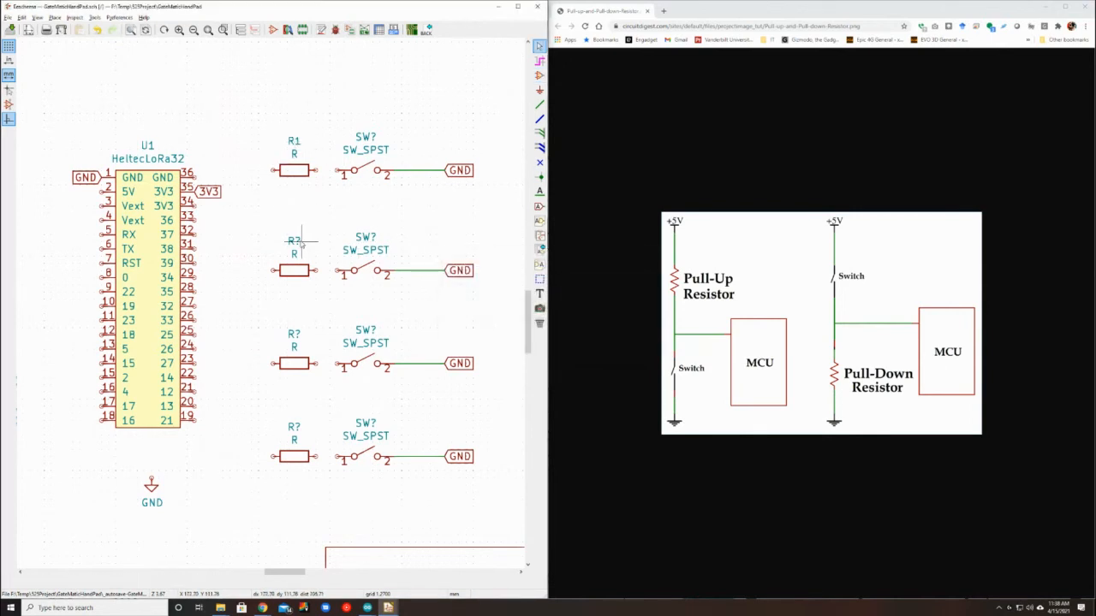
pyautogui.doubleClick(293, 240)
pyautogui.press('Return')
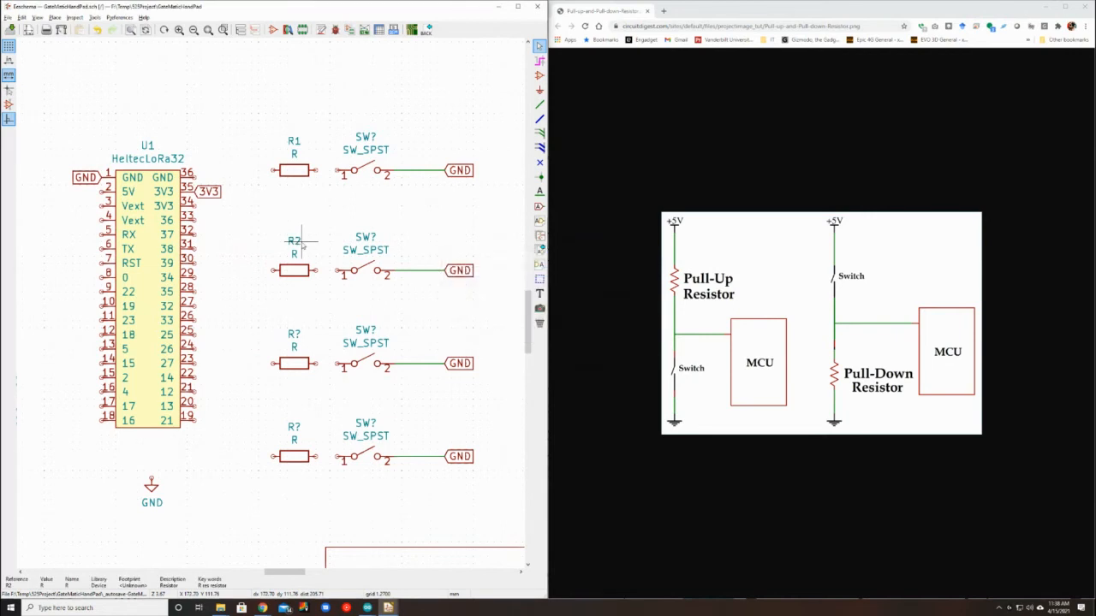
pyautogui.doubleClick(293, 335)
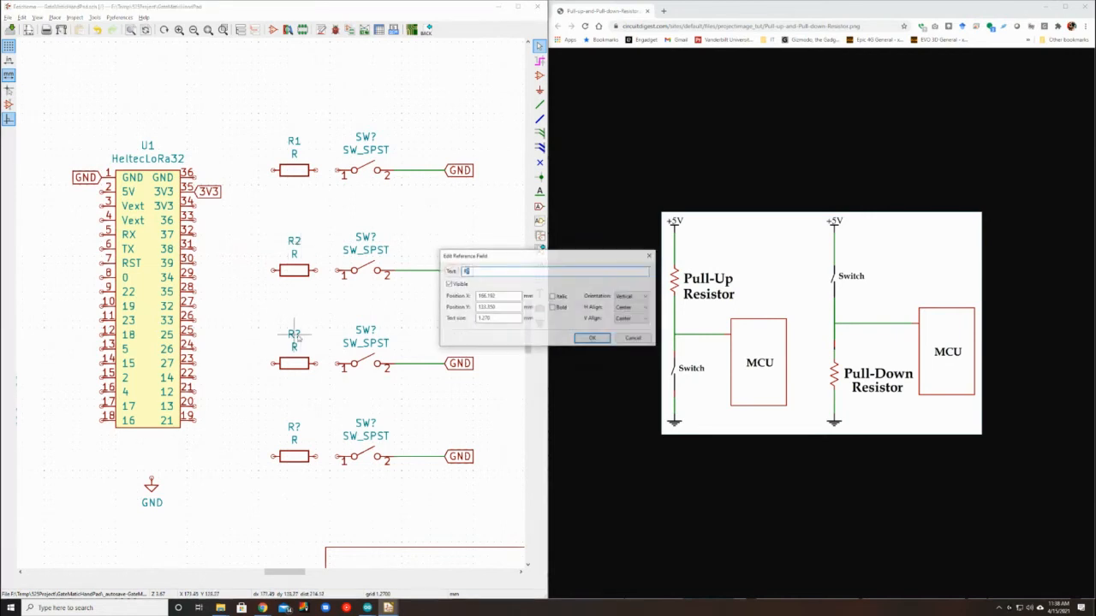
pyautogui.write('R3')
pyautogui.press('Return')
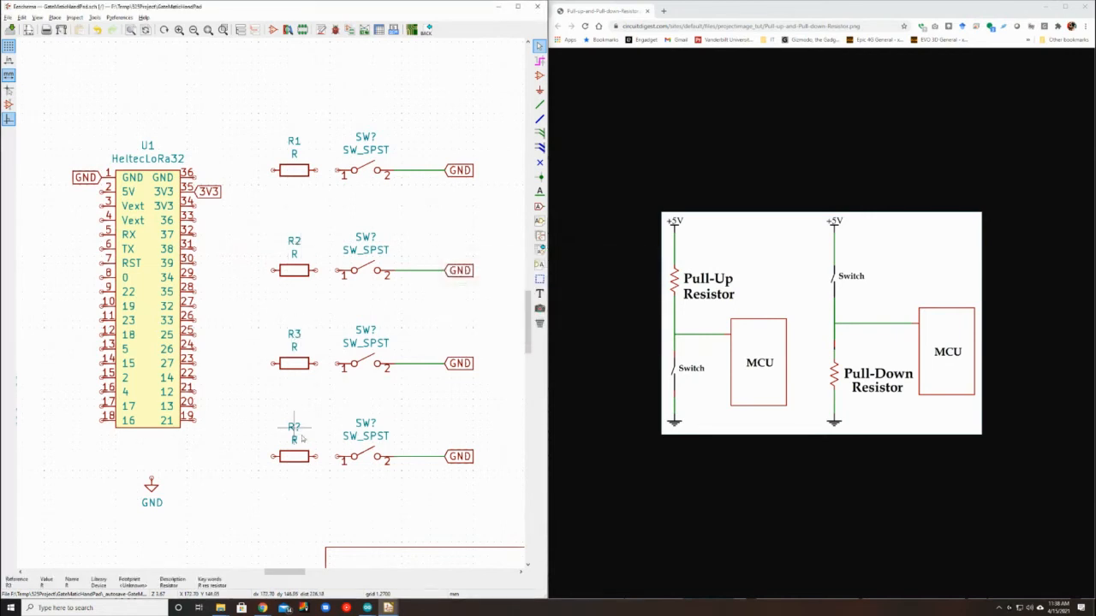
pyautogui.doubleClick(294, 428)
pyautogui.write('R4')
pyautogui.press('Return')
# Set the value of each of the resistors R1 to R4 to 10k
pyautogui.doubleClick(293, 154)
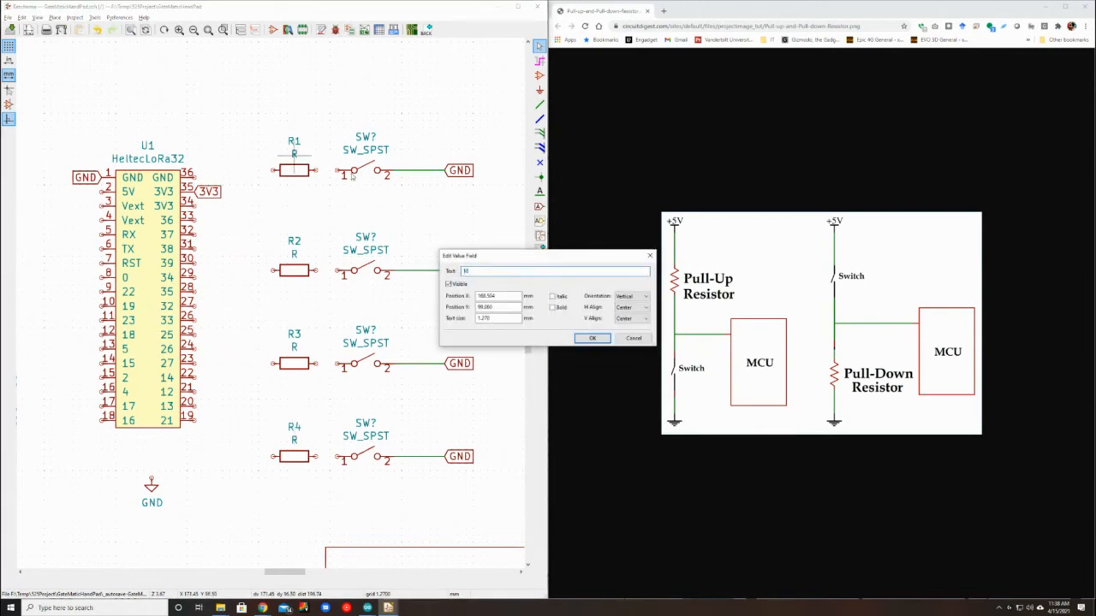
pyautogui.click(591, 339)
pyautogui.doubleClick(294, 254)
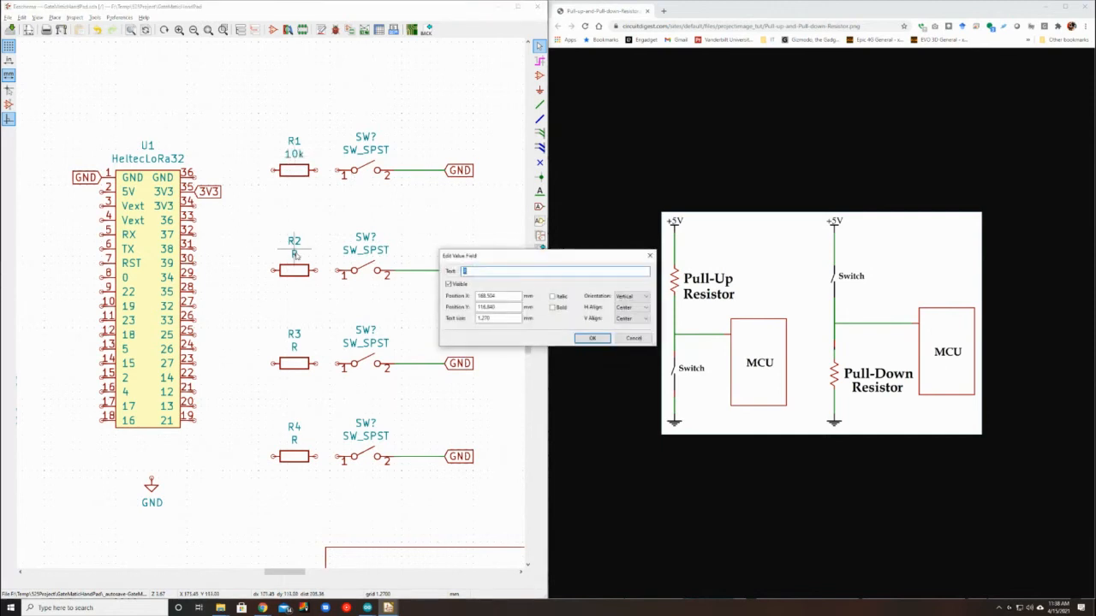
pyautogui.click(579, 340)
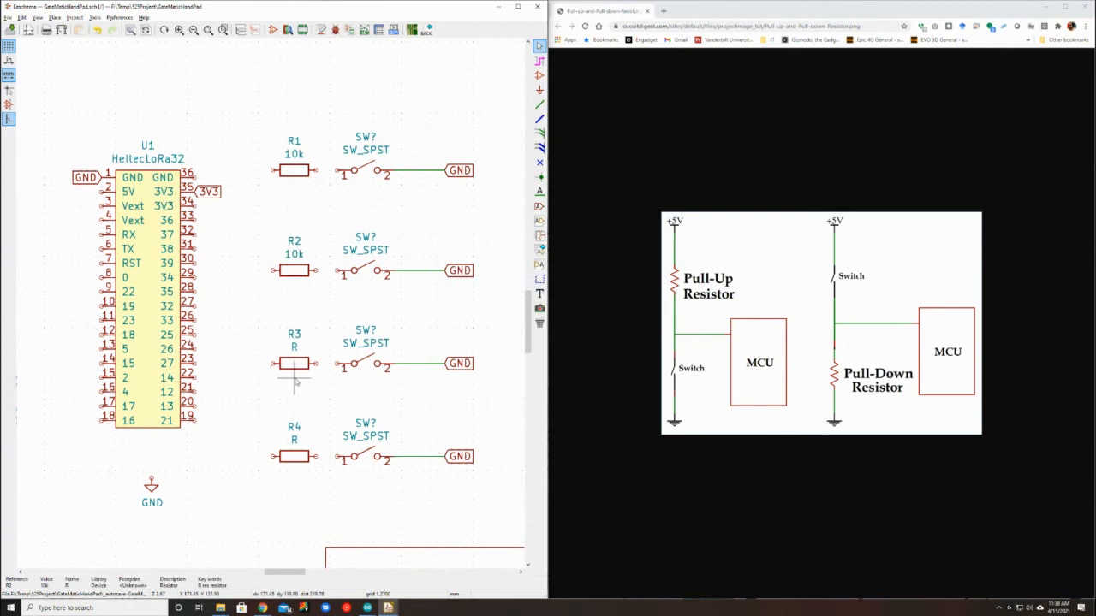
pyautogui.doubleClick(293, 347)
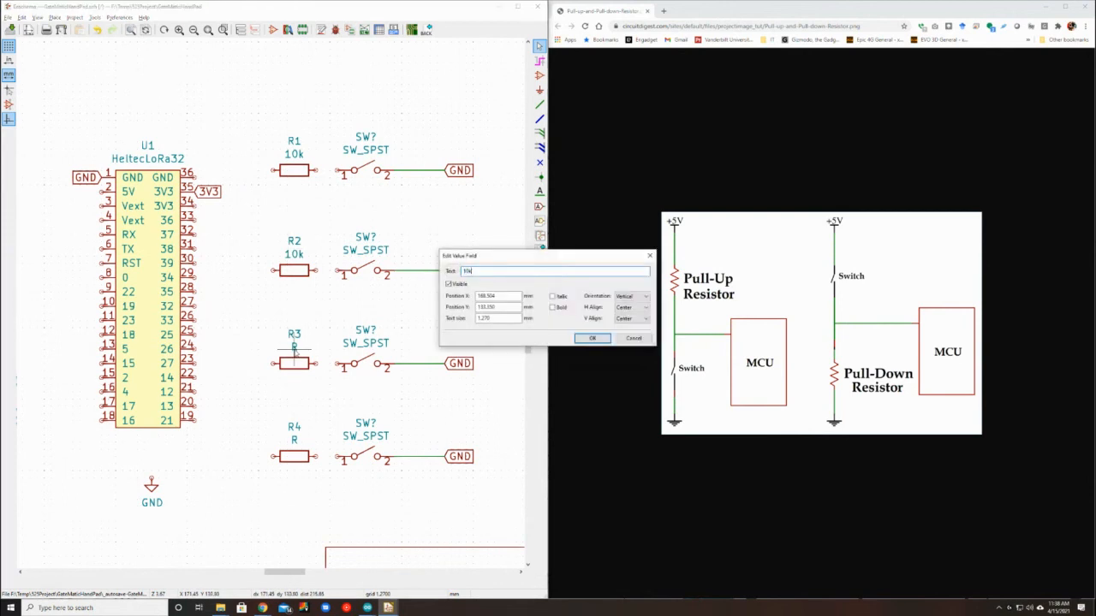
pyautogui.write('10k')
pyautogui.press('Return')
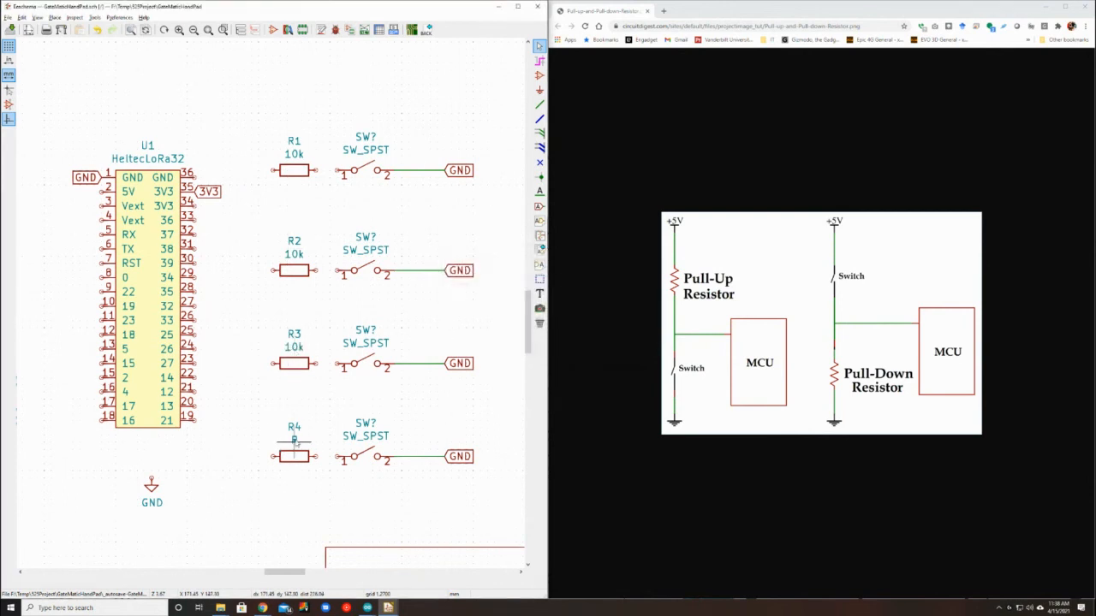
pyautogui.doubleClick(294, 440)
pyautogui.write('10k')
pyautogui.press('Return')
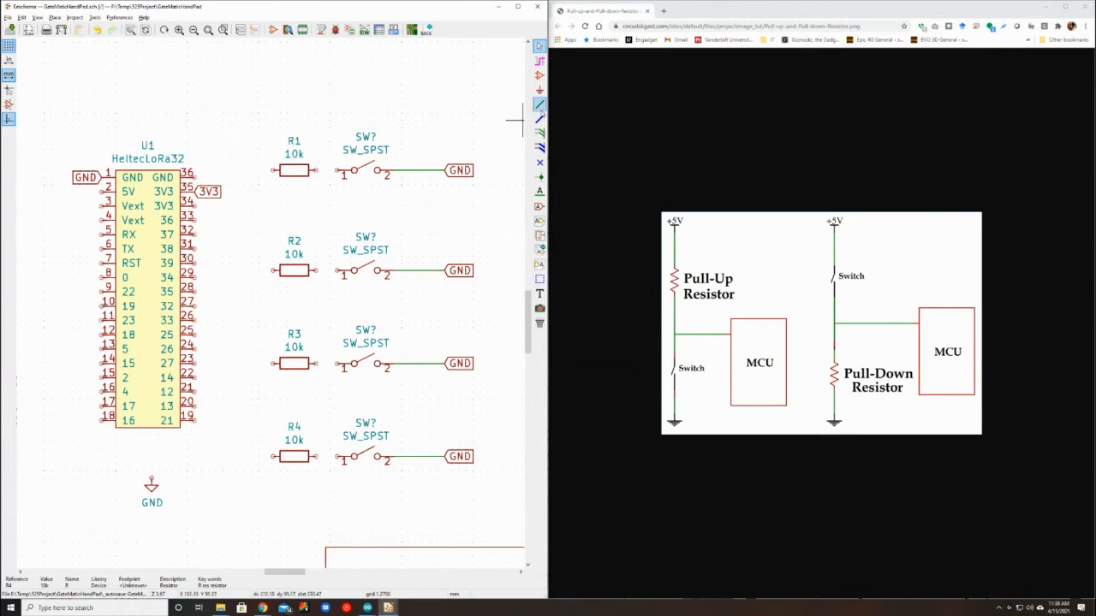
# Wire the switch-side end of each resistor R1 to R4 to pin 1 of its SW_SPST switch
pyautogui.click(539, 104)
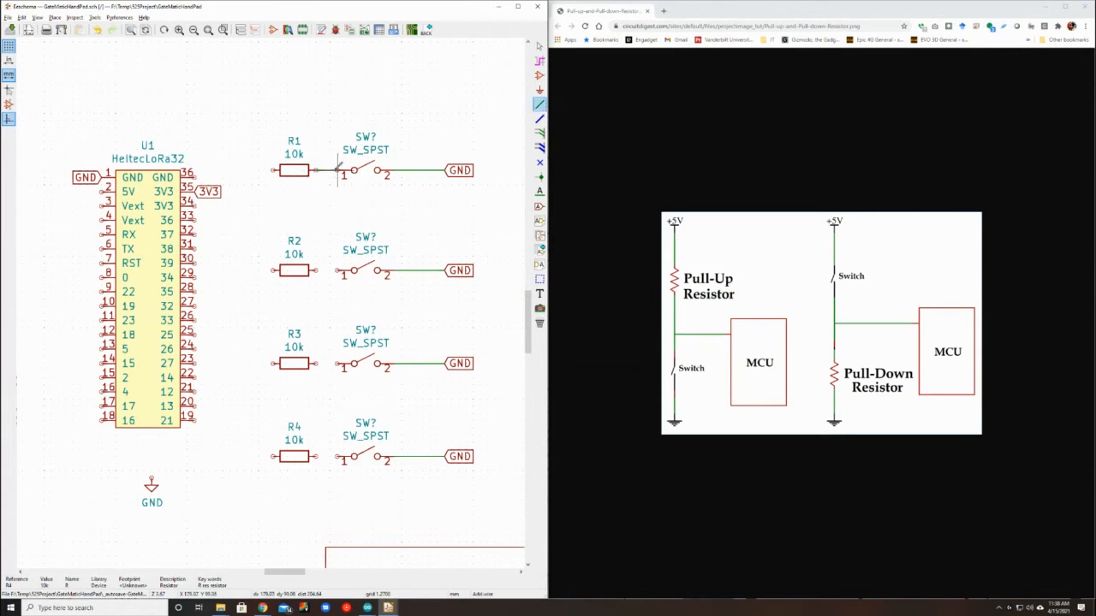
pyautogui.click(316, 271)
pyautogui.click(338, 271)
pyautogui.click(316, 363)
pyautogui.click(337, 363)
pyautogui.click(337, 456)
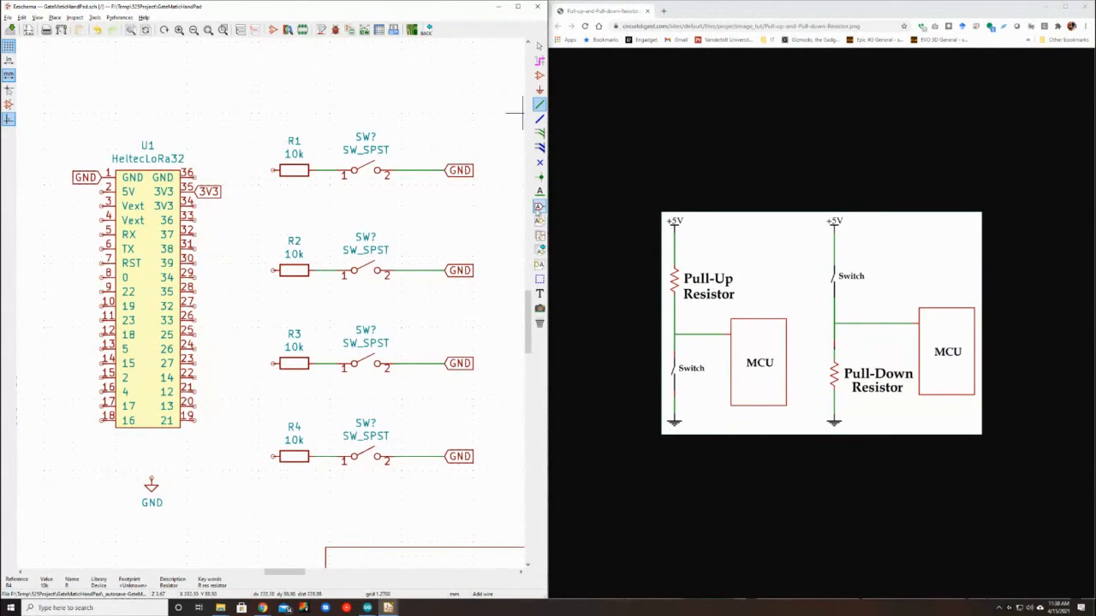
# Place left-oriented 3V3 global labels on the free ends of R1 and R2
pyautogui.click(540, 207)
pyautogui.click(273, 169)
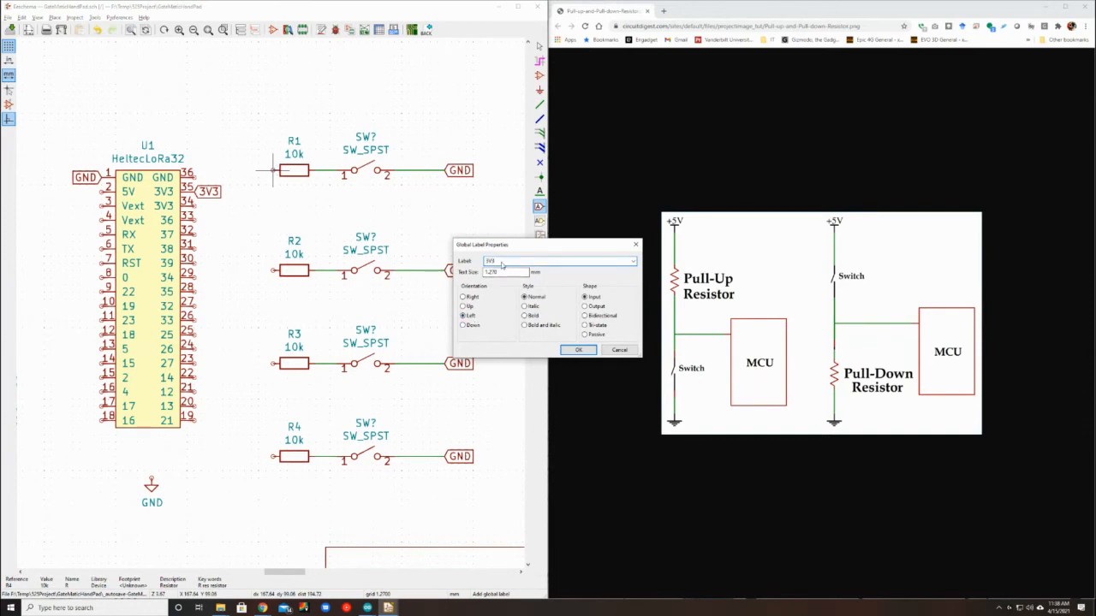
pyautogui.press('Return')
pyautogui.click(273, 170)
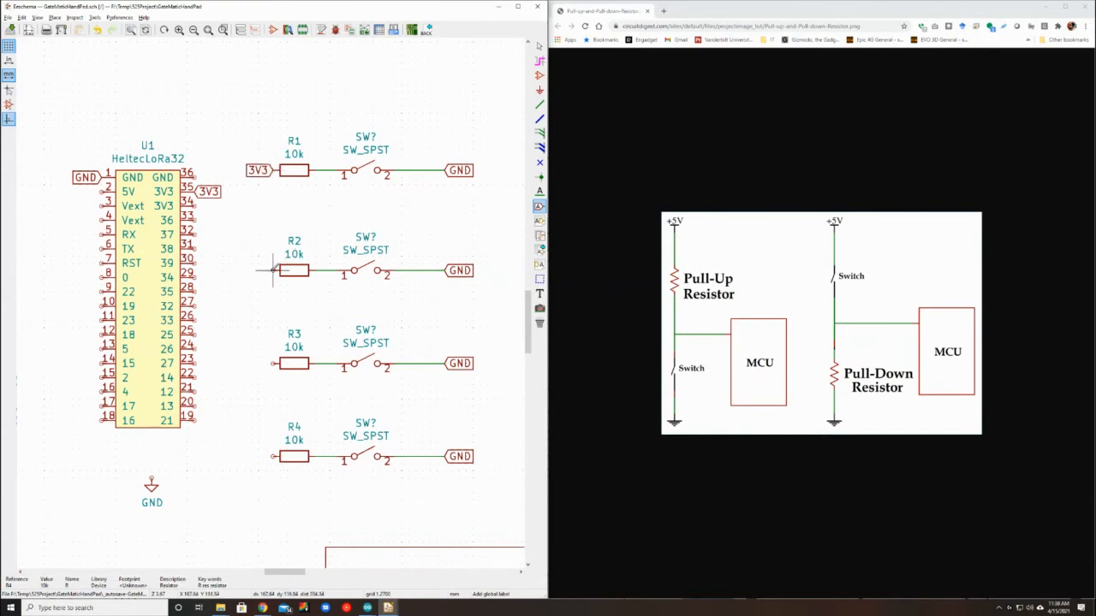
pyautogui.click(274, 271)
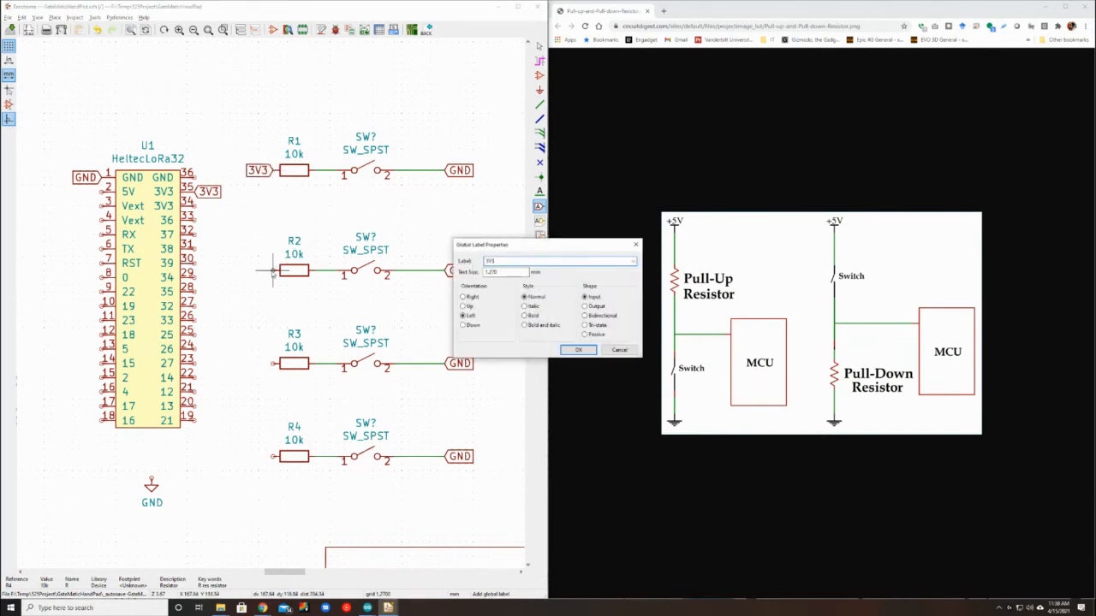
pyautogui.press('Return')
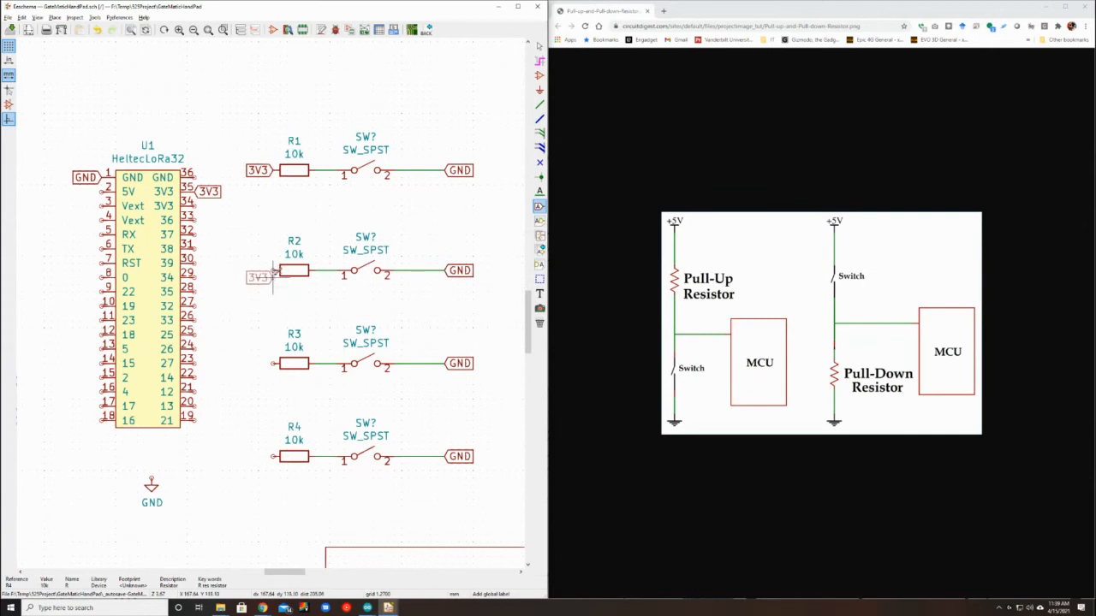
pyautogui.click(273, 271)
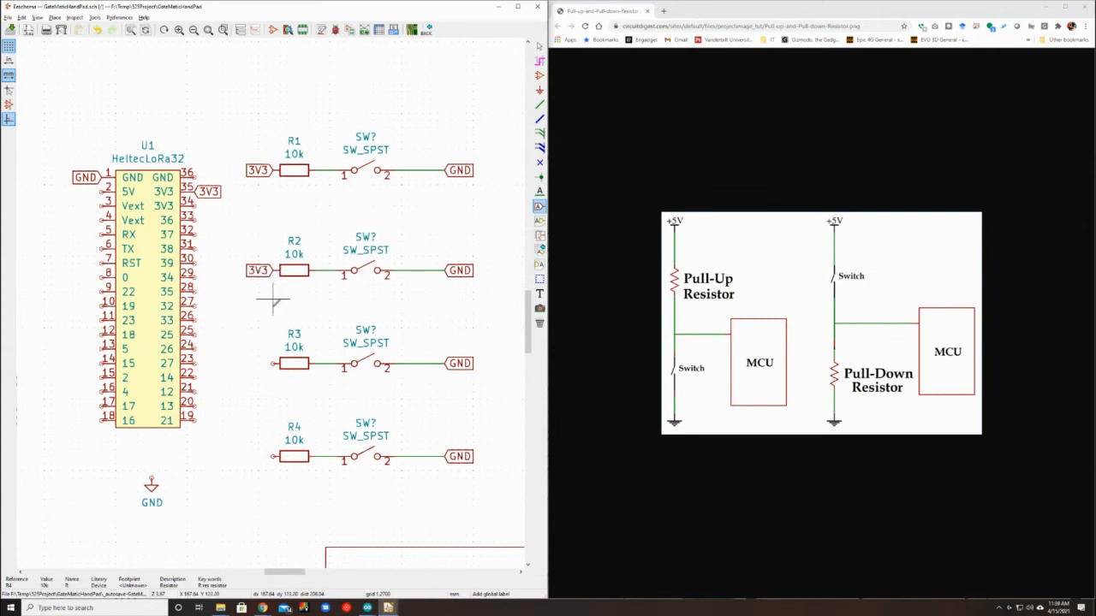
# Place left-oriented 3V3 global labels on the free ends of R3 and R4
pyautogui.click(273, 363)
pyautogui.press('Return')
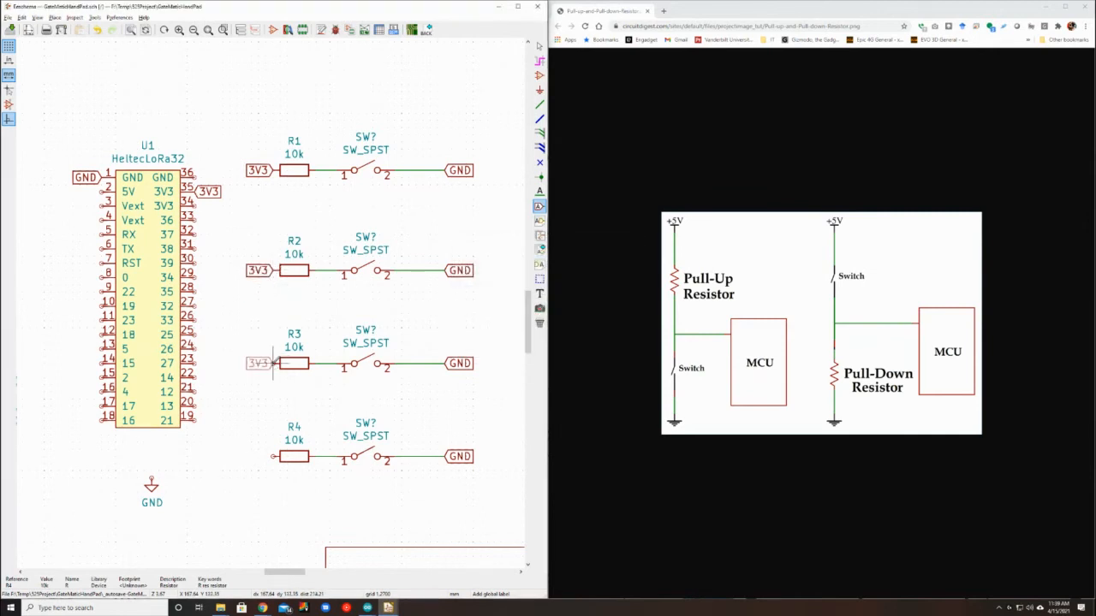
pyautogui.click(273, 363)
pyautogui.click(273, 456)
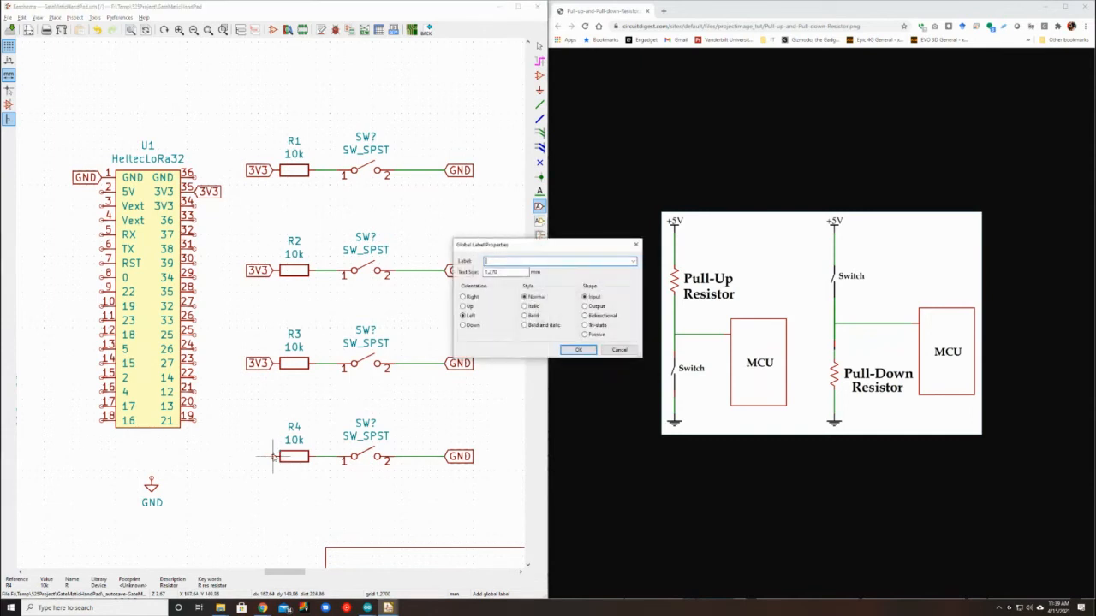
pyautogui.press('Return')
pyautogui.click(273, 457)
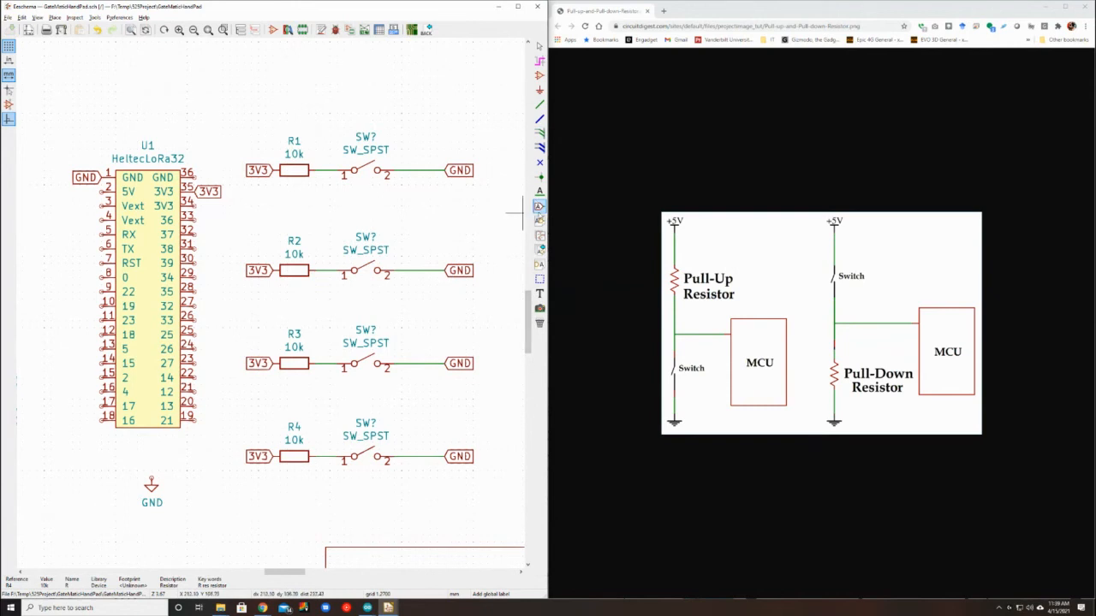
# Place right-oriented global labels BTN1 on pin 27 (32) and BTN2 on pin 26 (33) of the HeltecLoRa32
pyautogui.click(198, 303)
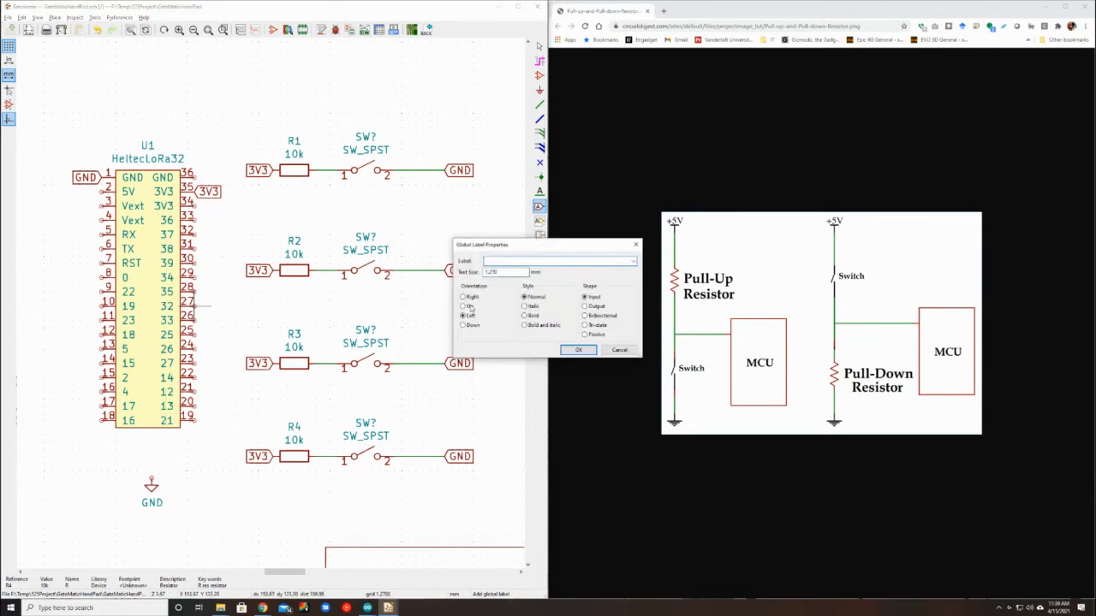
pyautogui.click(465, 298)
pyautogui.click(505, 260)
pyautogui.write('BTN1')
pyautogui.press('Return')
pyautogui.click(198, 305)
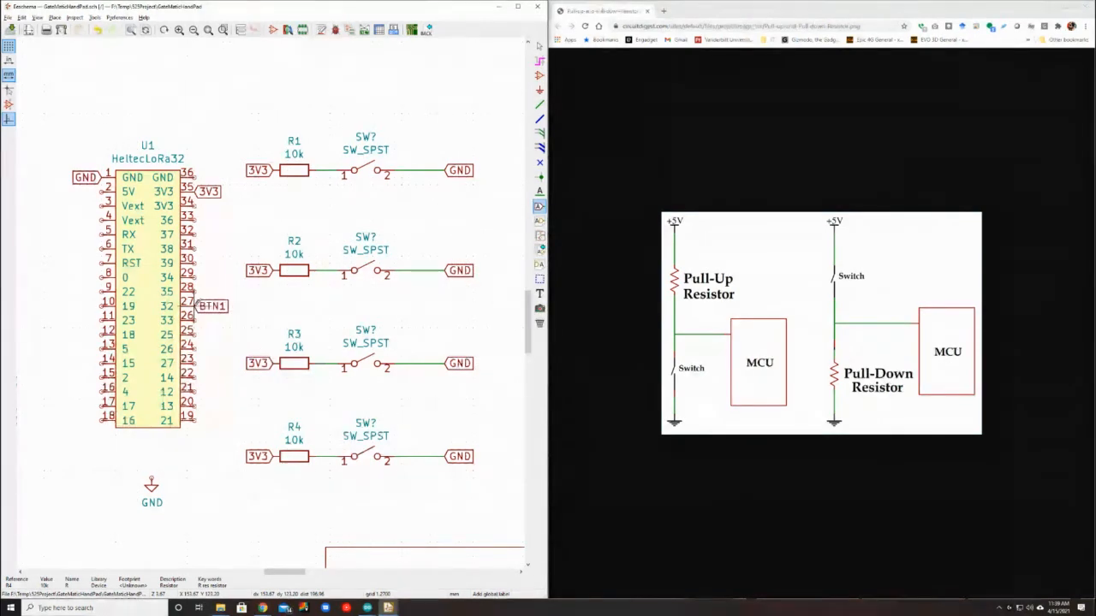
pyautogui.click(197, 321)
pyautogui.write('B')
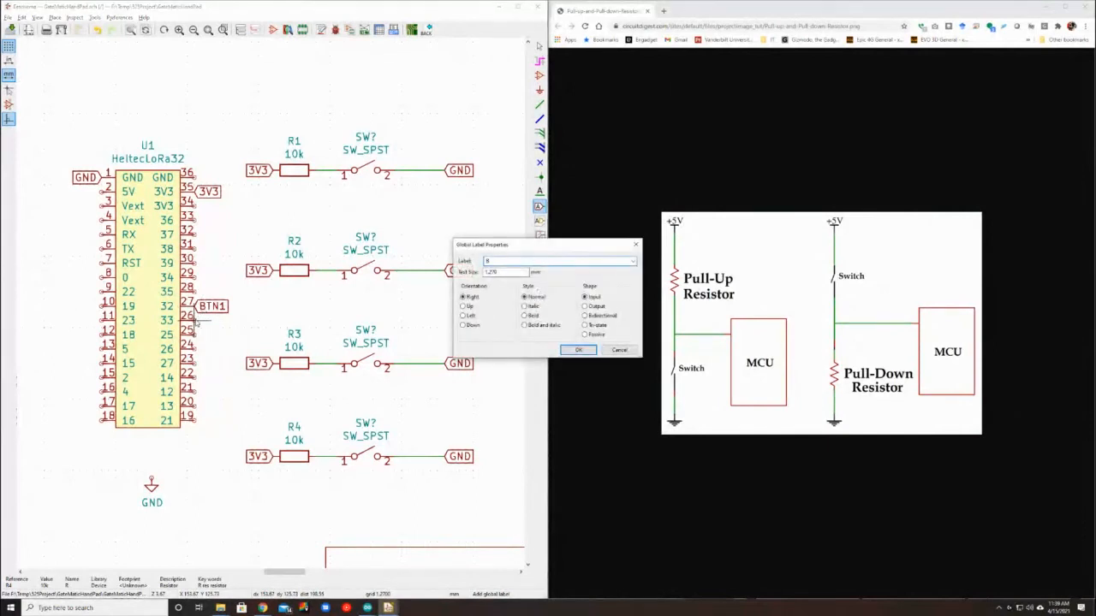
pyautogui.write('TN2')
pyautogui.press('Return')
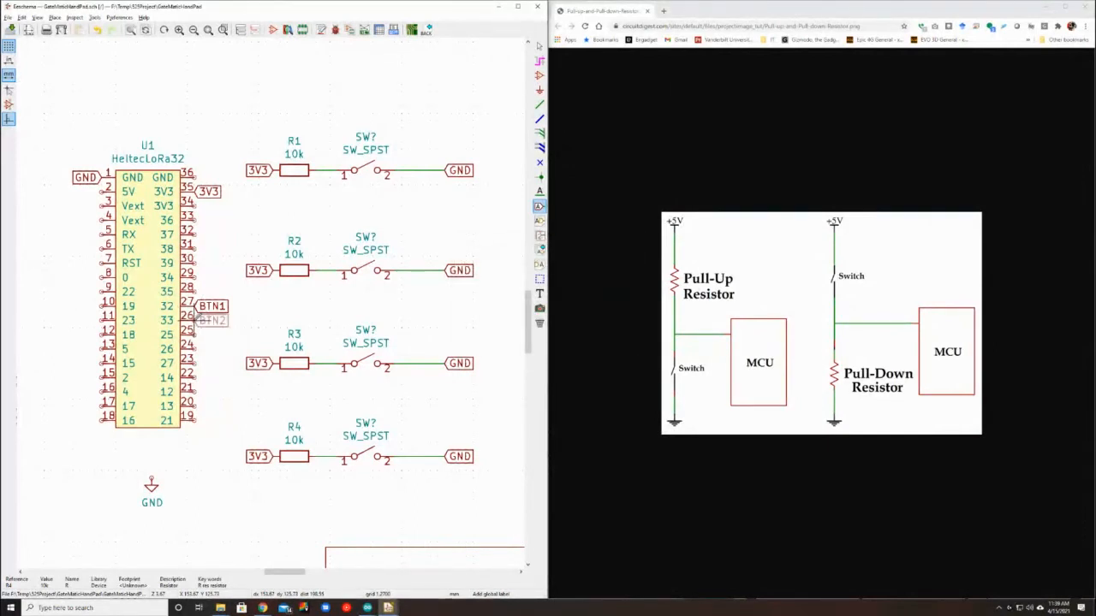
pyautogui.click(197, 320)
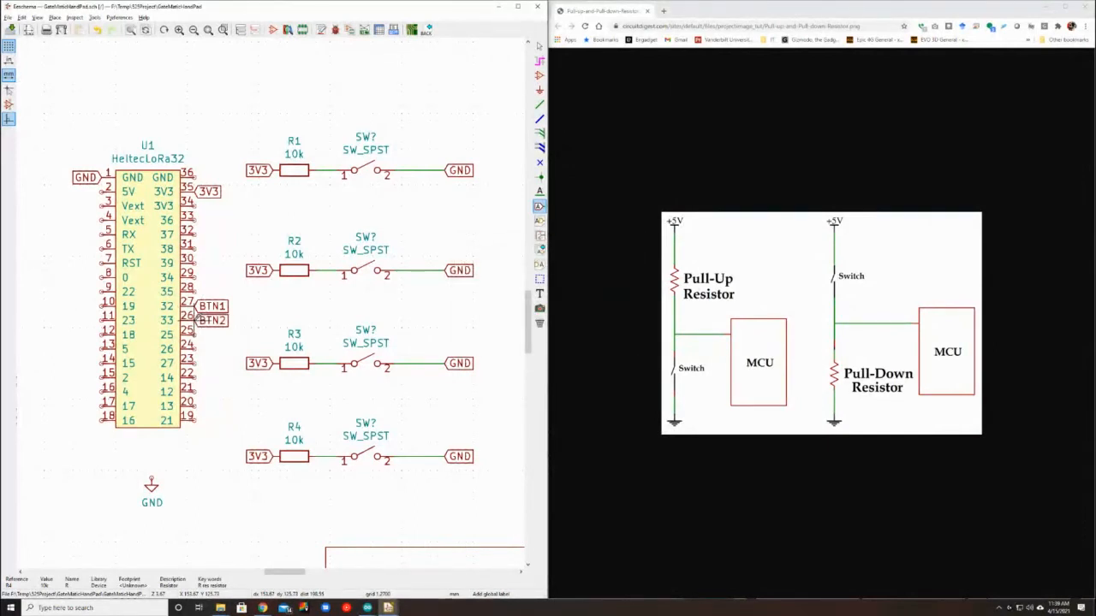
# Place right-oriented global labels BTN3 on pin 21 (12) and BTN4 on pin 20 (13) of the HeltecLoRa32
pyautogui.click(198, 390)
pyautogui.write('BTN')
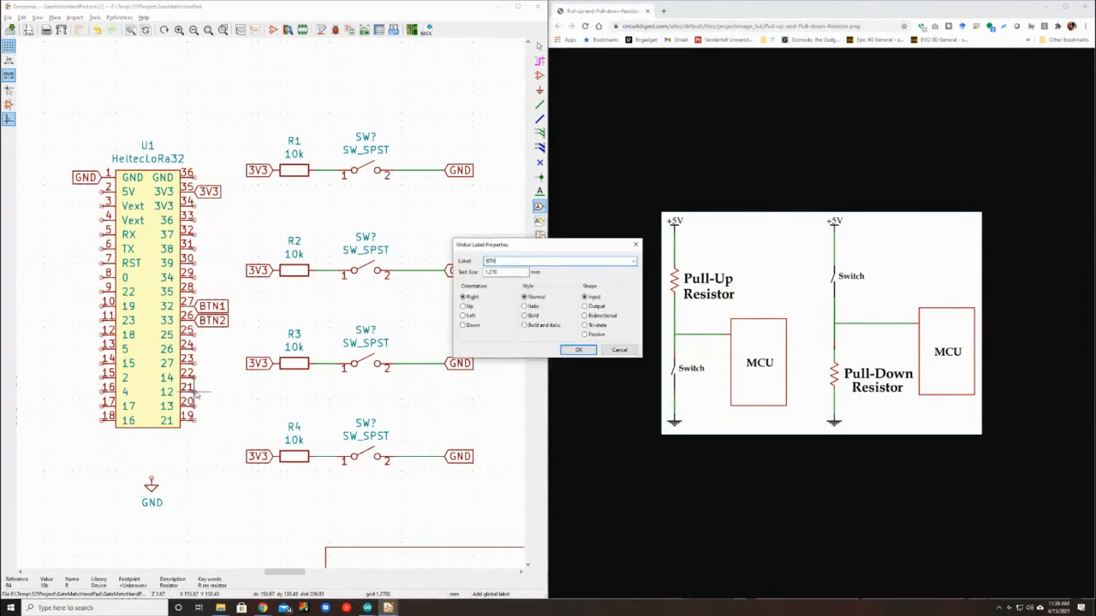
pyautogui.write('3')
pyautogui.press('Return')
pyautogui.click(198, 391)
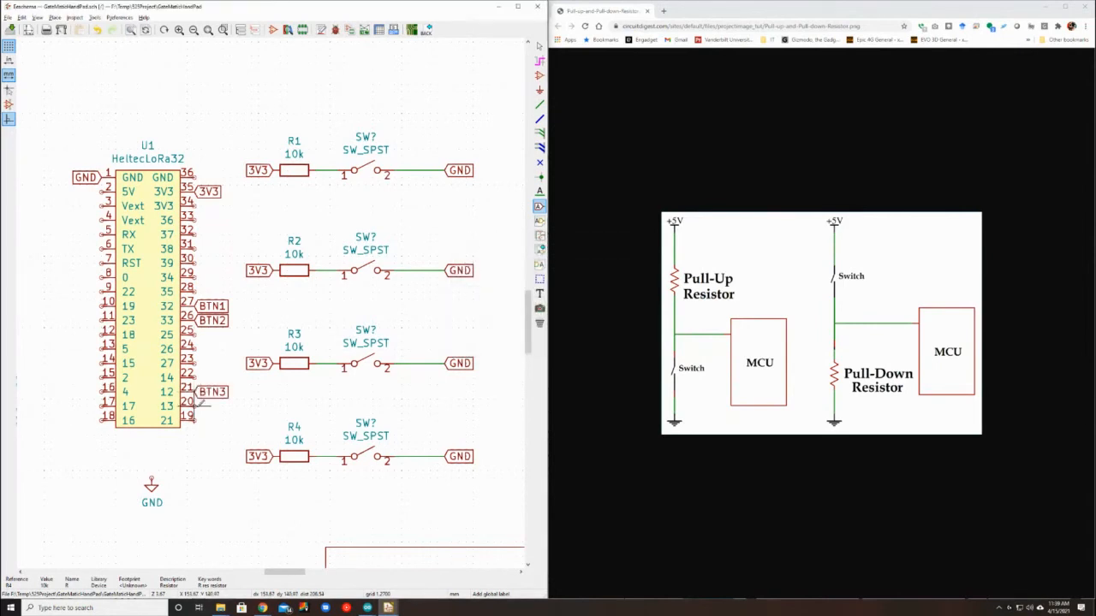
pyautogui.click(196, 410)
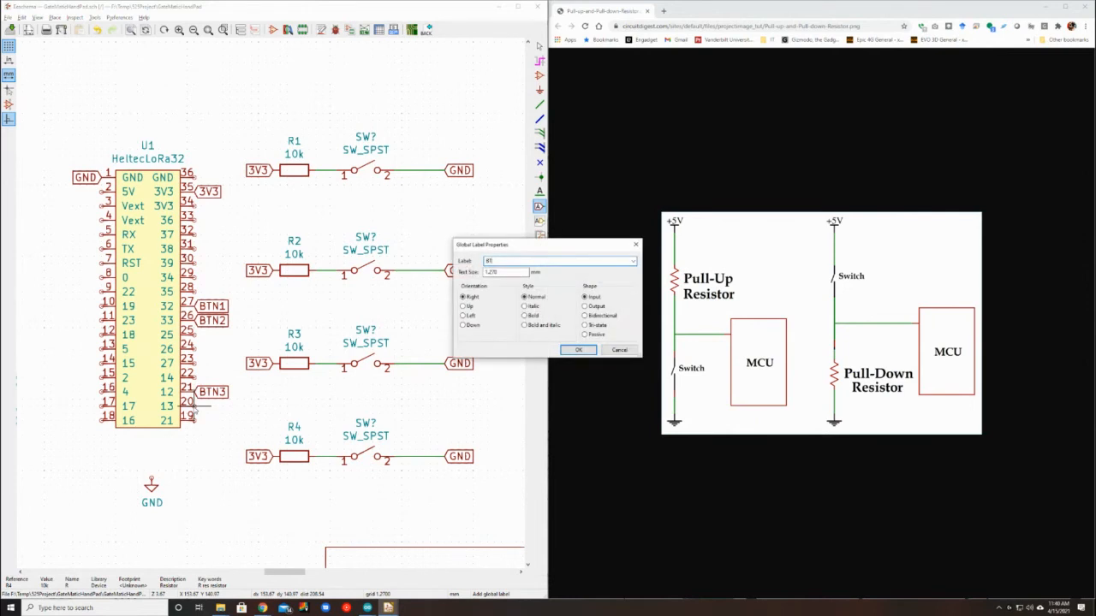
pyautogui.press('Return')
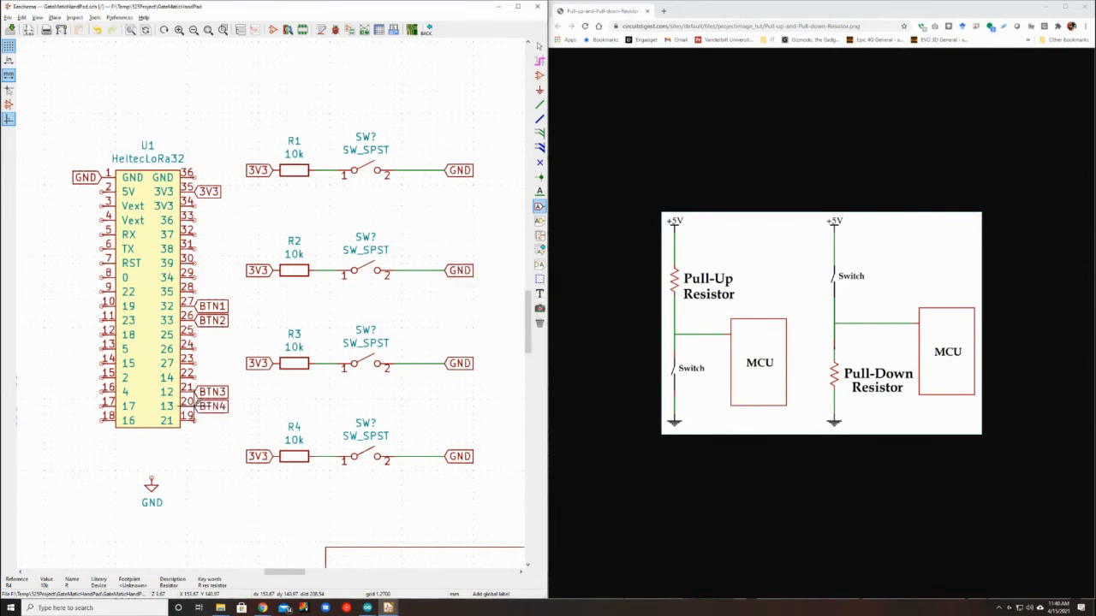
# Drop the BTN4 label on pin 20 and place an upward-oriented BTN1 global label on the wire between R1 and its switch
pyautogui.click(196, 407)
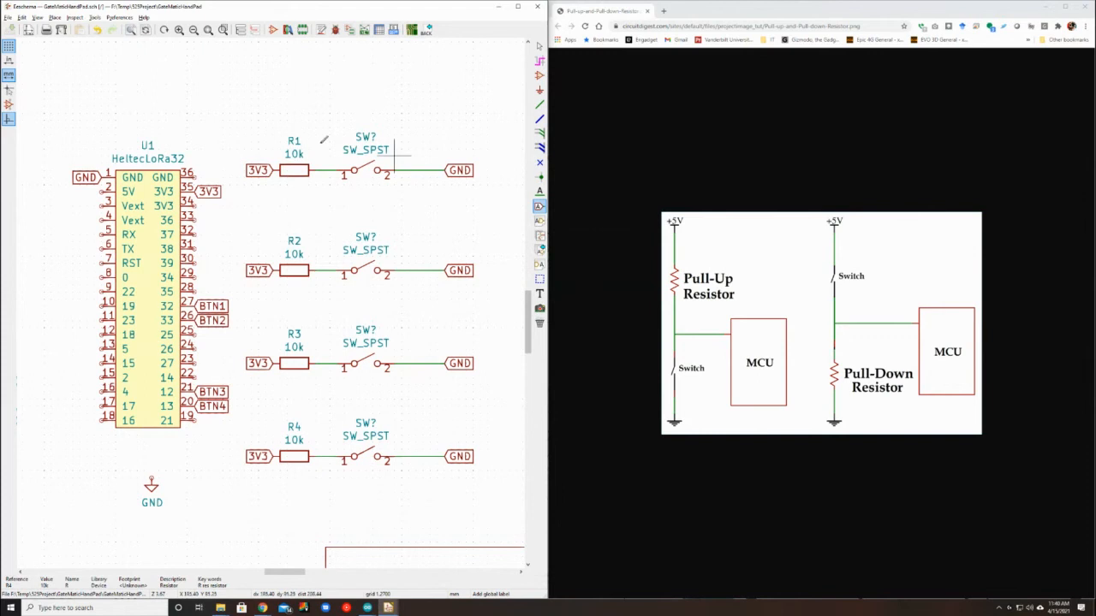
pyautogui.click(327, 171)
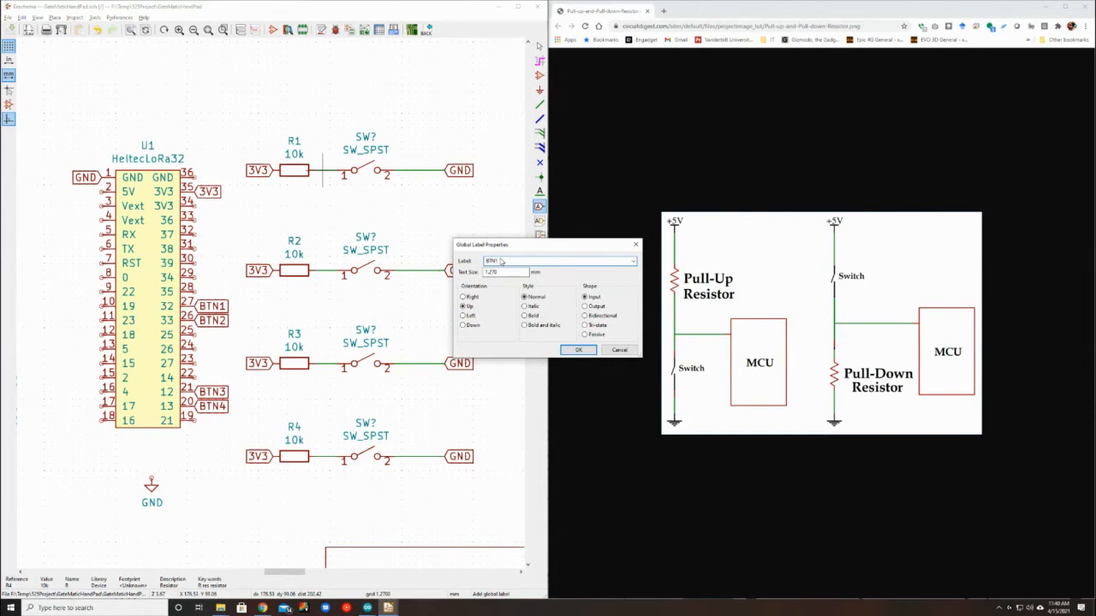
pyautogui.press('Return')
pyautogui.click(323, 170)
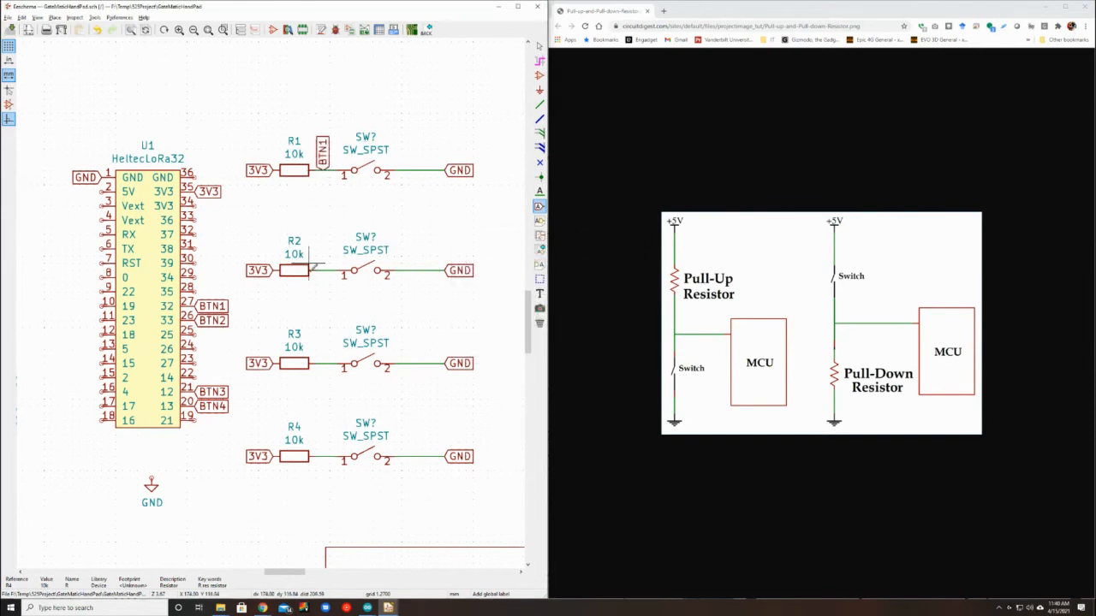
# Place an upward-oriented BTN2 global label on the wire between R2 and its switch
pyautogui.click(324, 271)
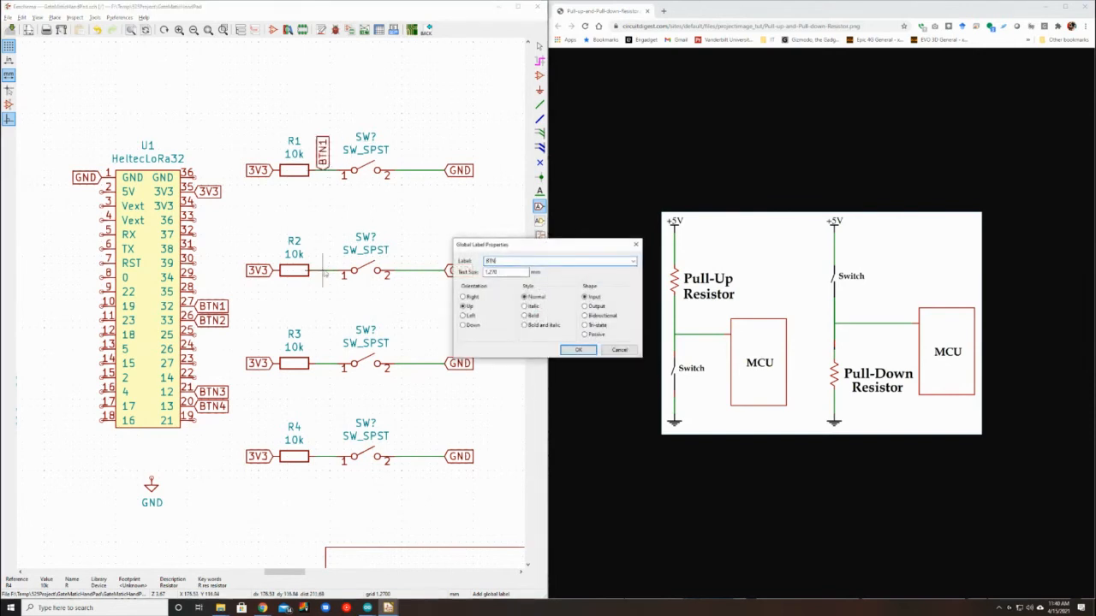
pyautogui.press('Return')
pyautogui.click(324, 271)
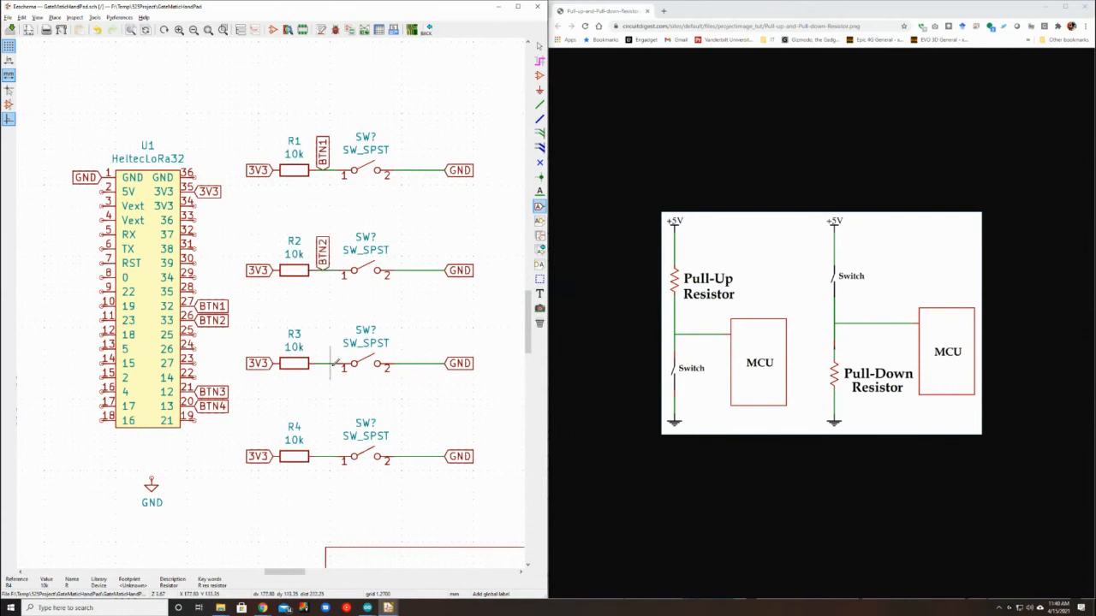
# Place an upward-oriented BTN3 global label on the wire between R3 and its switch
pyautogui.click(323, 363)
pyautogui.write('BTN')
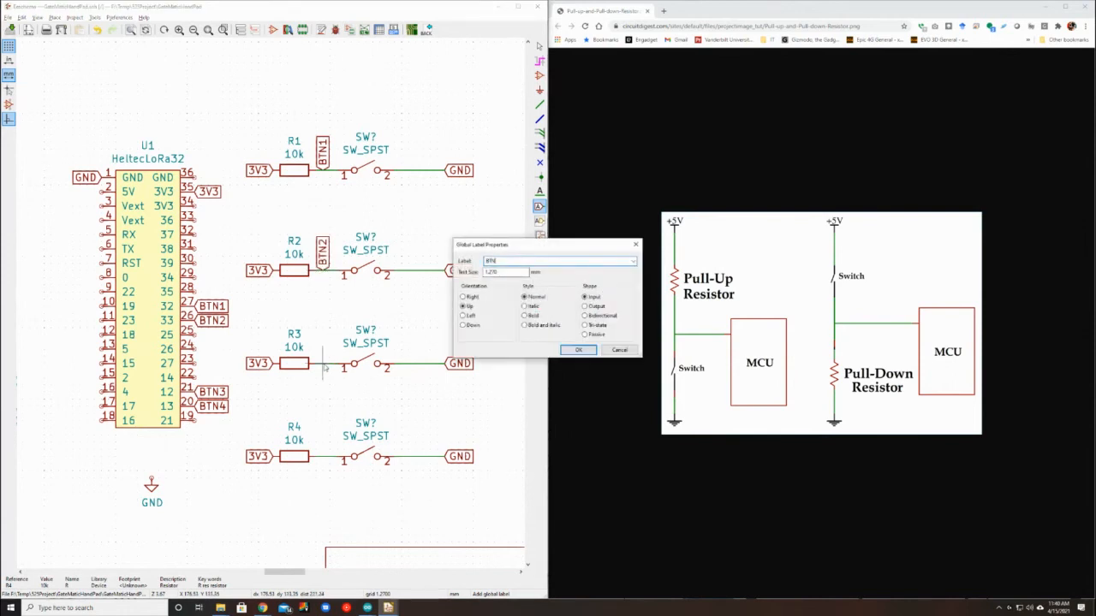
# Place upward-facing global labels BTN3 and BTN4 on the wires between R3 and R4 and their switches
pyautogui.write('3')
pyautogui.press('Return')
pyautogui.click(323, 363)
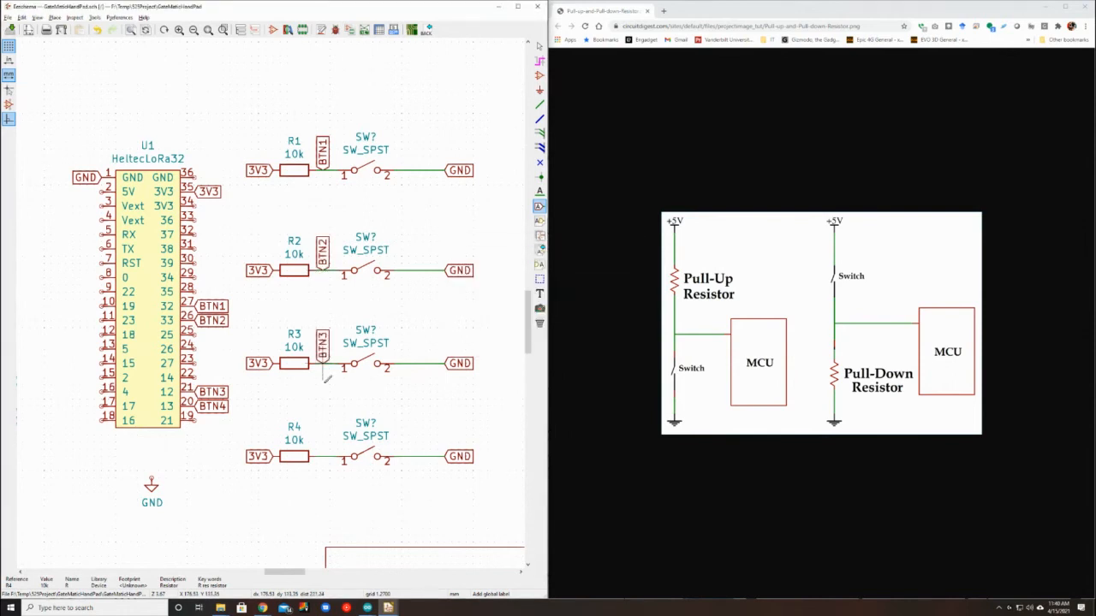
pyautogui.click(324, 456)
pyautogui.write('BTN')
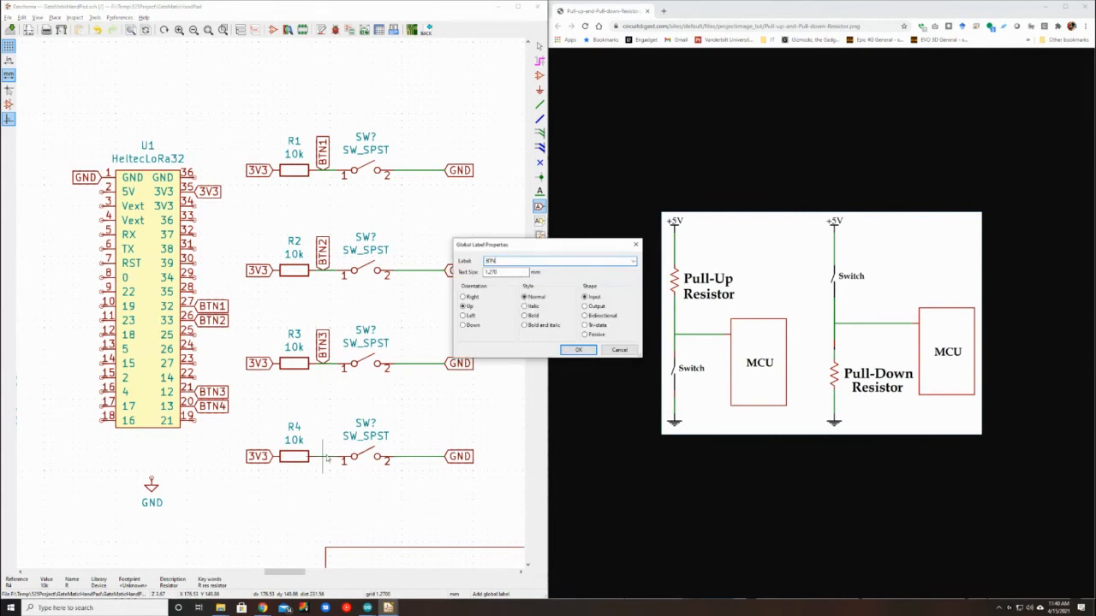
pyautogui.write('4')
pyautogui.press('Return')
pyautogui.click(323, 456)
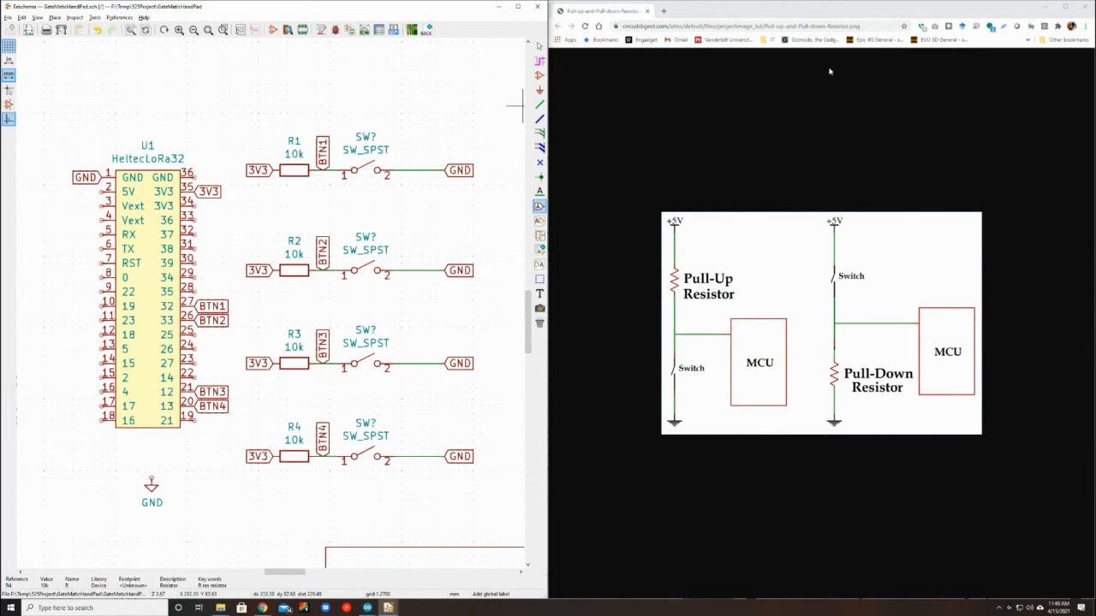
# Minimise the resistor reference image's browser window, maximise the schematic editor, and leave the global label tool
pyautogui.click(1064, 7)
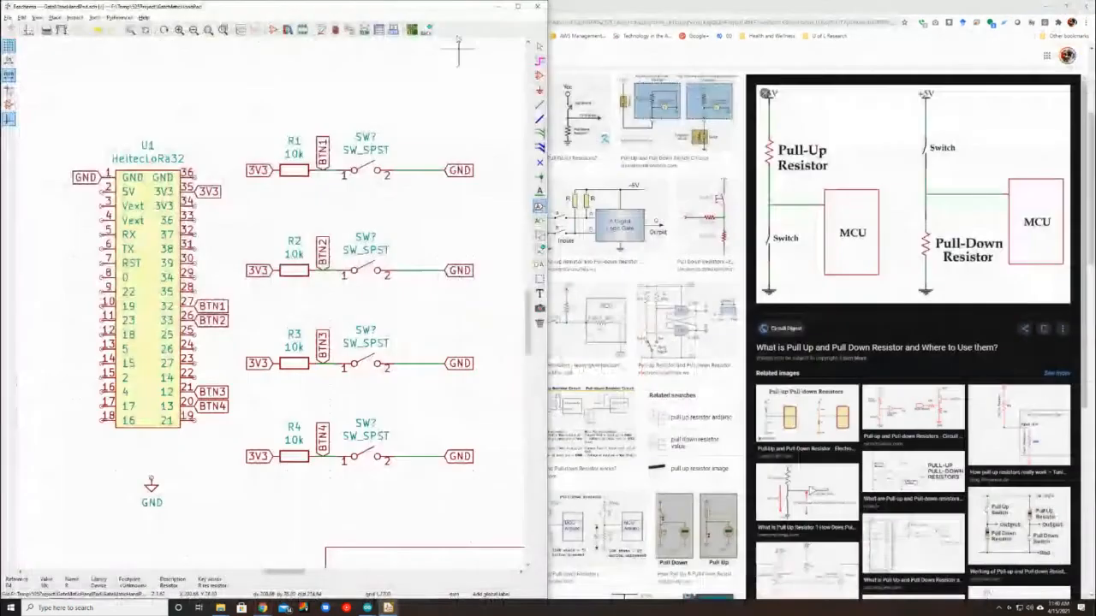
pyautogui.click(519, 7)
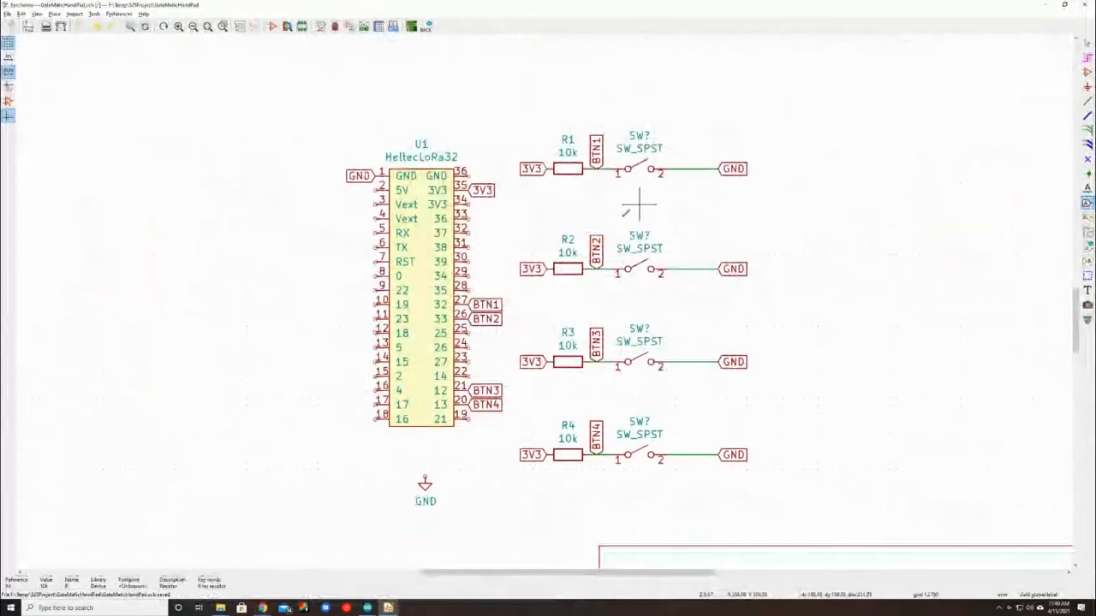
pyautogui.moveTo(582, 221); pyautogui.dragTo(604, 243)
pyautogui.click(605, 242)
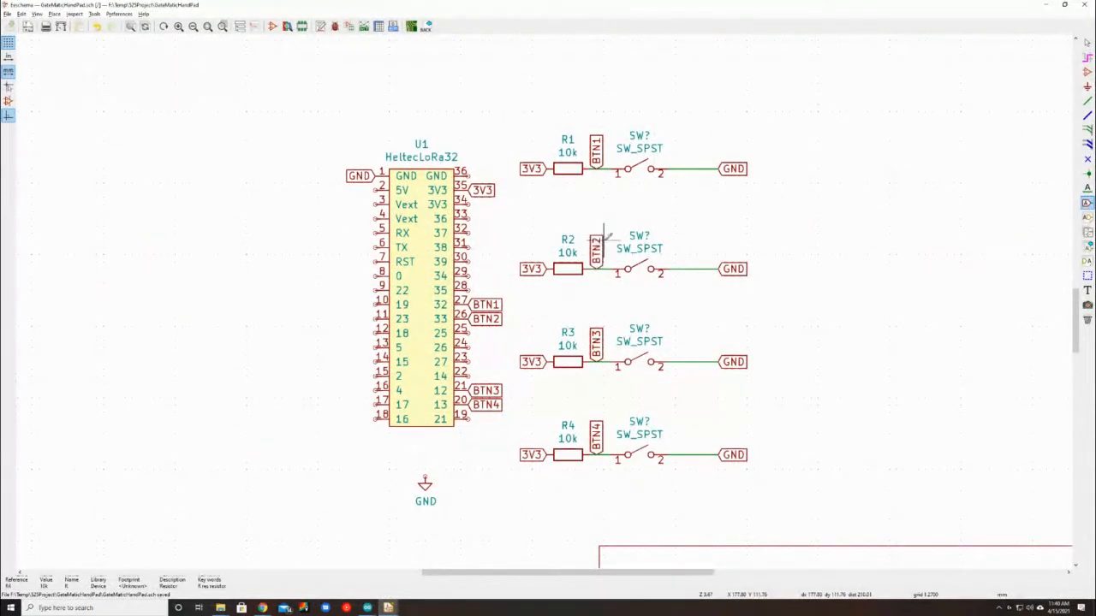
pyautogui.click(811, 155)
pyautogui.press('Escape')
pyautogui.press('Escape')
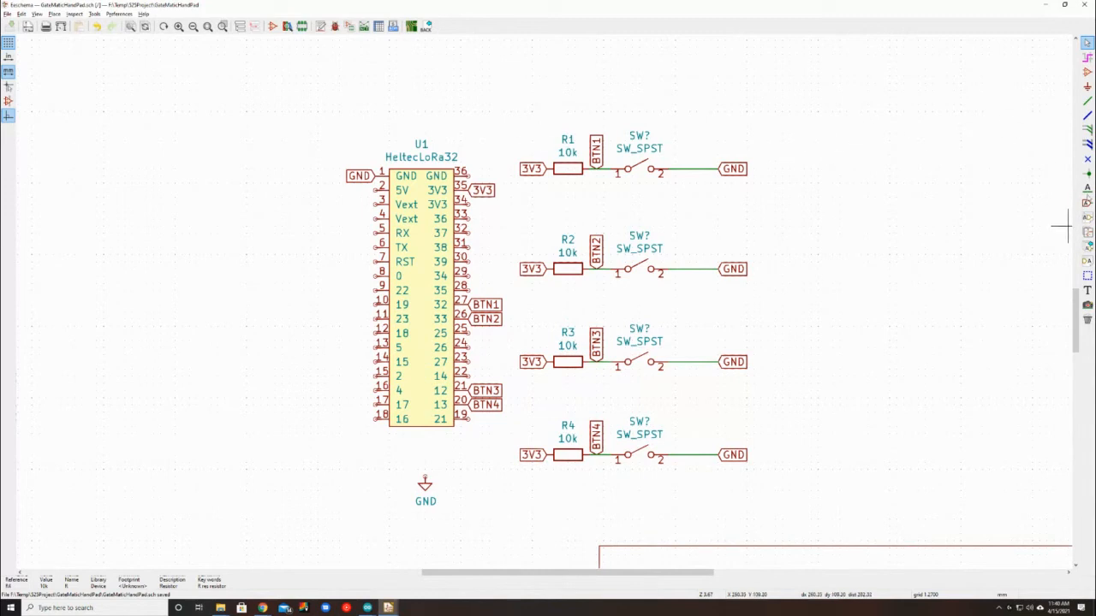
# Place no-connection flags on pins 2 through 18 of U1
pyautogui.click(1087, 159)
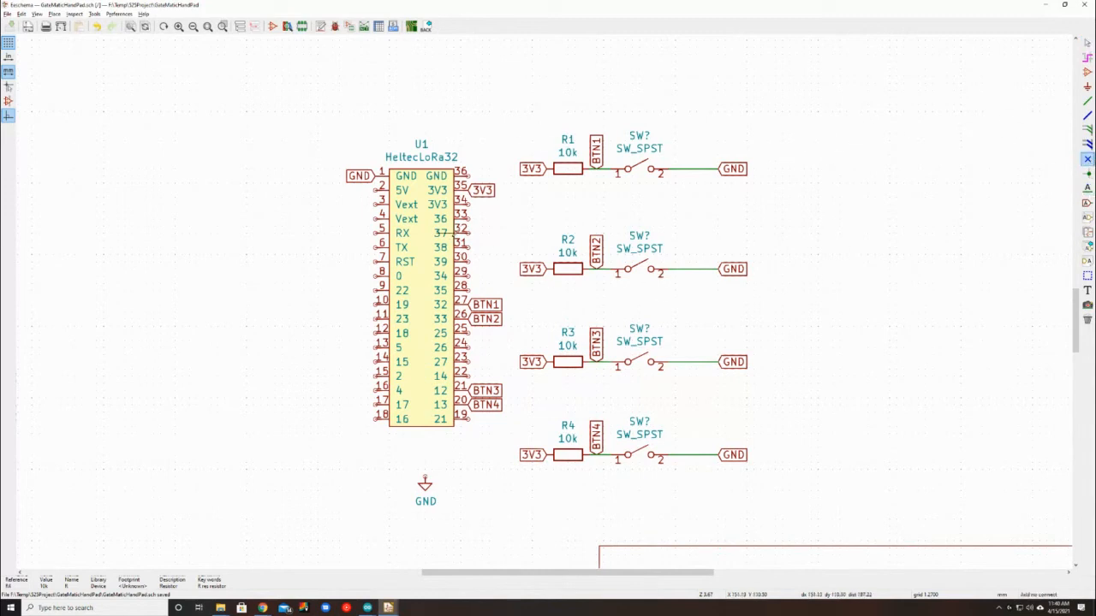
pyautogui.click(375, 190)
pyautogui.click(375, 204)
pyautogui.click(375, 218)
pyautogui.click(375, 233)
pyautogui.click(375, 248)
pyautogui.click(375, 261)
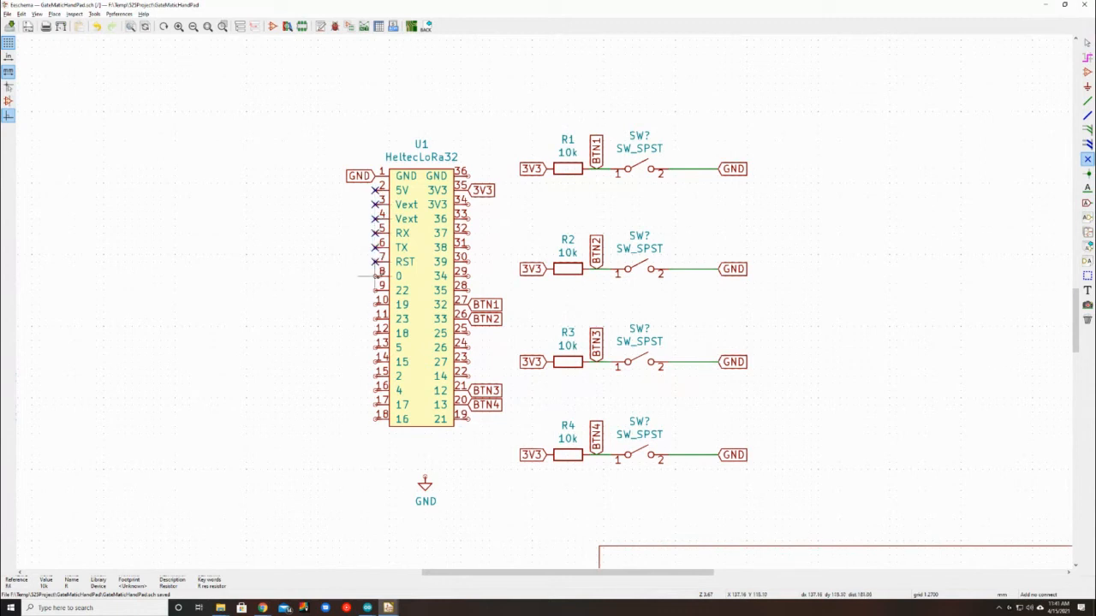
pyautogui.click(375, 275)
pyautogui.click(375, 290)
pyautogui.click(375, 304)
pyautogui.click(375, 318)
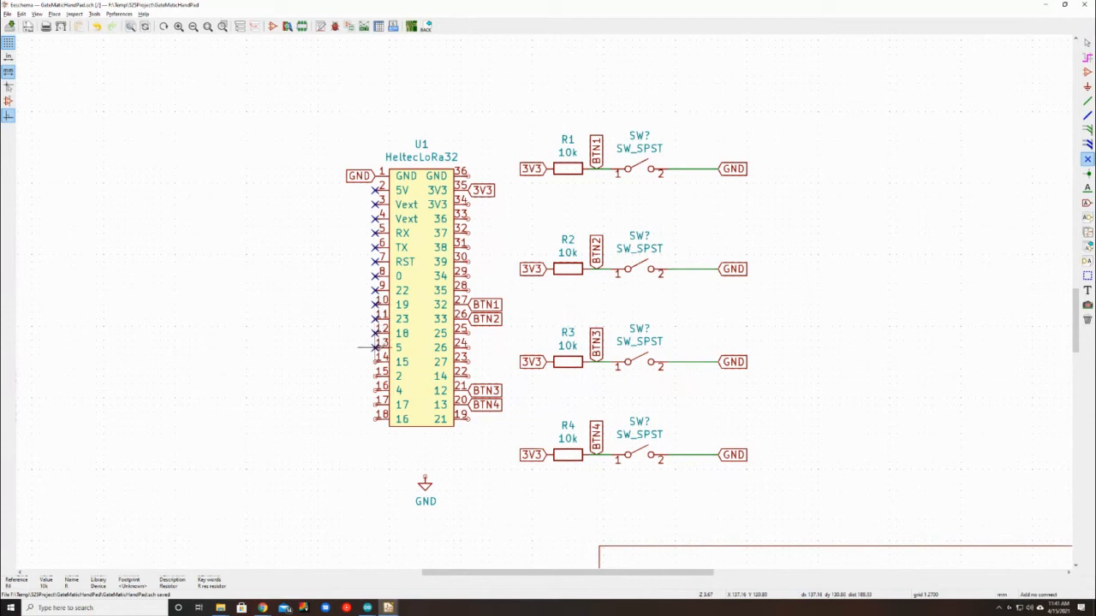
pyautogui.click(375, 346)
pyautogui.click(375, 362)
pyautogui.click(375, 376)
pyautogui.click(375, 390)
pyautogui.click(375, 404)
pyautogui.click(375, 418)
# Place no-connection flags on U1's unlabelled pins 19, 22 to 25, 28 to 34 and 36
pyautogui.click(467, 418)
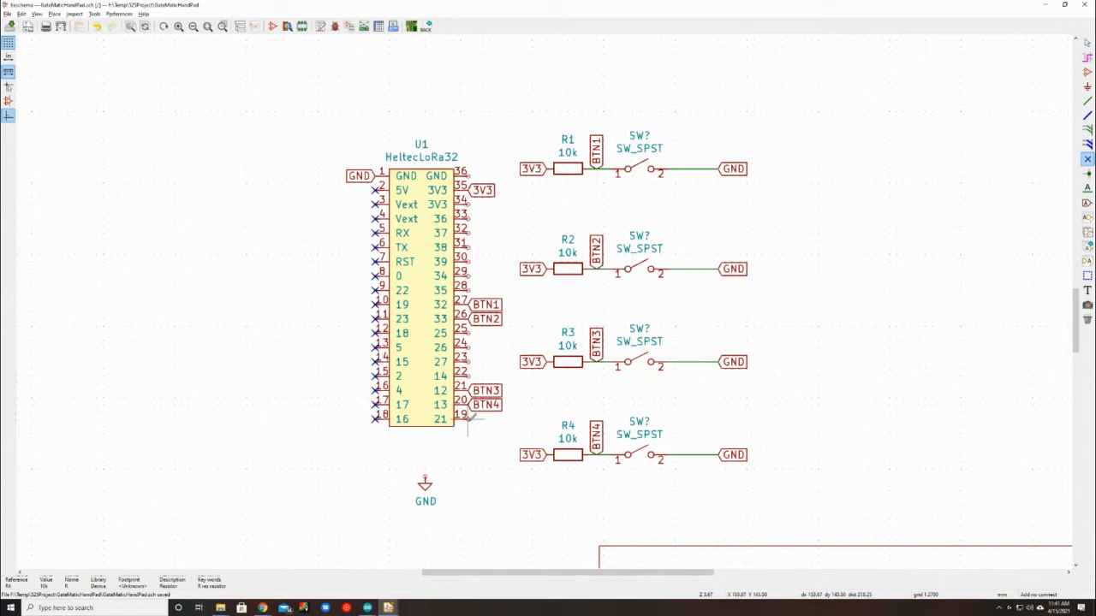
pyautogui.click(468, 375)
pyautogui.click(467, 361)
pyautogui.click(467, 347)
pyautogui.click(467, 332)
pyautogui.click(467, 286)
pyautogui.click(468, 272)
pyautogui.click(468, 257)
pyautogui.click(467, 243)
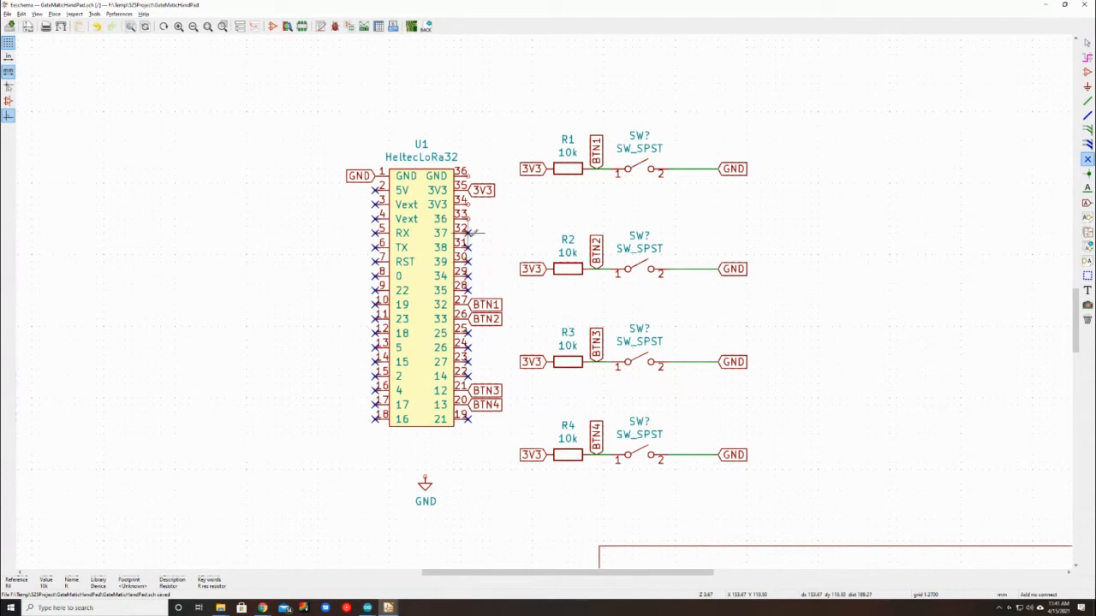
pyautogui.click(467, 232)
pyautogui.click(467, 219)
pyautogui.click(467, 204)
pyautogui.click(468, 173)
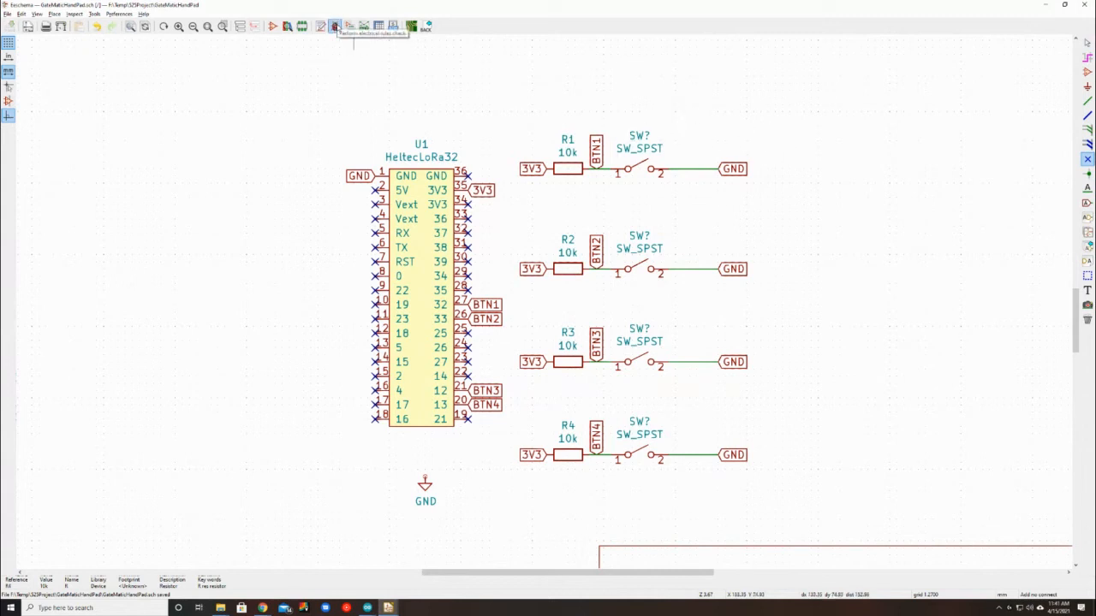
# Run the electrical rules check on the schematic and close the checker
pyautogui.click(335, 26)
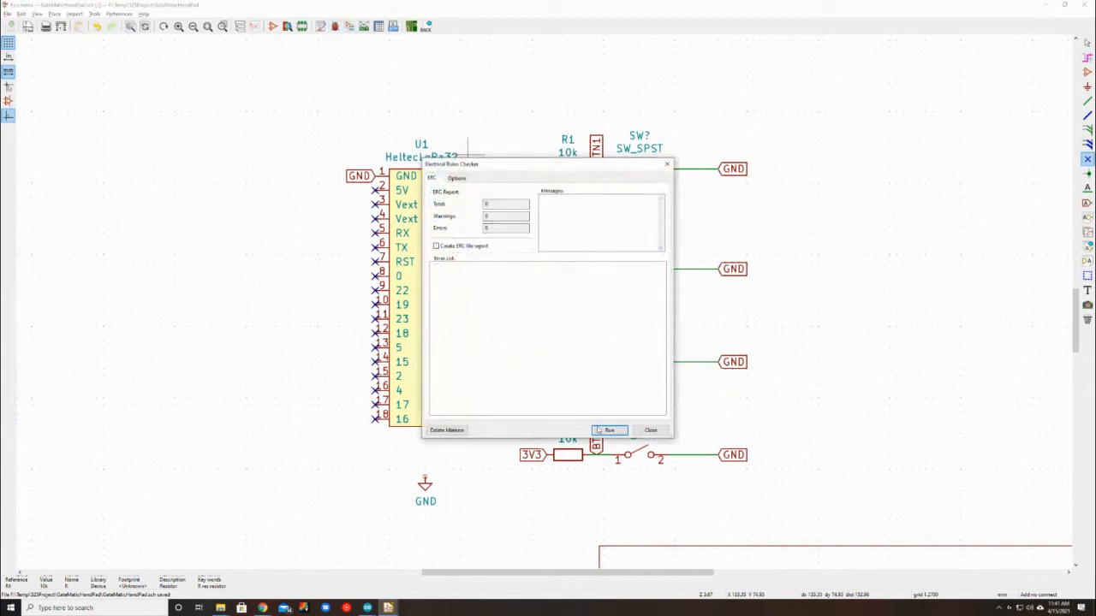
pyautogui.click(599, 432)
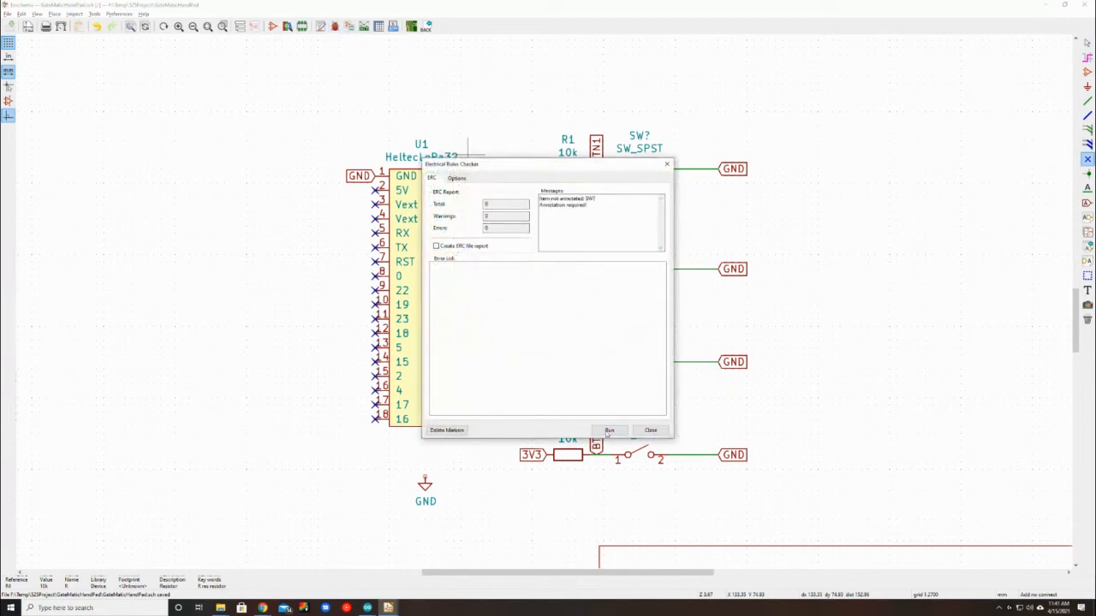
pyautogui.click(649, 431)
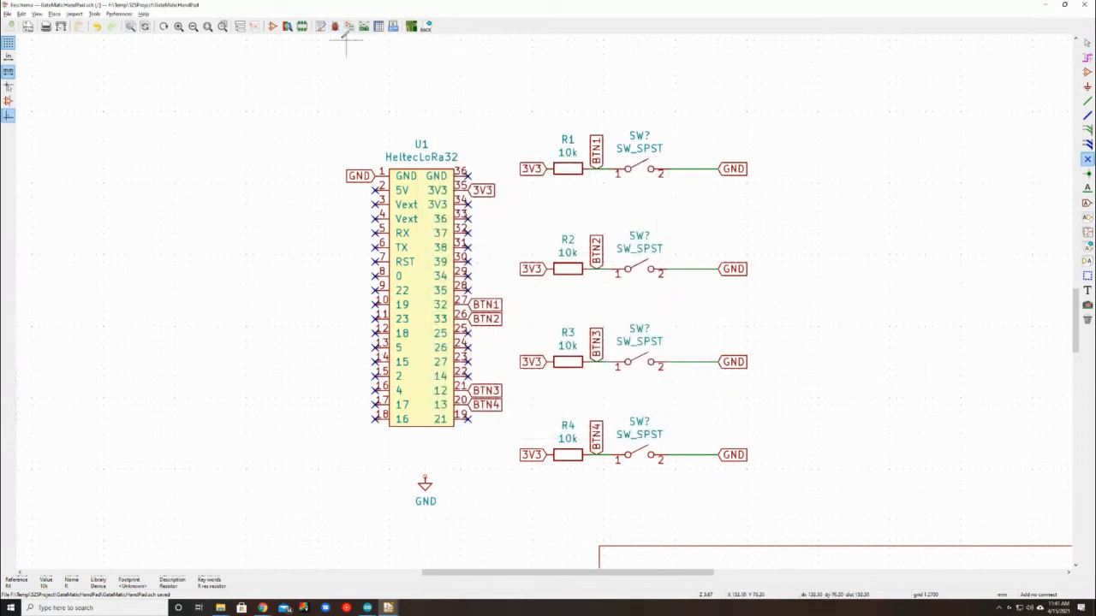
# Annotate the entire schematic, keeping existing annotations and sorting components by X position
pyautogui.click(320, 26)
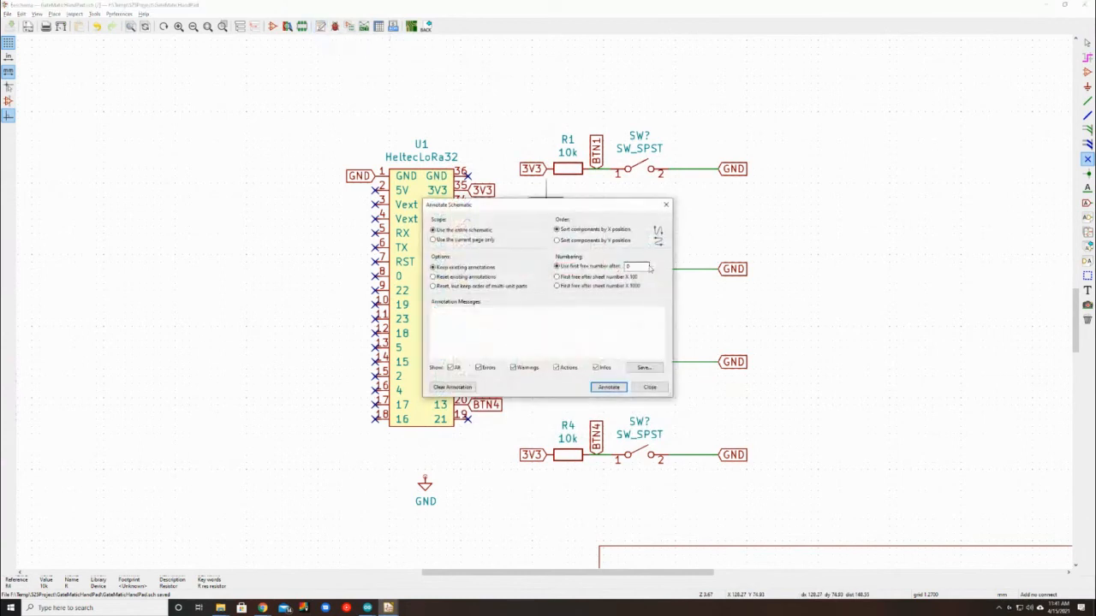
pyautogui.click(608, 386)
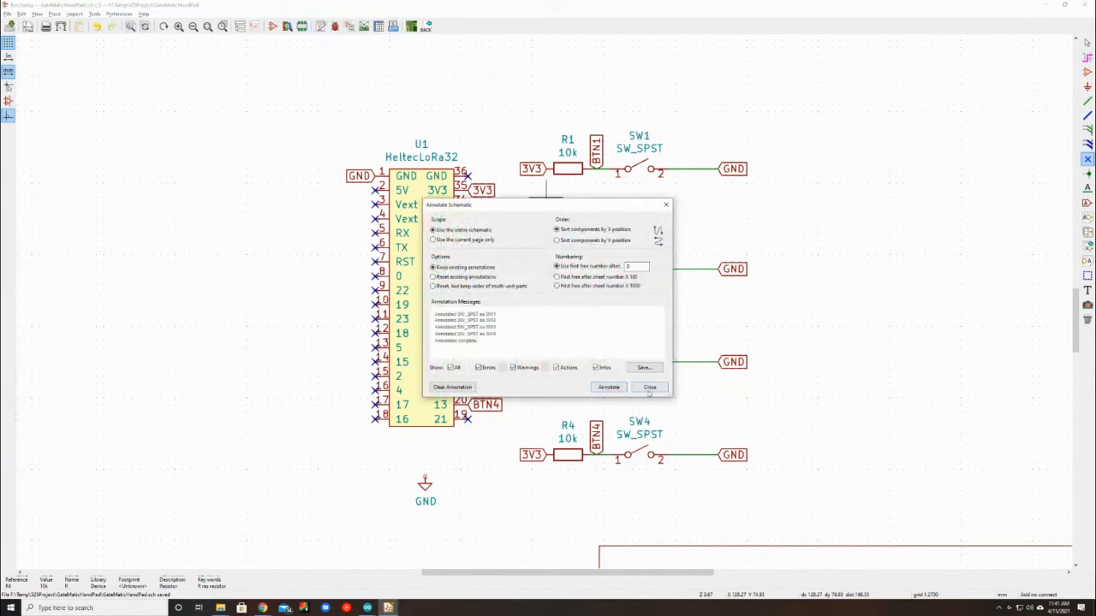
pyautogui.click(649, 387)
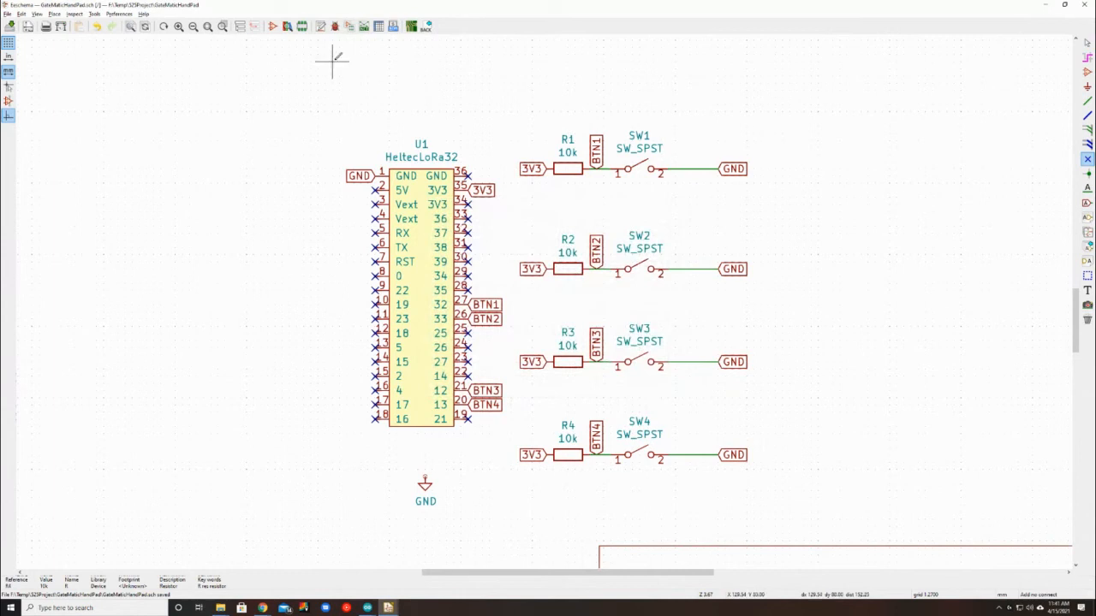
# Run the electrical rules check on the annotated schematic, moving the report clear of the circuit before closing it
pyautogui.click(335, 27)
pyautogui.click(608, 431)
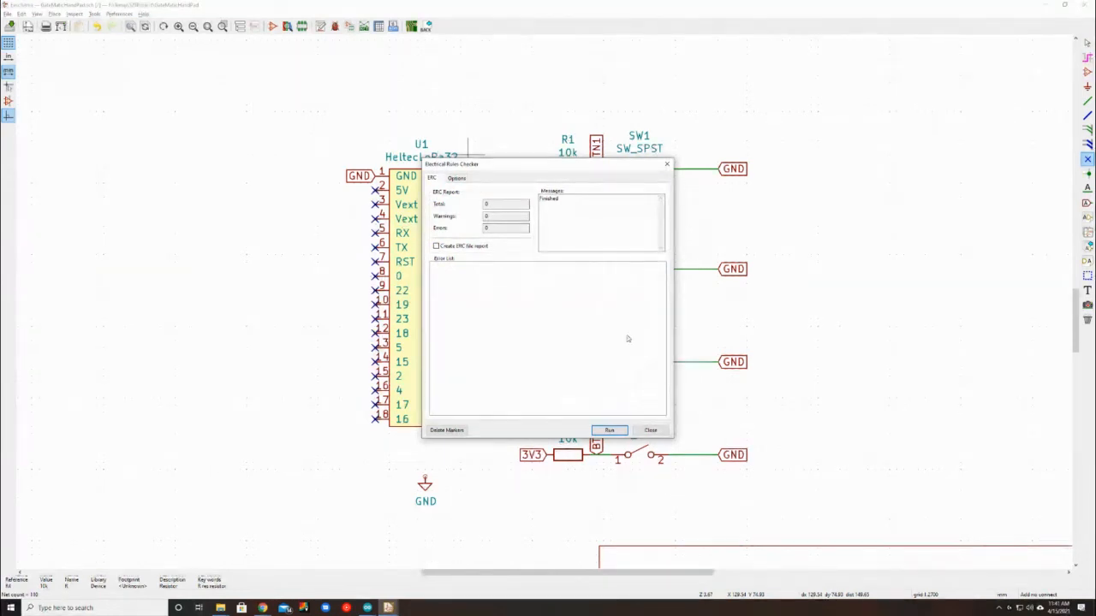
pyautogui.moveTo(546, 168); pyautogui.dragTo(827, 141)
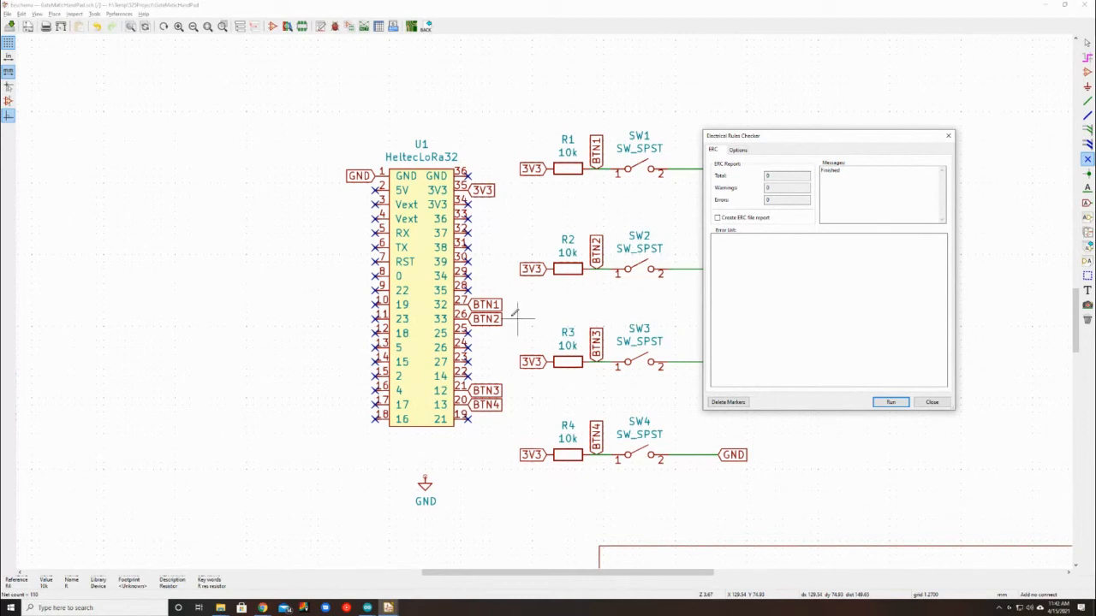
pyautogui.click(932, 403)
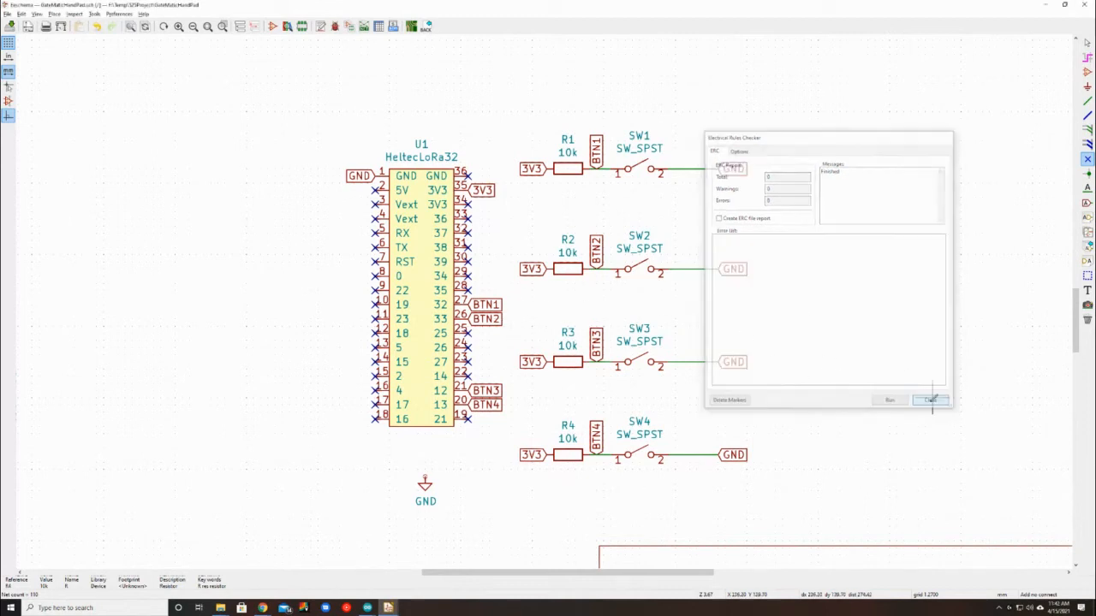
# Move the BTN1 global label away from pin 27 of U1 and save the schematic
pyautogui.click(490, 306)
pyautogui.moveTo(512, 295); pyautogui.dragTo(496, 305)
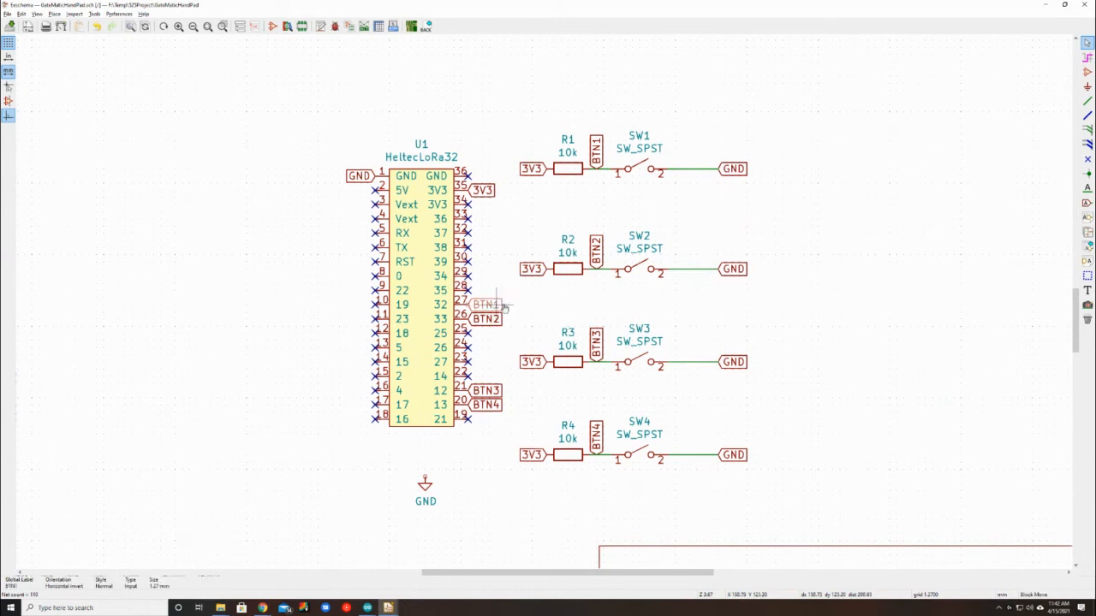
pyautogui.click(783, 154)
pyautogui.hotkey('ctrl', 's')
# Run the electrical rules check with the BTN1 label detached from pin 27, and close the report
pyautogui.click(335, 27)
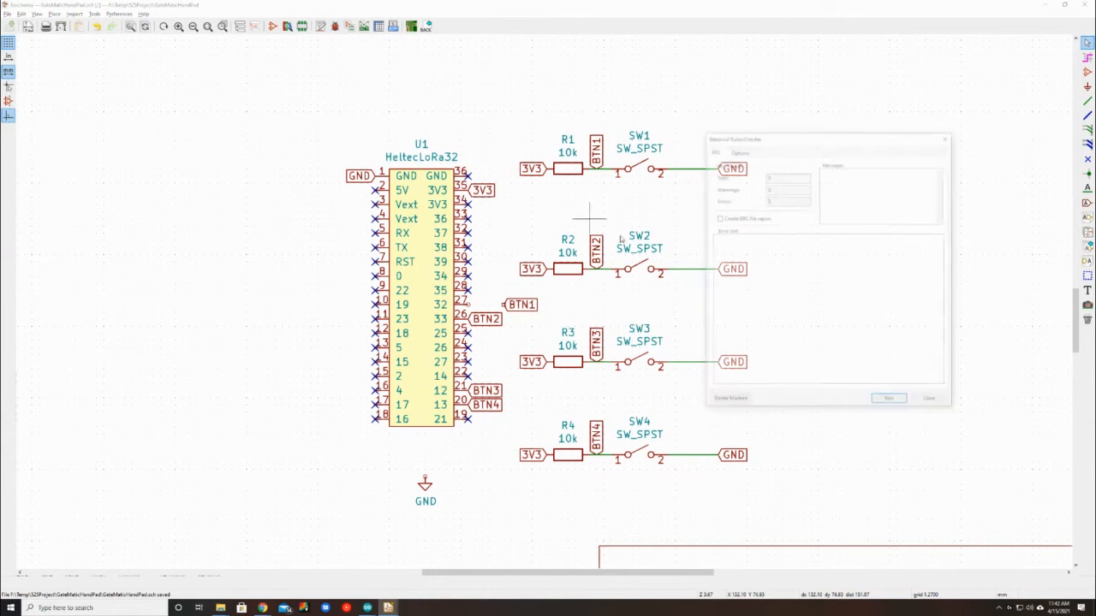
pyautogui.click(886, 402)
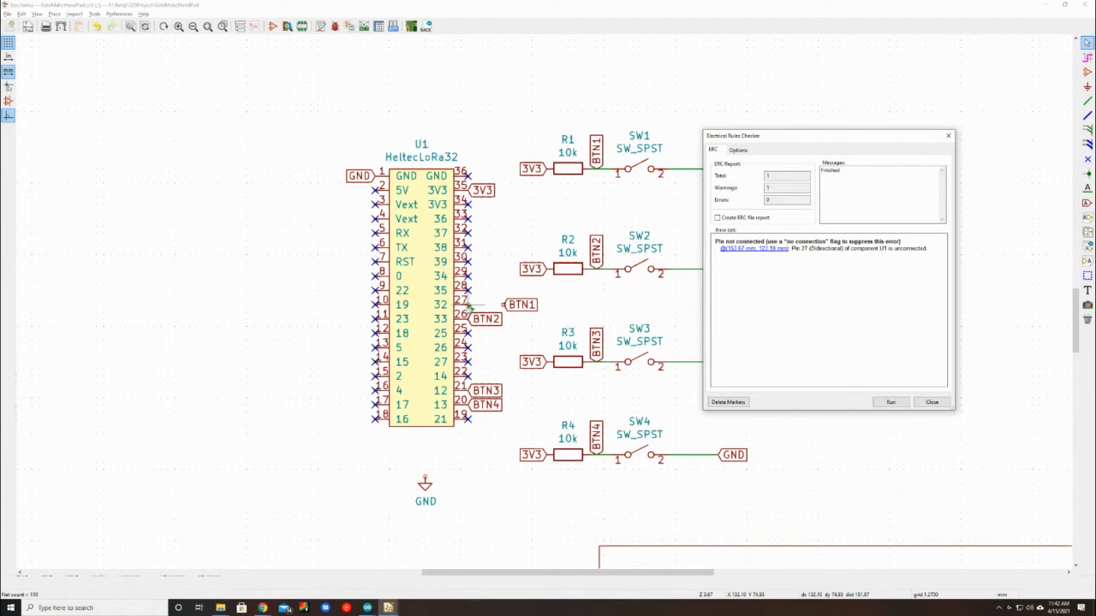
pyautogui.click(932, 405)
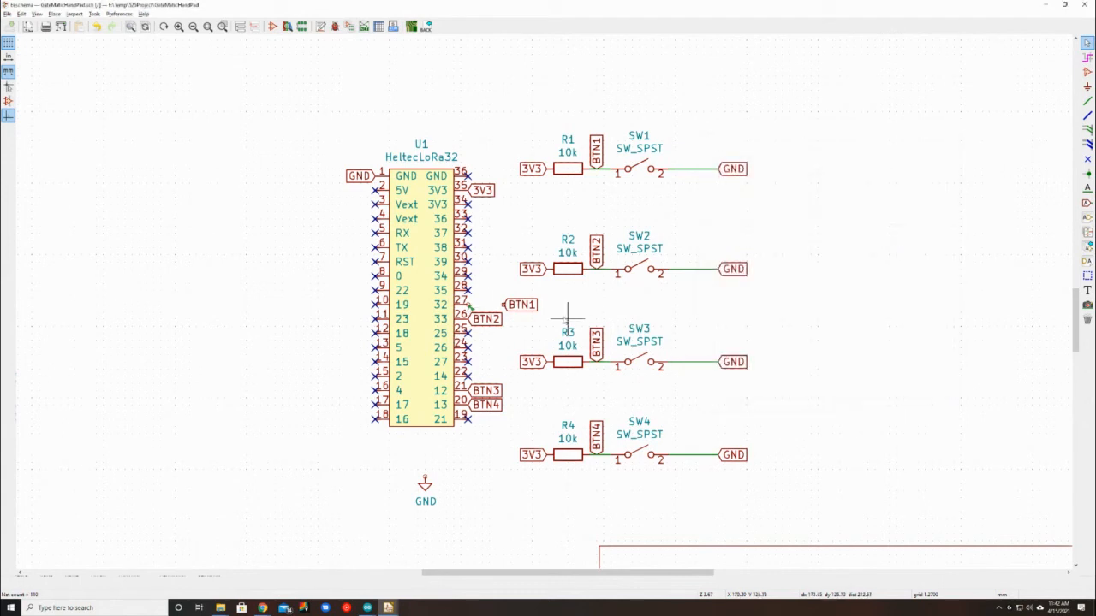
# Move the BTN1 global label back onto pin 27 of U1
pyautogui.moveTo(557, 319); pyautogui.dragTo(524, 299)
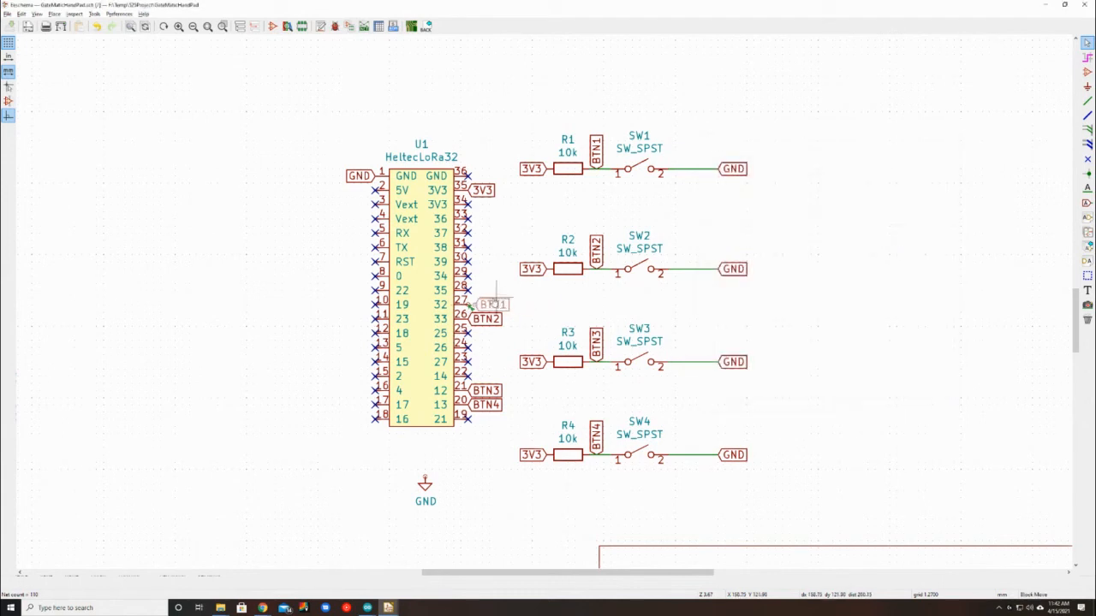
pyautogui.click(489, 299)
# Rerun the electrical rules check with BTN1 reattached, close the report and save the schematic
pyautogui.click(334, 27)
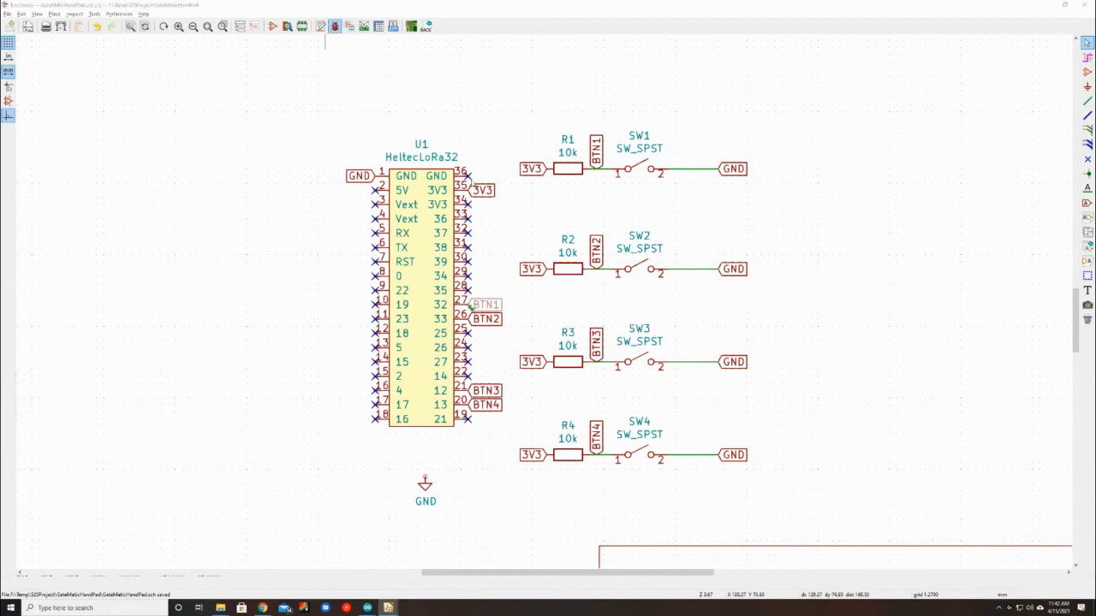
pyautogui.click(877, 403)
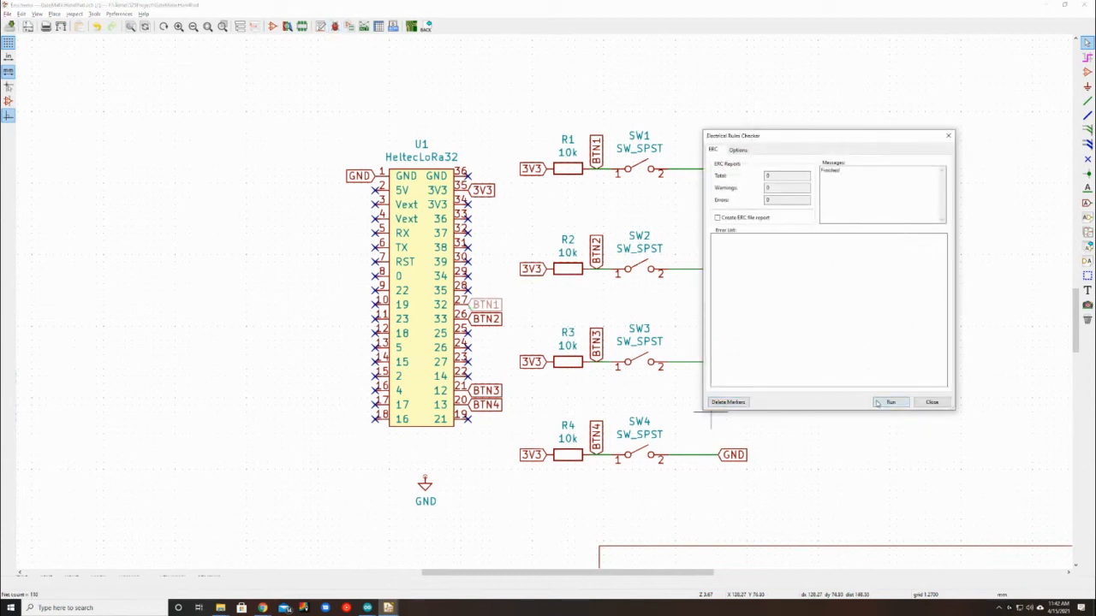
pyautogui.click(931, 402)
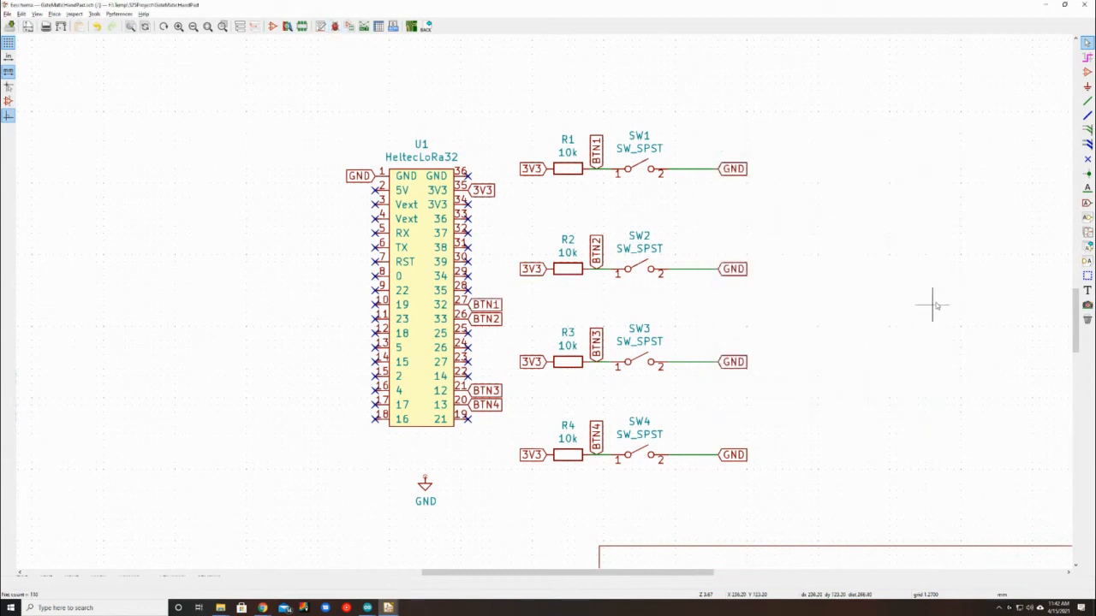
pyautogui.hotkey('ctrl', 's')
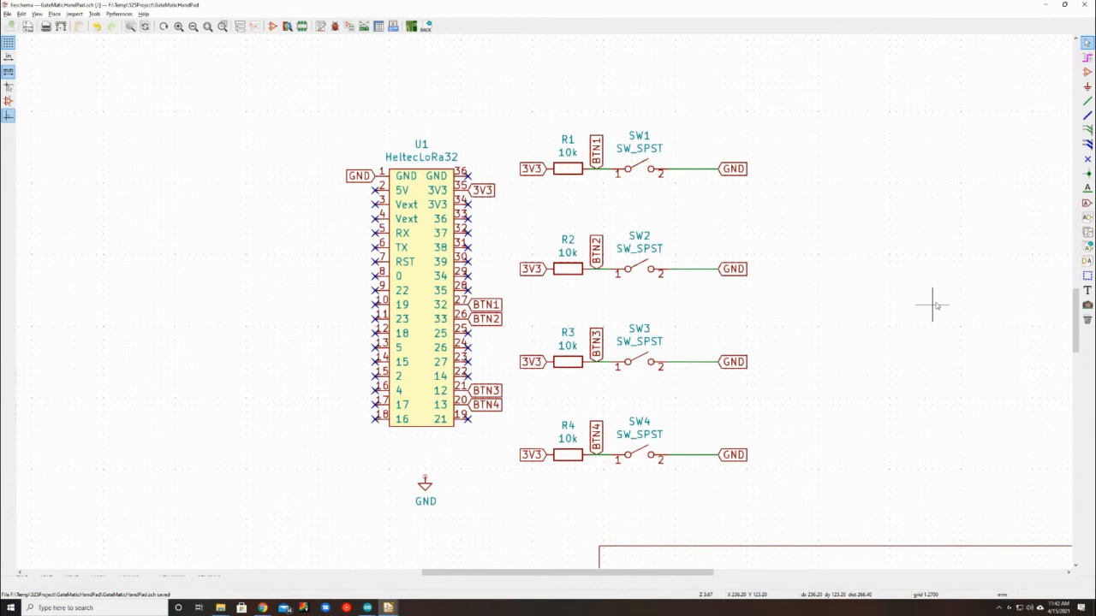
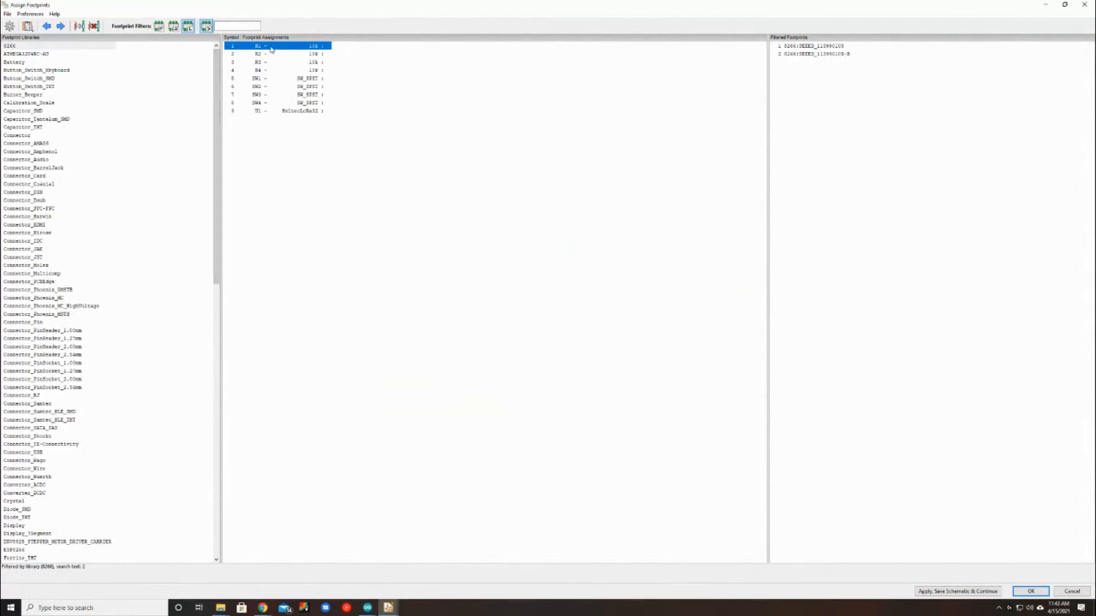
# Select resistor R1 and filter the available footprints to the Resistor_THT library
pyautogui.moveTo(219, 123); pyautogui.dragTo(228, 358)
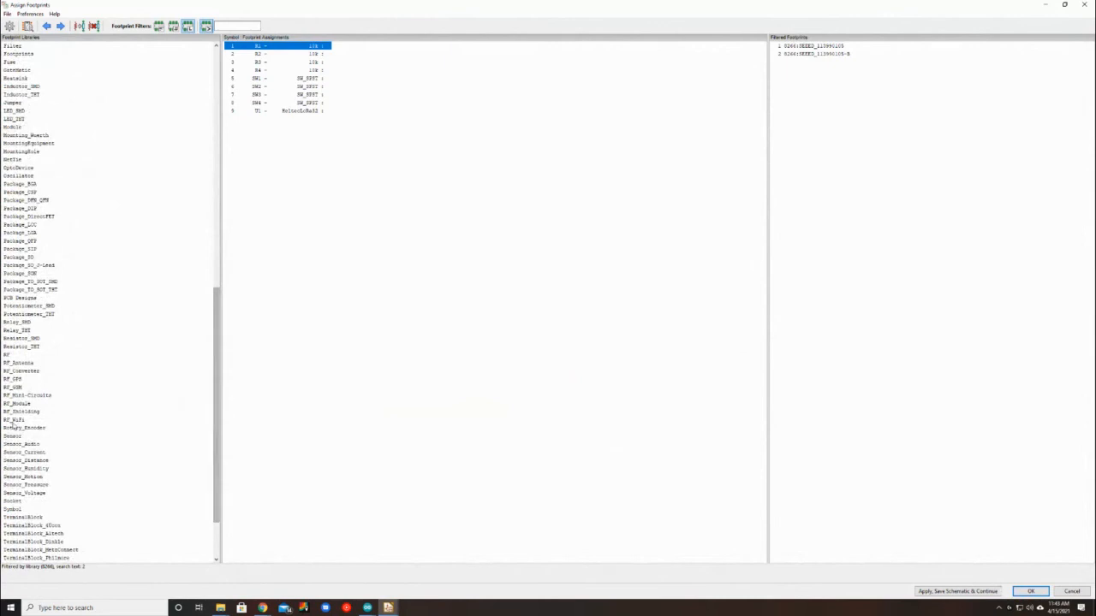
pyautogui.click(279, 89)
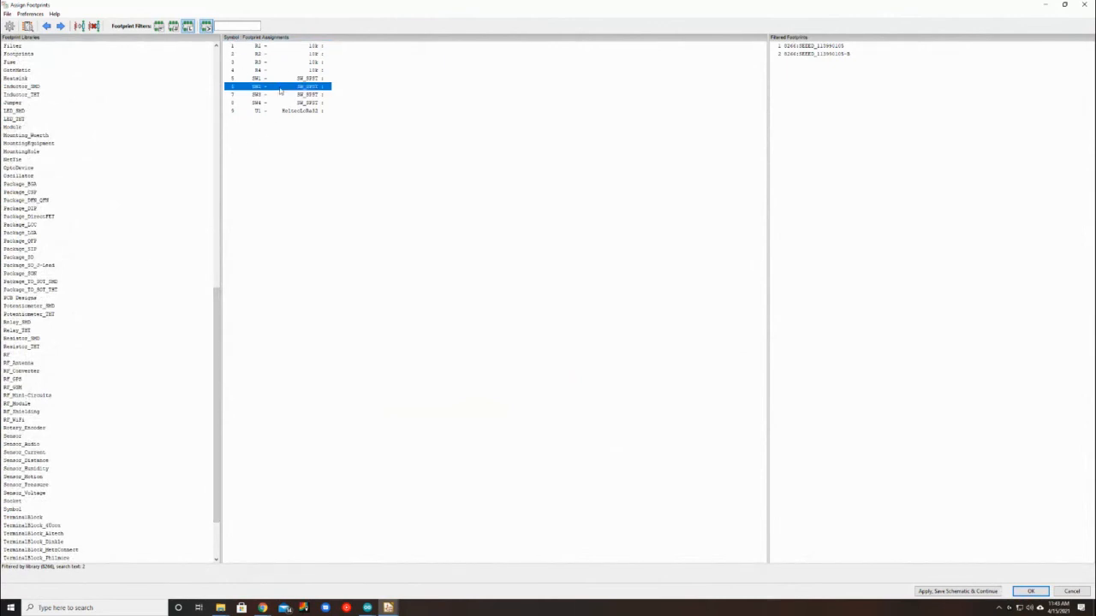
pyautogui.click(286, 54)
pyautogui.click(290, 46)
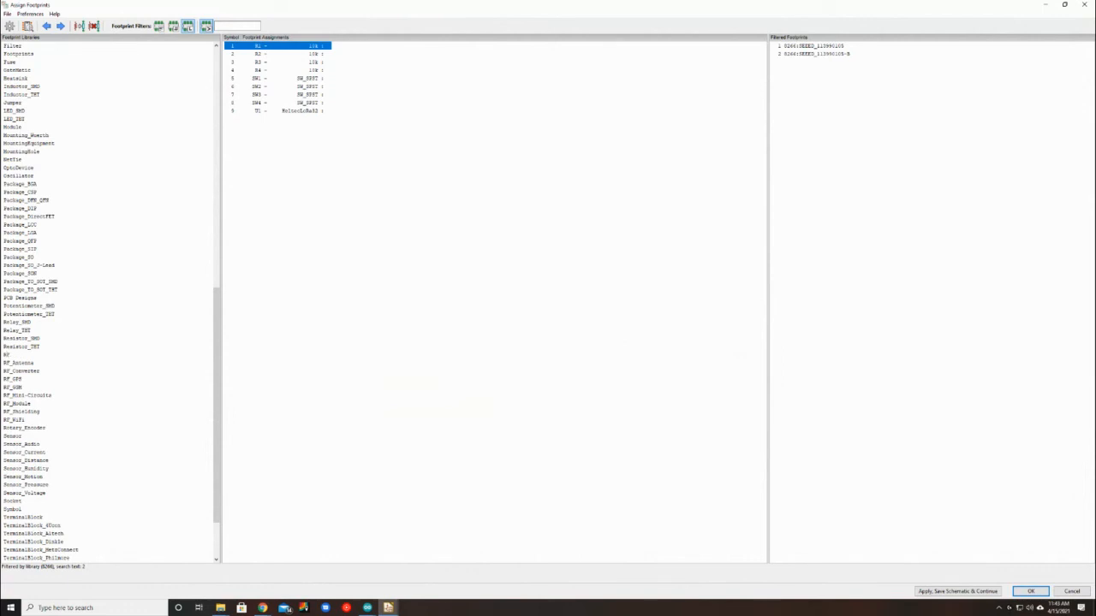
pyautogui.click(7, 348)
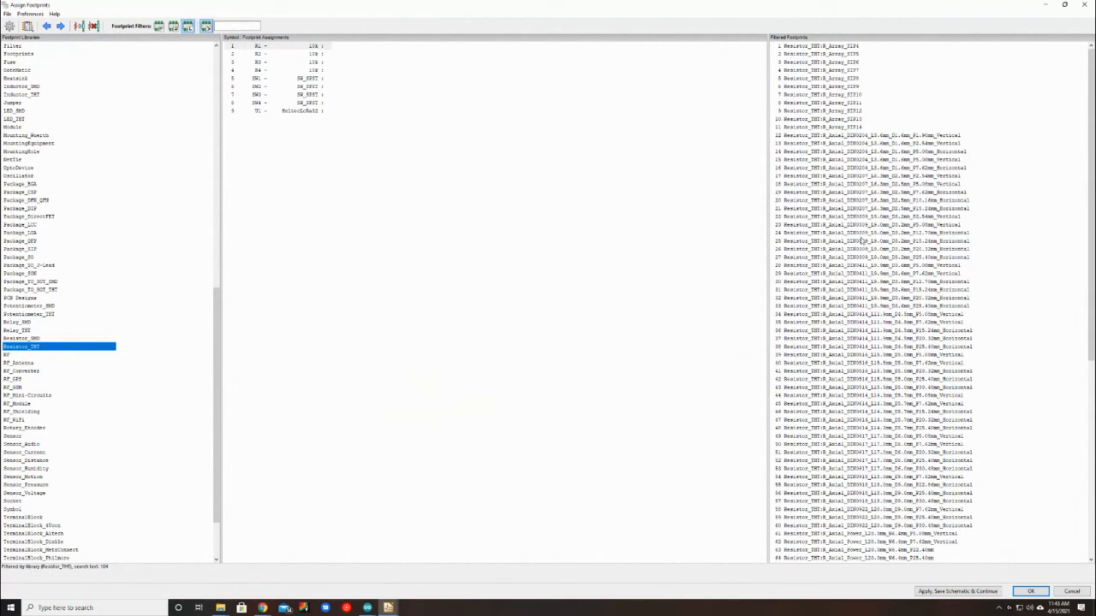
# Assign the R_Axial_DIN0207_L6.3mm_D2.5mm_P7.62mm_Horizontal footprint to resistors R1 through R4
pyautogui.click(824, 144)
pyautogui.click(836, 177)
pyautogui.click(832, 257)
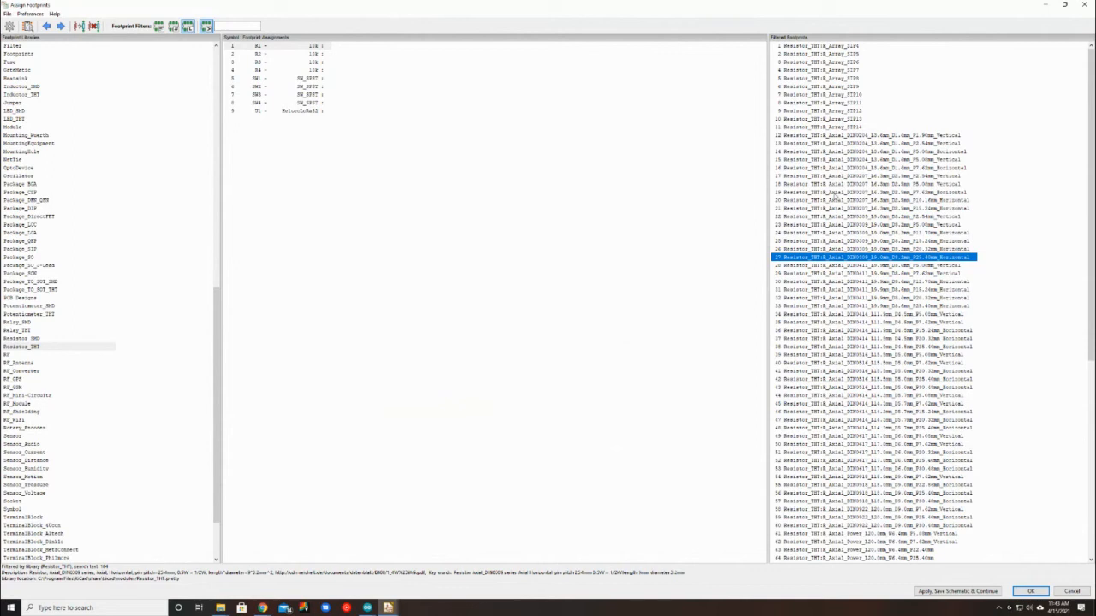
pyautogui.click(835, 193)
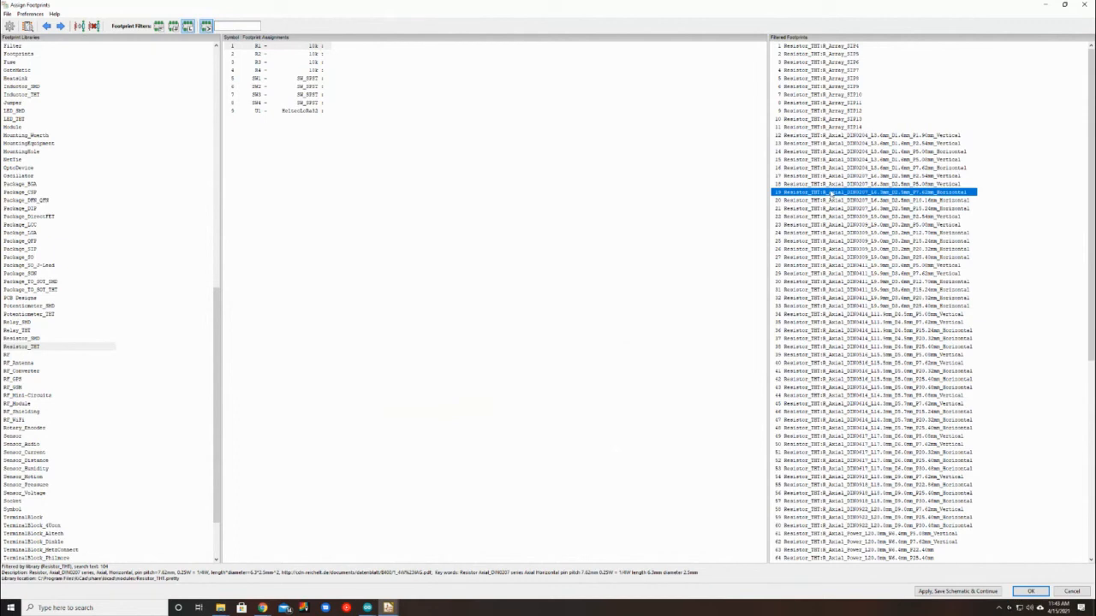
pyautogui.doubleClick(830, 194)
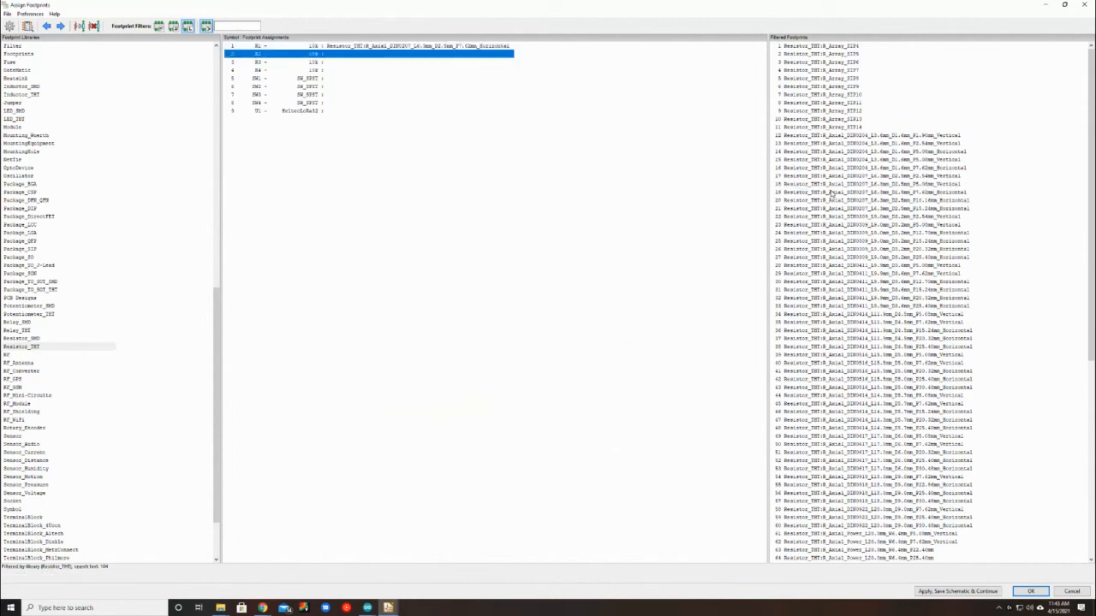
pyautogui.doubleClick(830, 193)
pyautogui.doubleClick(831, 194)
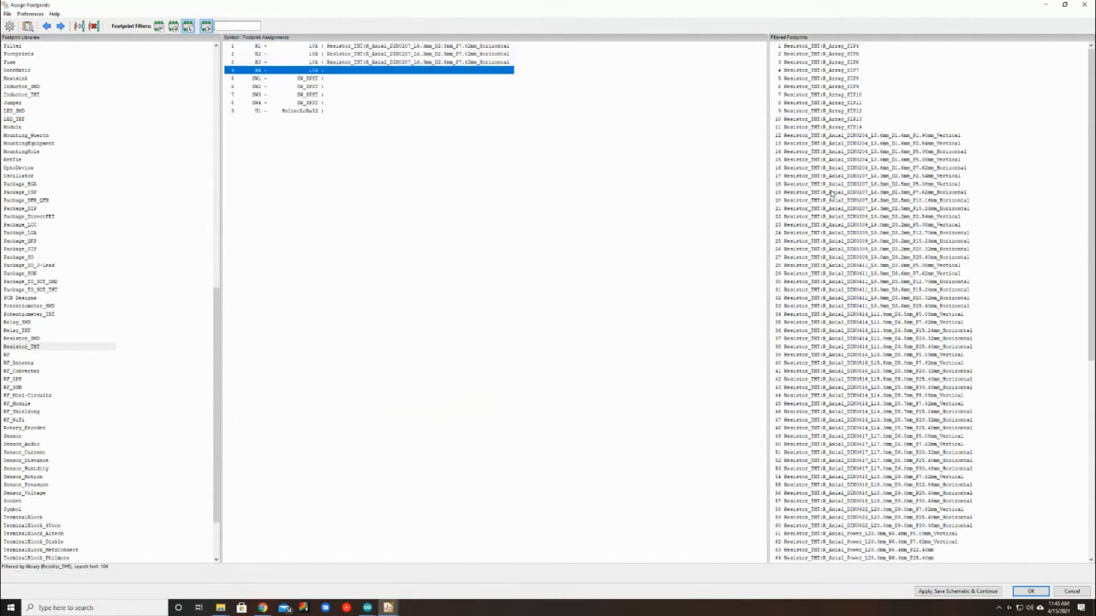
pyautogui.doubleClick(831, 193)
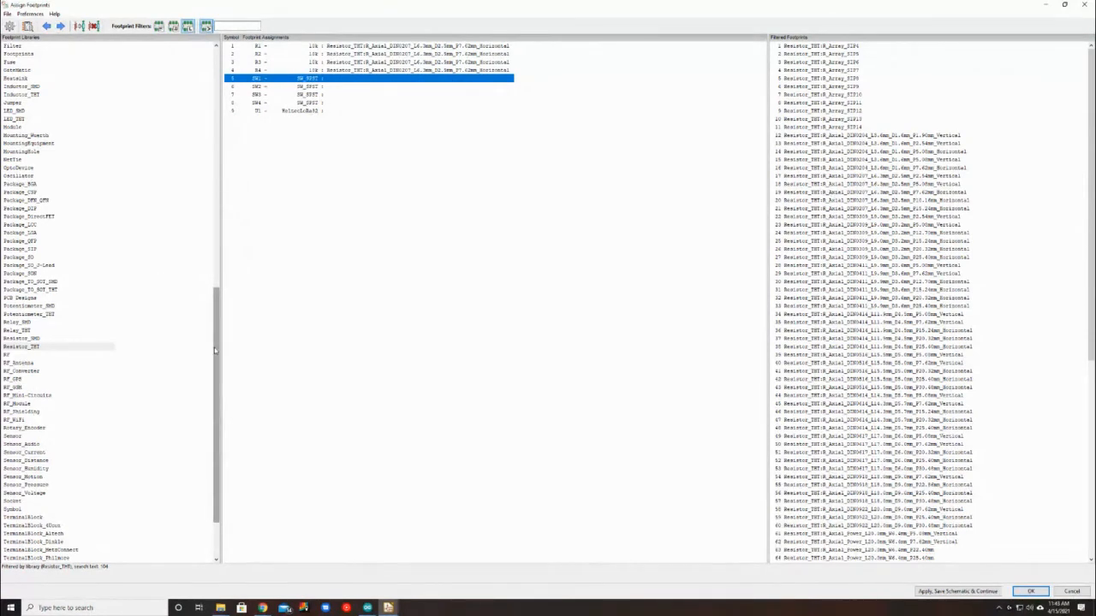
# Filter the footprints to the Button_Switch_THT library and look through its entries for a push-button footprint for SW1
pyautogui.moveTo(214, 347); pyautogui.dragTo(219, 292)
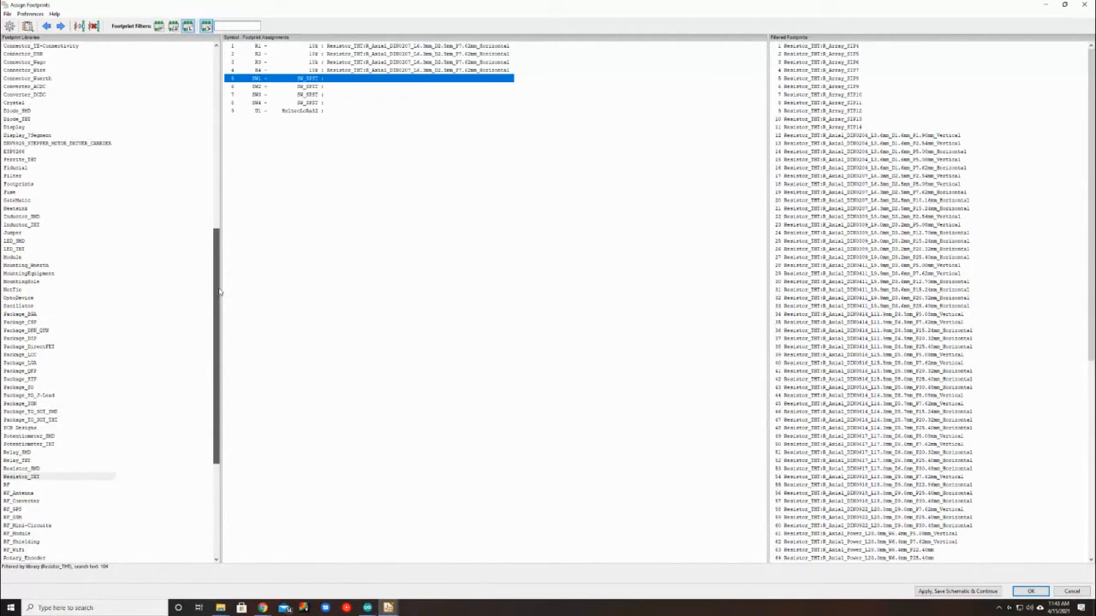
pyautogui.moveTo(219, 292); pyautogui.dragTo(237, 78)
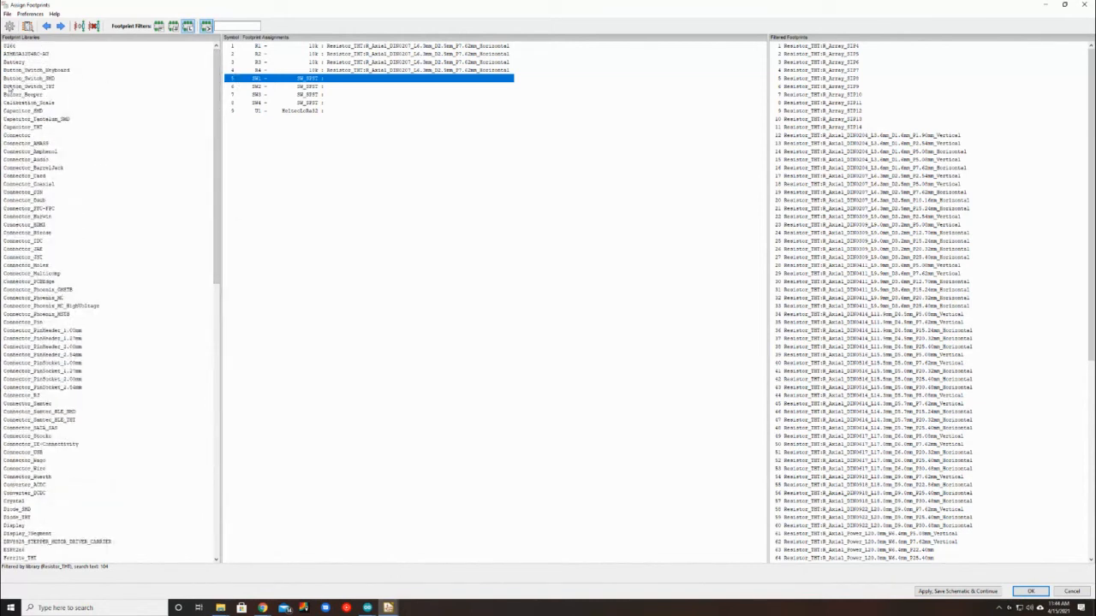
pyautogui.click(10, 86)
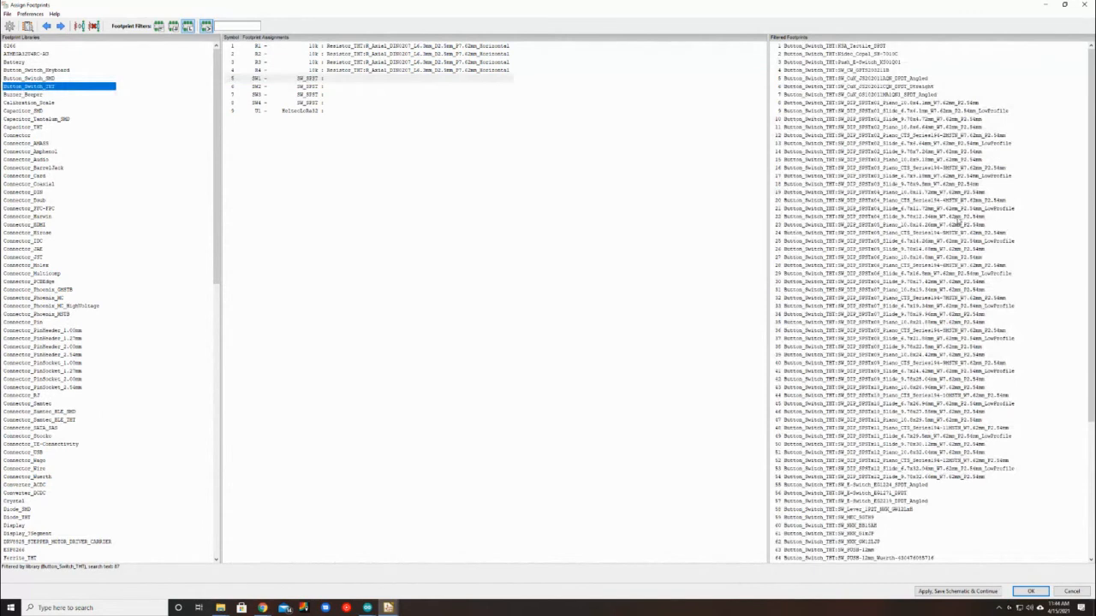
pyautogui.scroll(-8, 963, 221)
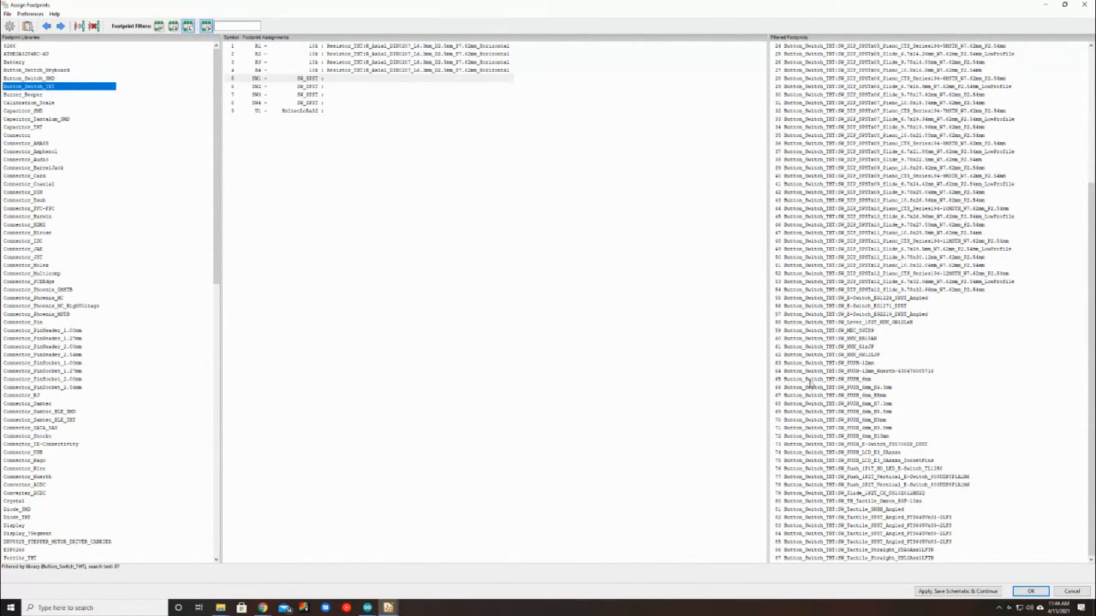
pyautogui.click(793, 381)
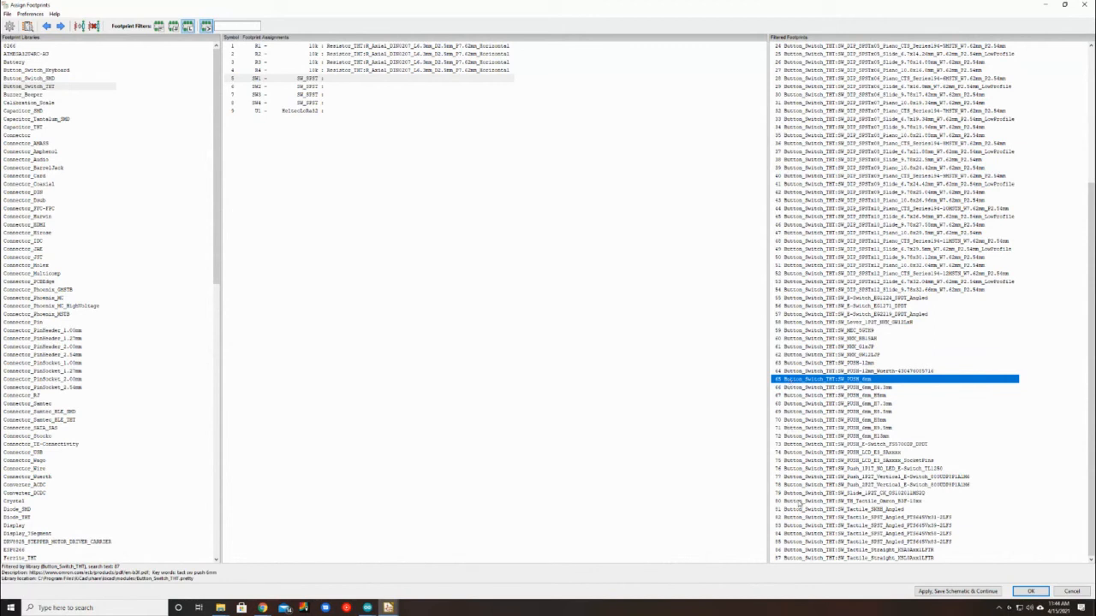
pyautogui.scroll(4, 804, 476)
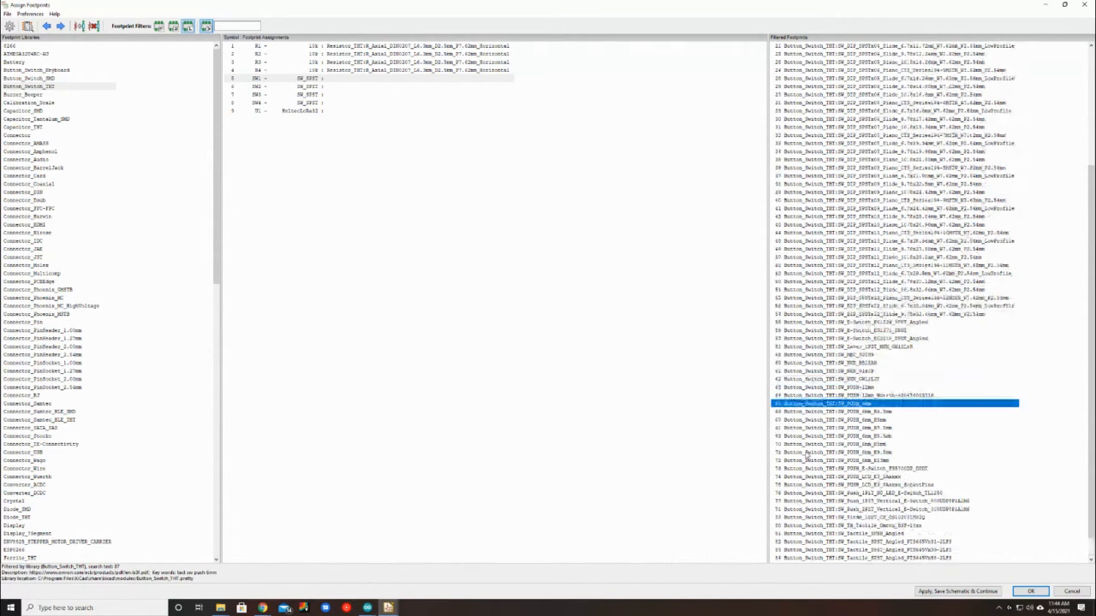
pyautogui.scroll(4, 805, 454)
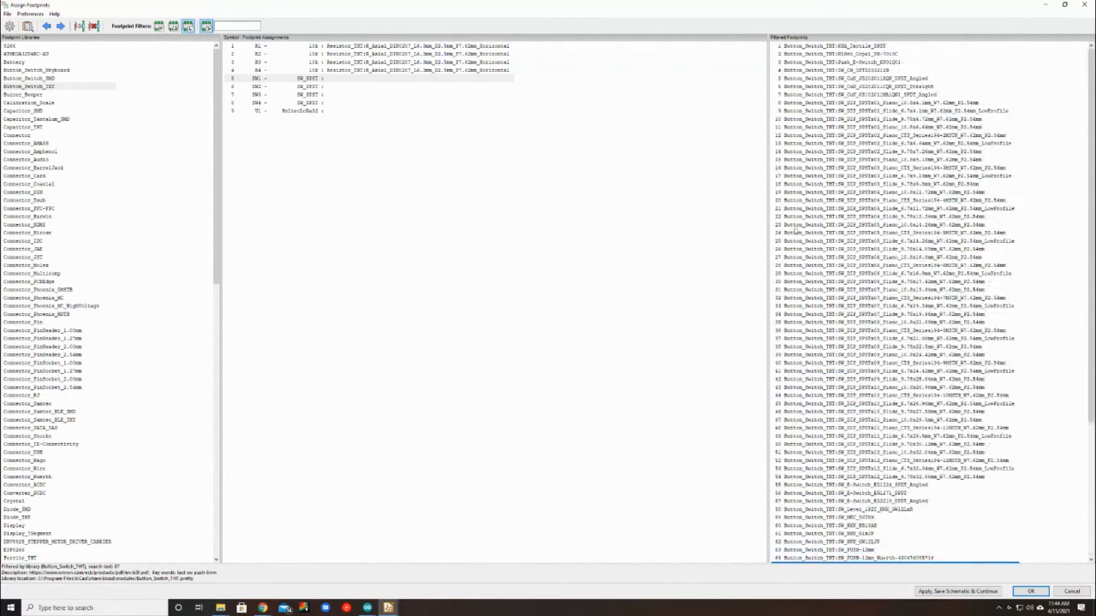
pyautogui.scroll(-8, 802, 274)
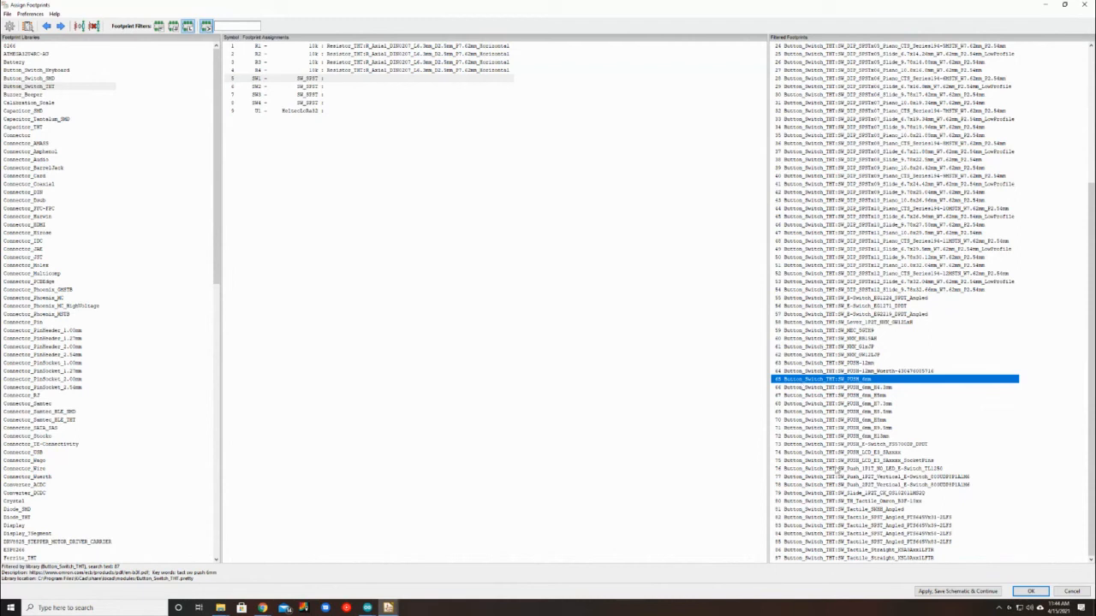
# Assign the SW_TH_Tactile_Omron_B3F-10xx footprint to switches SW1 through SW4
pyautogui.click(828, 507)
pyautogui.click(828, 502)
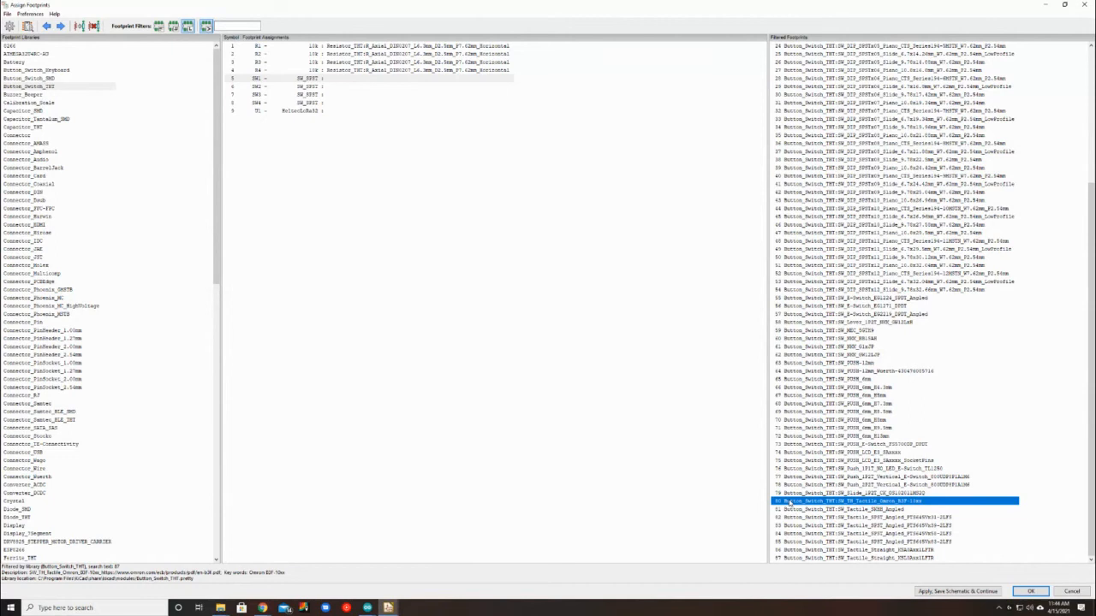
pyautogui.doubleClick(777, 503)
pyautogui.doubleClick(777, 504)
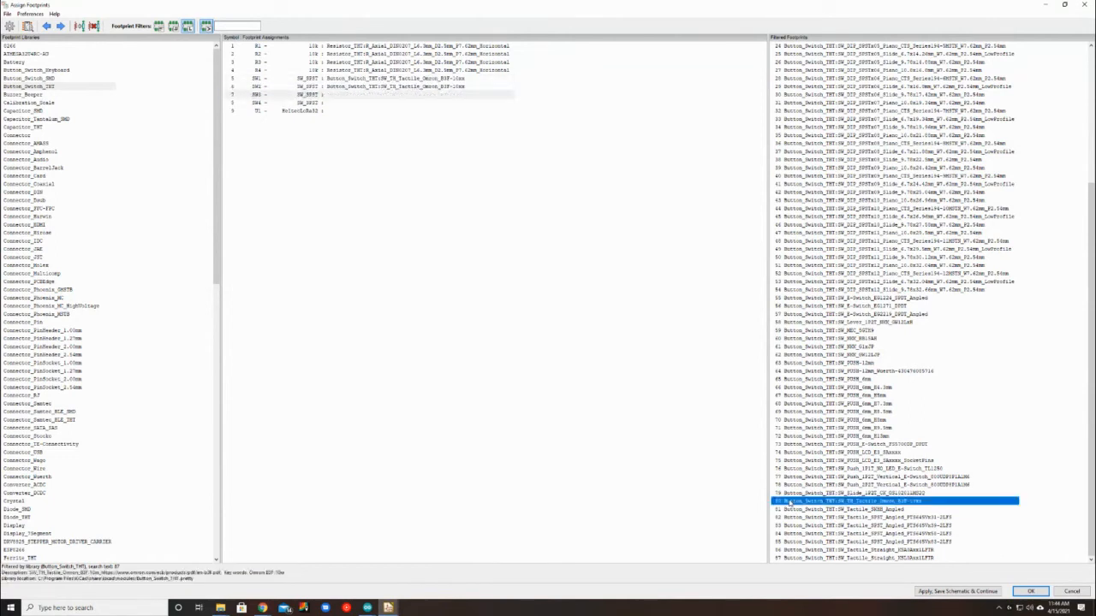
pyautogui.doubleClick(777, 504)
pyautogui.doubleClick(777, 503)
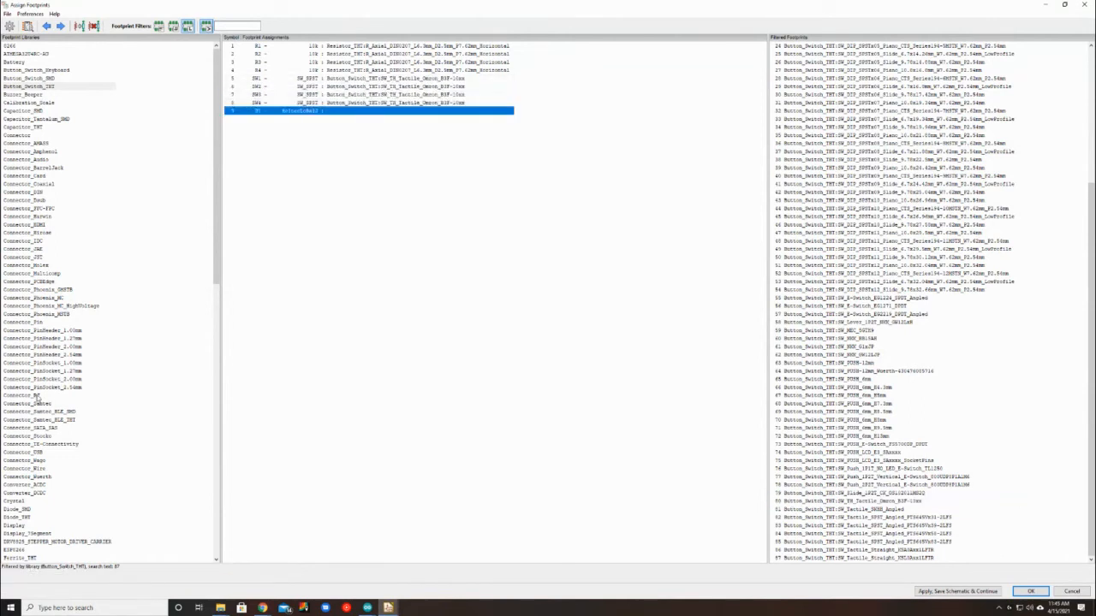
# Check the GateMatic and PCB Designs libraries for a footprint that matches the HeltecLoRa32 module U1
pyautogui.scroll(-1, 83, 348)
pyautogui.scroll(1, 84, 348)
pyautogui.scroll(-4, 112, 291)
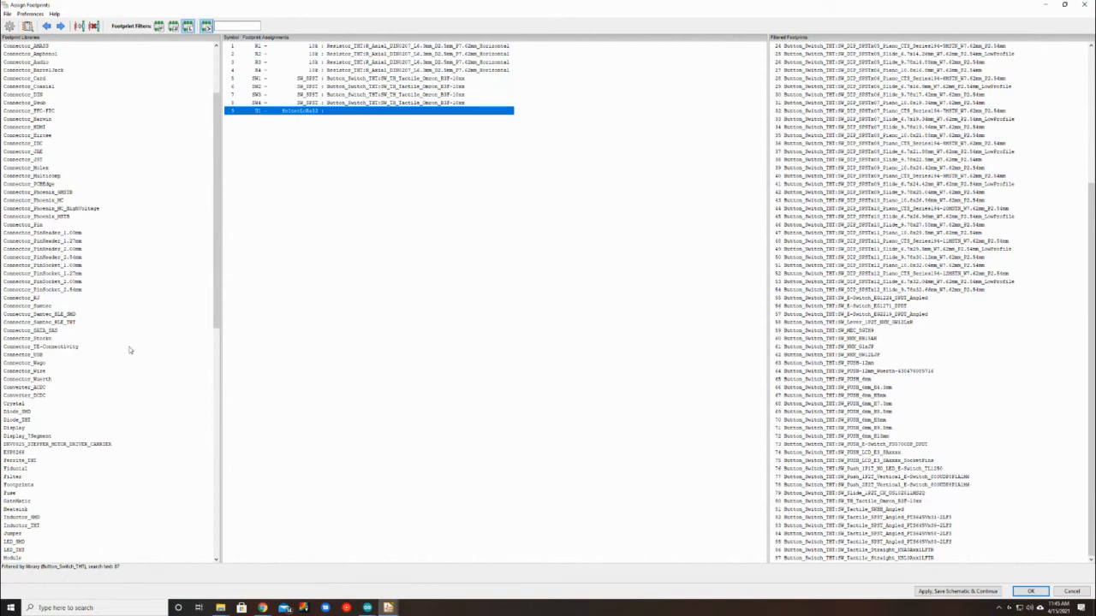
pyautogui.scroll(4, 133, 306)
pyautogui.scroll(-5, 145, 269)
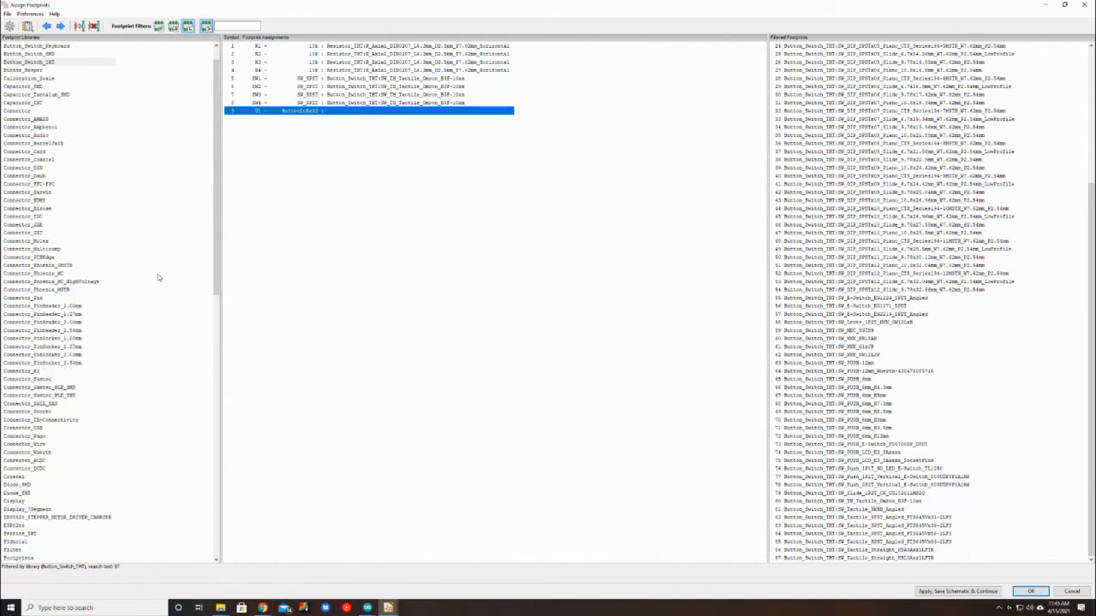
pyautogui.scroll(-1, 158, 278)
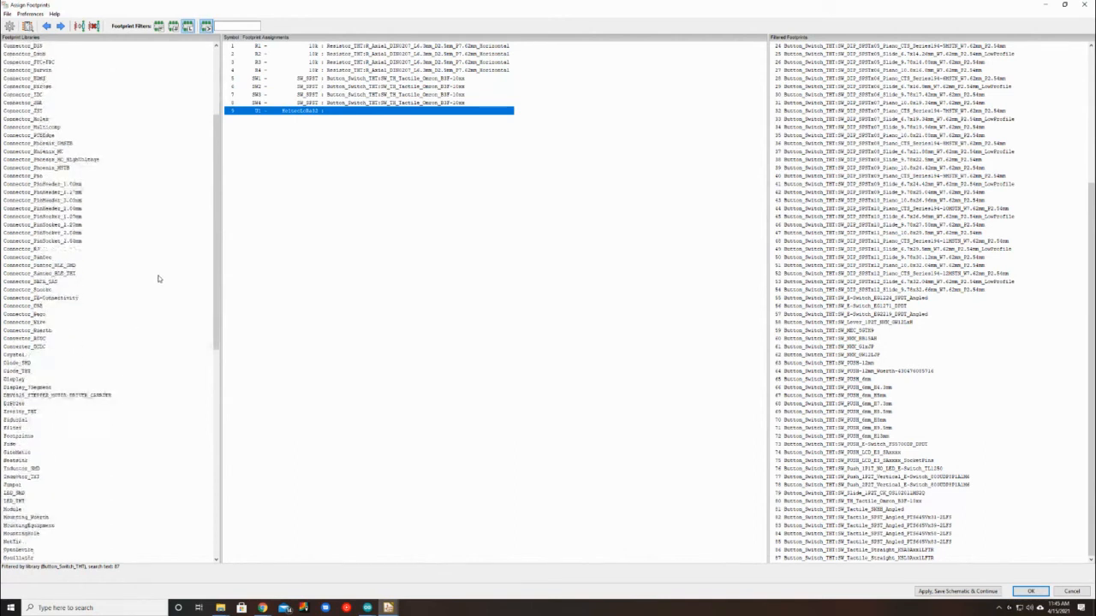
pyautogui.scroll(-2, 158, 278)
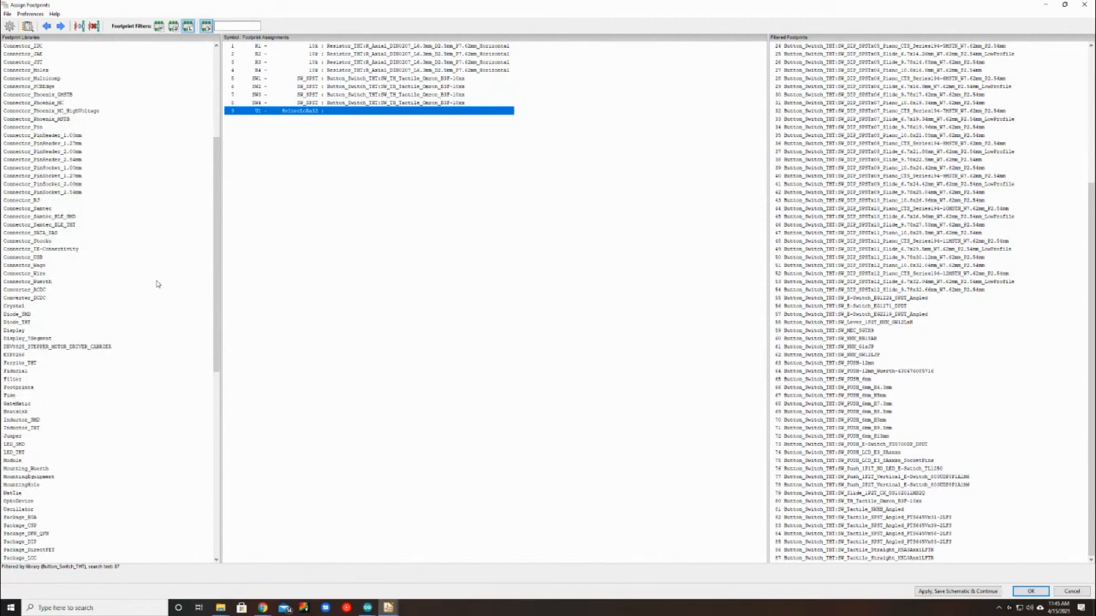
pyautogui.click(8, 404)
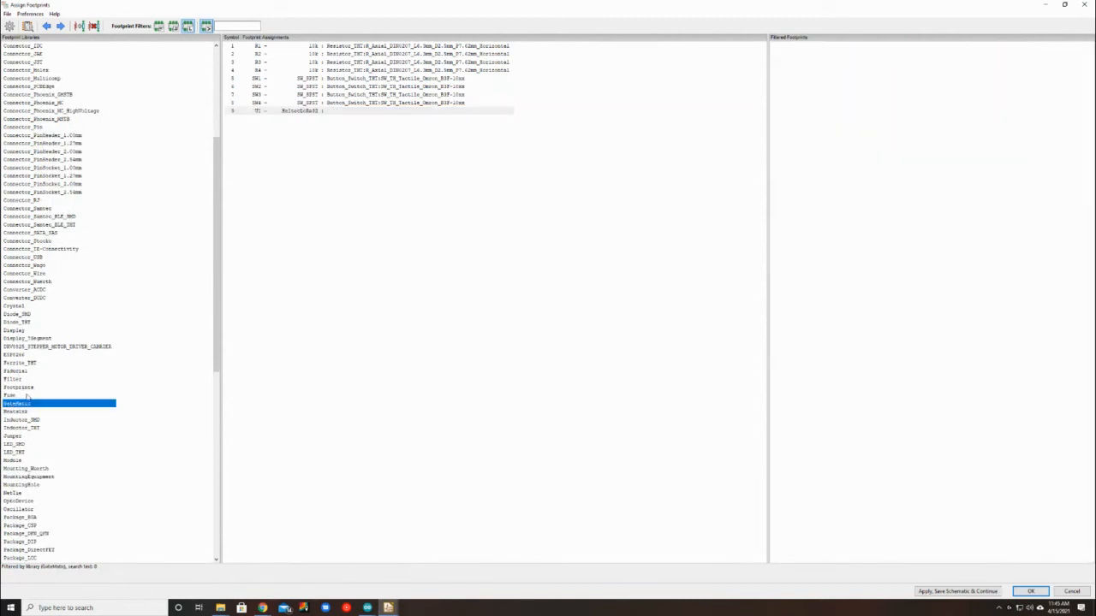
pyautogui.scroll(-6, 99, 387)
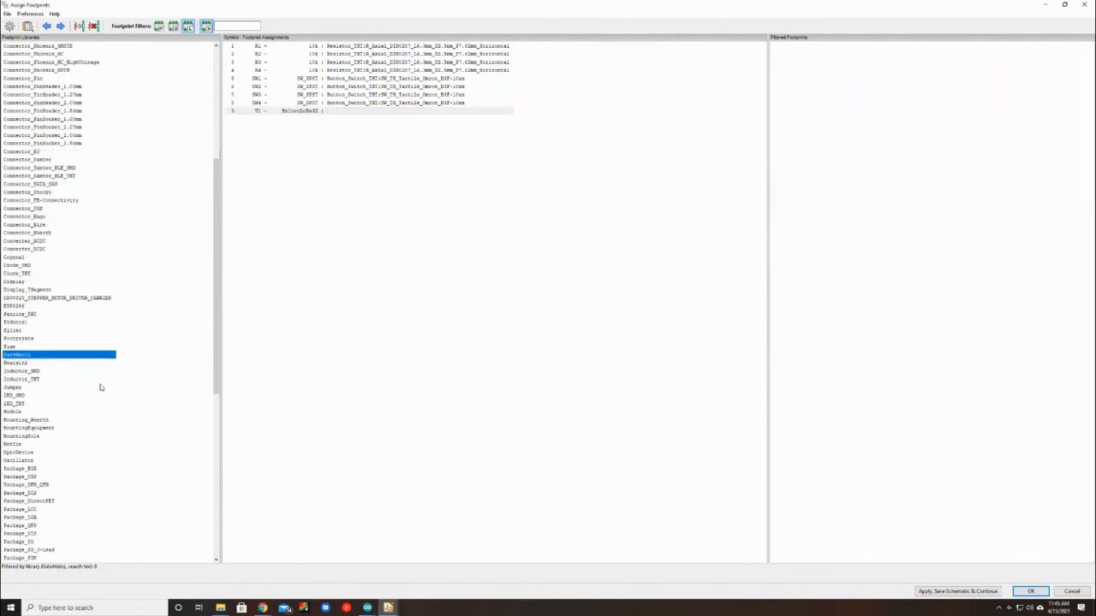
pyautogui.scroll(-1, 101, 388)
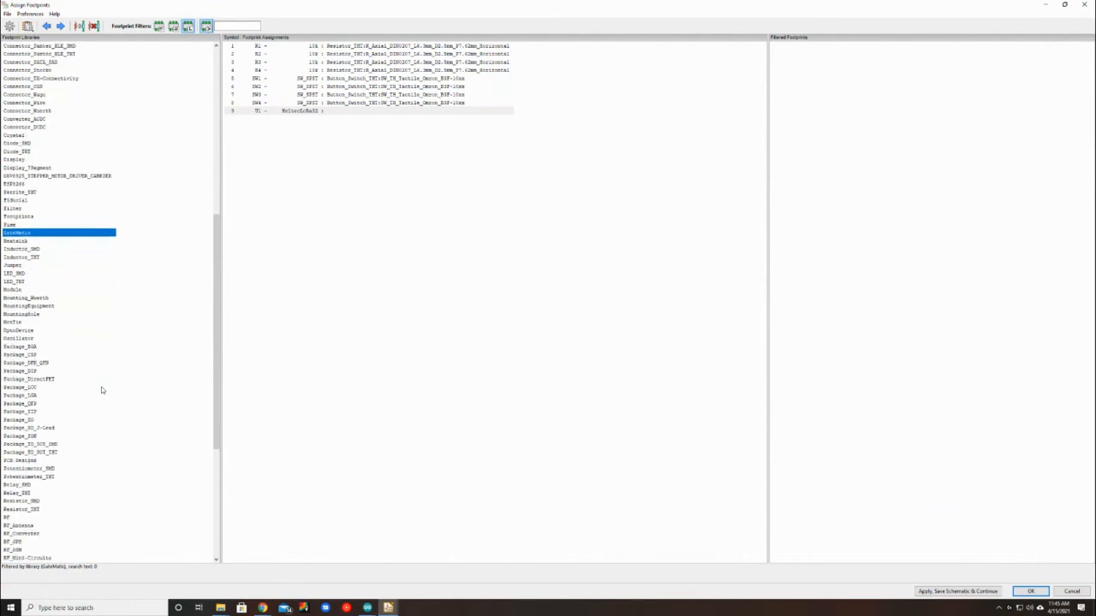
pyautogui.click(22, 461)
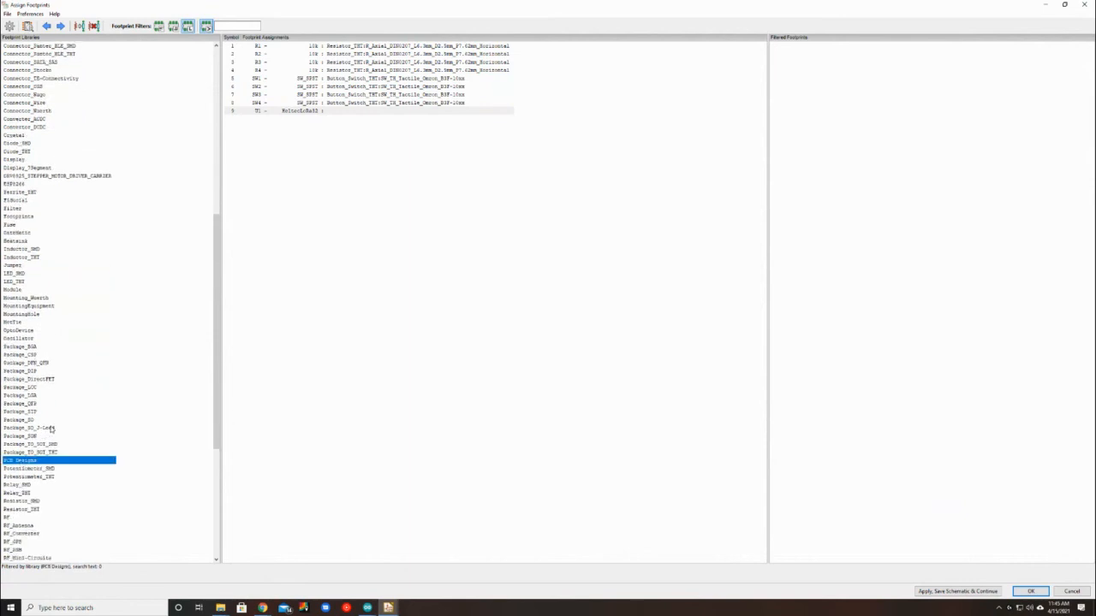
# Look through the full list of footprint libraries for one suited to the HeltecLoRa32 module U1
pyautogui.scroll(-5, 57, 430)
pyautogui.scroll(-5, 56, 431)
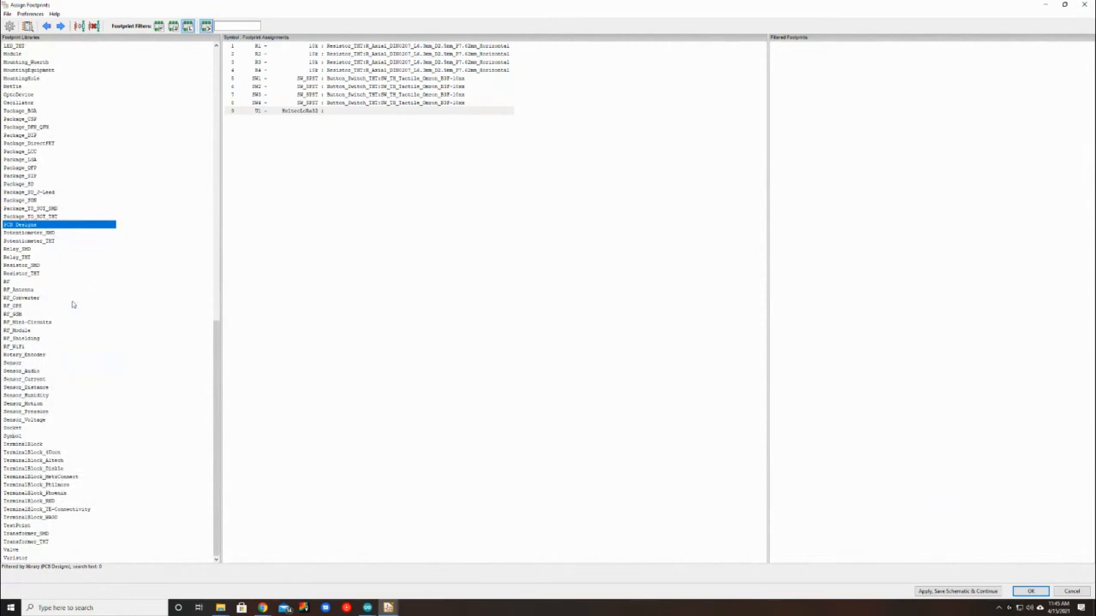
pyautogui.scroll(4, 36, 278)
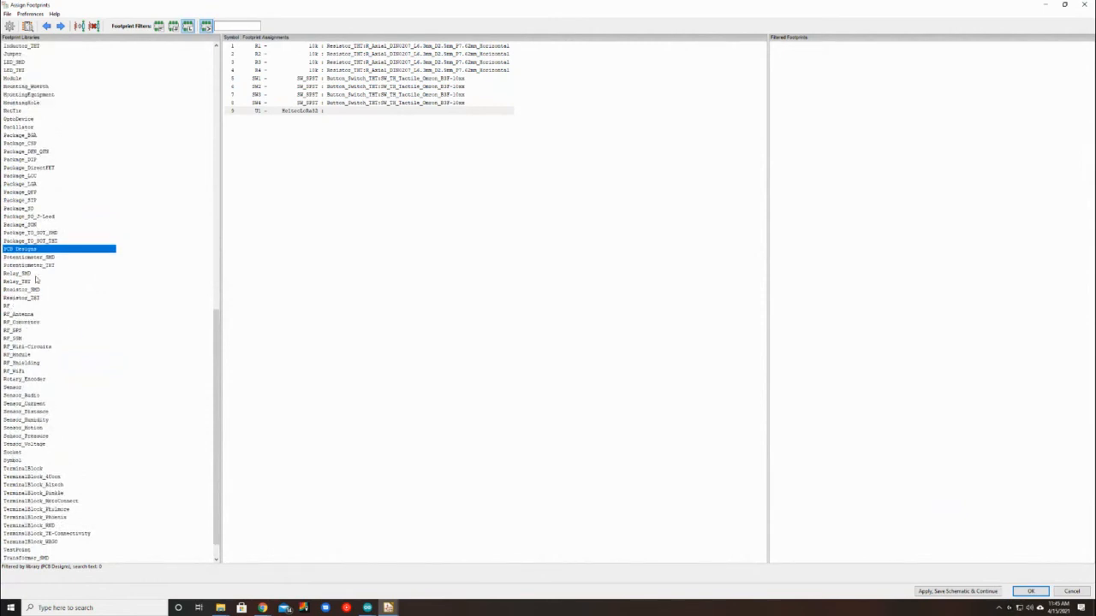
pyautogui.scroll(1, 36, 276)
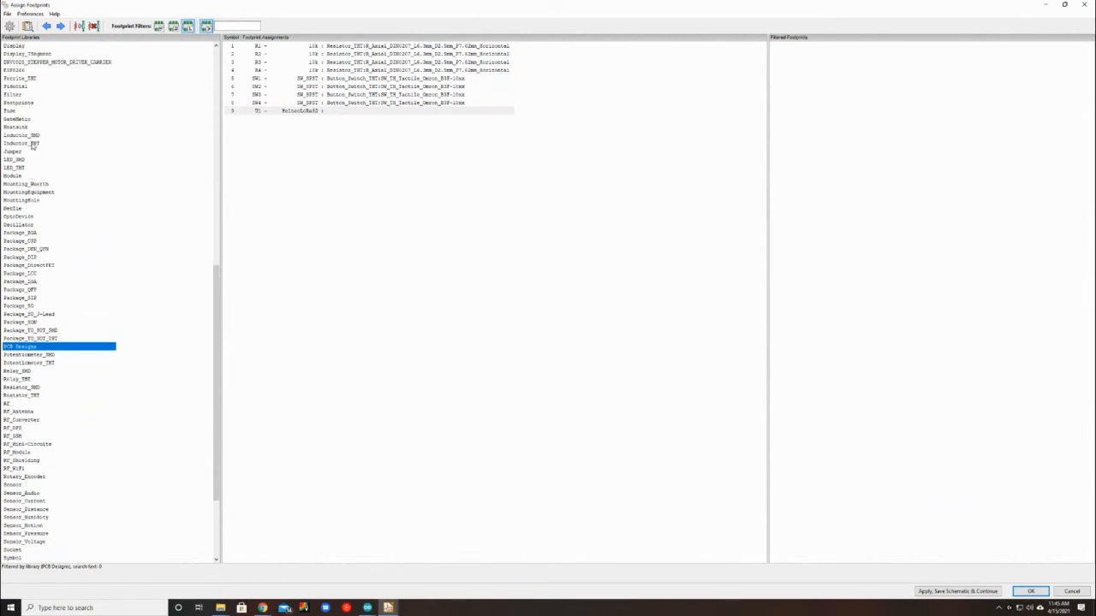
pyautogui.scroll(3, 32, 146)
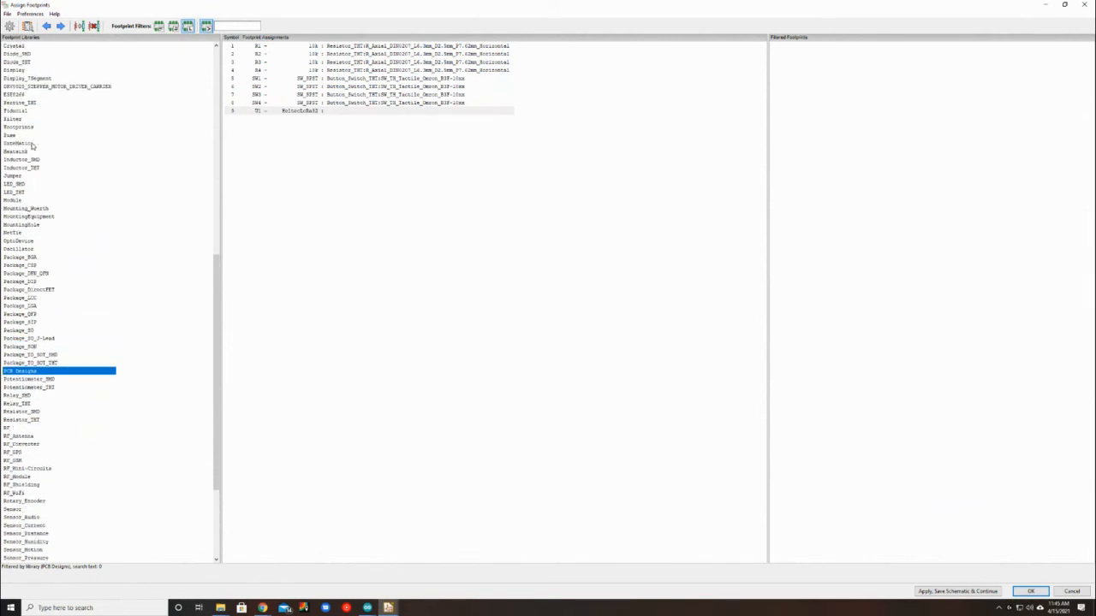
pyautogui.scroll(6, 33, 145)
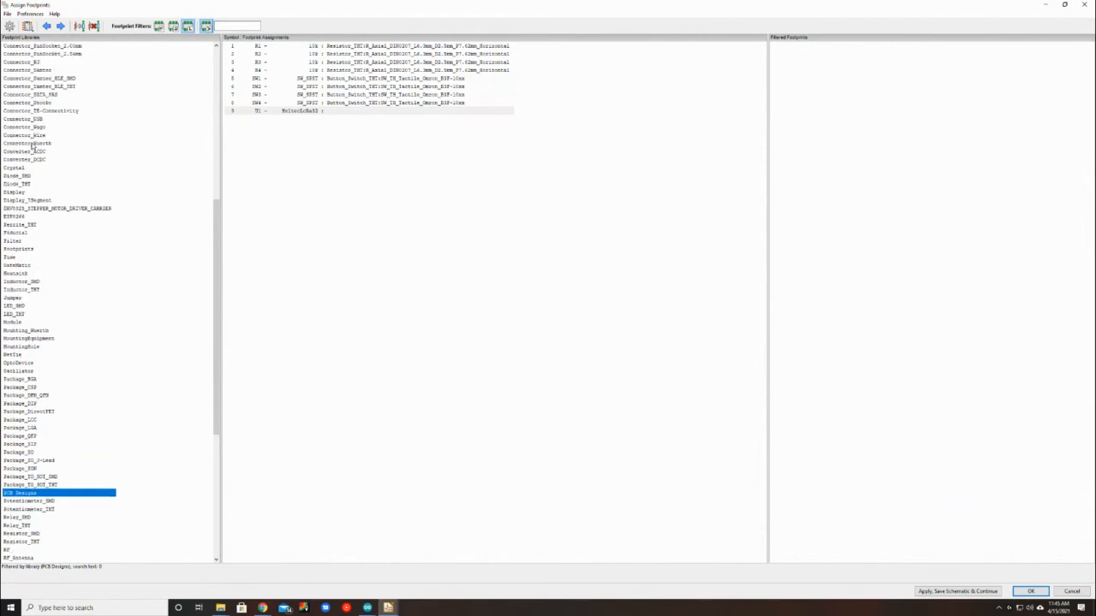
pyautogui.scroll(10, 33, 145)
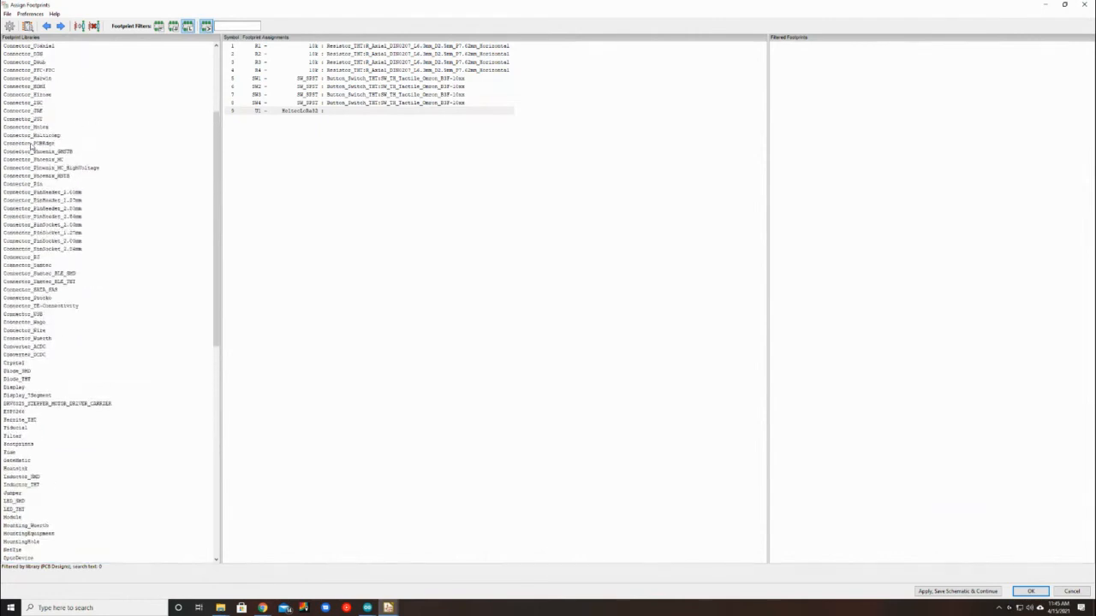
pyautogui.scroll(1, 32, 146)
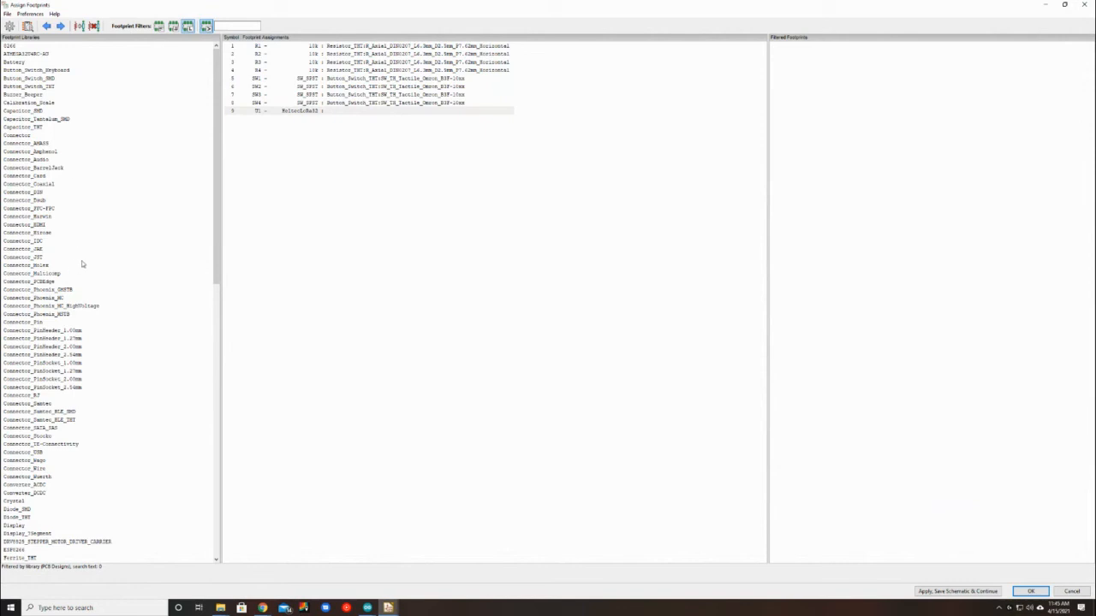
# Check the DRV8825_STEPPER_MOTOR_DRIVER_CARRIER library and the remaining library list for a U1 footprint, and save the existing assignments to the schematic
pyautogui.scroll(-1, 75, 310)
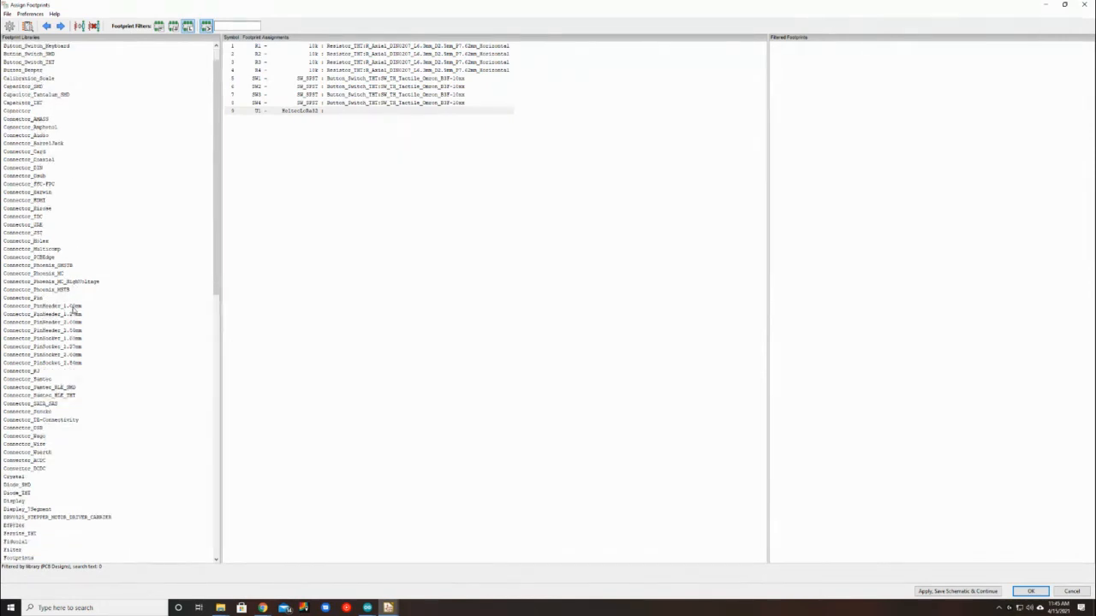
pyautogui.scroll(-1, 75, 310)
pyautogui.scroll(-1, 75, 310)
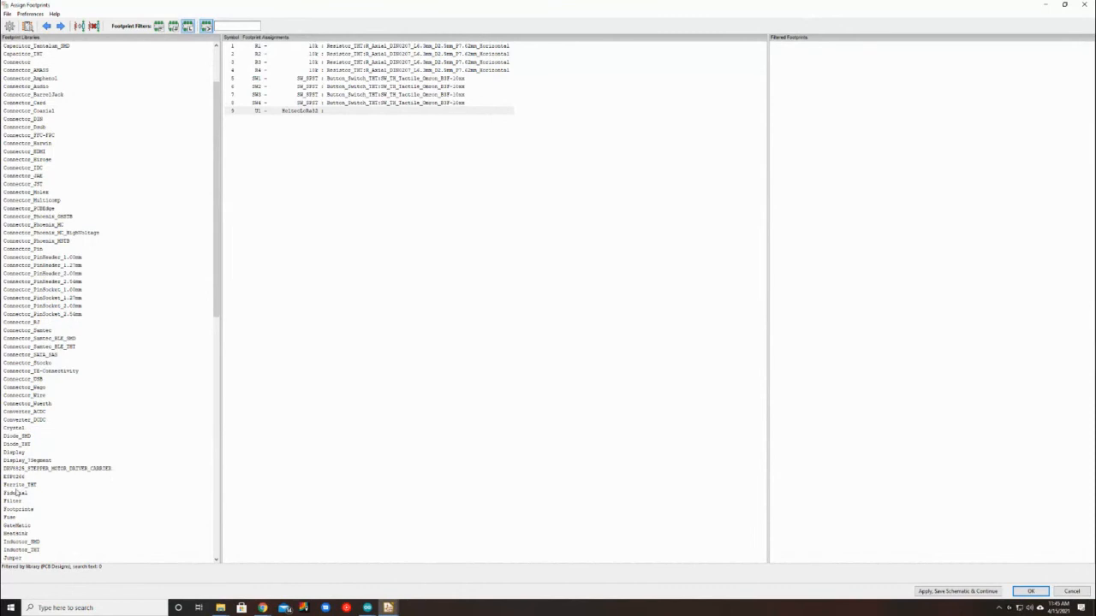
pyautogui.click(24, 469)
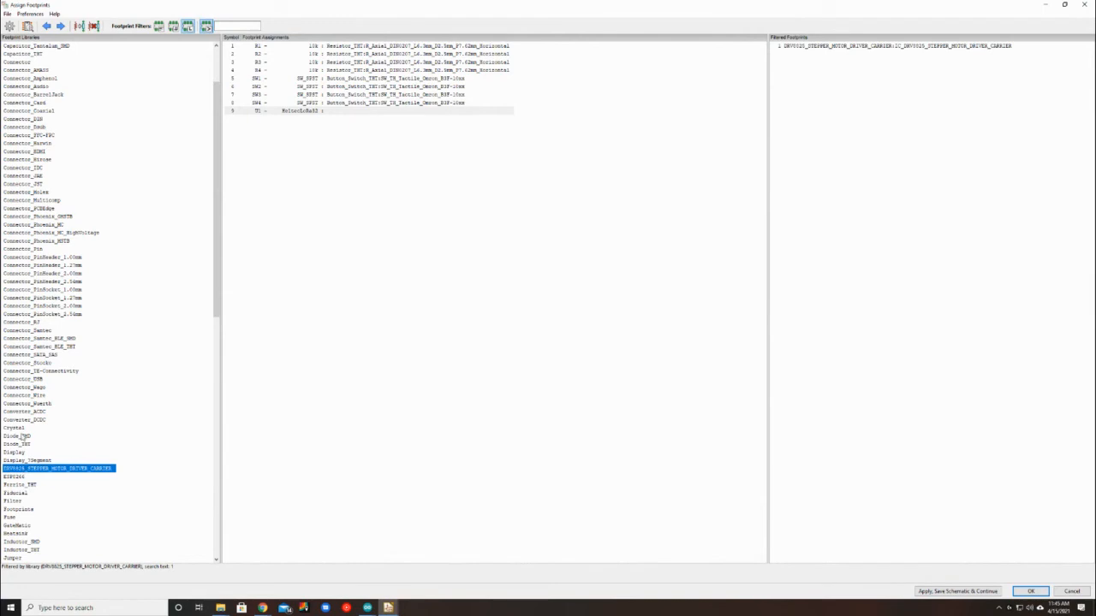
pyautogui.scroll(-1, 40, 438)
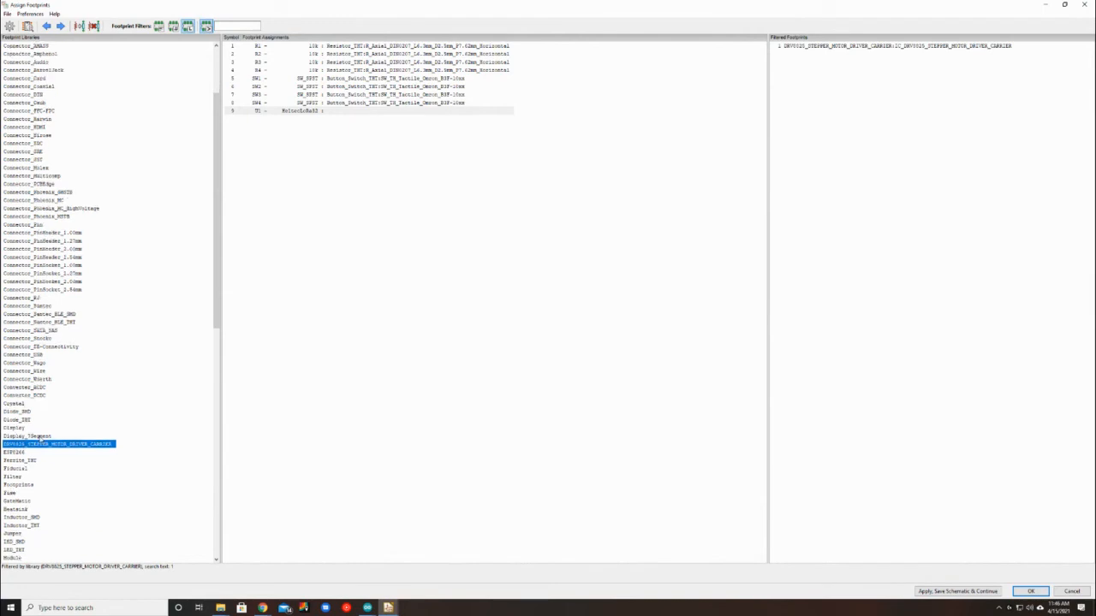
pyautogui.scroll(-2, 40, 438)
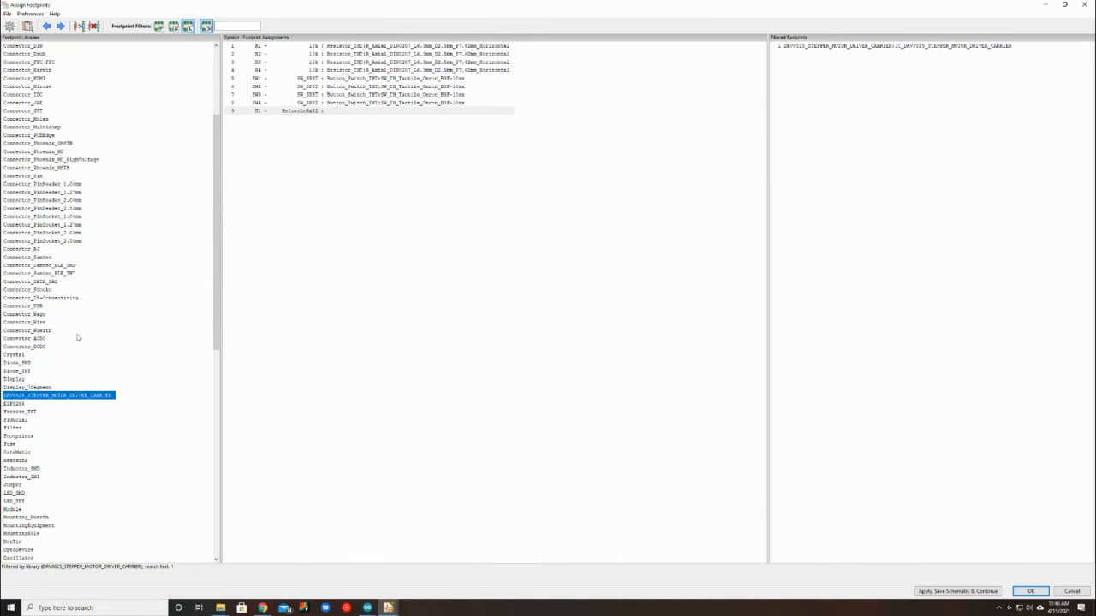
pyautogui.scroll(-3, 75, 343)
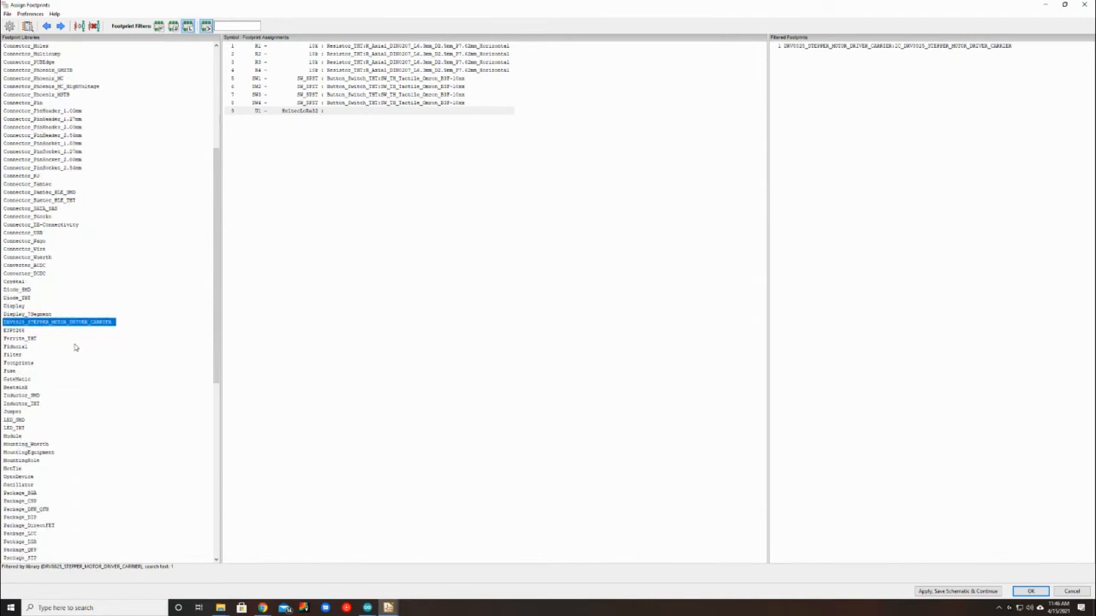
pyautogui.scroll(-15, 74, 347)
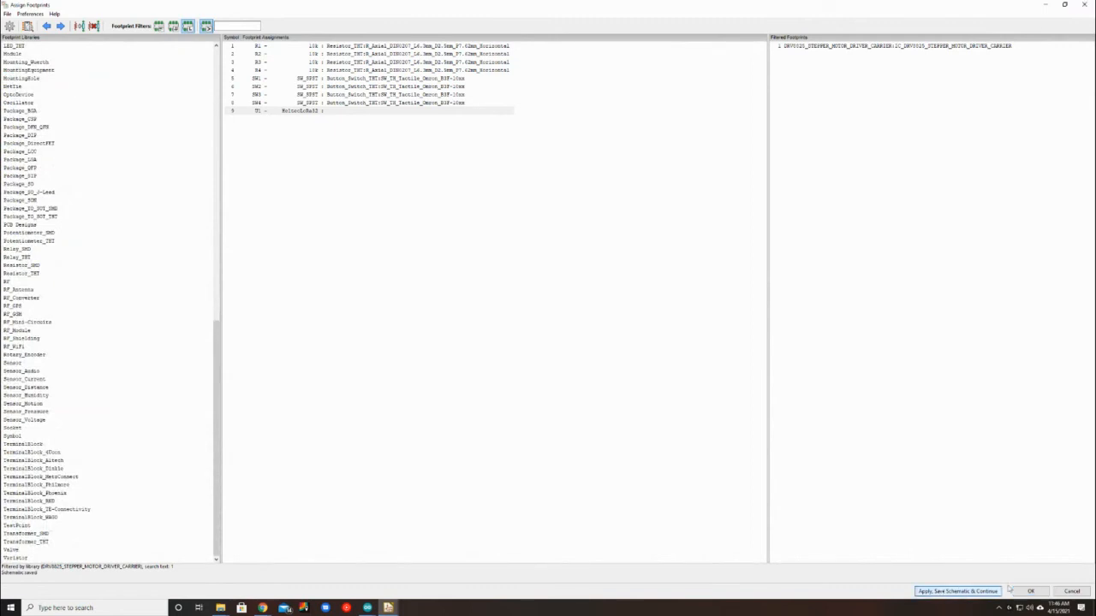
pyautogui.click(1034, 594)
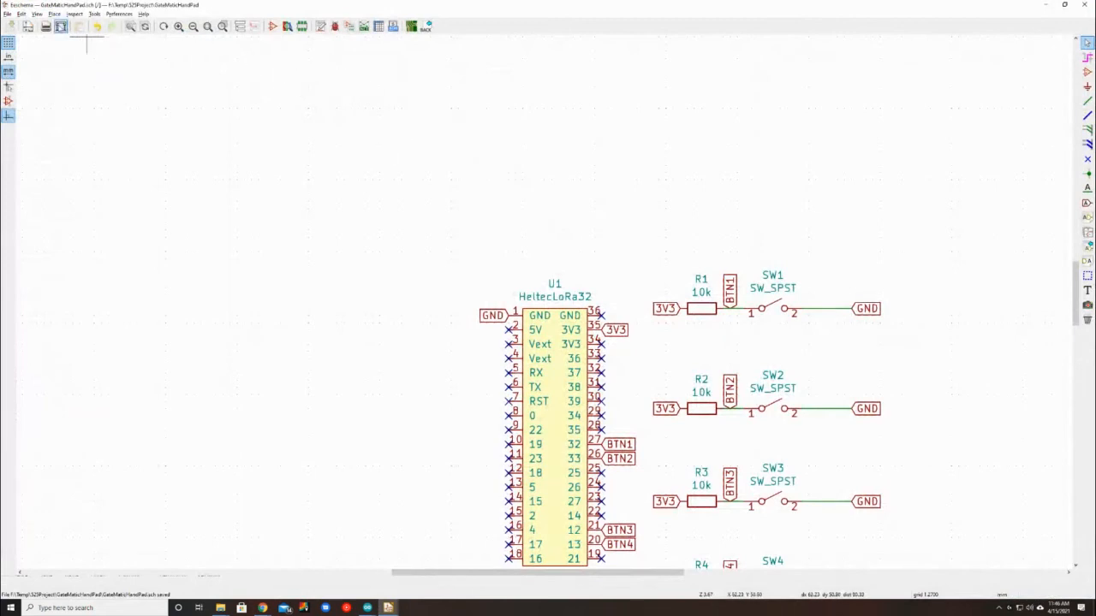
# Switch to the KiCad project manager window and open the Footprint Editor
pyautogui.hotkey('alt', 'Tab')
pyautogui.hotkey('alt', 'Tab')
pyautogui.hotkey('alt', 'Tab')
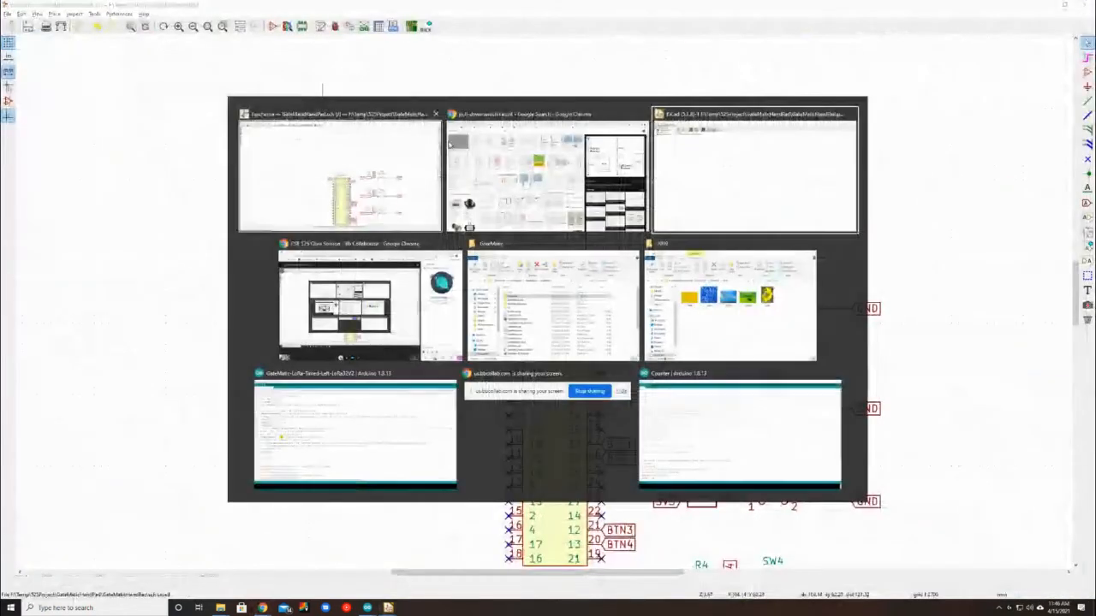
pyautogui.hotkey('alt', 'Tab')
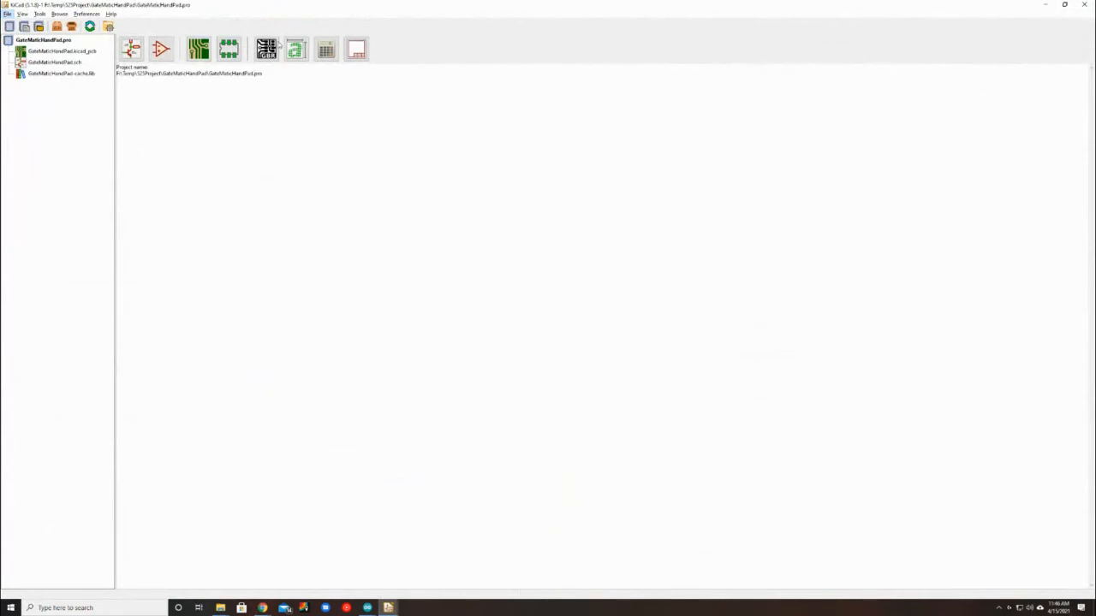
pyautogui.click(66, 14)
pyautogui.click(88, 14)
pyautogui.click(229, 49)
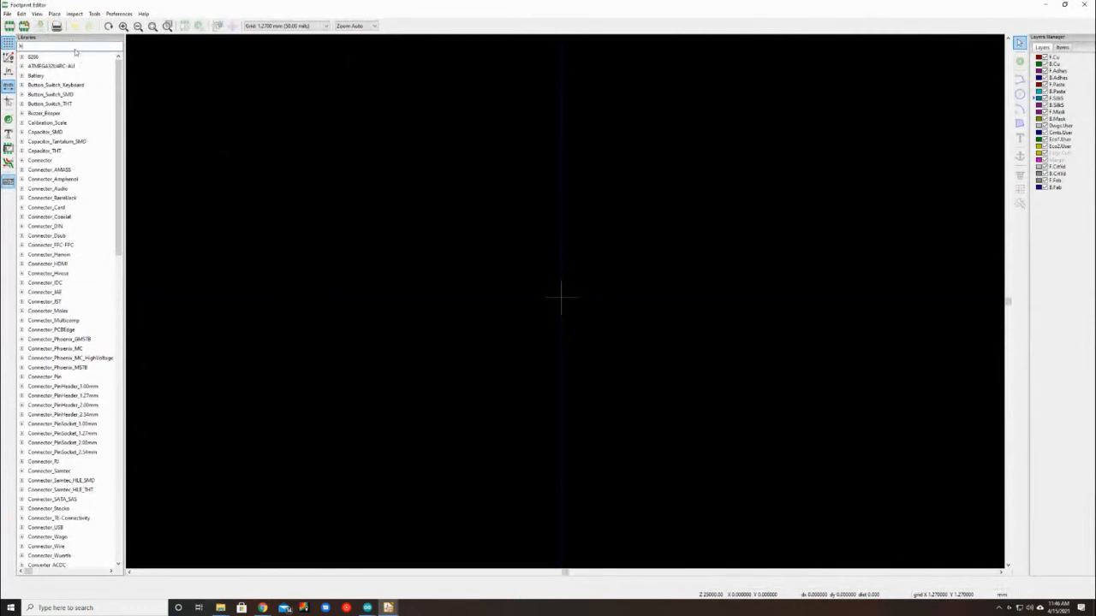
# Search the footprint libraries for "he" and open the HeltecLoRa32 footprint to identify the library that holds it
pyautogui.write('e')
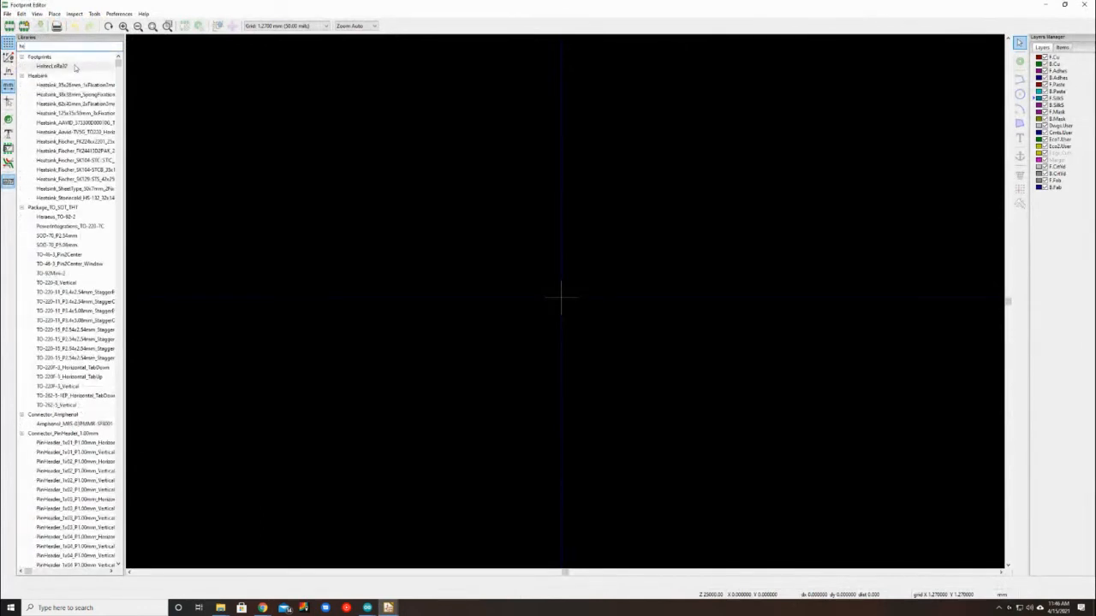
pyautogui.click(75, 66)
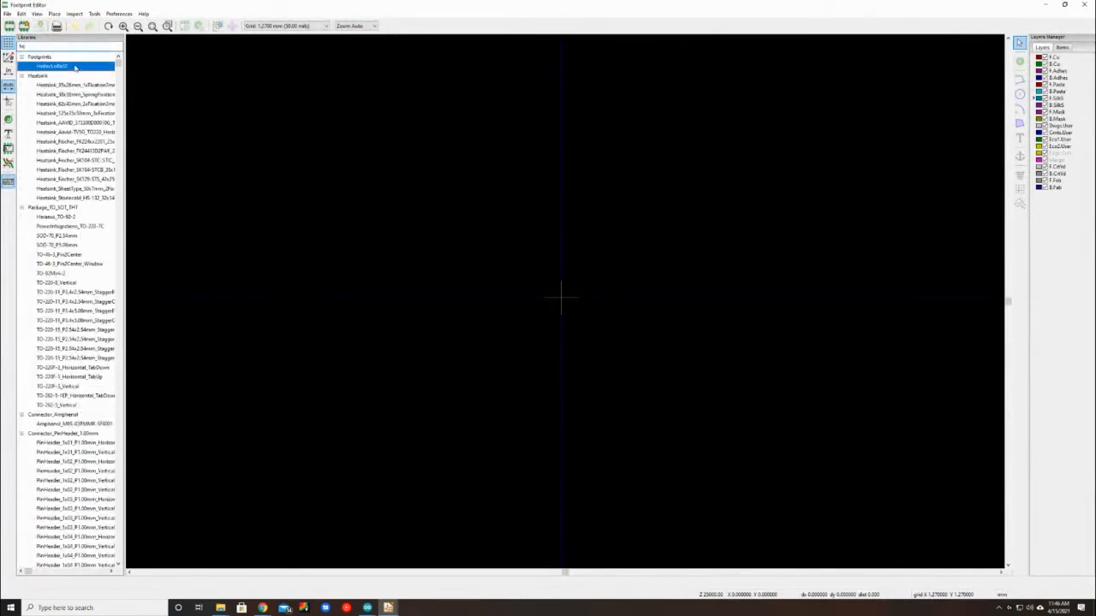
pyautogui.rightClick(74, 66)
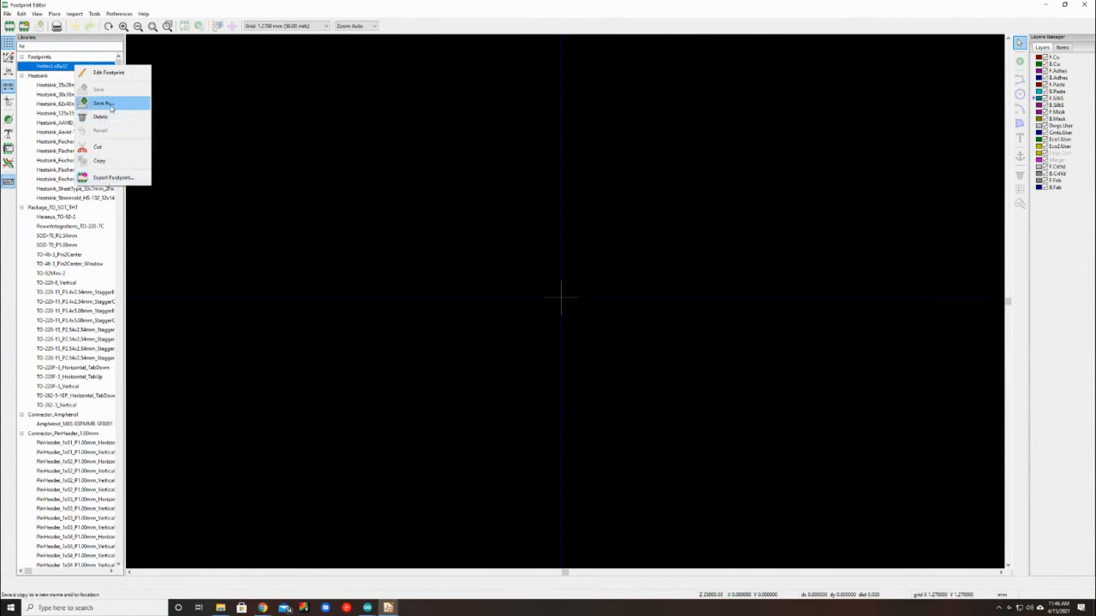
pyautogui.click(107, 72)
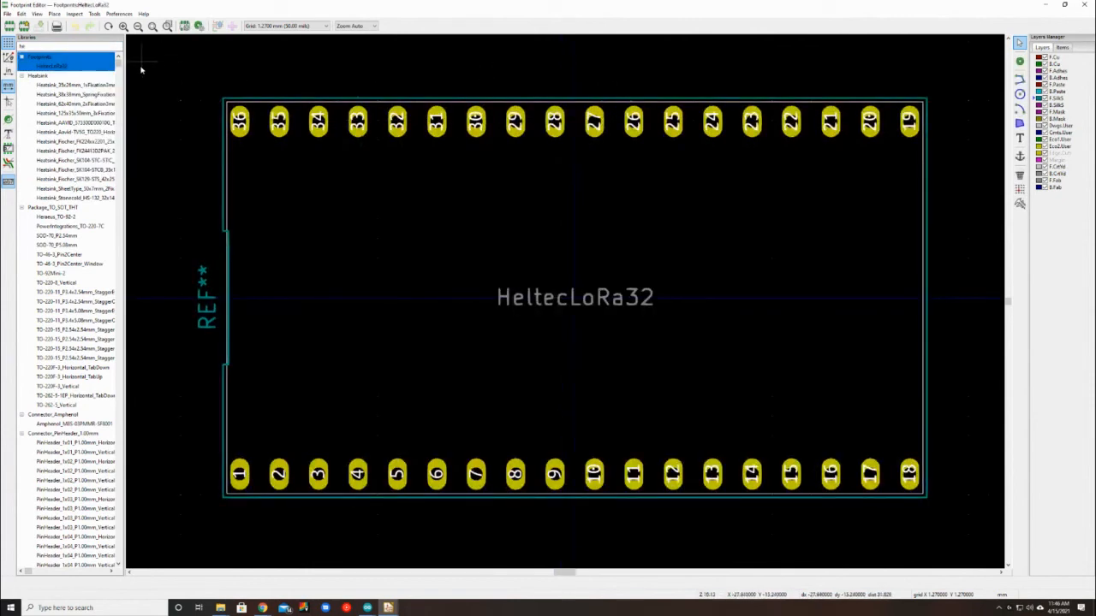
pyautogui.rightClick(40, 67)
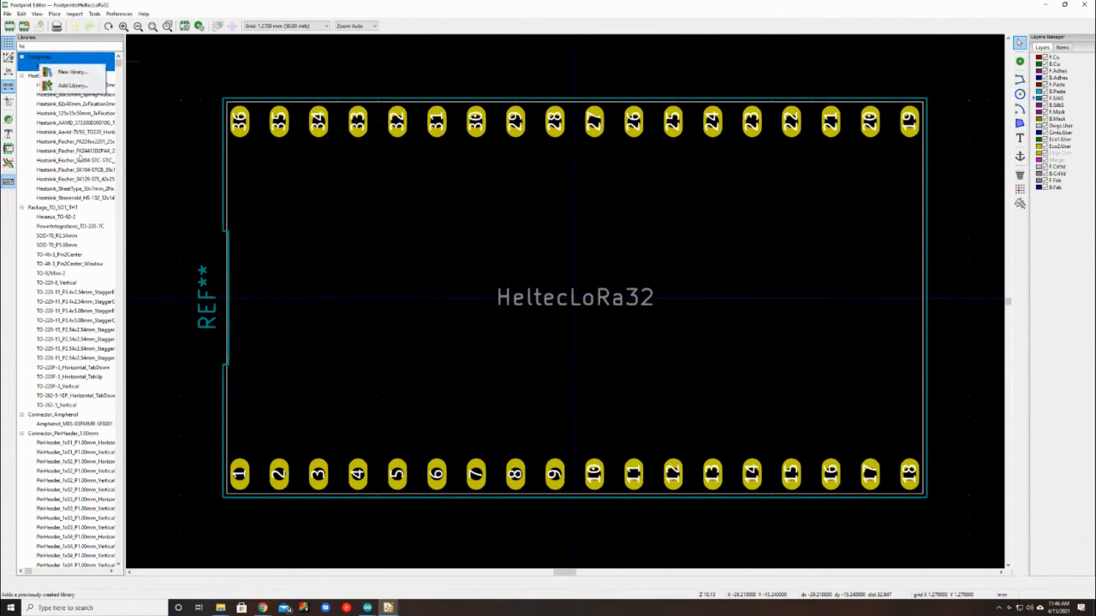
pyautogui.click(72, 54)
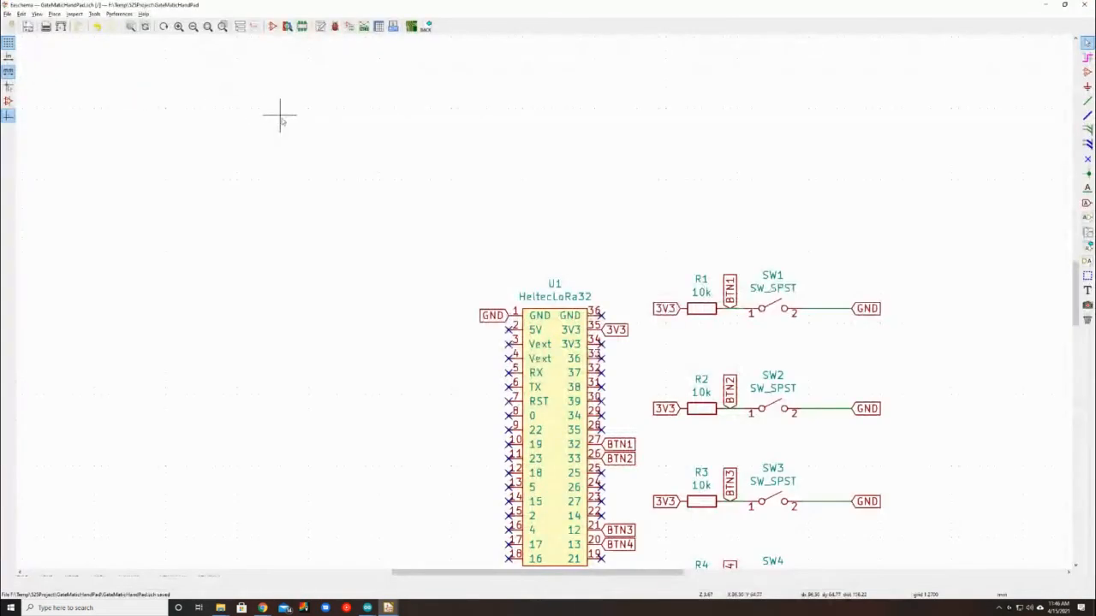
# Reopen footprint assignment from the schematic and check the ATMEGA32U4RC-AU and Button_Switch_THT libraries for the HeltecLoRa32 module
pyautogui.click(349, 27)
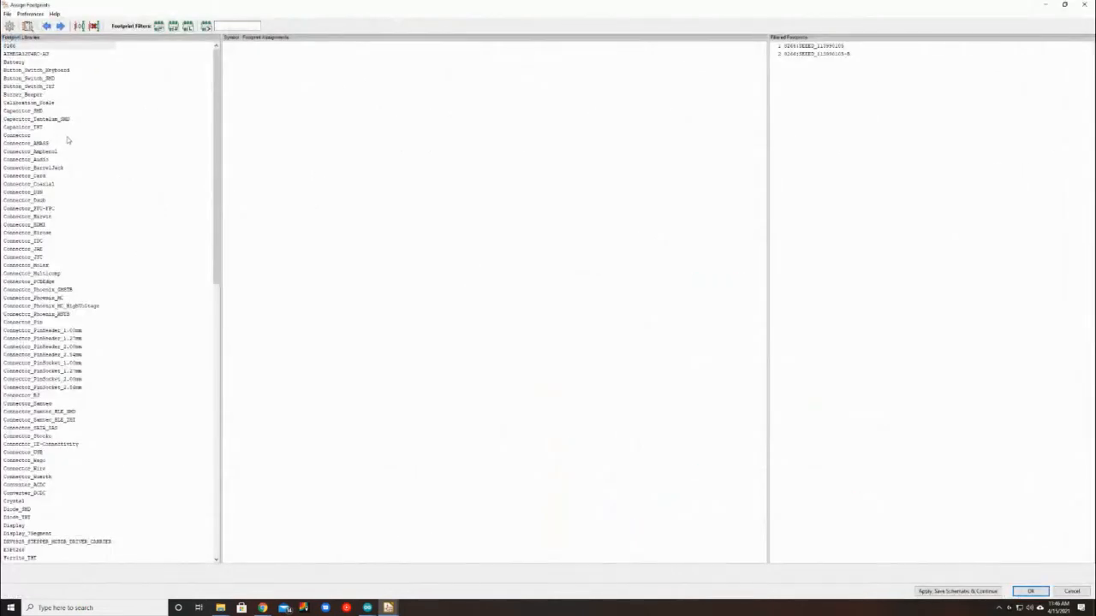
pyautogui.click(23, 53)
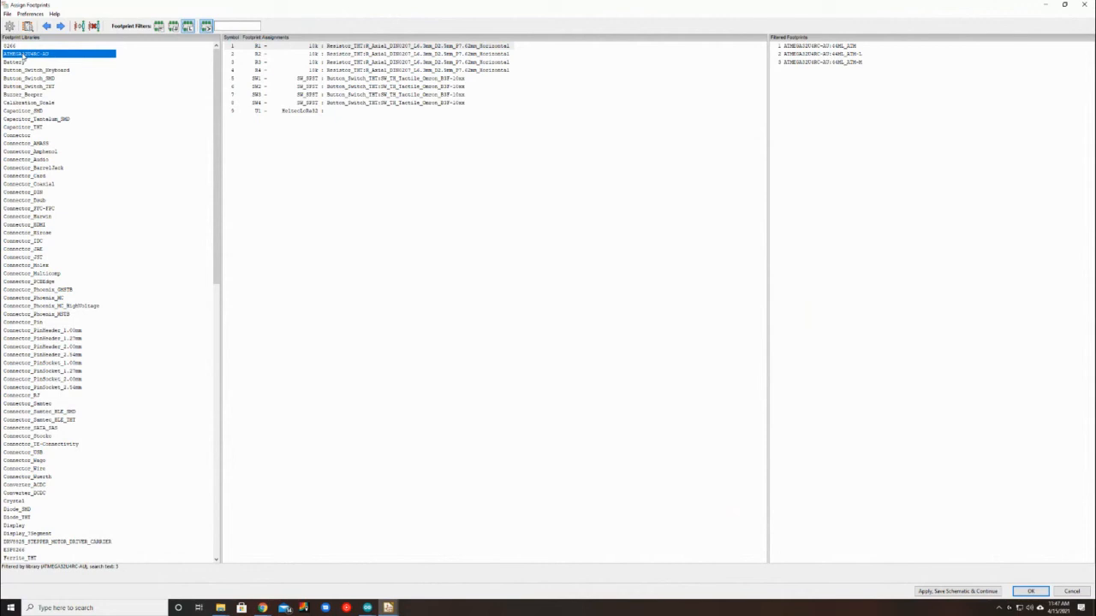
pyautogui.click(26, 86)
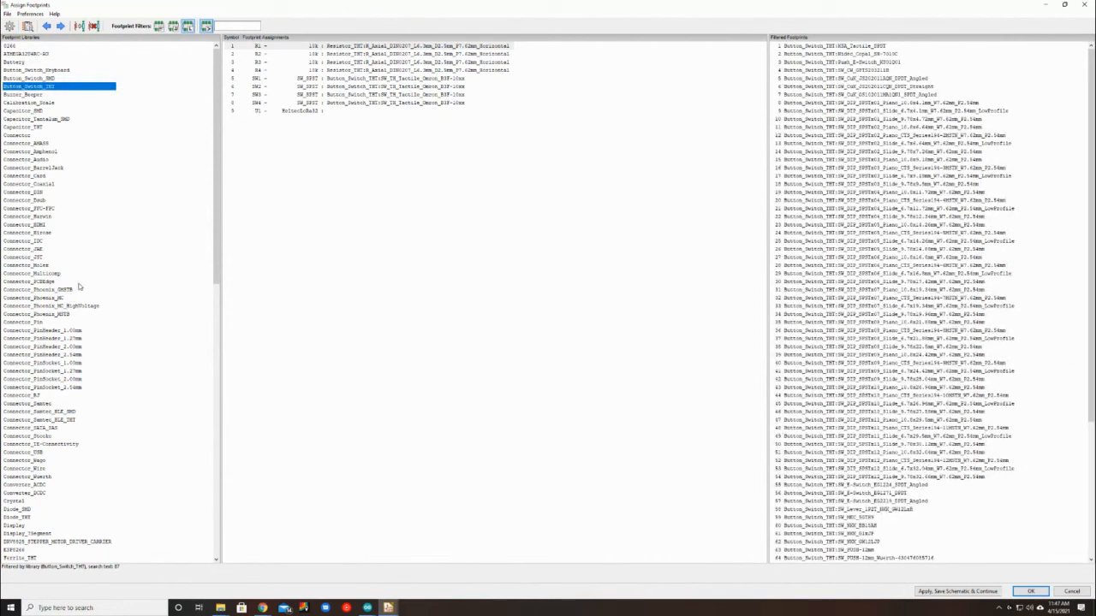
pyautogui.click(33, 14)
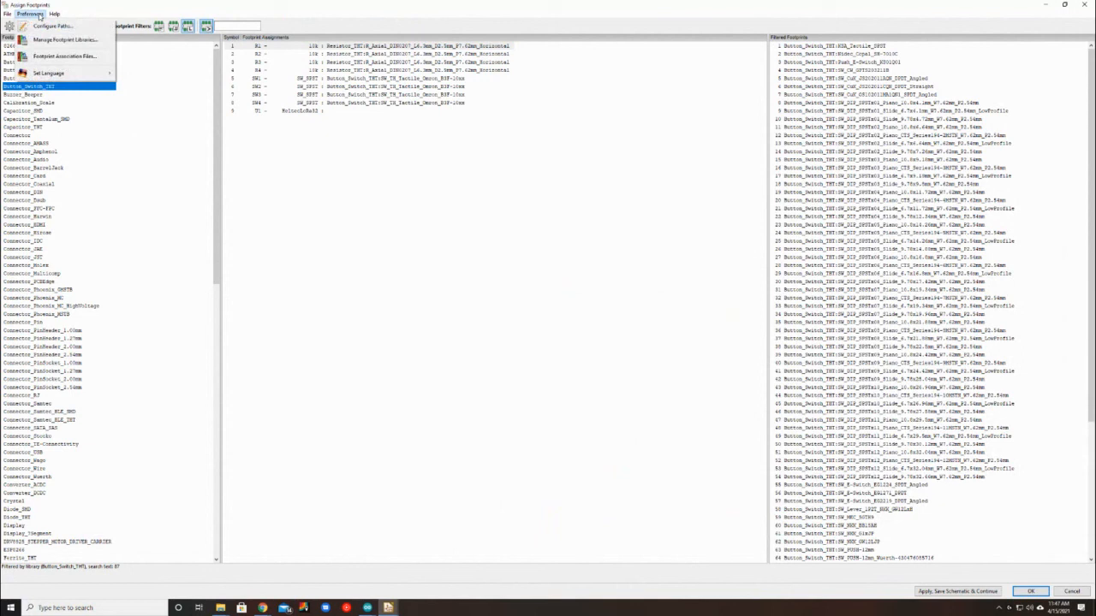
pyautogui.moveTo(7, 13)
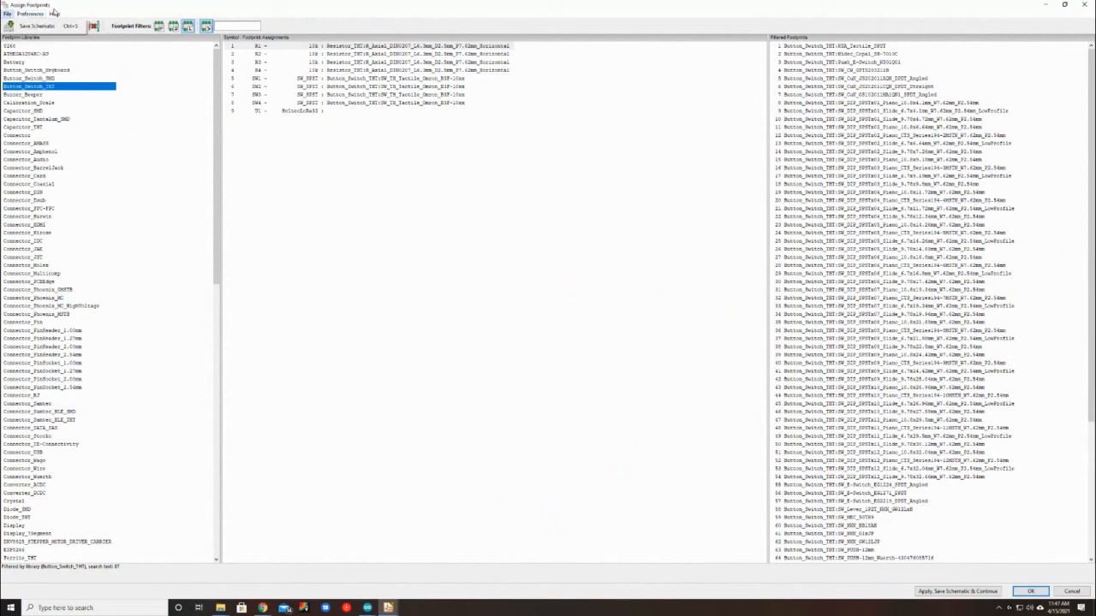
pyautogui.click(175, 15)
# Try filtering the listed footprints by the text "he"
pyautogui.click(236, 26)
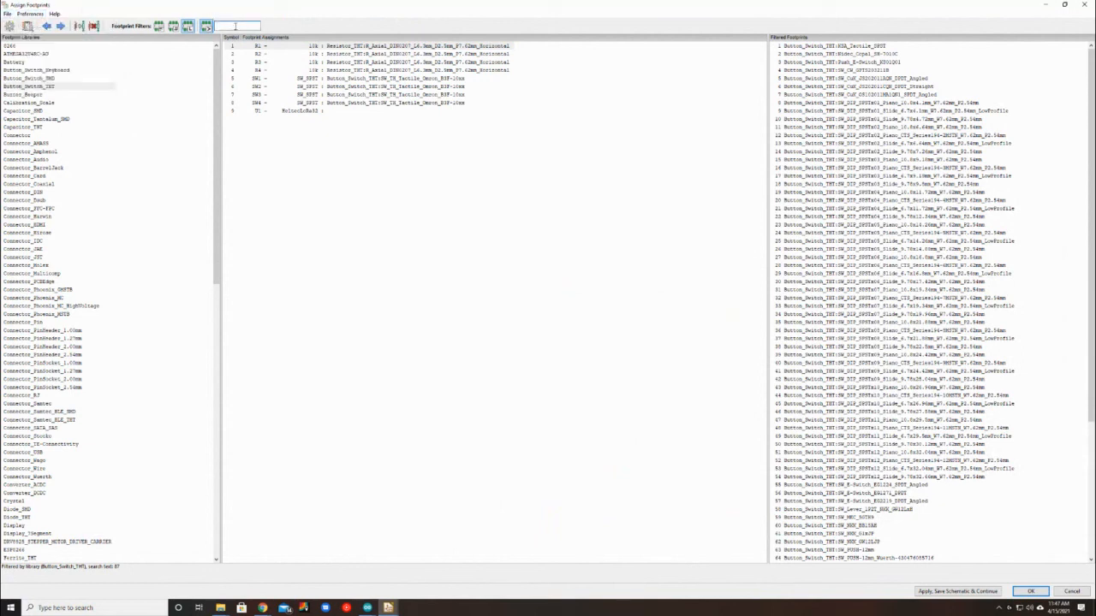
pyautogui.write('he')
pyautogui.press('BackSpace')
pyautogui.press('BackSpace')
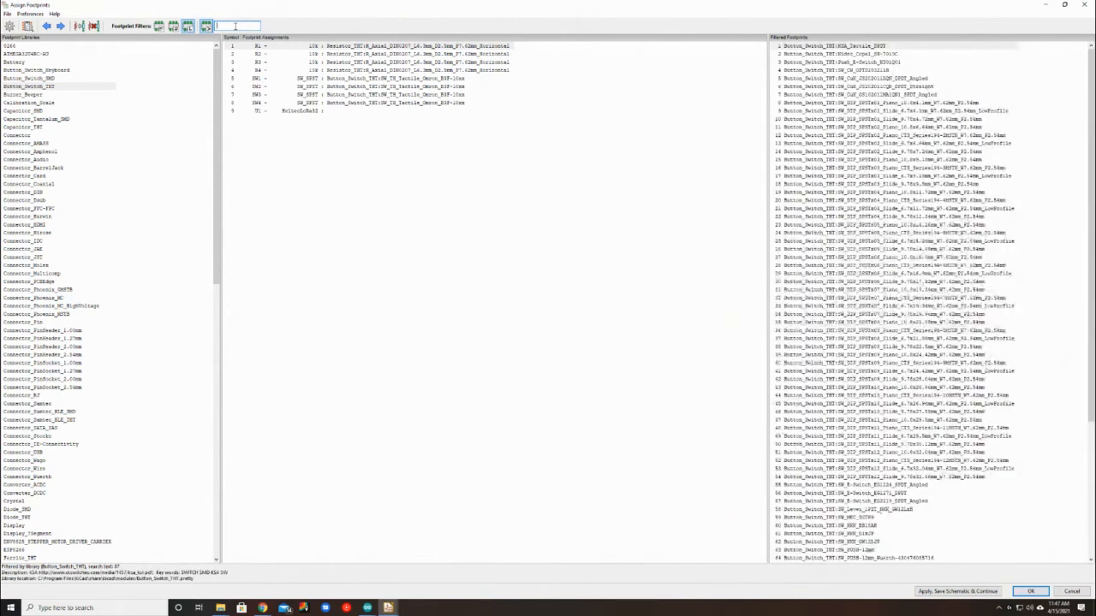
# Try to assign the HeltecLoRa32 footprint from the Footprints library while resistor R1 is the selected symbol
pyautogui.scroll(-3, 138, 341)
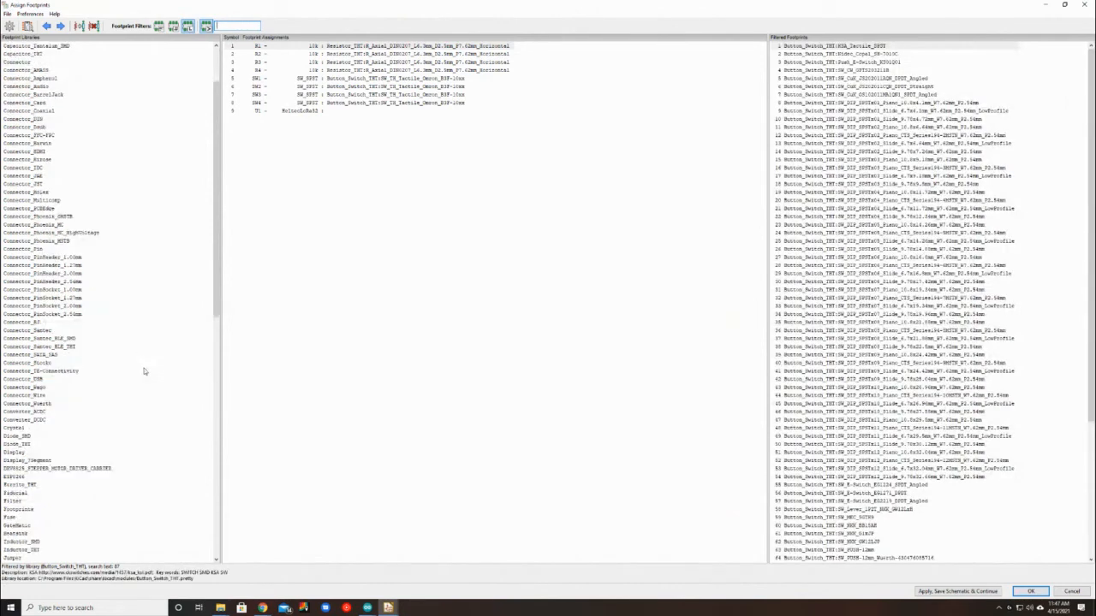
pyautogui.scroll(-1, 65, 470)
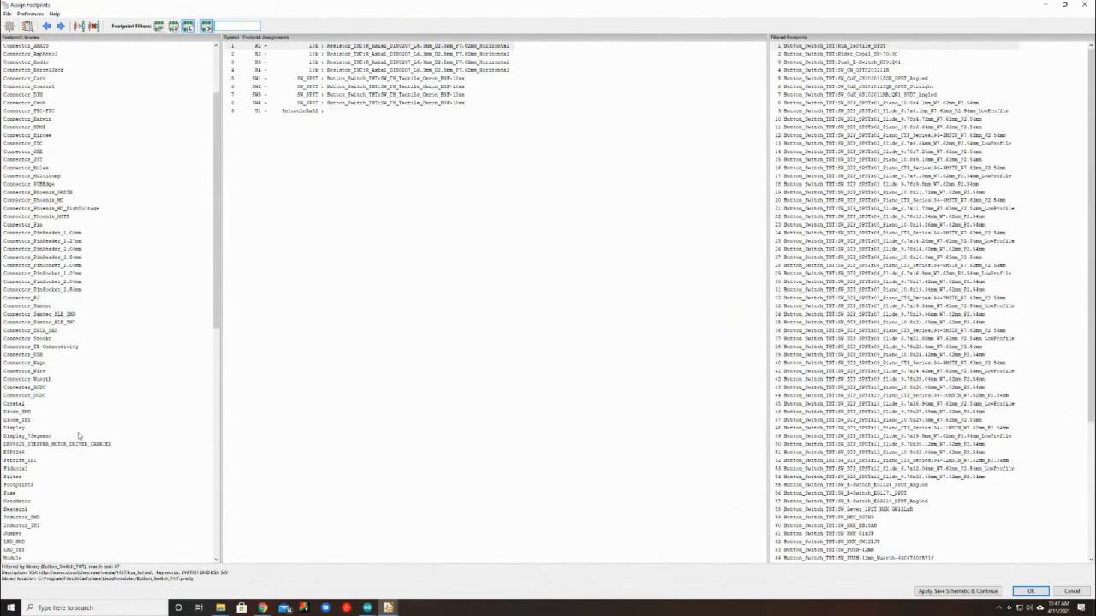
pyautogui.click(29, 485)
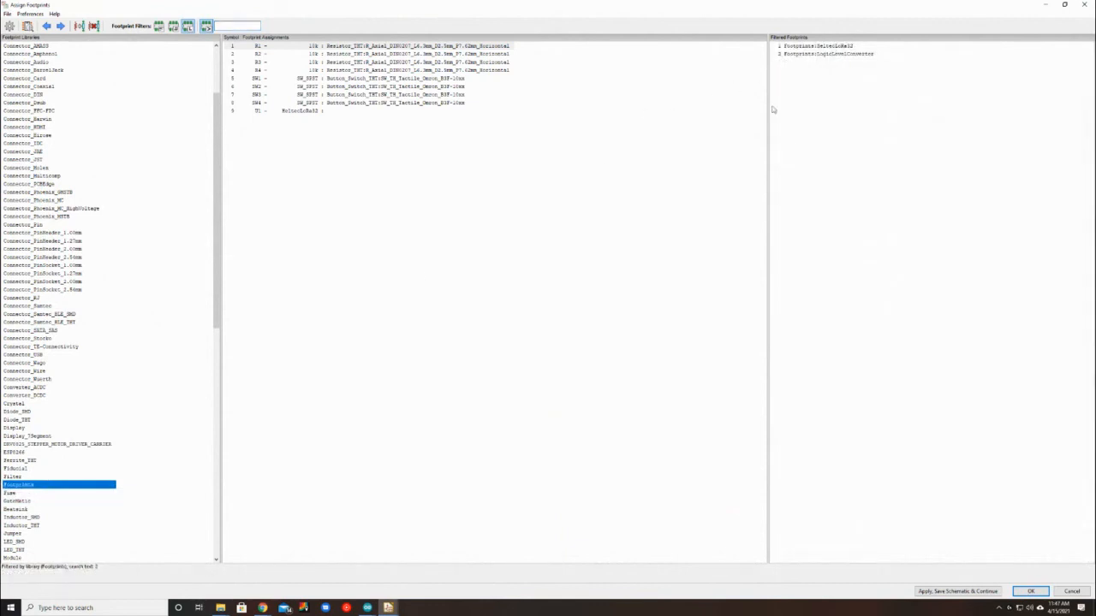
pyautogui.doubleClick(820, 46)
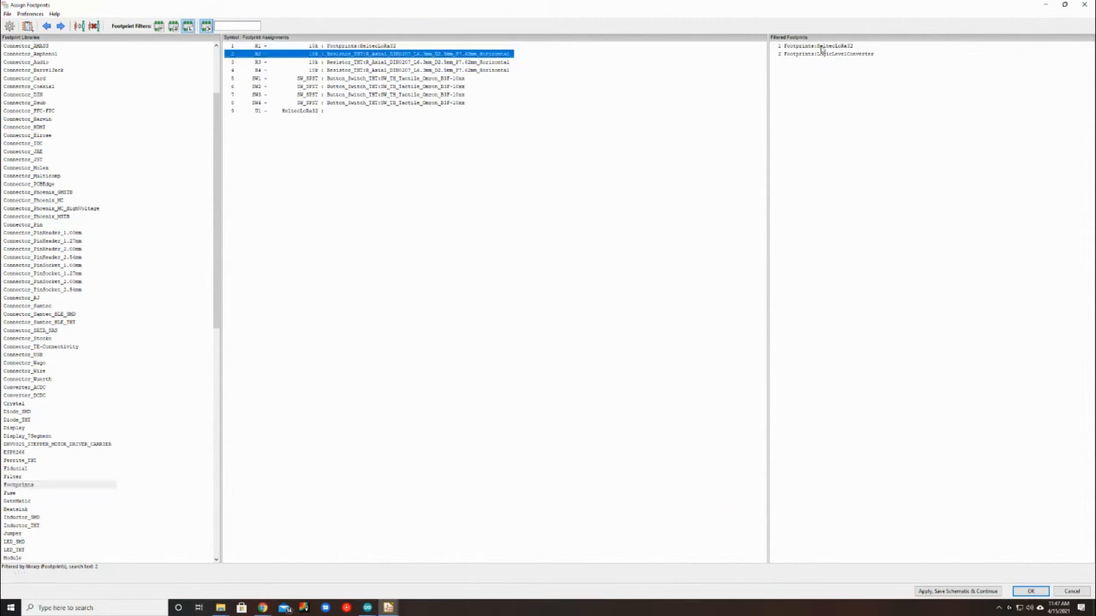
# Reassign the R_Axial_DIN0207_L6.3mm_D2.5mm_P7.62mm_Horizontal footprint from the Resistor_THT library to resistor R1
pyautogui.click(367, 47)
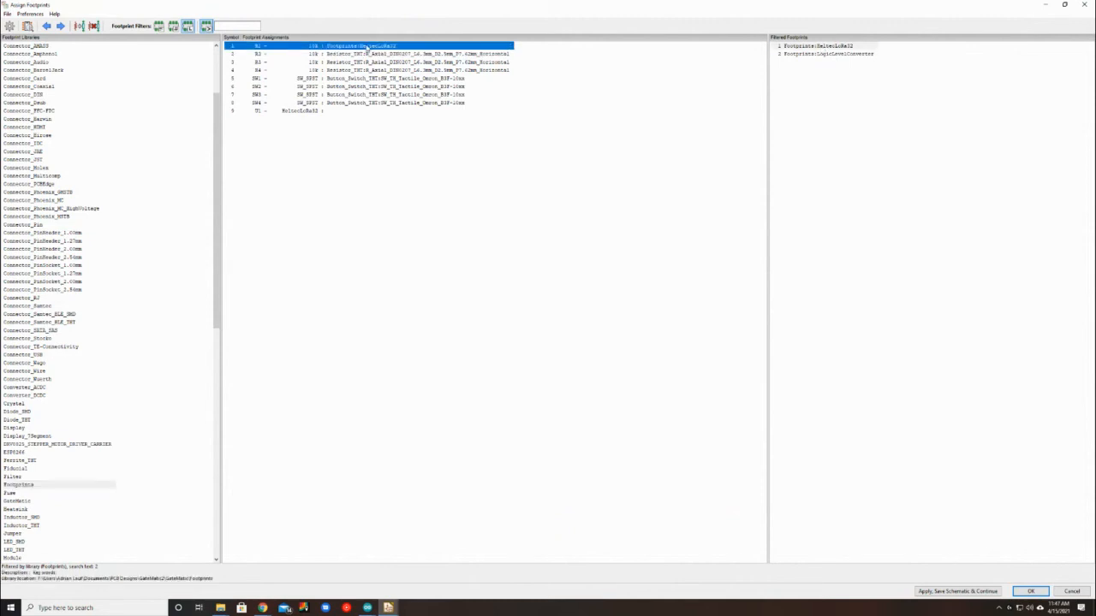
pyautogui.scroll(-20, 43, 206)
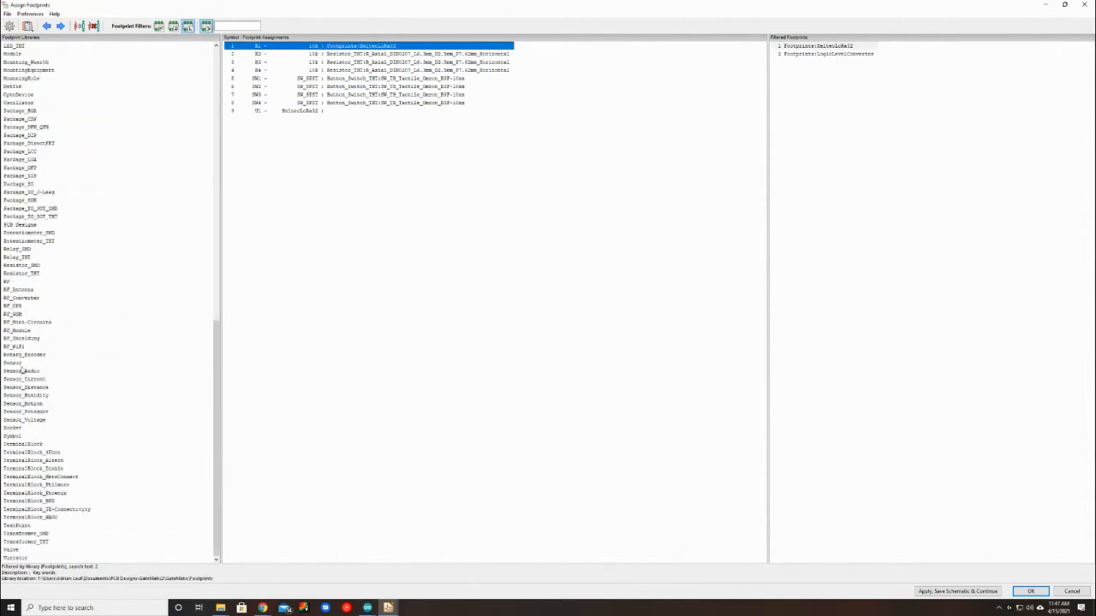
pyautogui.click(26, 274)
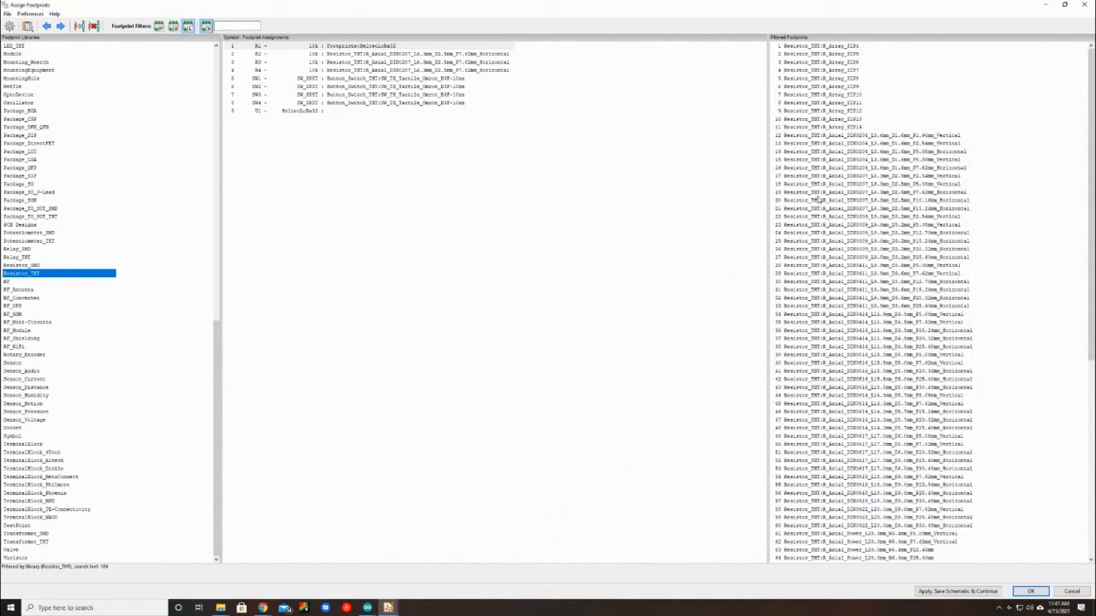
pyautogui.doubleClick(807, 193)
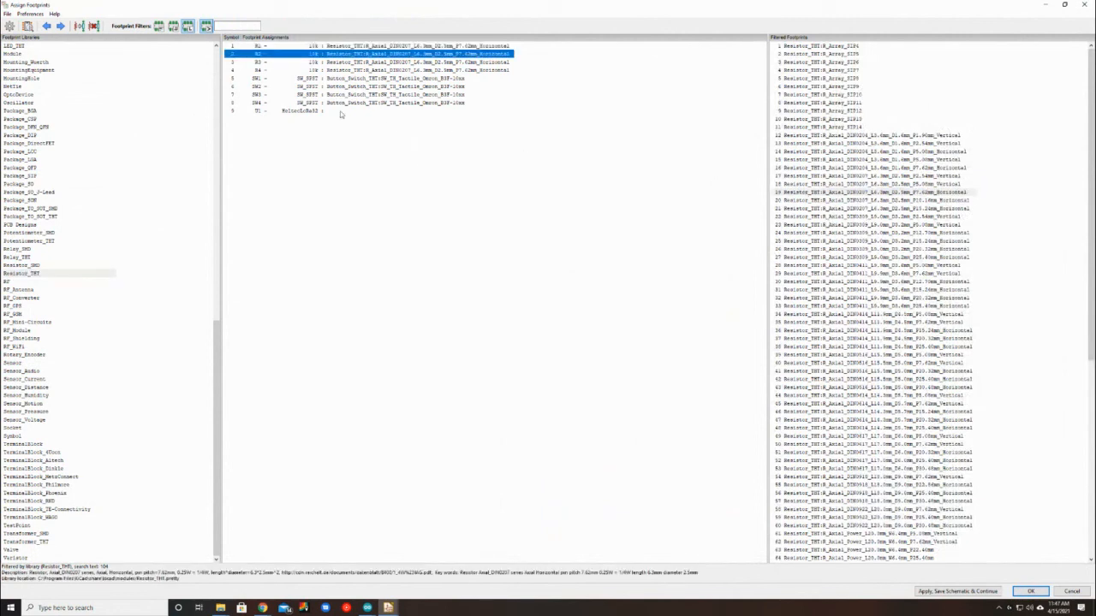
# Assign the HeltecLoRa32 footprint from the Footprints library to module U1
pyautogui.click(289, 112)
pyautogui.scroll(3, 51, 274)
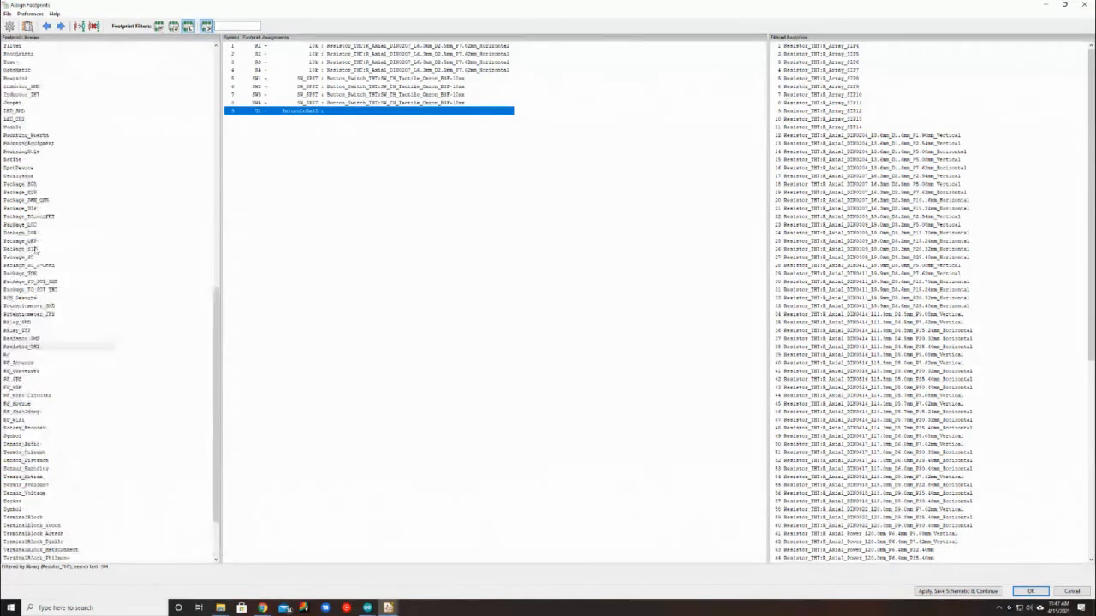
pyautogui.scroll(2, 36, 250)
pyautogui.click(13, 105)
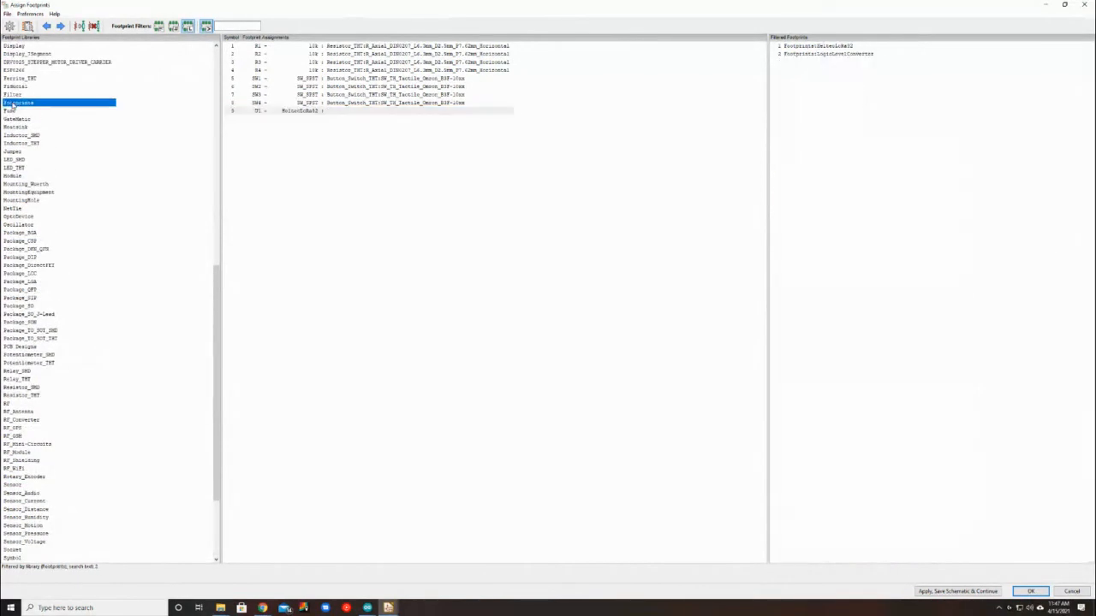
pyautogui.doubleClick(820, 47)
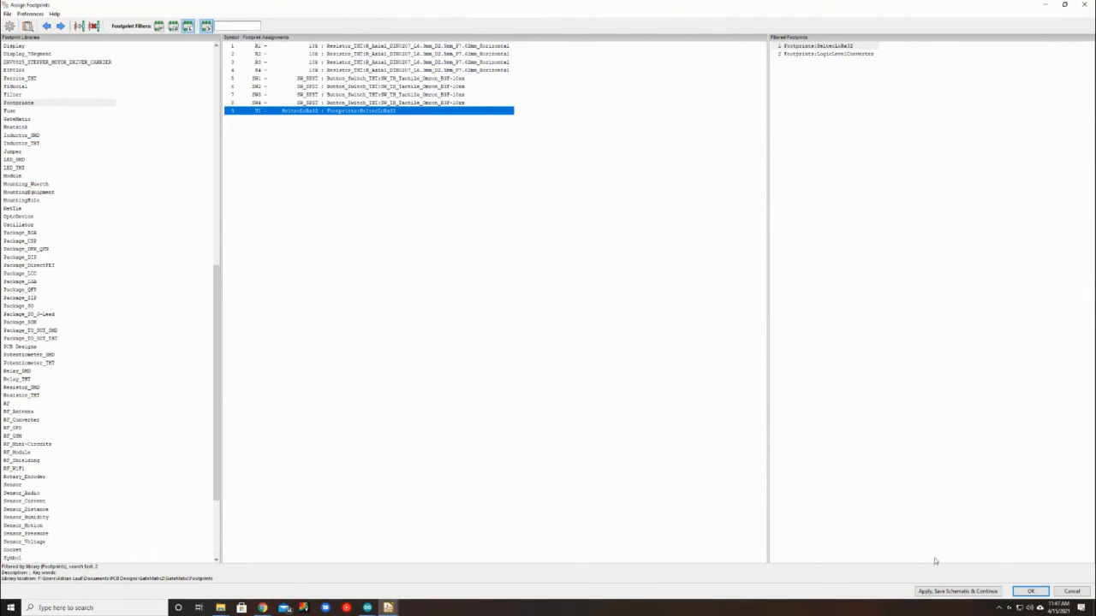
# Apply the footprint assignments, save the schematic and close the footprint assignment window
pyautogui.click(957, 591)
pyautogui.click(1030, 591)
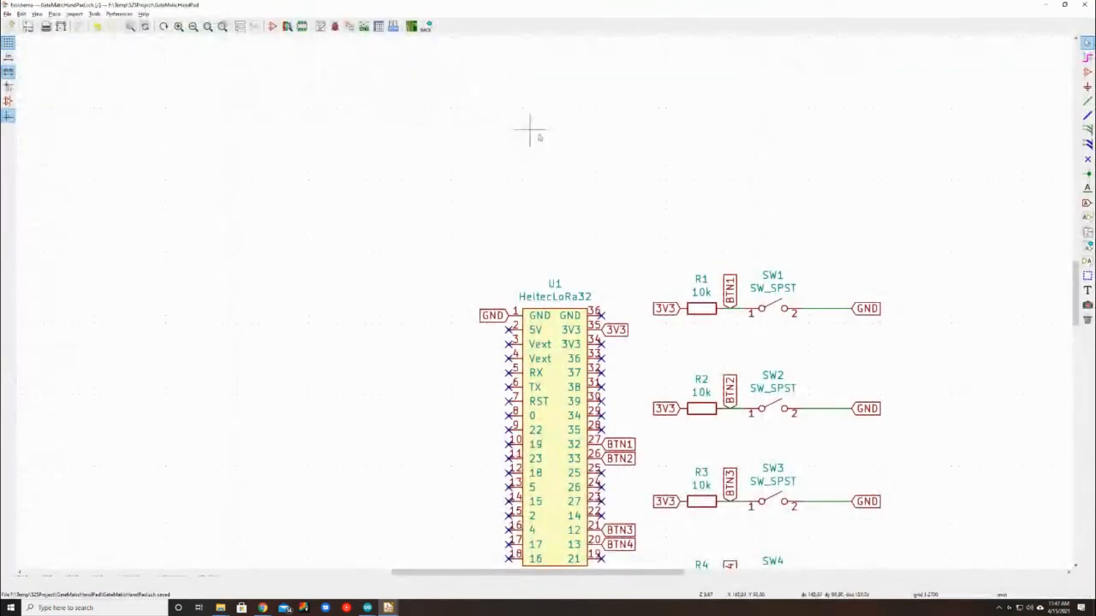
# Generate the schematic's netlist in the default Pcbnew format and save it as GateMaticHandPad.net in the project folder
pyautogui.moveTo(673, 372); pyautogui.dragTo(580, 262, button='middle')
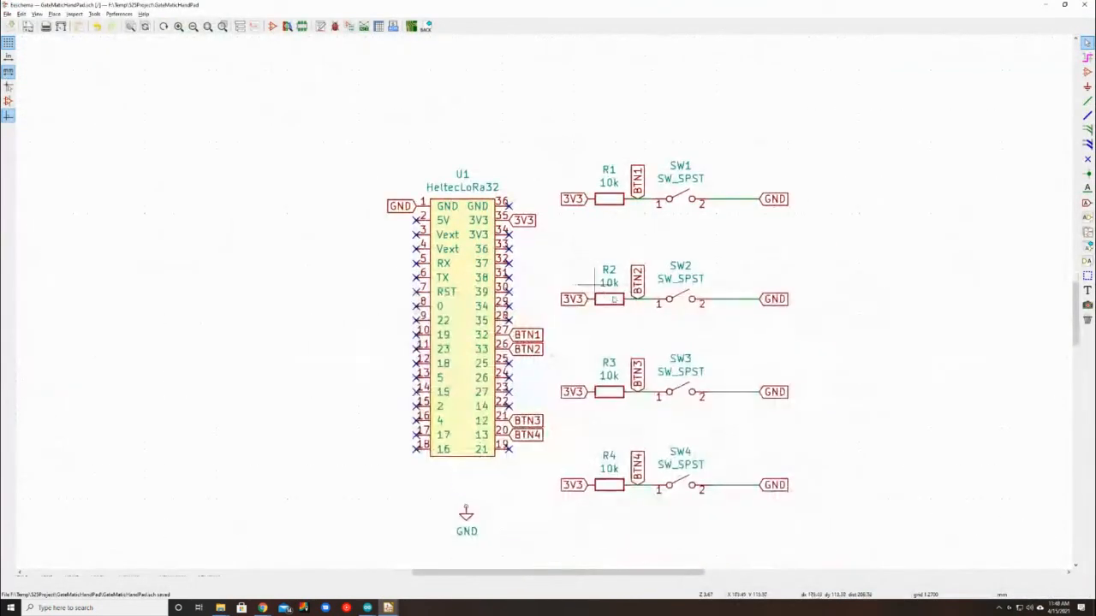
pyautogui.moveTo(631, 321); pyautogui.dragTo(563, 282, button='middle')
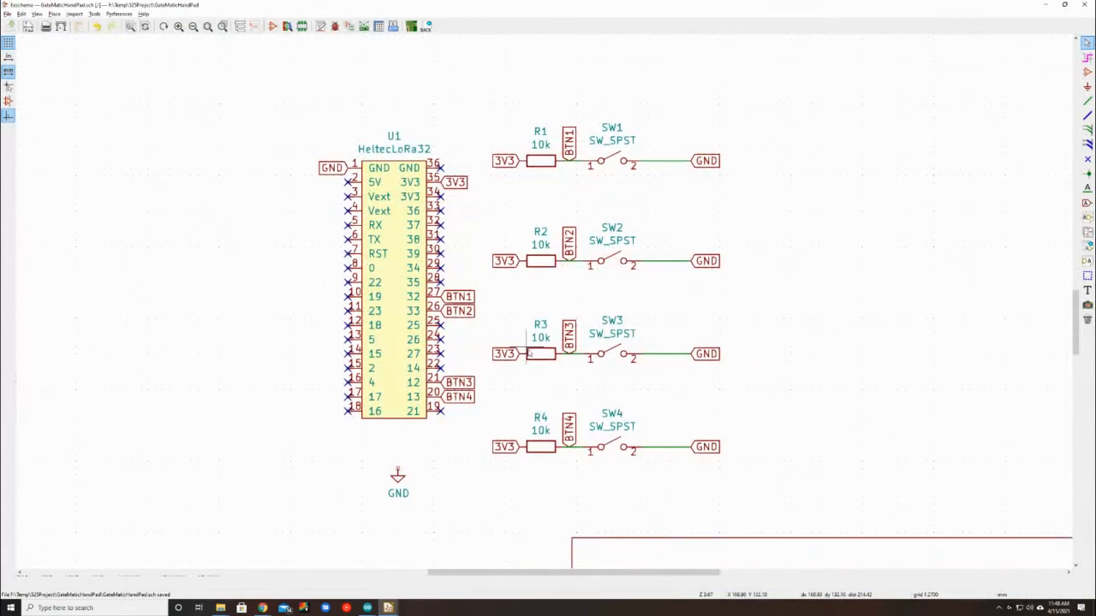
pyautogui.click(364, 26)
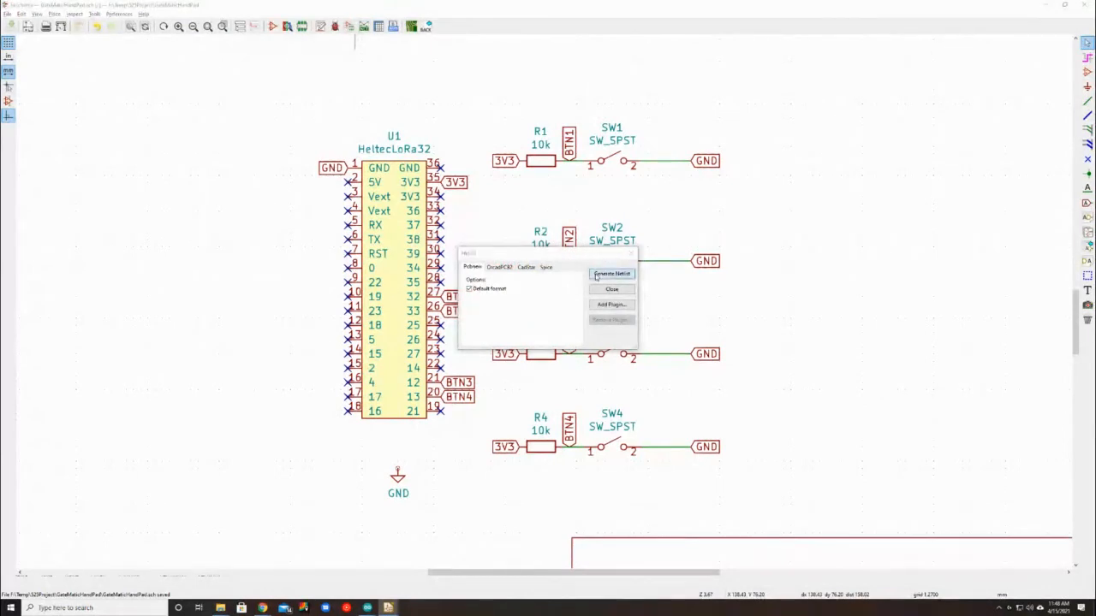
pyautogui.click(611, 274)
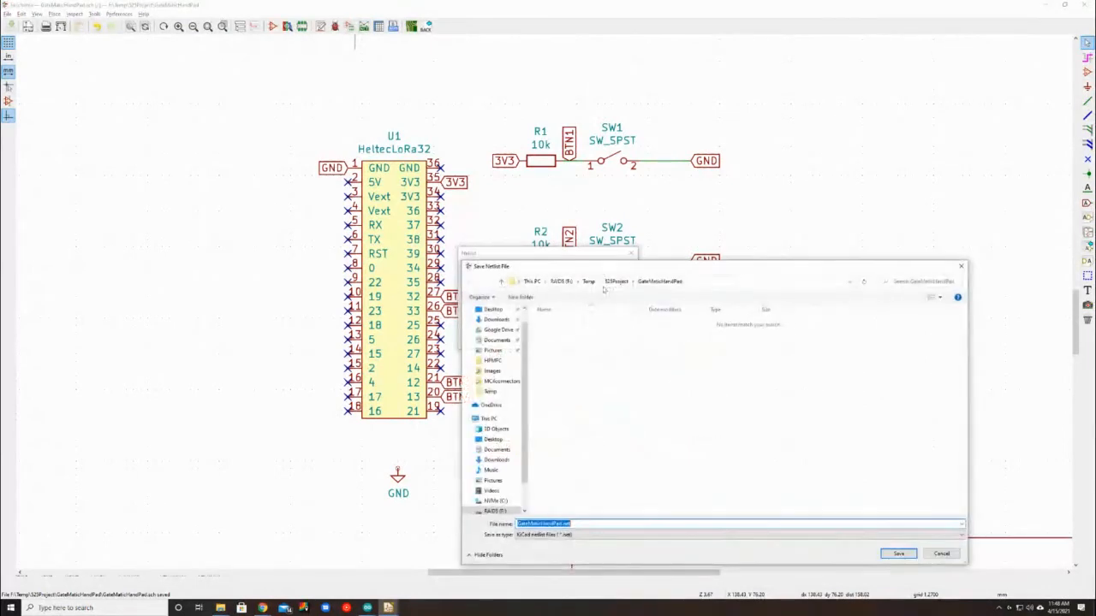
pyautogui.click(887, 557)
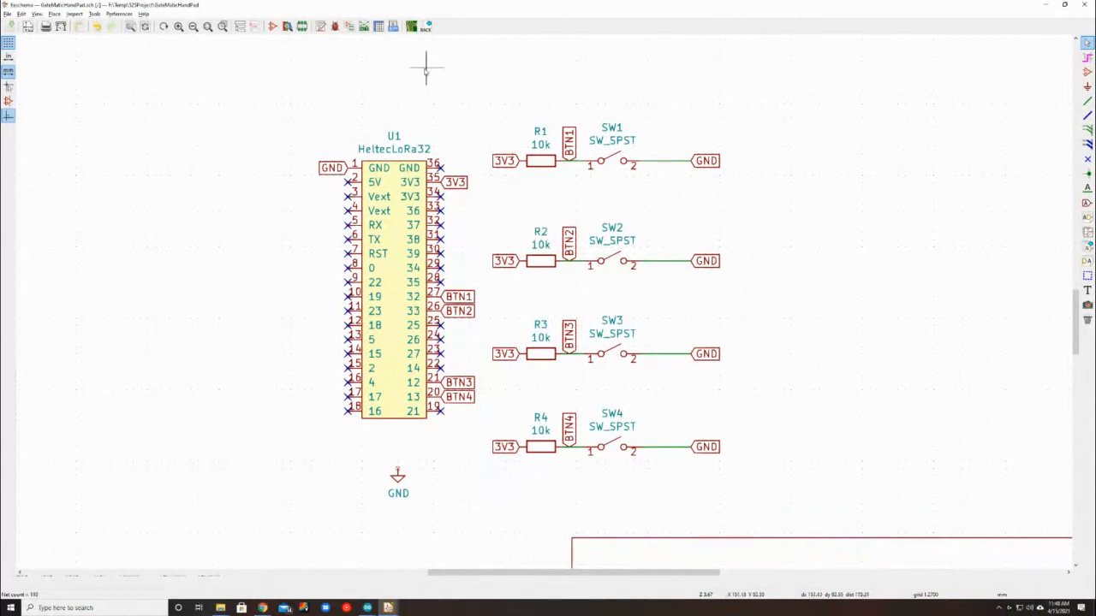
# Generate a bill of materials with the bom2grouped_csv_jlcpcb plugin and close the dialog
pyautogui.click(392, 27)
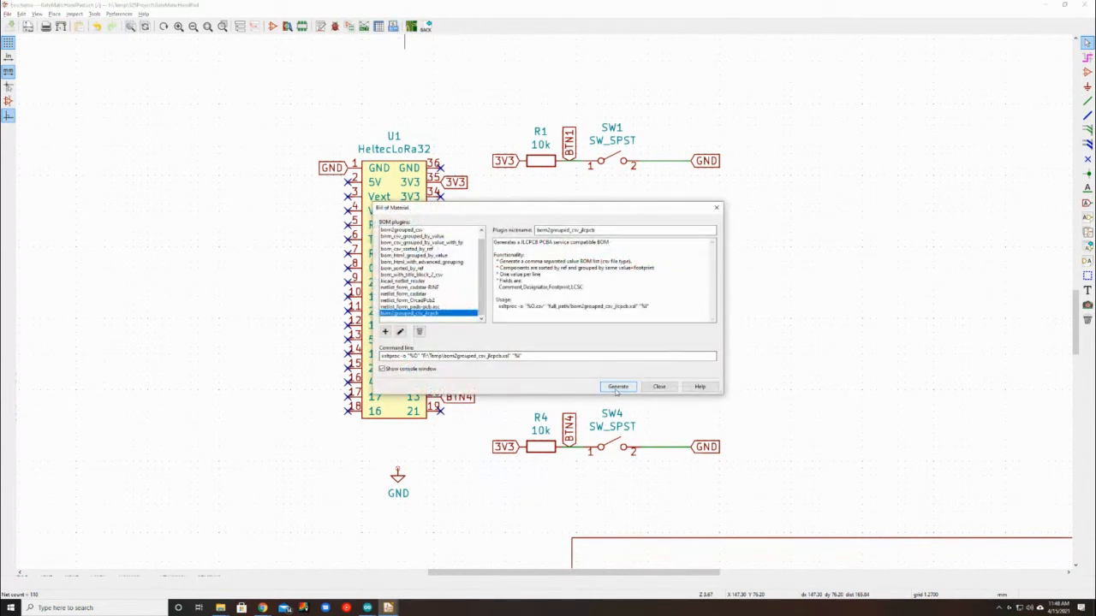
pyautogui.click(616, 387)
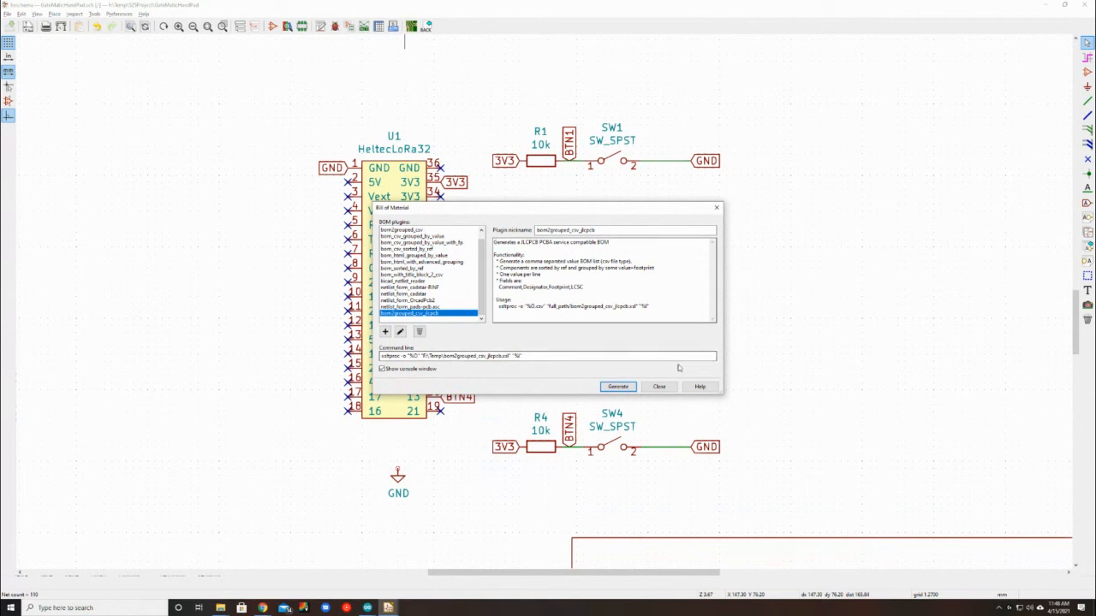
pyautogui.click(661, 388)
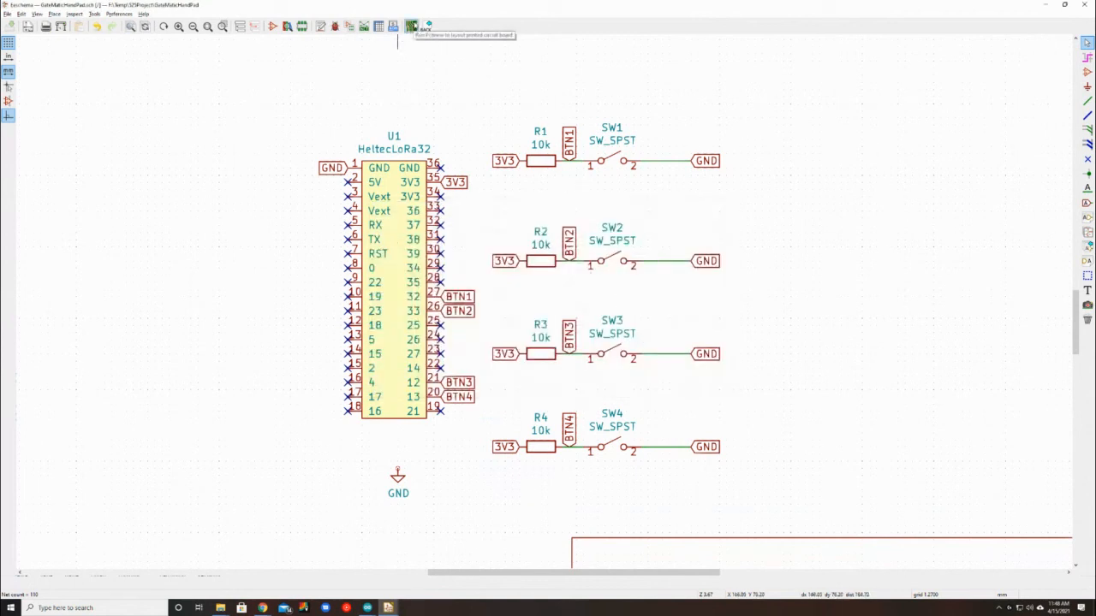
# Switch to Pcbnew, update the PCB from the GateMaticHandPad.net netlist and place the imported footprints inside the sheet
pyautogui.click(412, 27)
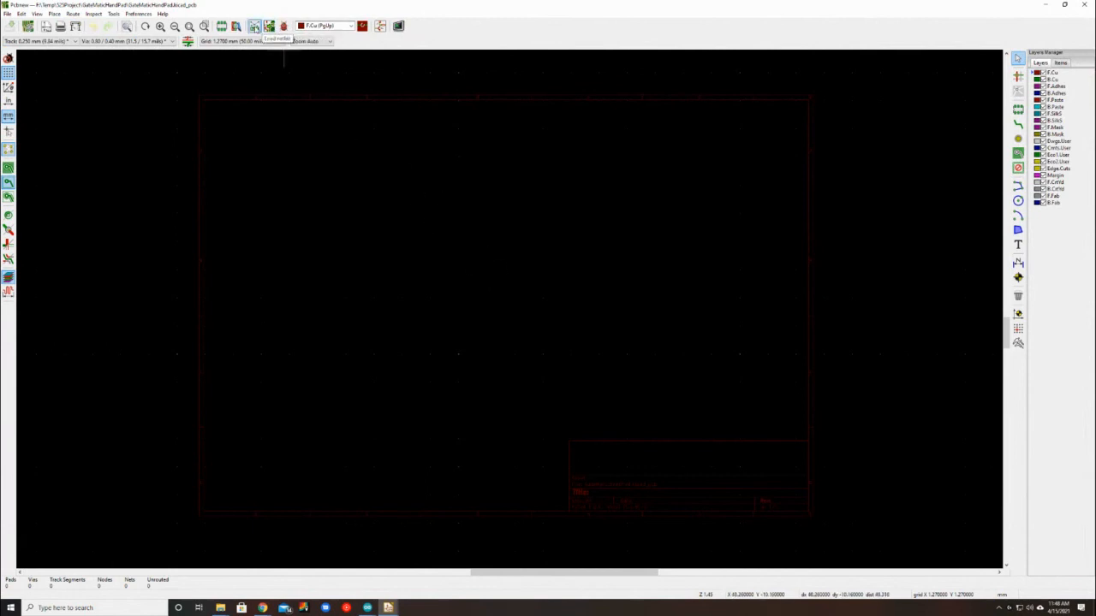
pyautogui.click(255, 28)
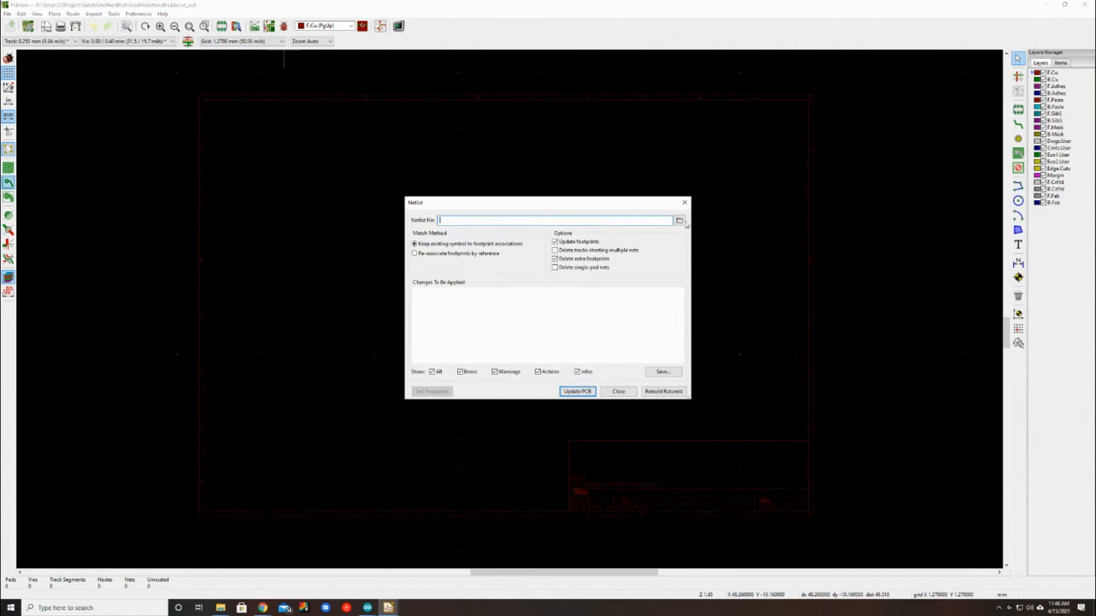
pyautogui.click(678, 221)
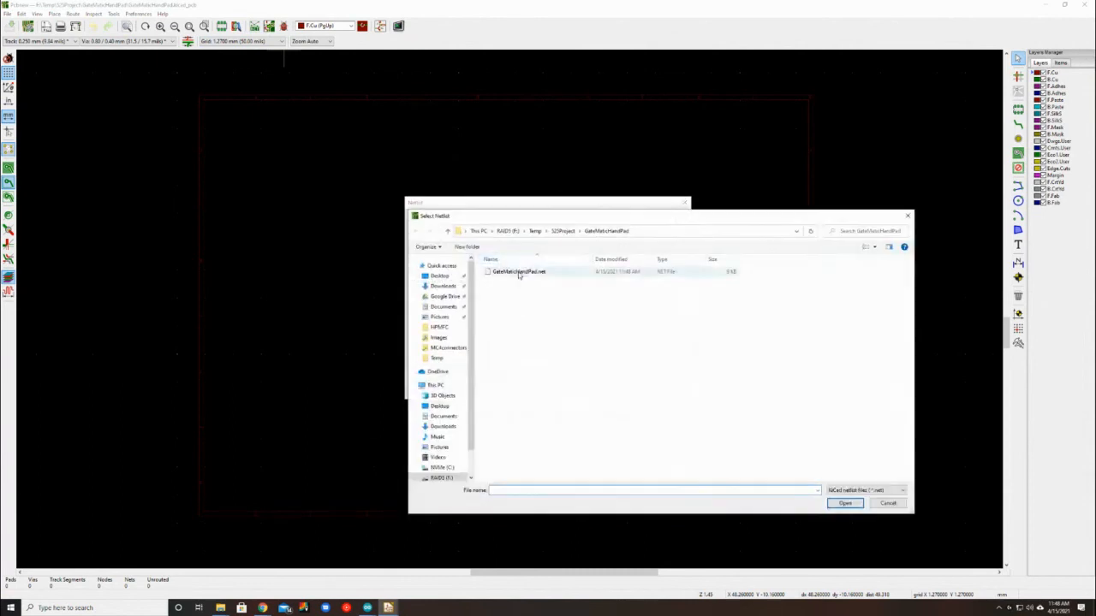
pyautogui.doubleClick(521, 271)
pyautogui.click(577, 391)
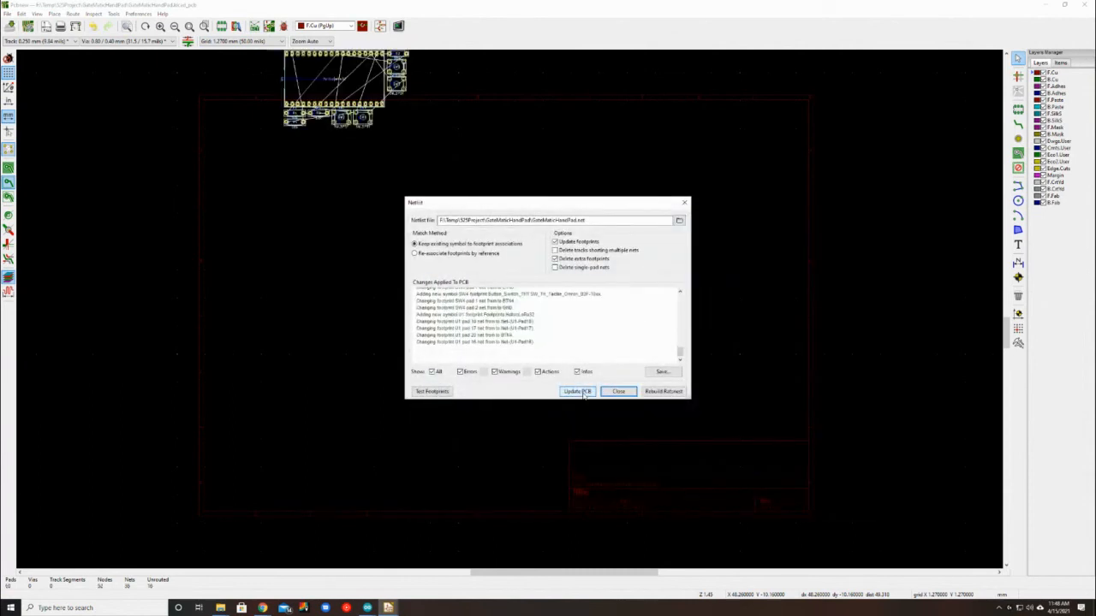
pyautogui.click(618, 391)
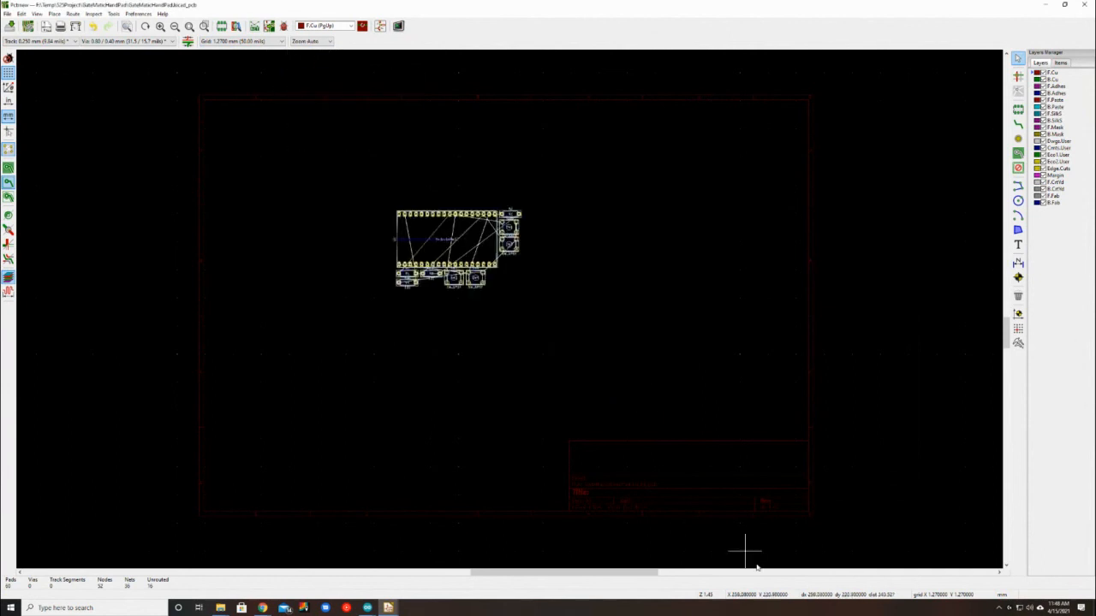
pyautogui.click(795, 478)
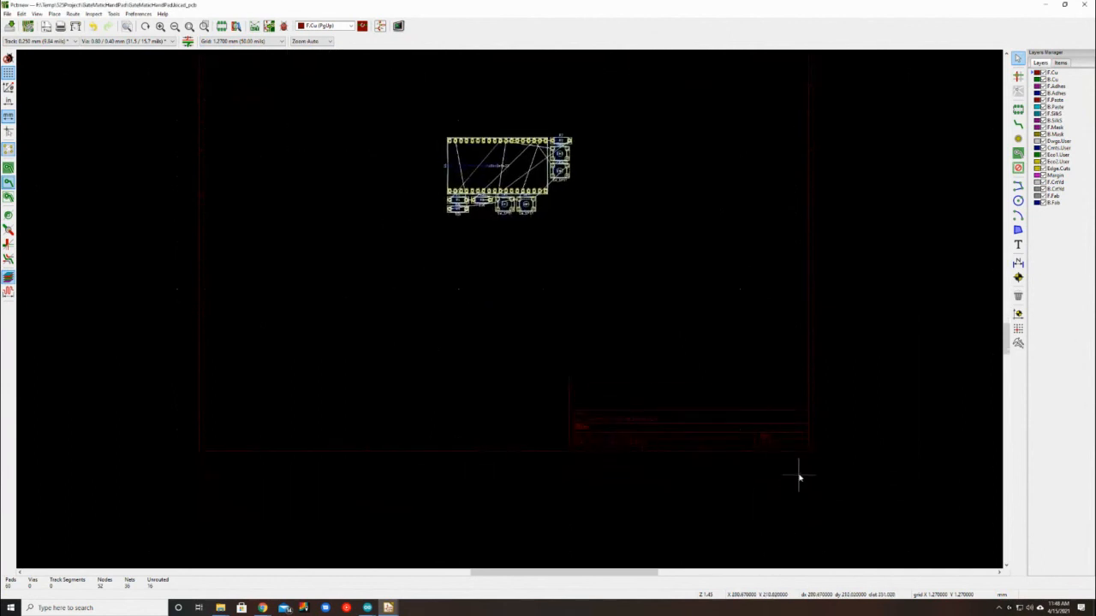
# Move the whole group of imported footprints slightly down and to the right on the sheet
pyautogui.scroll(3, 528, 245)
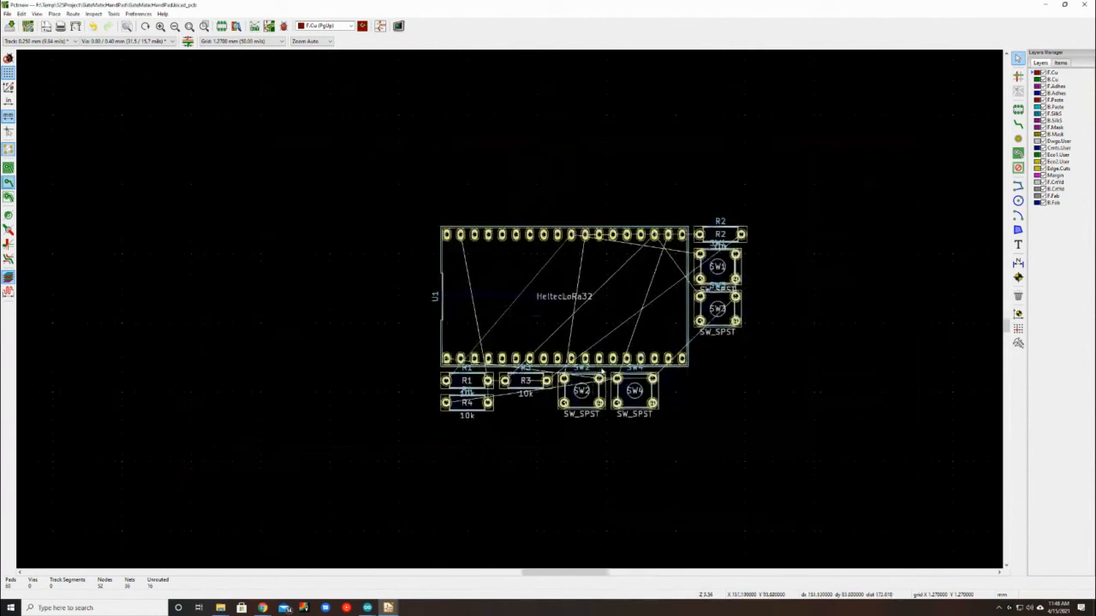
pyautogui.scroll(1, 531, 294)
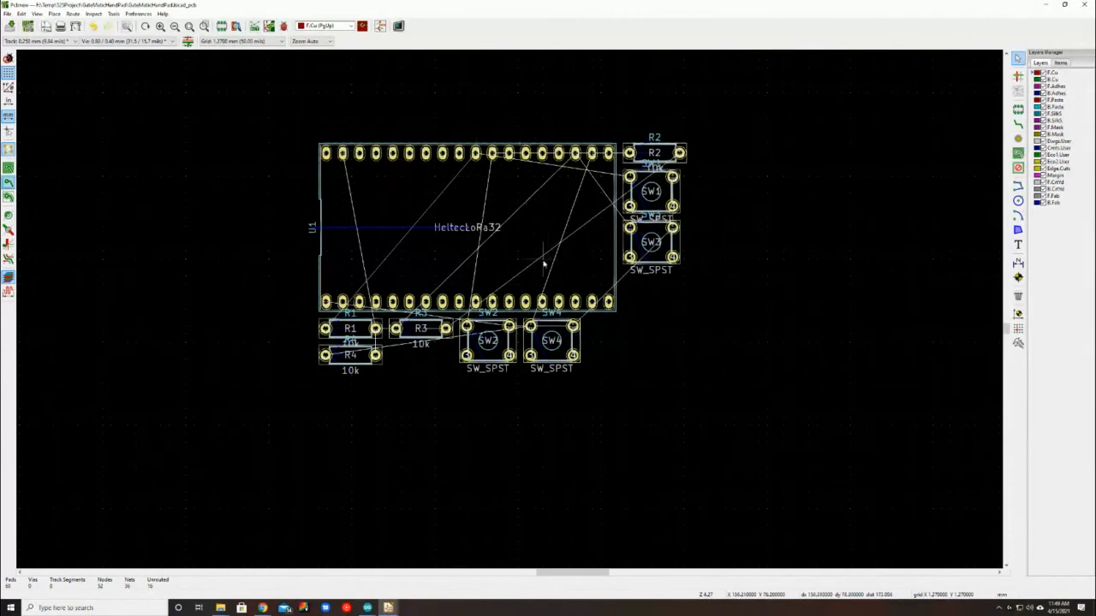
pyautogui.moveTo(268, 108); pyautogui.dragTo(828, 494)
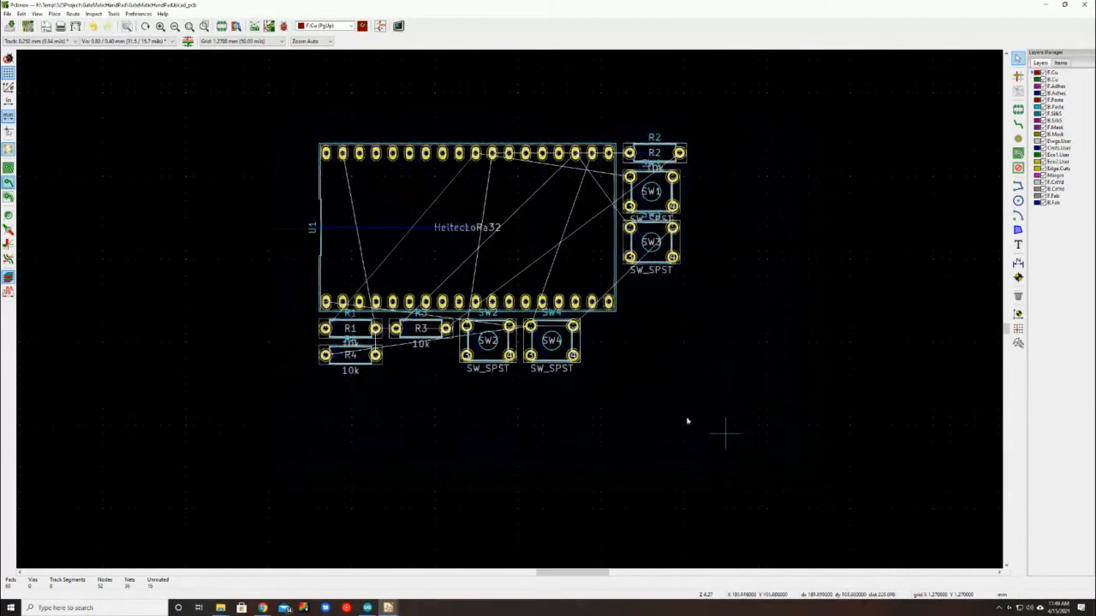
pyautogui.moveTo(508, 227); pyautogui.dragTo(554, 288)
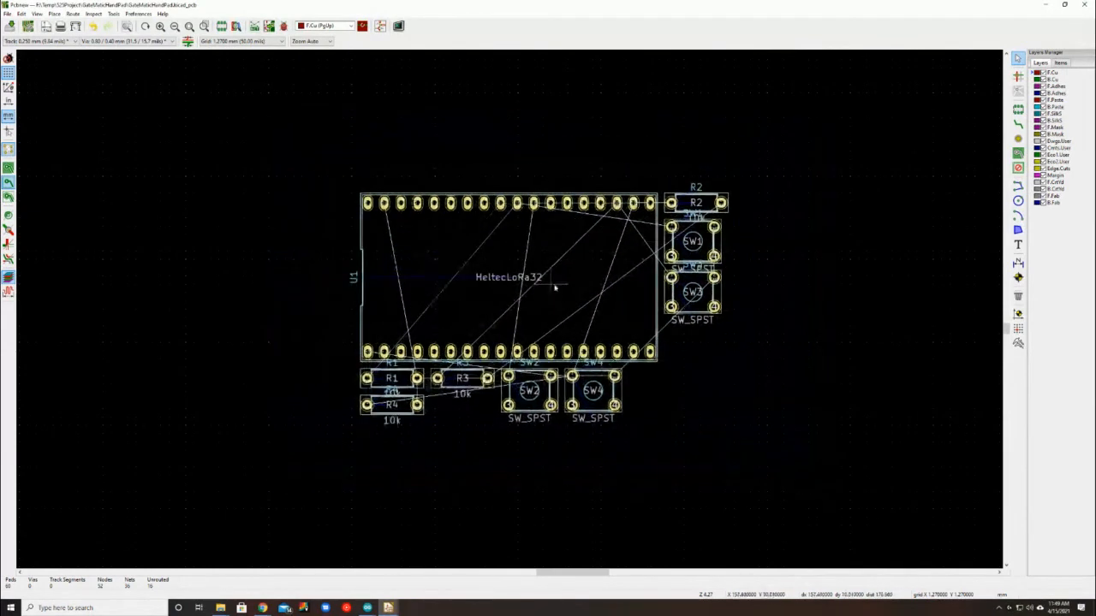
pyautogui.click(742, 228)
# Move resistor R2 above the upper-left pins of module U1 and rotate it by 180°
pyautogui.click(706, 204)
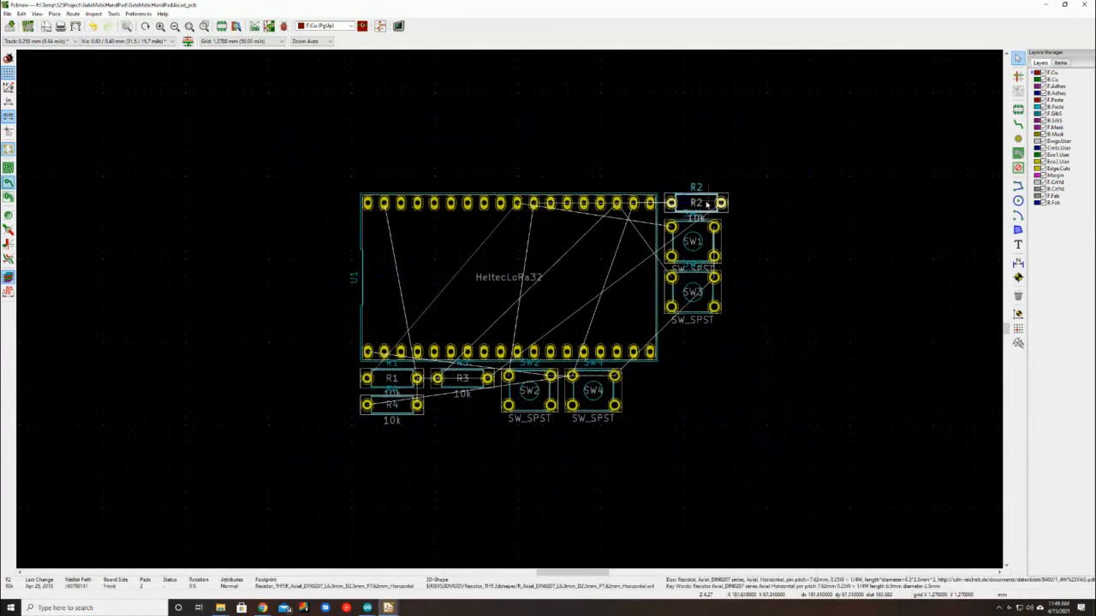
pyautogui.moveTo(706, 203); pyautogui.dragTo(442, 156)
pyautogui.press('r')
pyautogui.press('r')
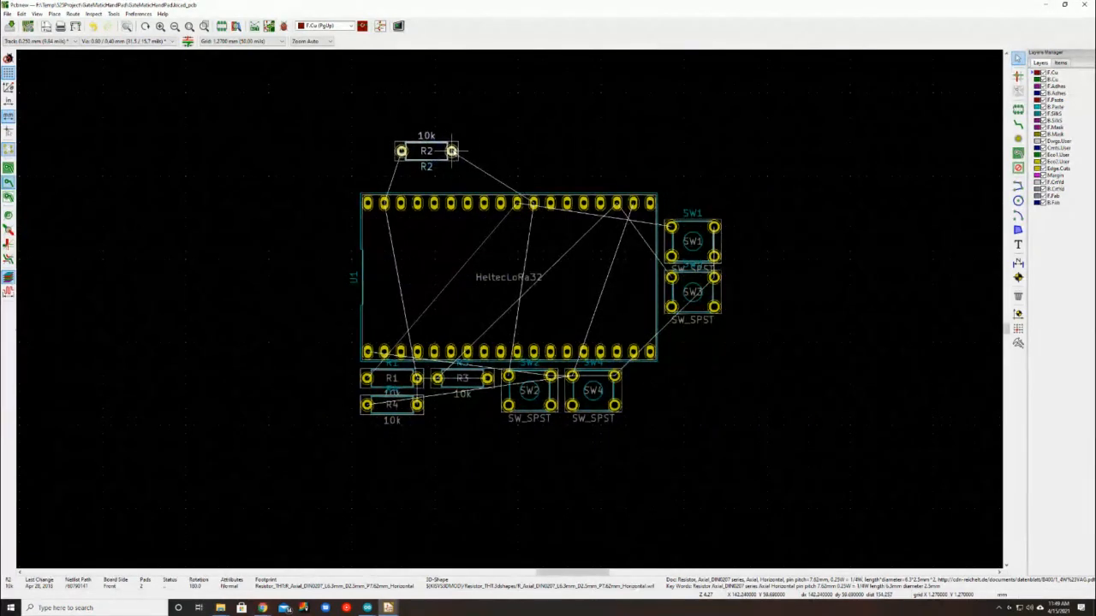
# Move switch SW1 to the lower-left side of module U1 and rotate it by 90°
pyautogui.click(707, 248)
pyautogui.moveTo(707, 248); pyautogui.dragTo(263, 512)
pyautogui.press('r')
# Move resistor R4 well below the lower-left corner of module U1 and rotate it by 180°
pyautogui.moveTo(913, 425); pyautogui.dragTo(922, 292, button='middle')
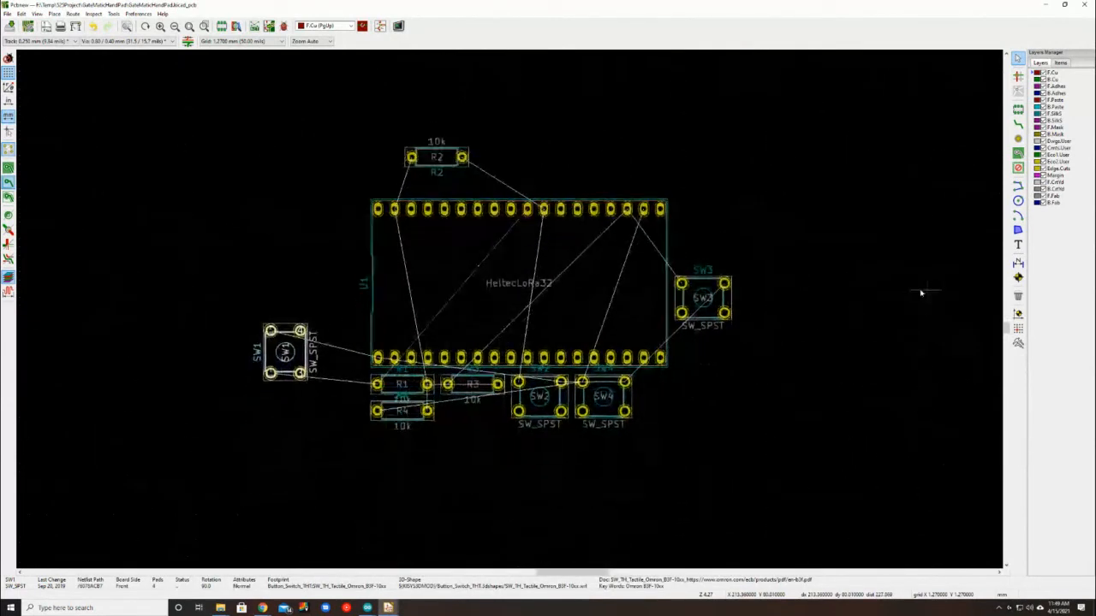
pyautogui.moveTo(420, 415); pyautogui.dragTo(403, 506)
pyautogui.press('r')
pyautogui.press('r')
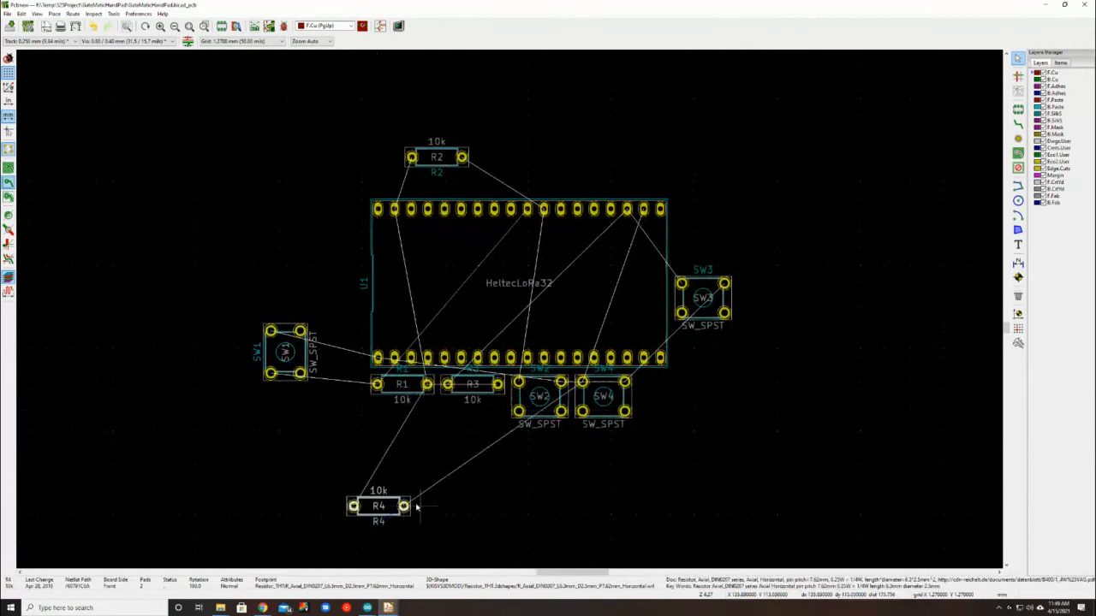
# Rotate switch SW2 by 180° and place it beyond the upper-left corner of module U1, left of resistor R2
pyautogui.click(548, 403)
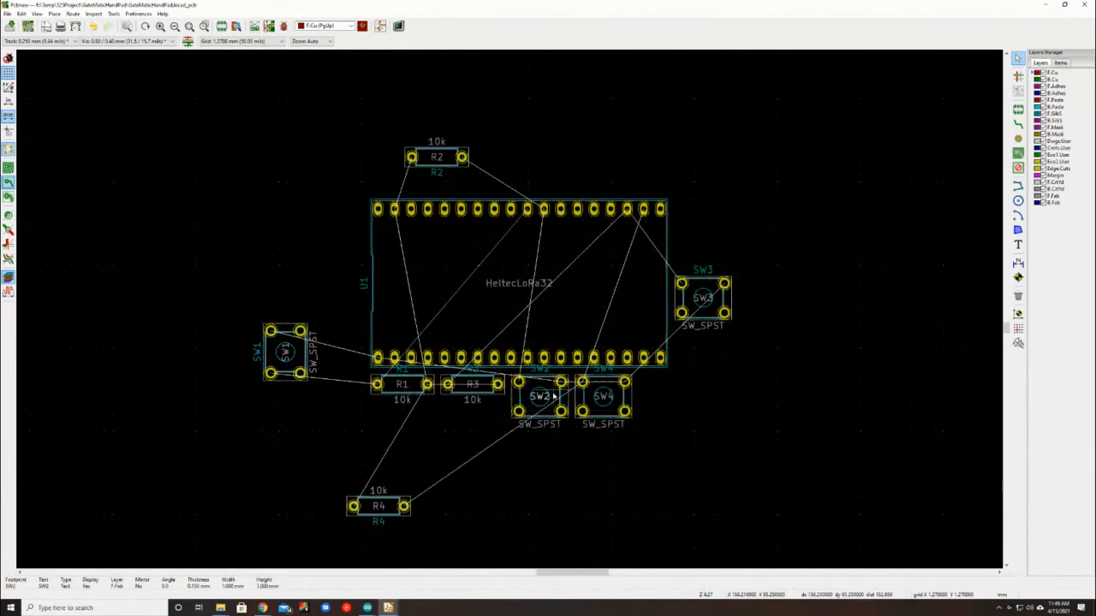
pyautogui.press('r')
pyautogui.press('r')
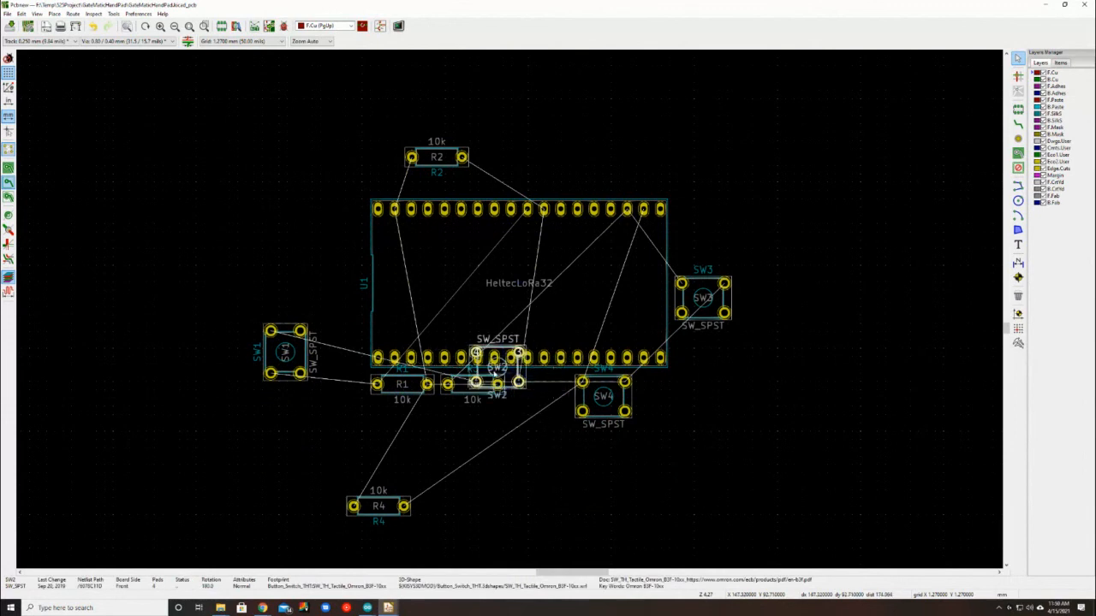
pyautogui.moveTo(512, 377); pyautogui.dragTo(304, 147)
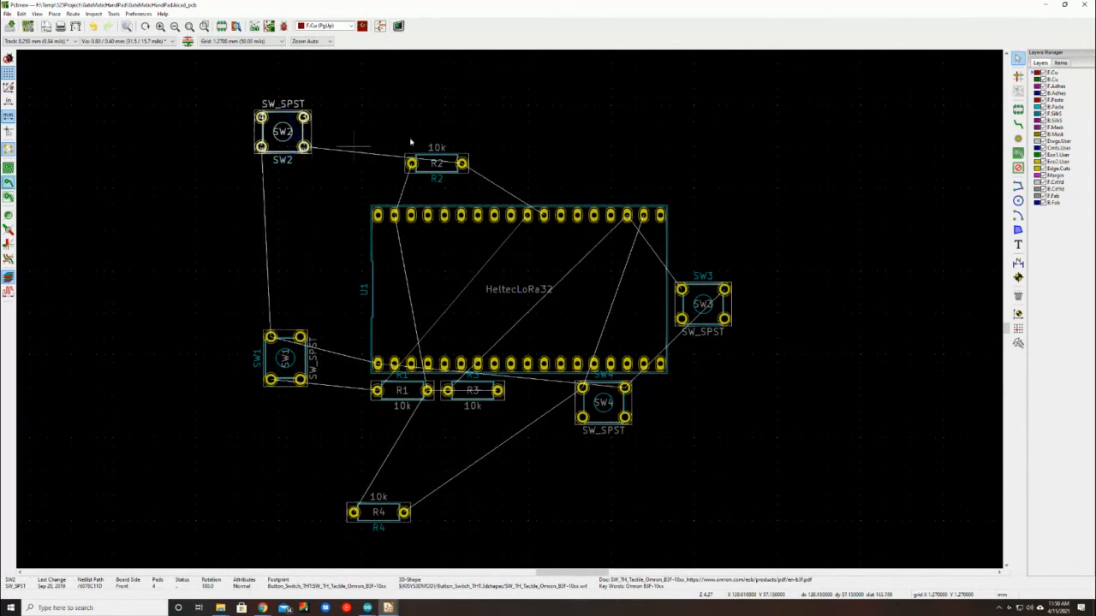
pyautogui.click(508, 112)
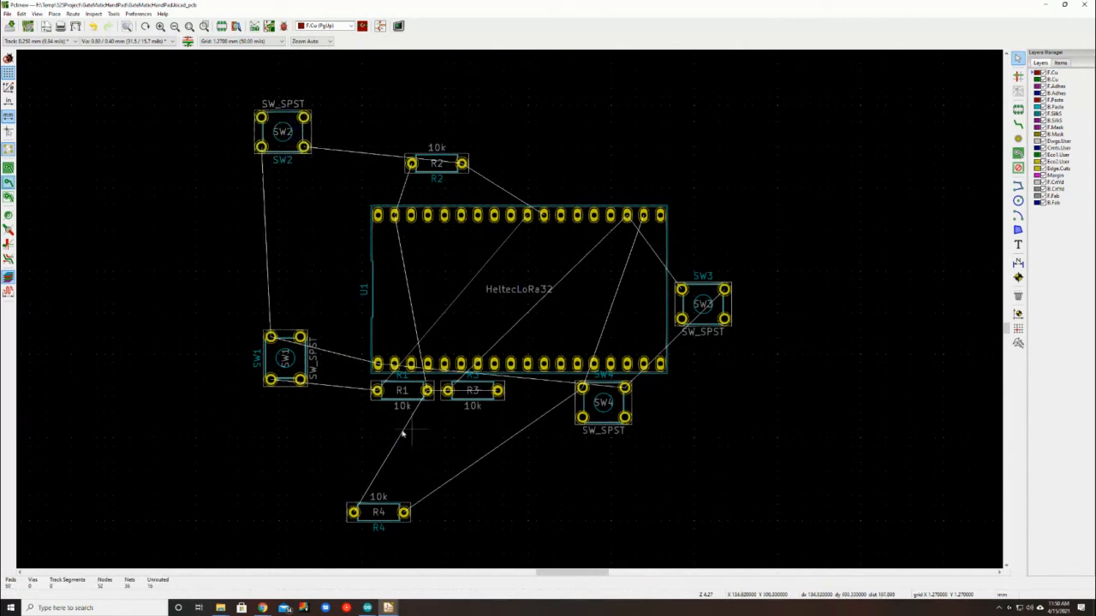
# Move resistor R1 directly below switch SW1
pyautogui.click(407, 394)
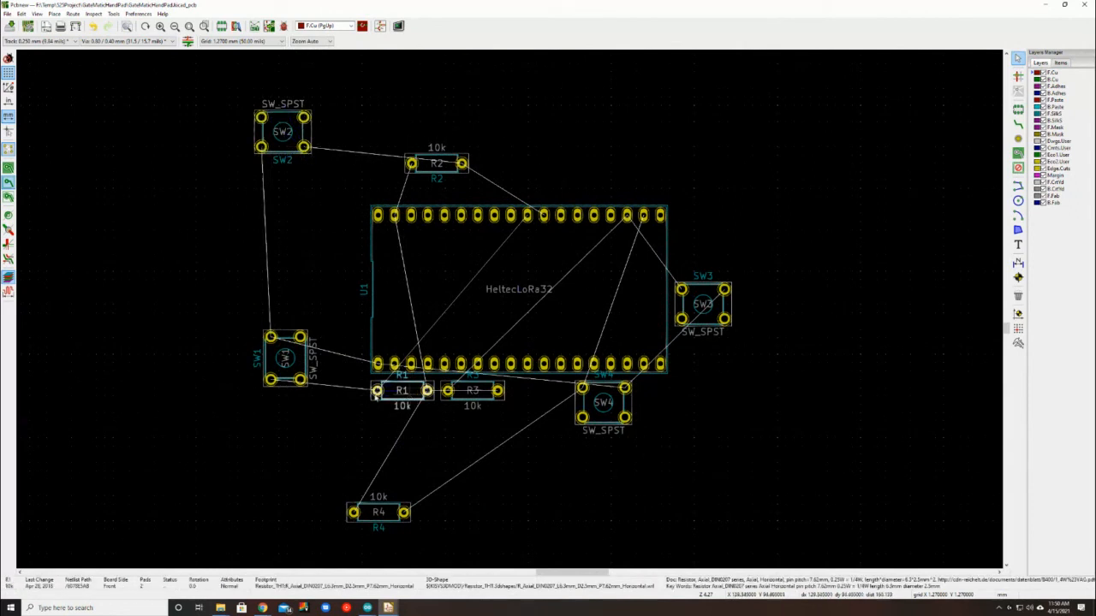
pyautogui.moveTo(408, 393); pyautogui.dragTo(278, 455)
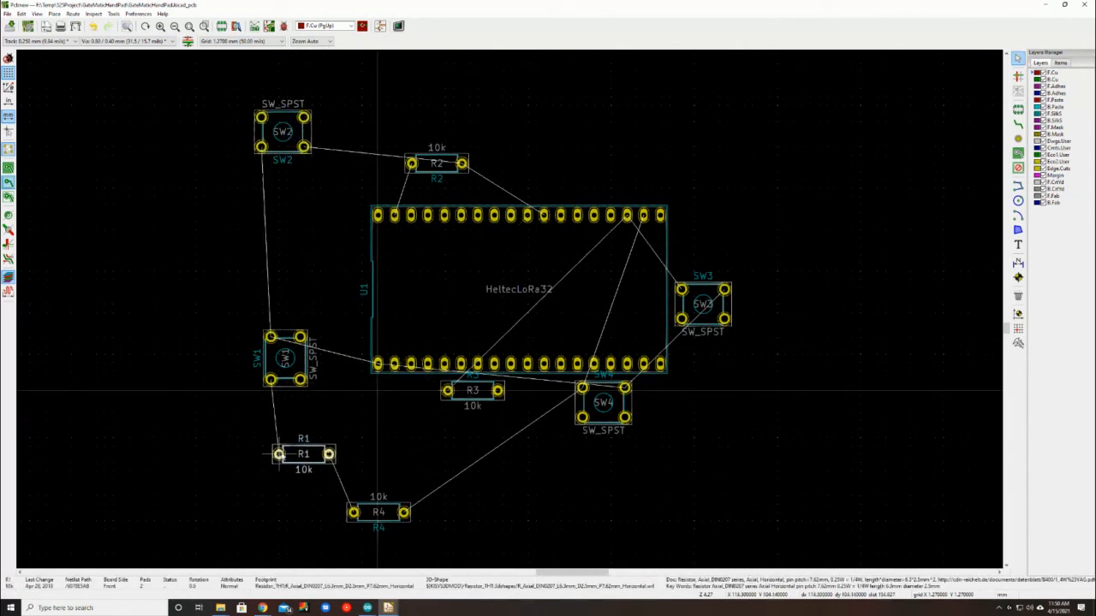
# Rotate resistor R3 by 180° and place it beside the upper part of module U1's left edge
pyautogui.click(482, 393)
pyautogui.press('r')
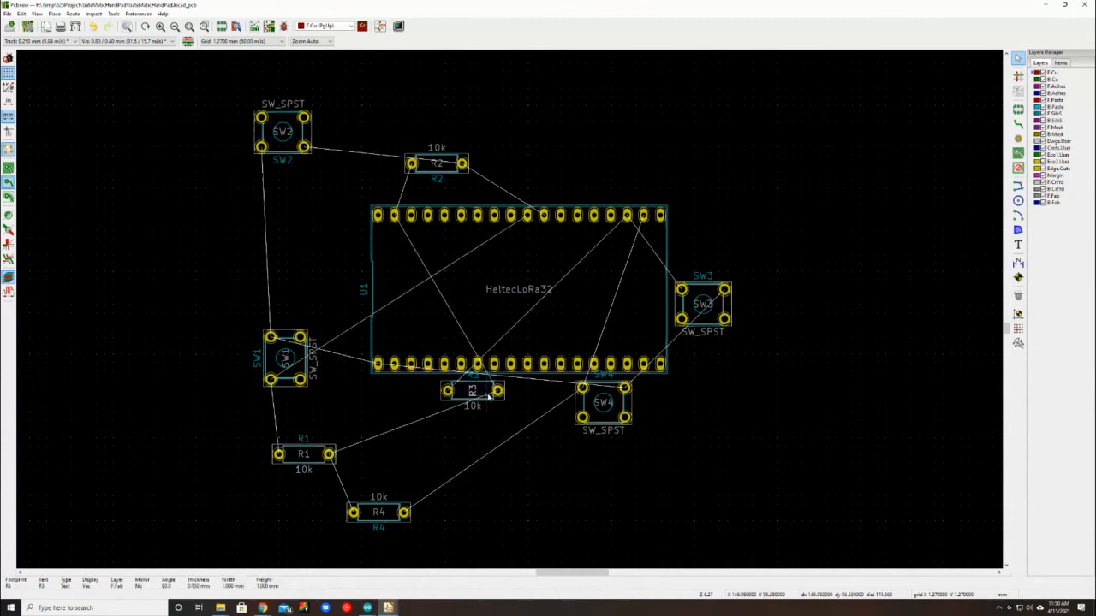
pyautogui.click(489, 394)
pyautogui.press('r')
pyautogui.press('r')
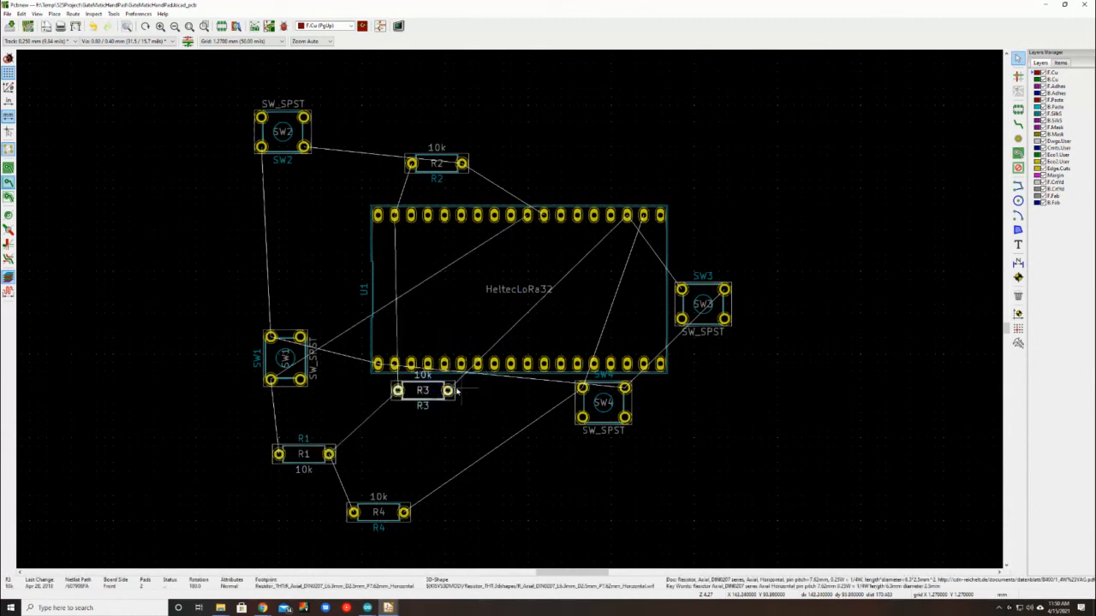
pyautogui.moveTo(447, 391); pyautogui.dragTo(353, 263)
# Try rotating switch SW1 by a further 180° and turn it back to its 90° orientation
pyautogui.click(300, 355)
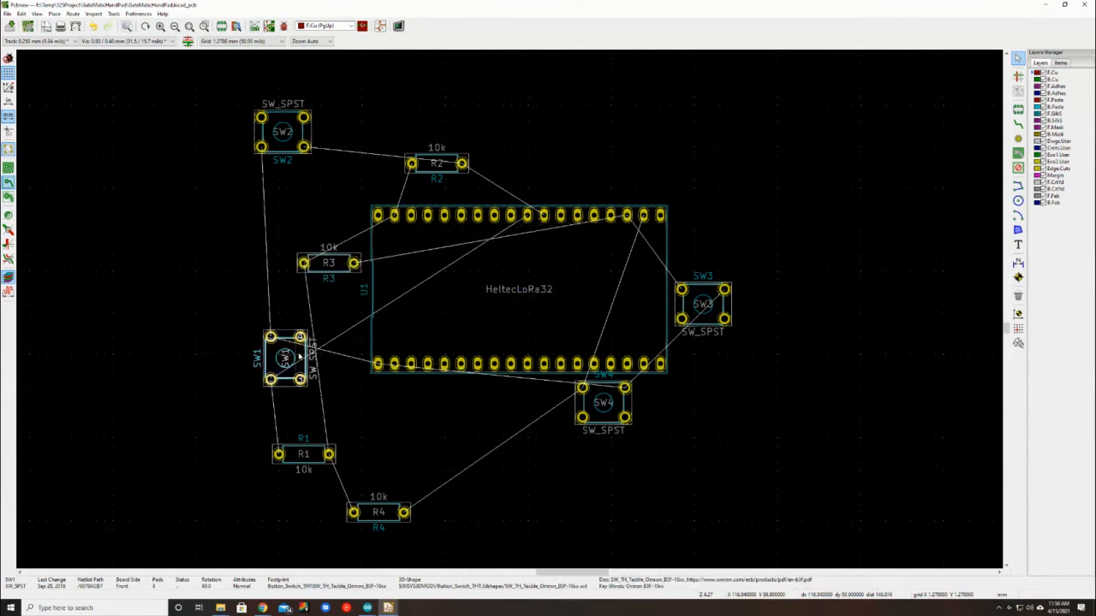
pyautogui.press('r')
pyautogui.press('r')
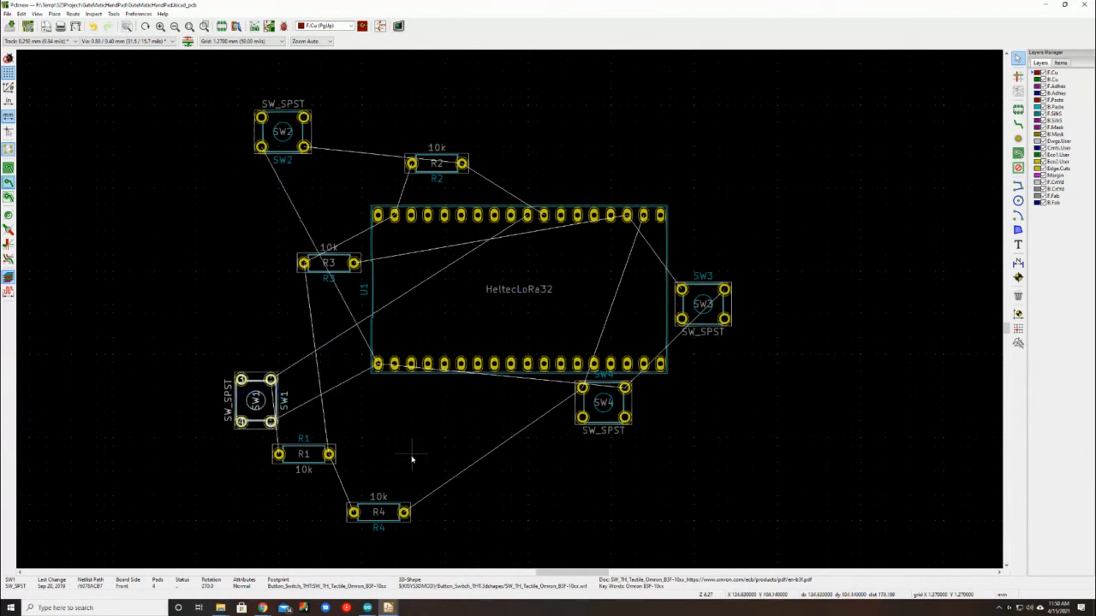
pyautogui.press('r')
pyautogui.press('r')
# Move resistor R3 below module U1, between resistor R1 and switch SW4
pyautogui.click(341, 271)
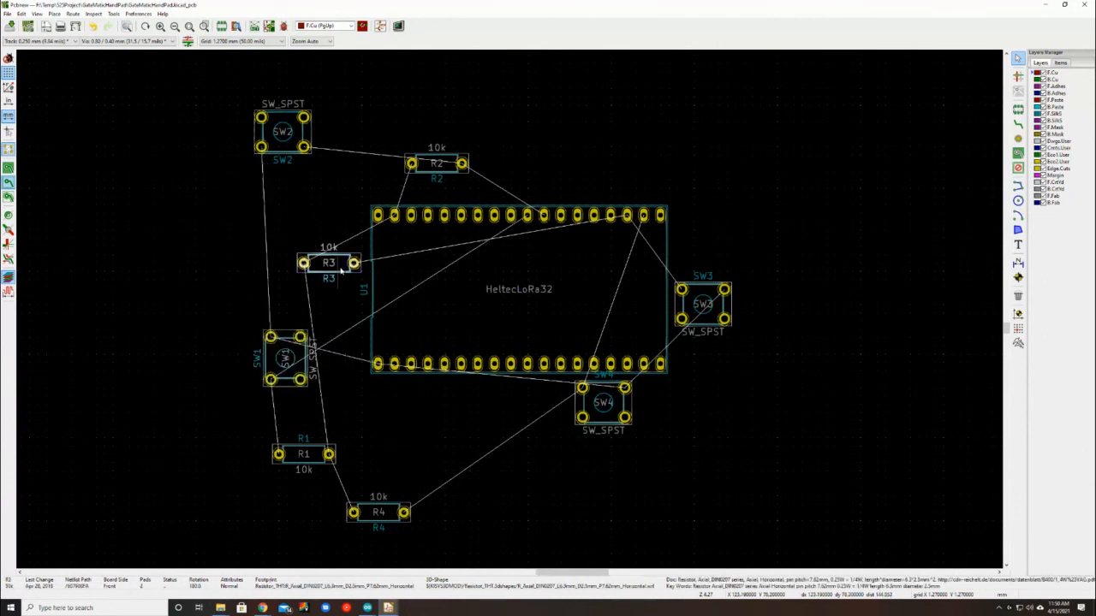
pyautogui.moveTo(341, 270); pyautogui.dragTo(486, 420)
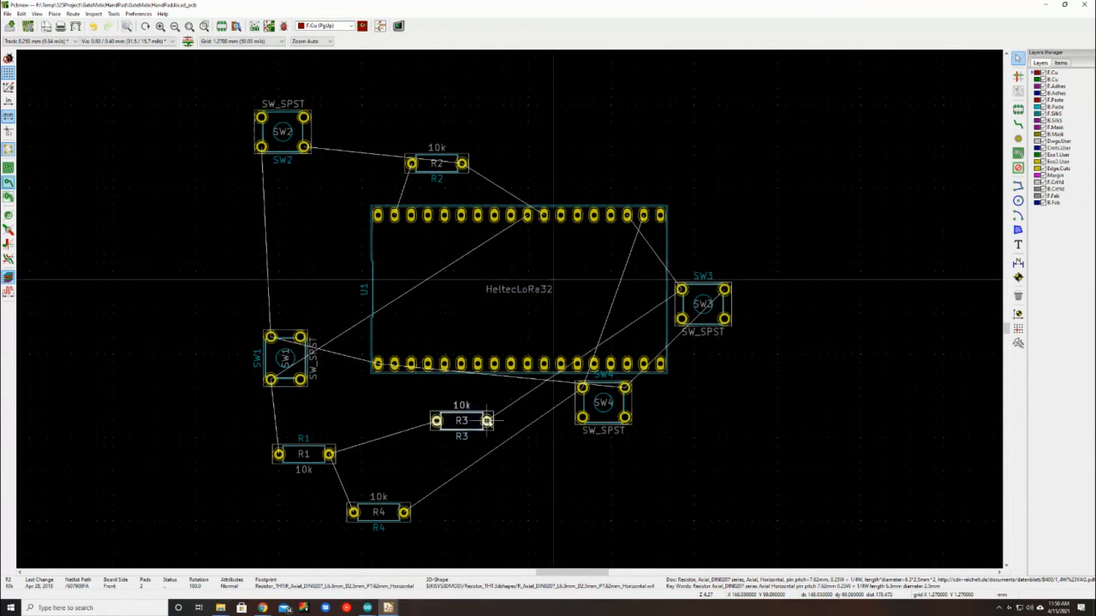
pyautogui.moveTo(718, 309); pyautogui.dragTo(411, 289)
pyautogui.click(799, 289)
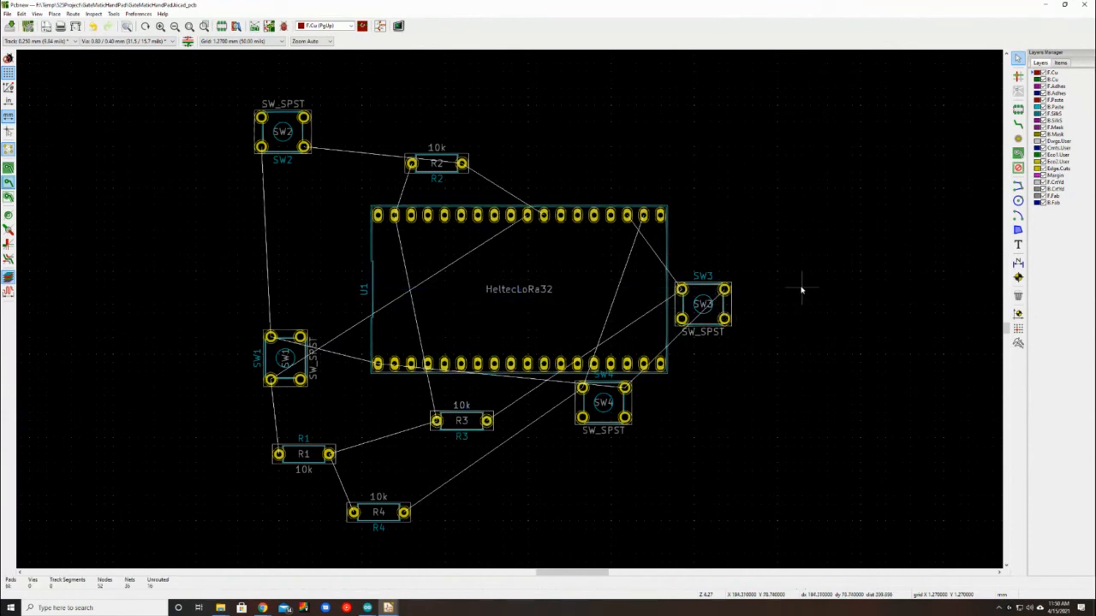
pyautogui.click(717, 310)
pyautogui.click(553, 296)
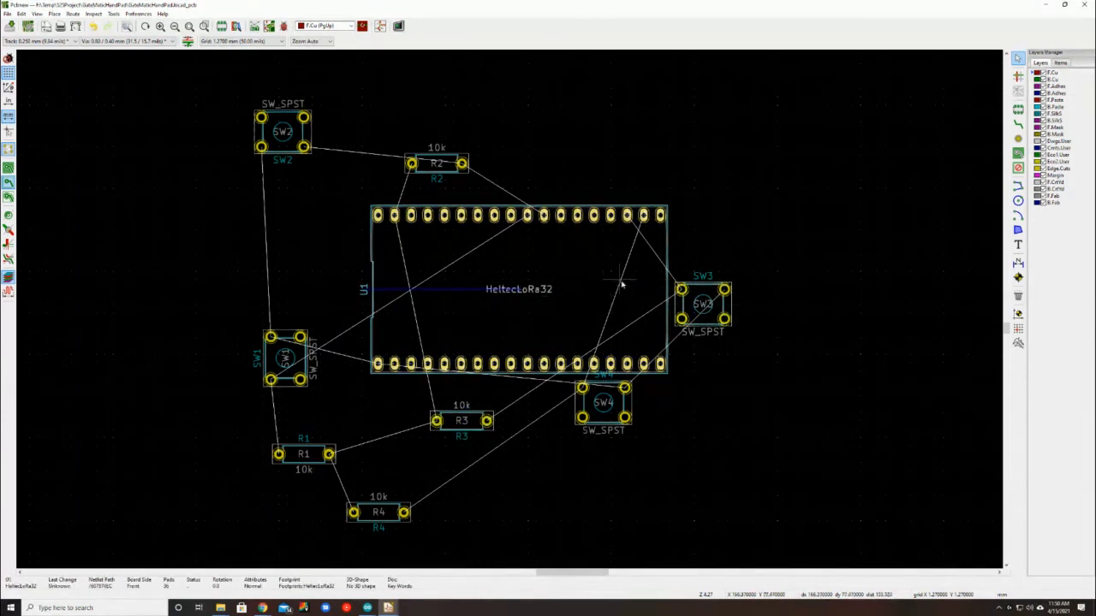
pyautogui.click(751, 206)
pyautogui.click(597, 274)
pyautogui.click(742, 196)
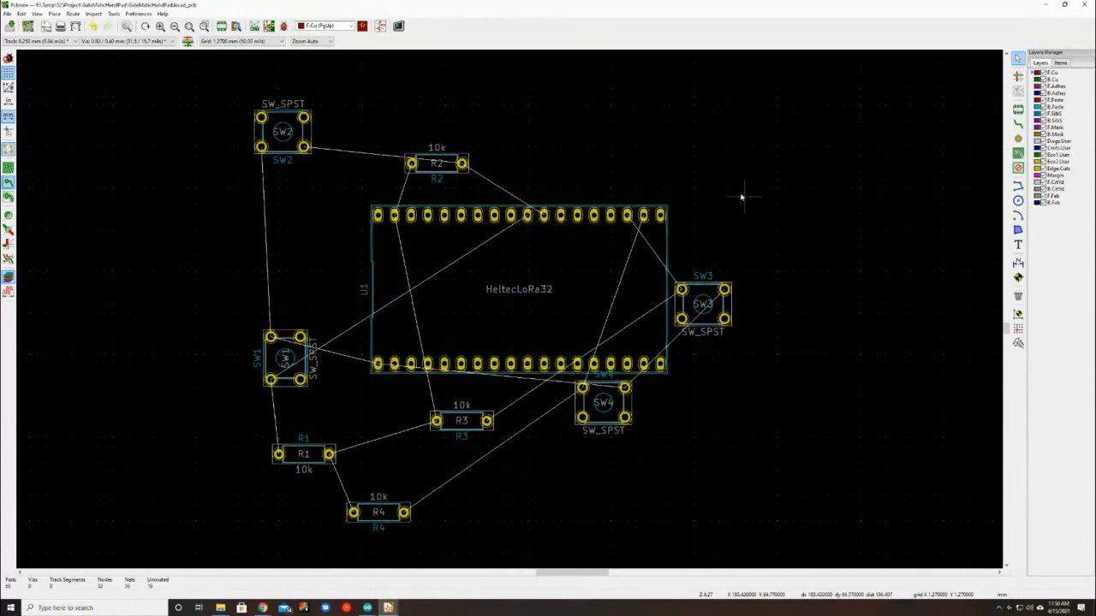
# Select all footprints on the board and flip them to the back side
pyautogui.moveTo(209, 82); pyautogui.dragTo(815, 478)
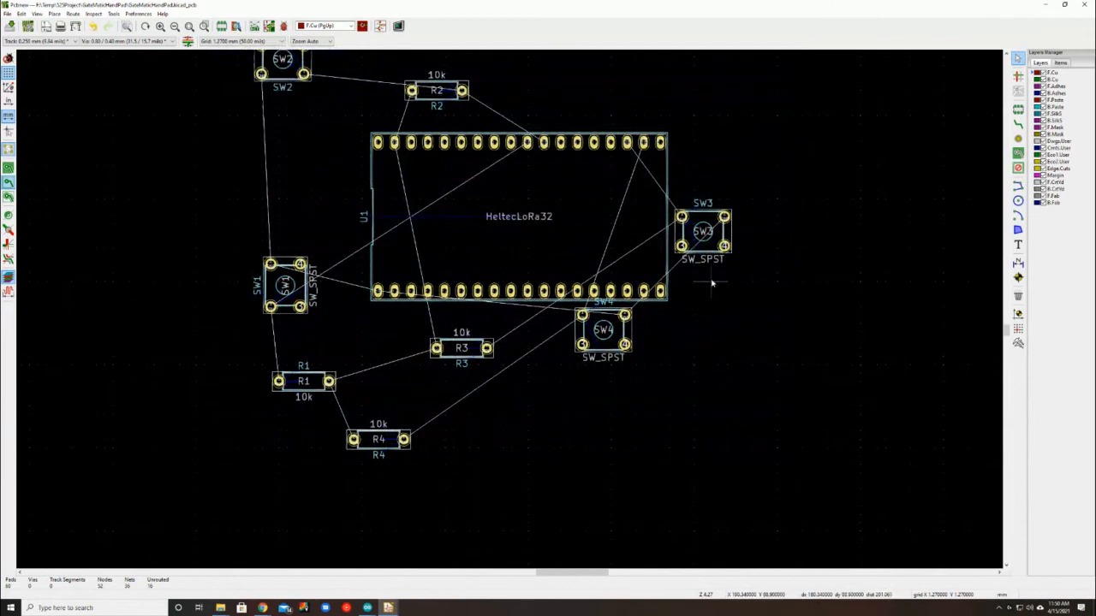
pyautogui.press('f')
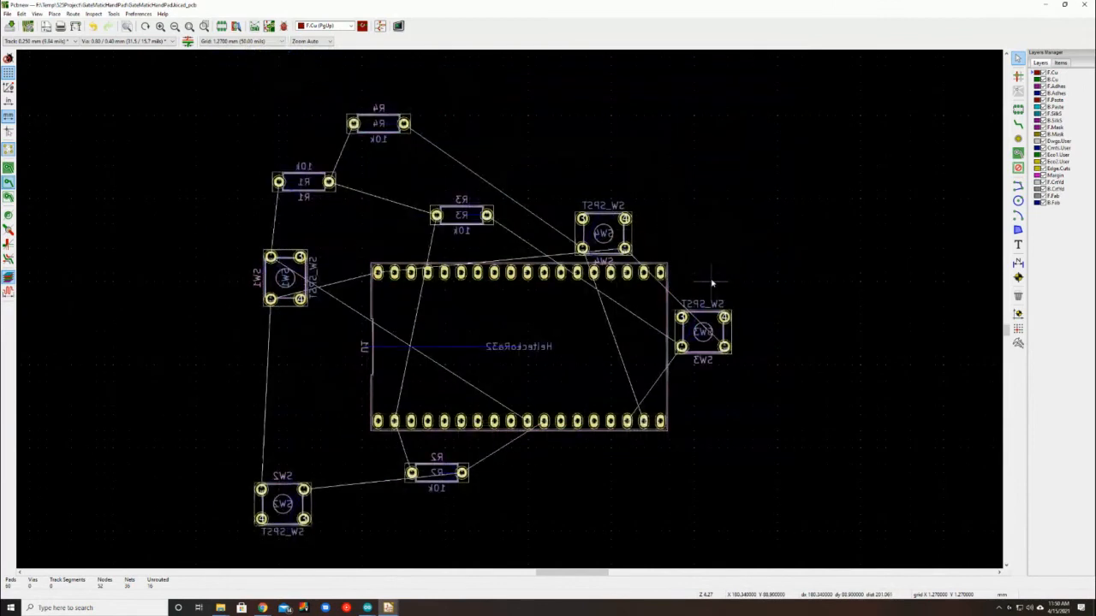
pyautogui.click(800, 282)
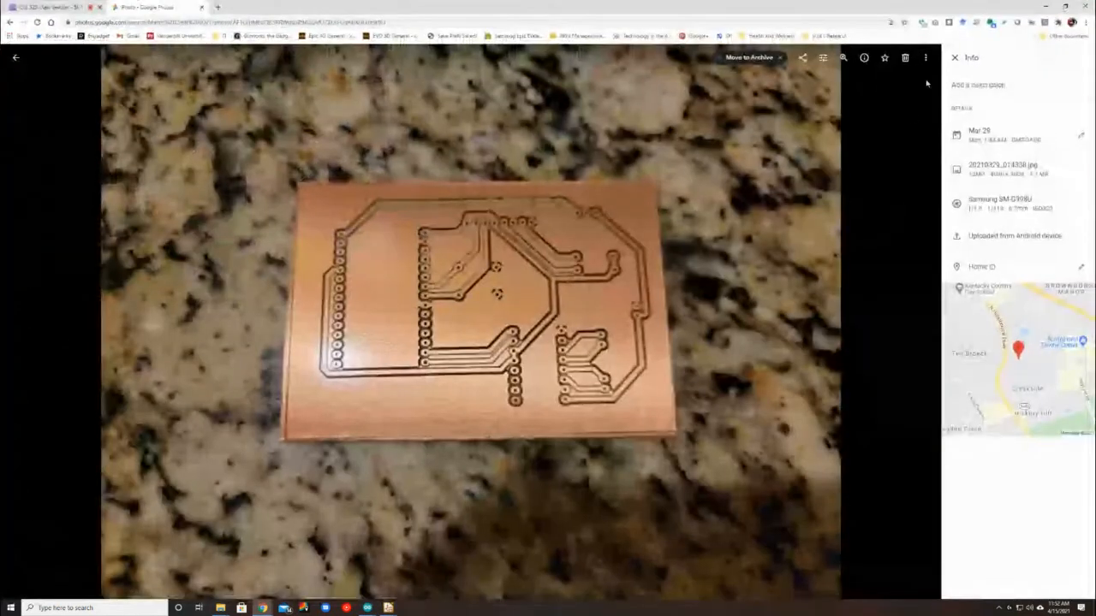
# Look through the Google Photos pictures of the milled copper board and the finished board with its components soldered on
pyautogui.click(954, 57)
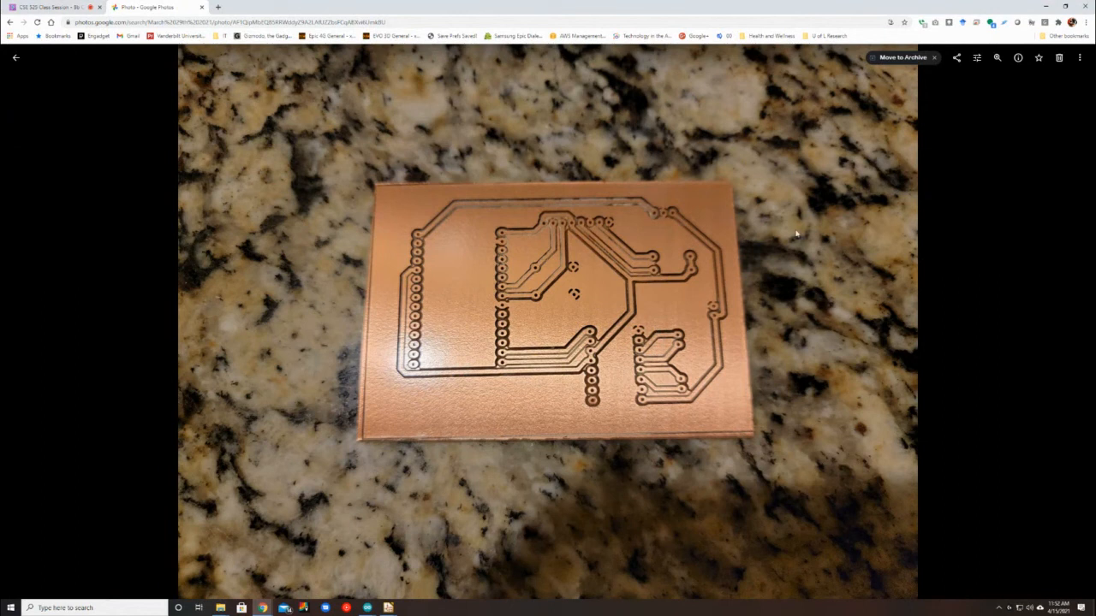
pyautogui.press('Right')
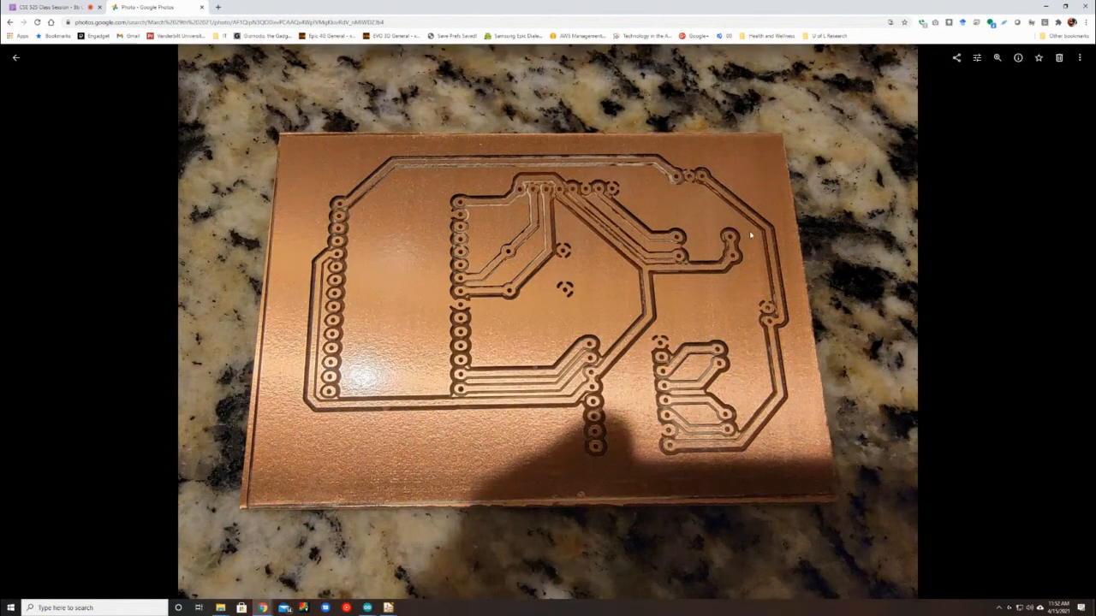
pyautogui.press('Right')
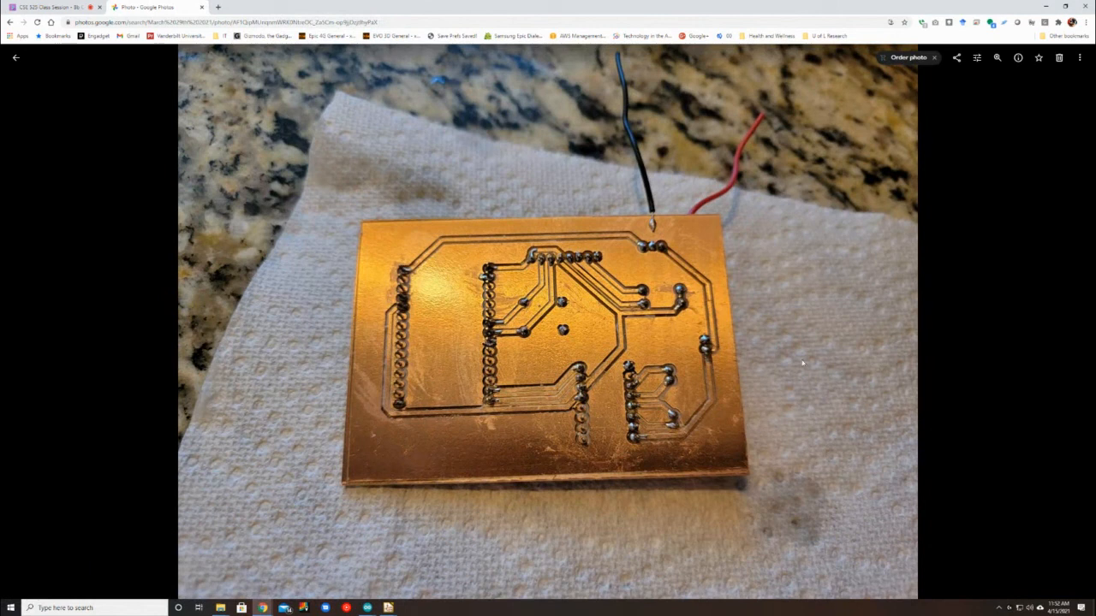
pyautogui.press('Right')
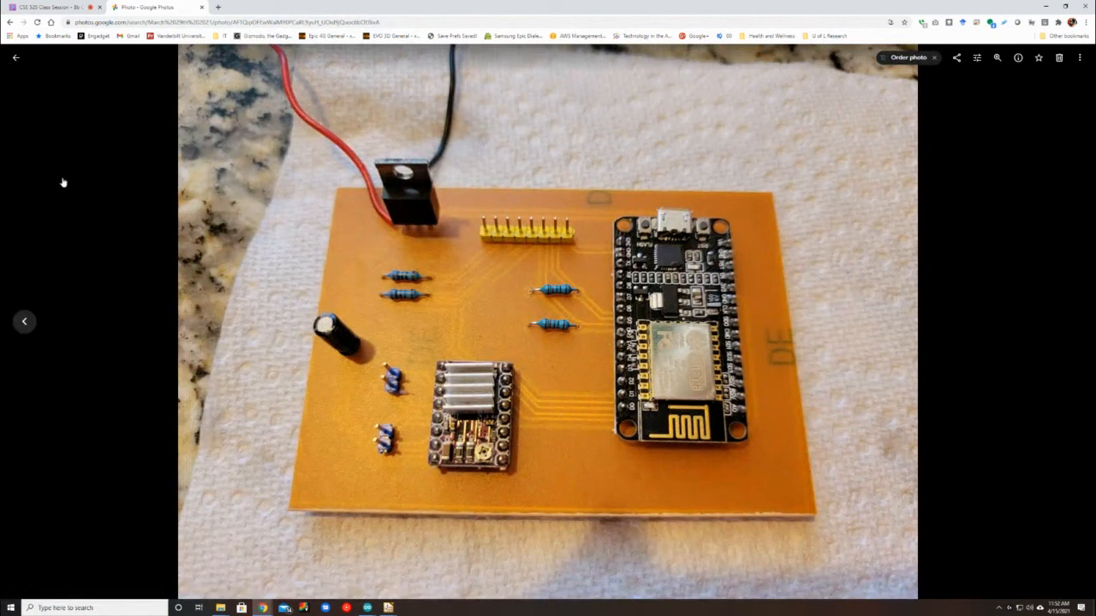
pyautogui.click(55, 8)
pyautogui.moveTo(54, 15); pyautogui.dragTo(0, 18)
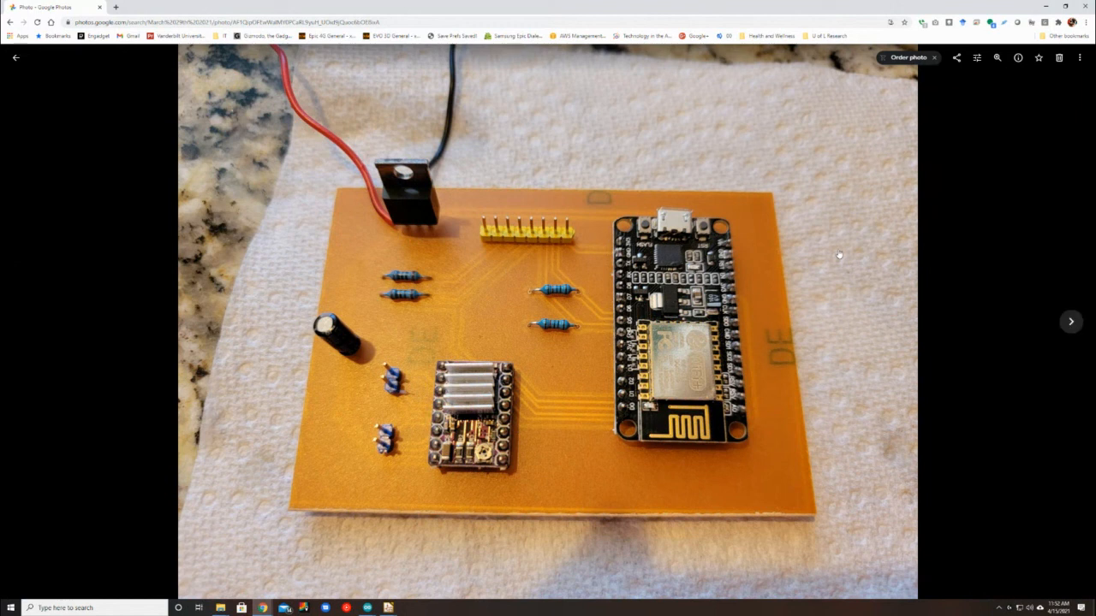
pyautogui.press('Right')
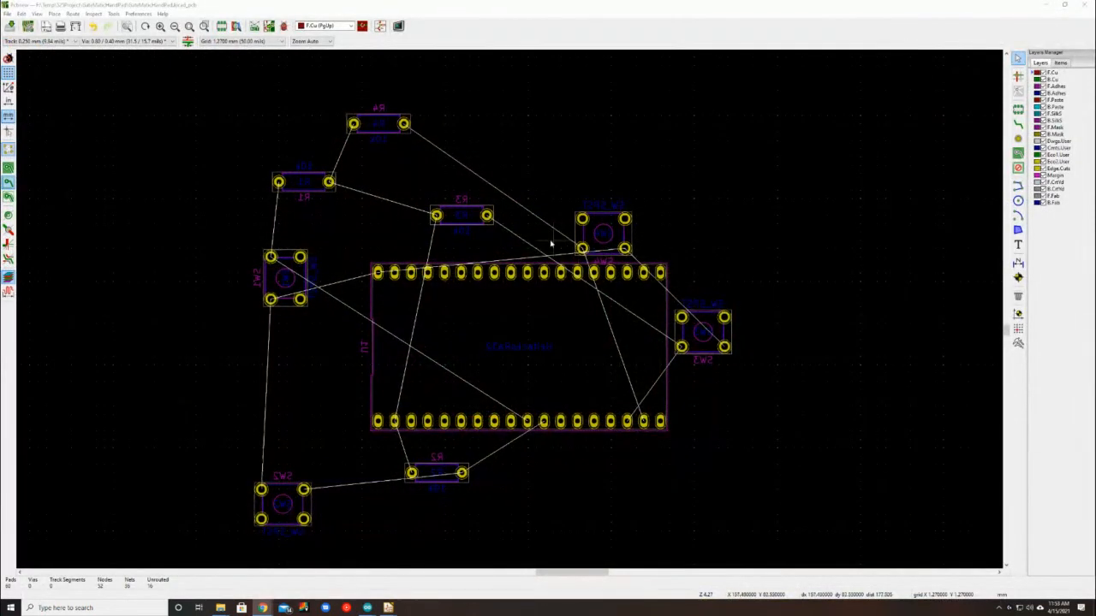
# Switch back to the PCB editor, move switch SW3 above module U1, and place resistor R3 below R1 near U1's upper-left corner
pyautogui.click(709, 342)
pyautogui.moveTo(636, 360); pyautogui.dragTo(536, 139)
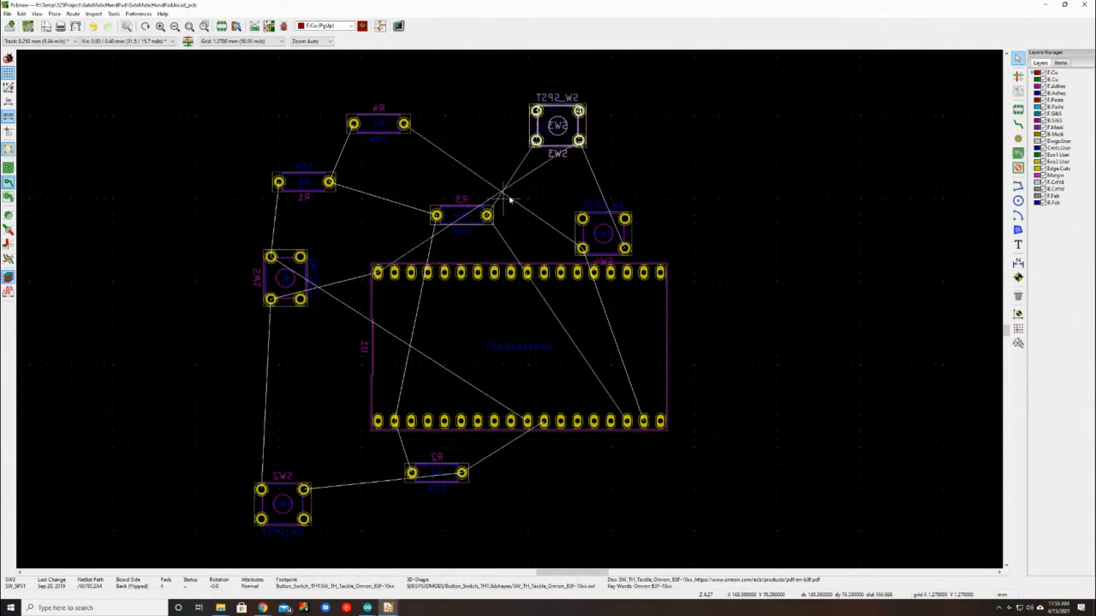
pyautogui.click(470, 222)
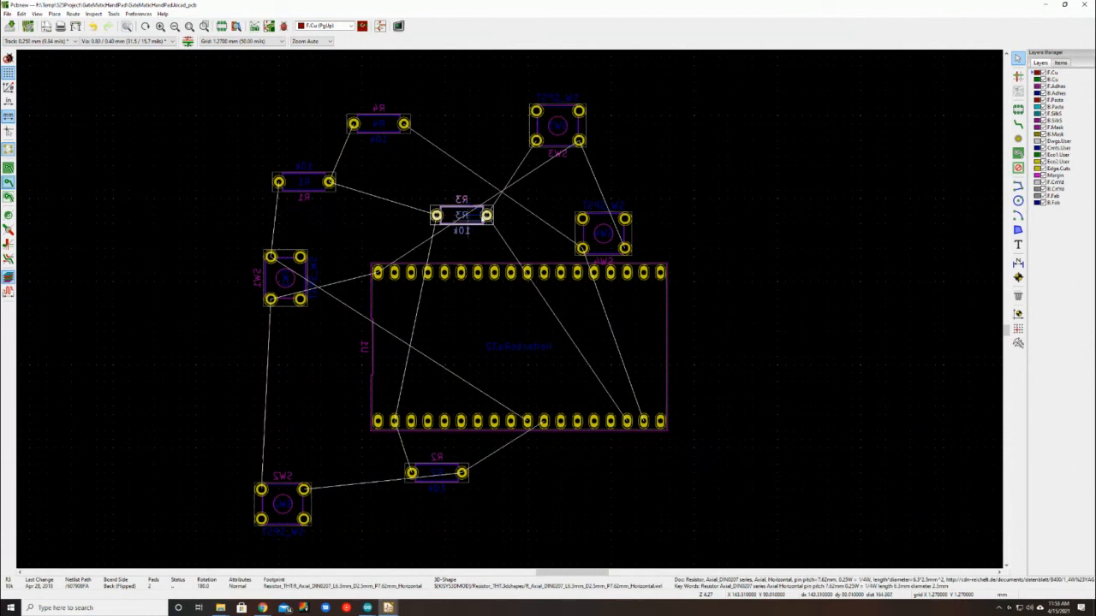
pyautogui.moveTo(485, 218); pyautogui.dragTo(393, 227)
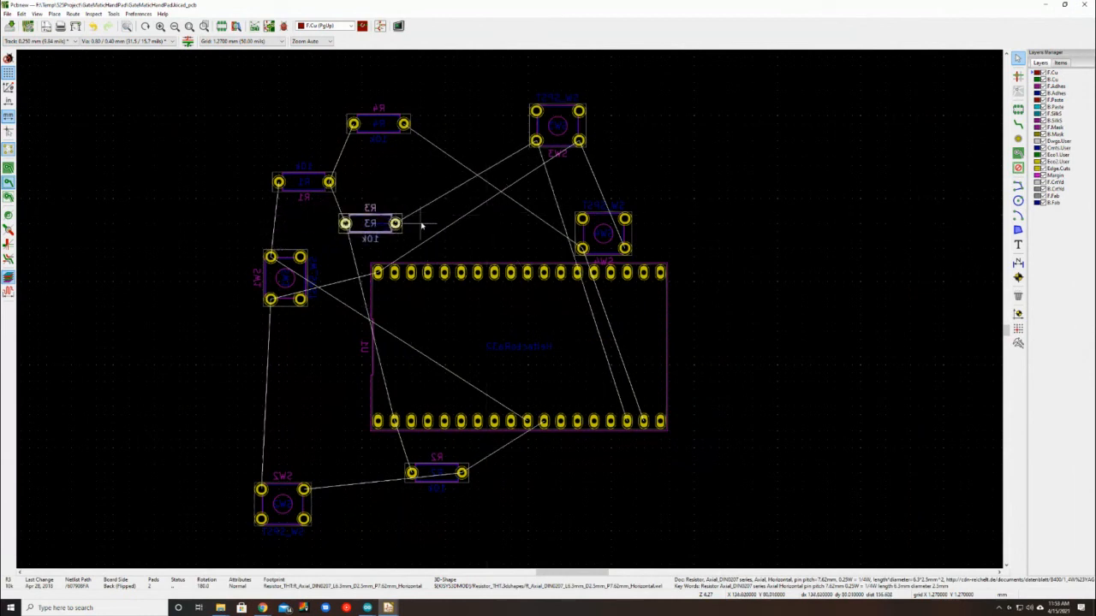
# Try rotating module U1 in 90° increments and bring it back to its original orientation
pyautogui.click(565, 374)
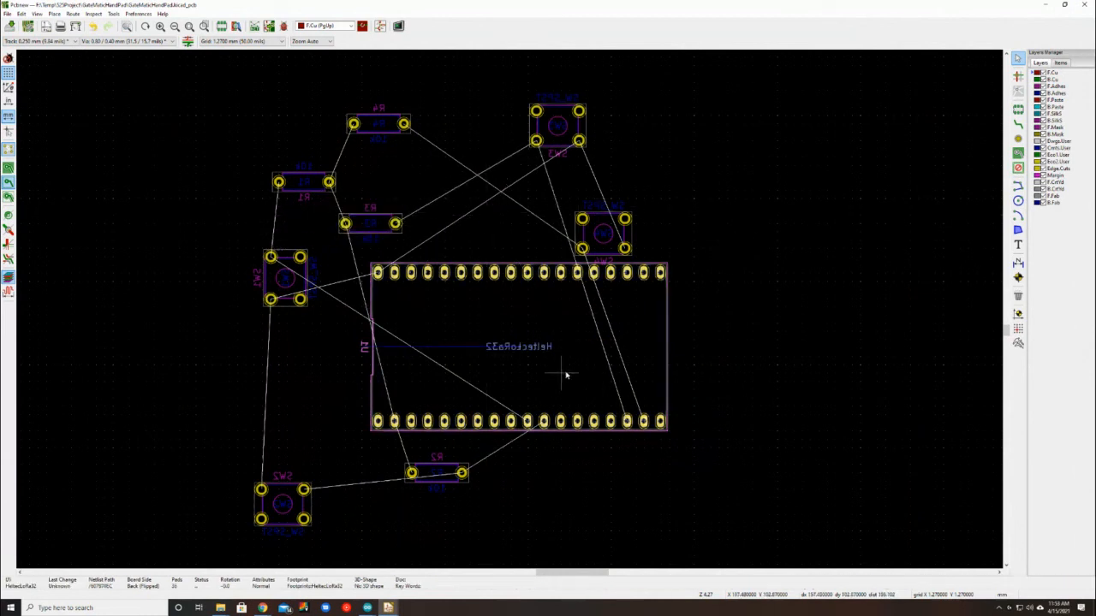
pyautogui.press('r')
pyautogui.press('r')
pyautogui.press('r')
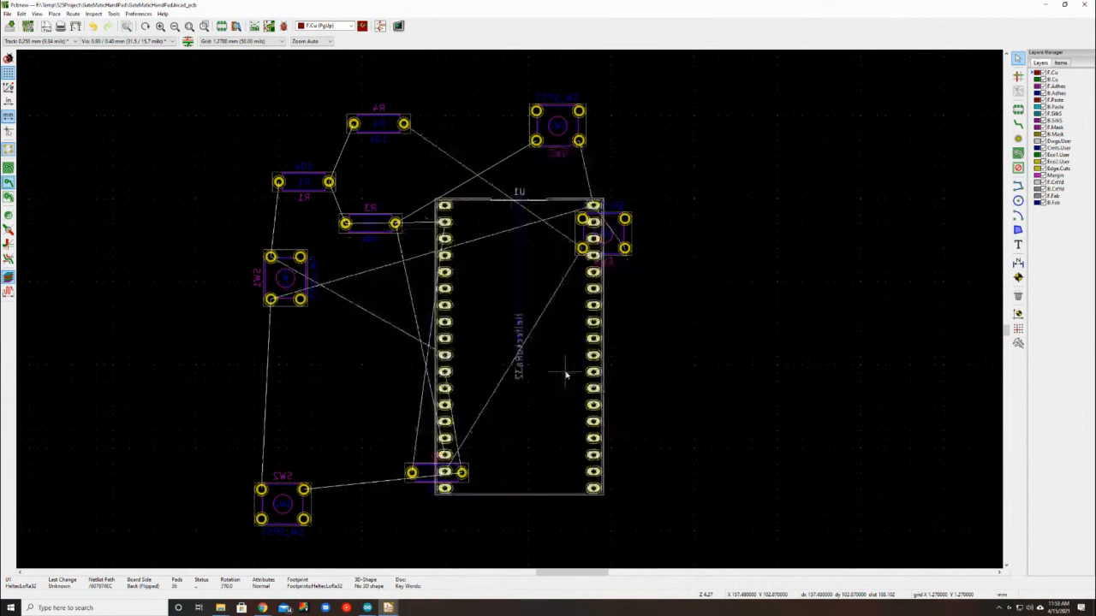
pyautogui.press('r')
pyautogui.click(765, 299)
# Move switches SW4 and SW3 to the right of module U1, with SW3 above SW4
pyautogui.click(604, 247)
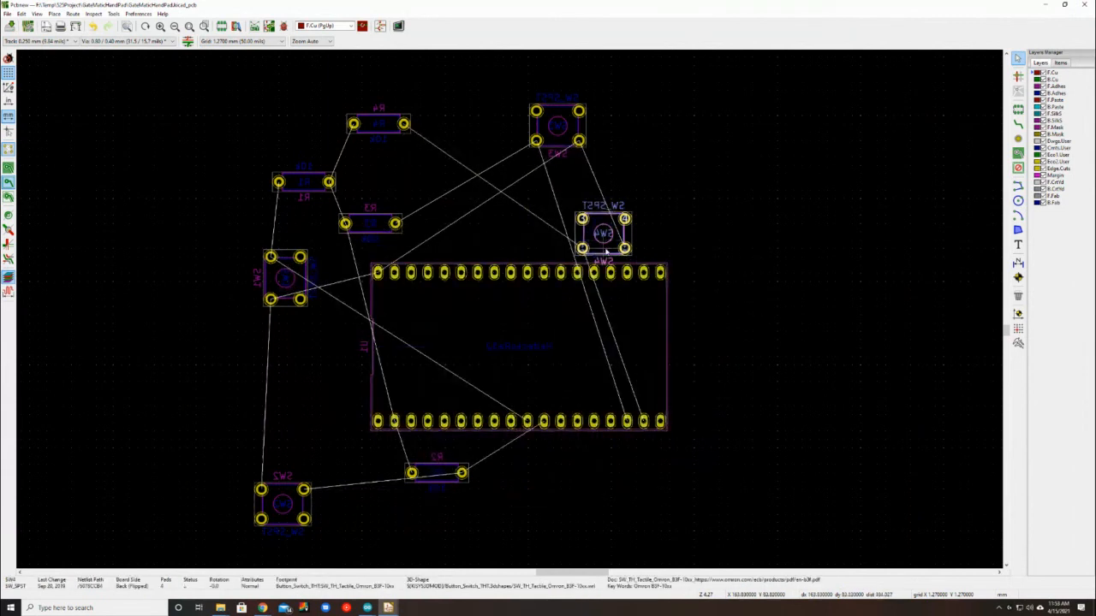
pyautogui.moveTo(611, 252); pyautogui.dragTo(743, 420)
pyautogui.click(573, 125)
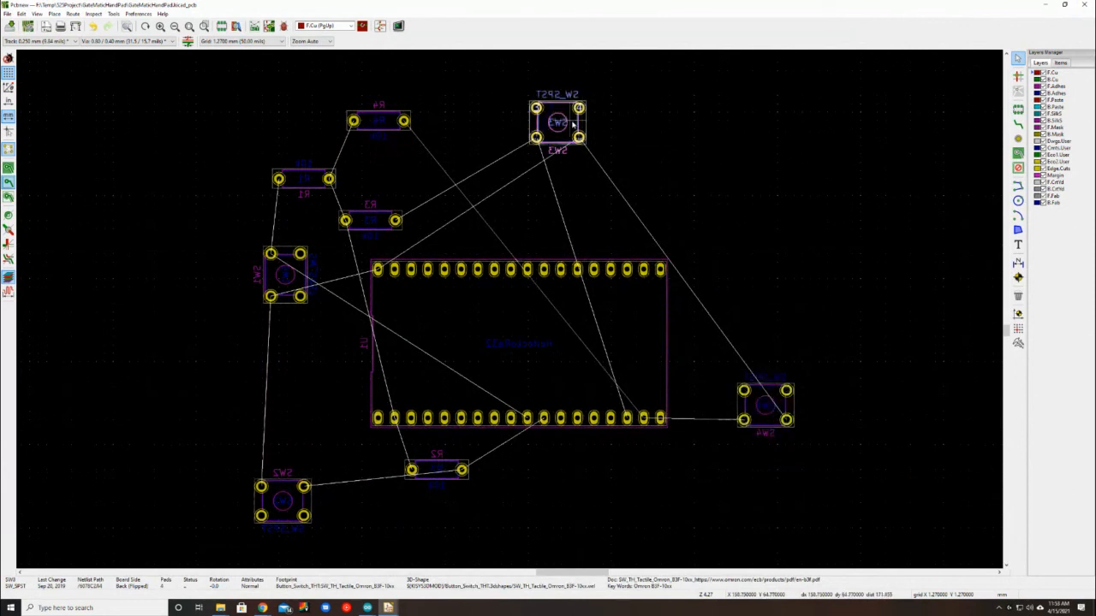
pyautogui.moveTo(543, 140); pyautogui.dragTo(753, 264)
pyautogui.click(612, 145)
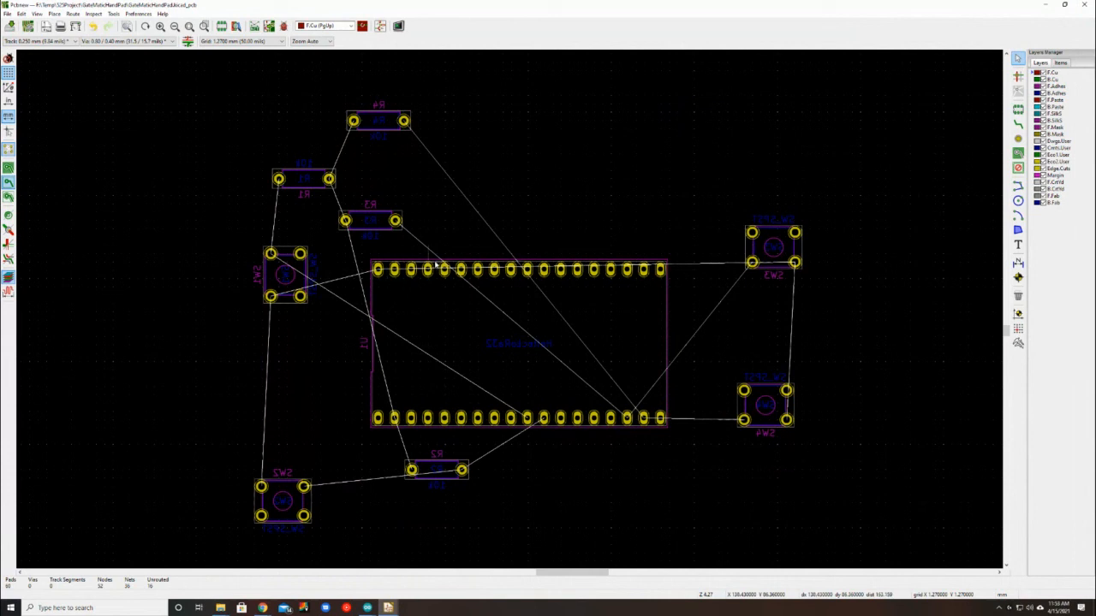
# Move resistor R3 below module U1, and rotate resistor R2 by 180° and place it between U1 and R3
pyautogui.moveTo(377, 227); pyautogui.dragTo(461, 503)
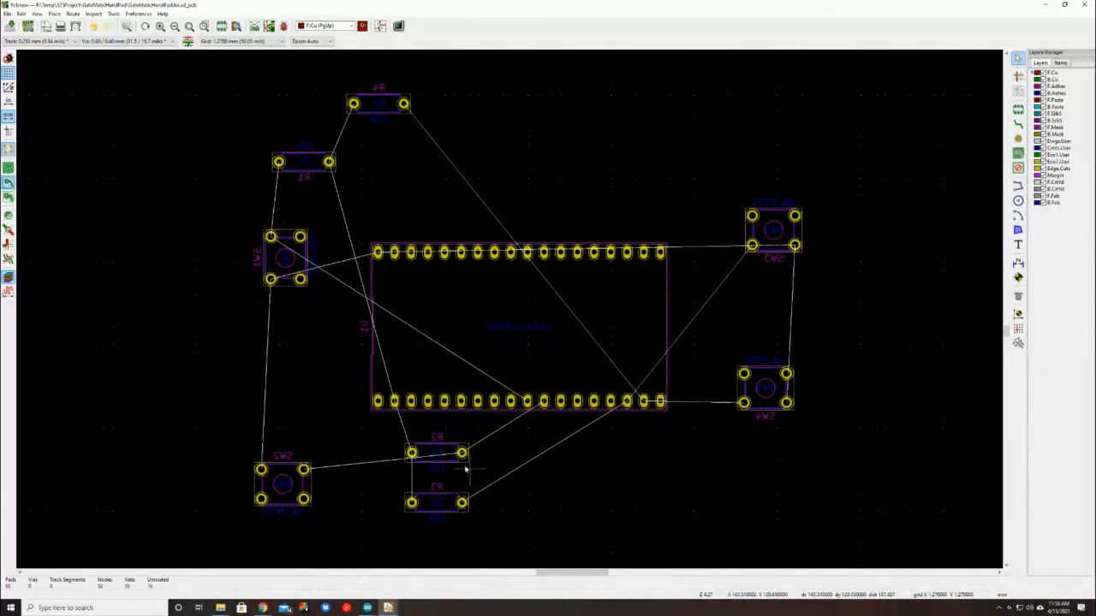
pyautogui.press('r')
pyautogui.press('r')
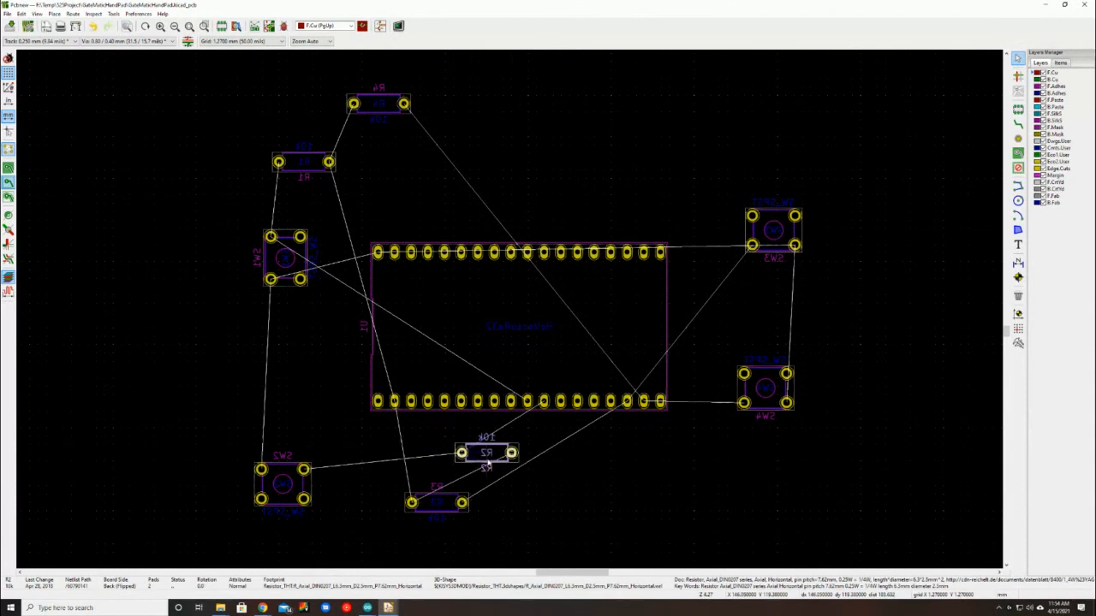
pyautogui.moveTo(482, 453); pyautogui.dragTo(428, 445)
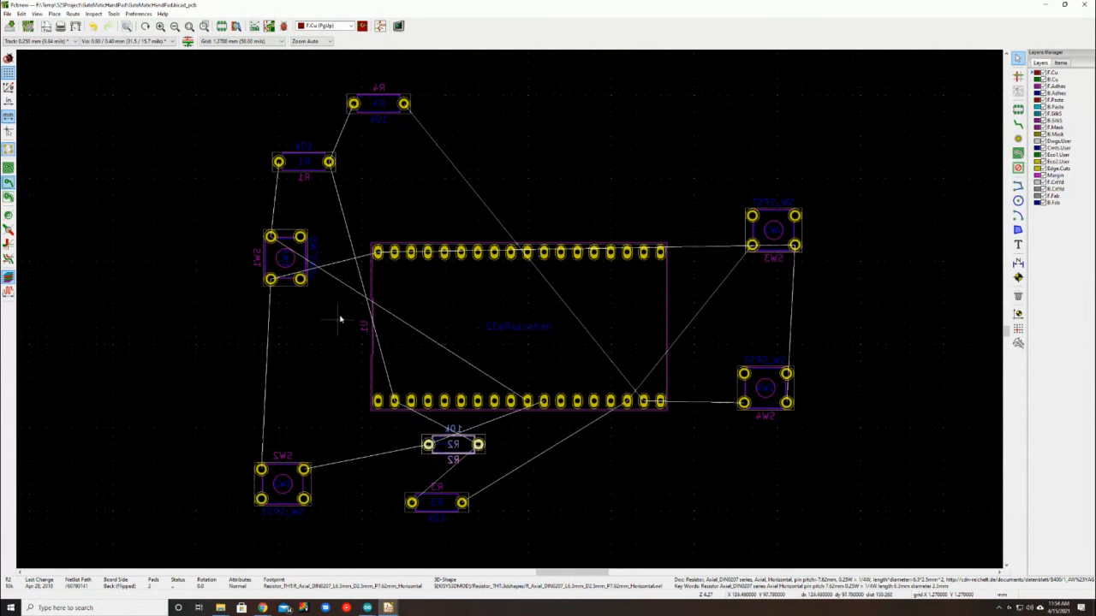
# Rotate switch SW1 by 180° and place it left of module U1, with resistor R1 below it beside U1's lower-left corner
pyautogui.click(300, 271)
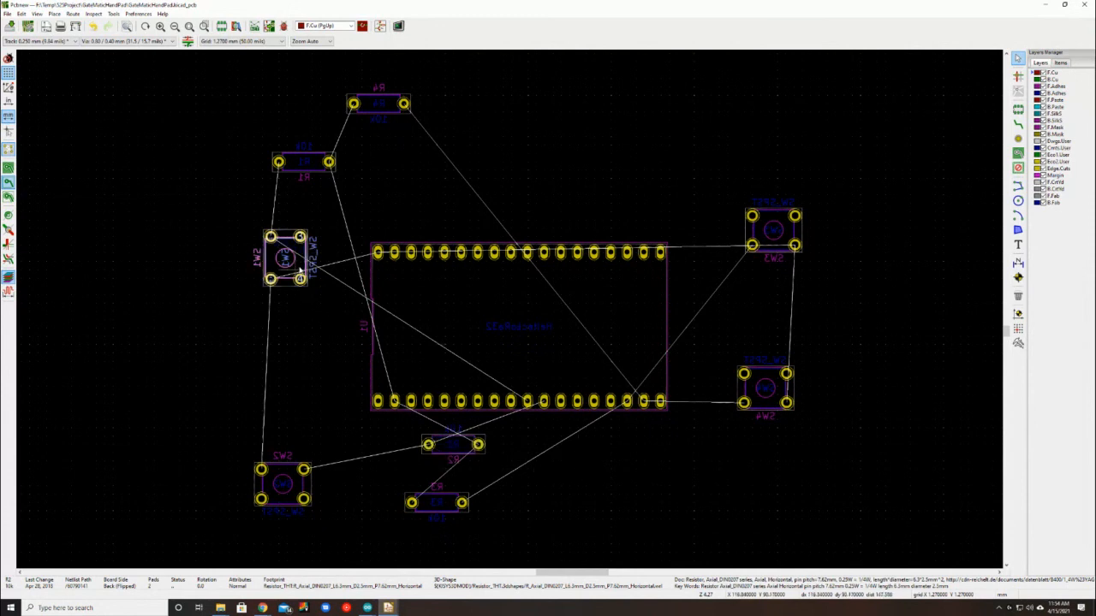
pyautogui.press('r')
pyautogui.press('r')
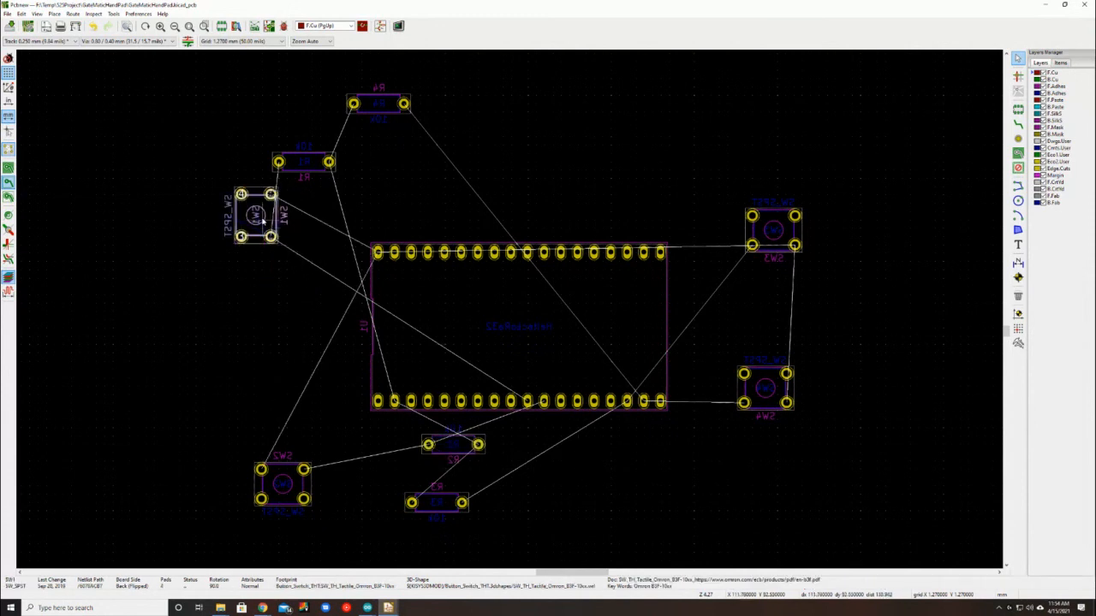
pyautogui.moveTo(267, 219); pyautogui.dragTo(295, 303)
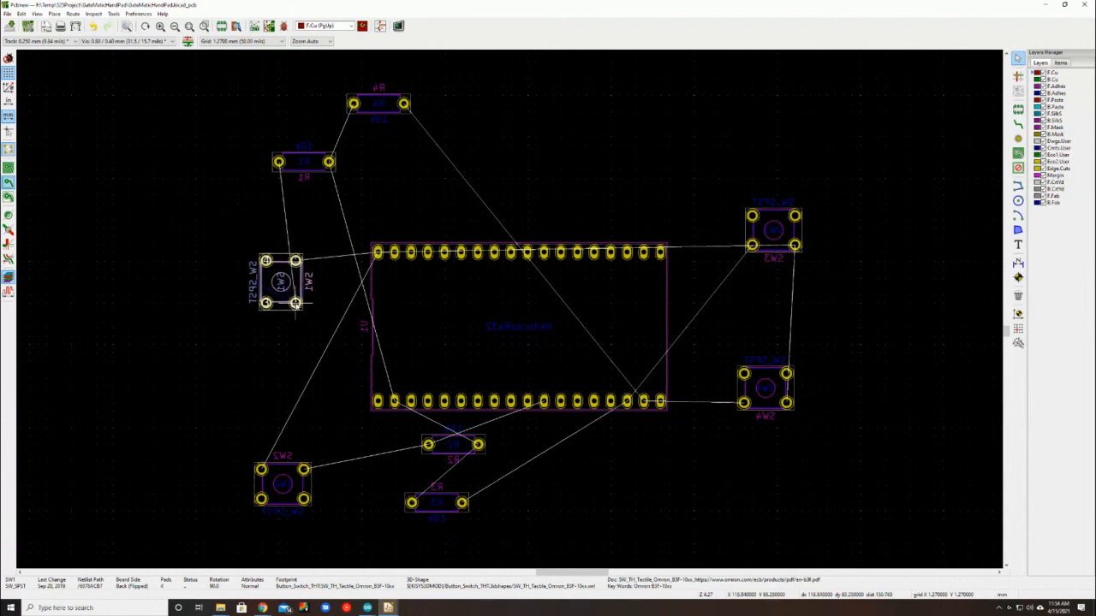
pyautogui.click(285, 170)
pyautogui.moveTo(285, 170); pyautogui.dragTo(300, 403)
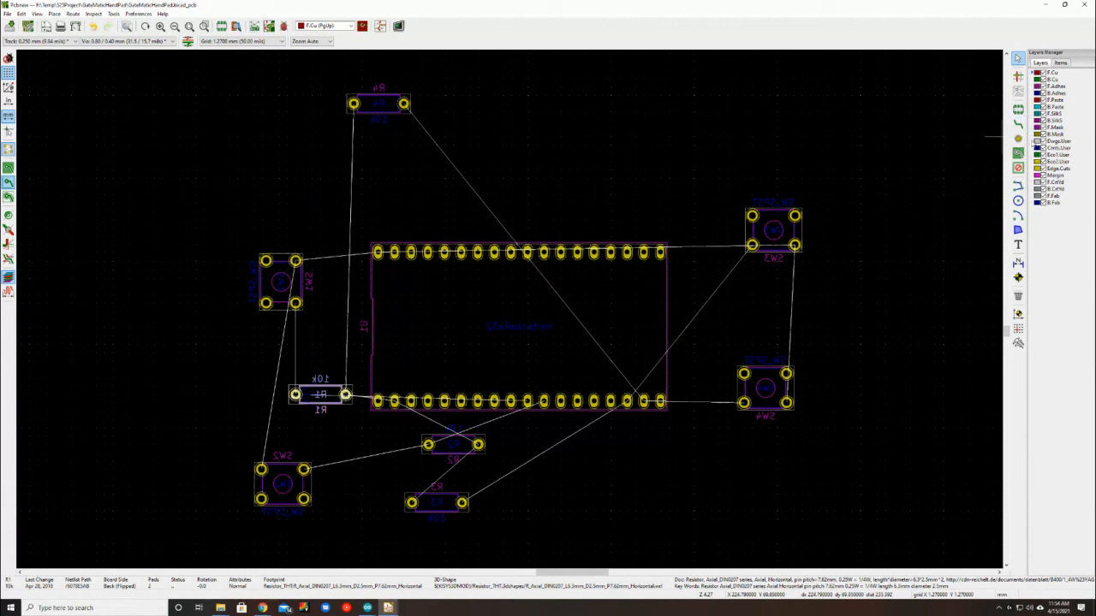
# Draw a closed rectangular board outline, about 102 by 71 mm, around all footprints on the Edge.Cuts layer
pyautogui.click(1038, 170)
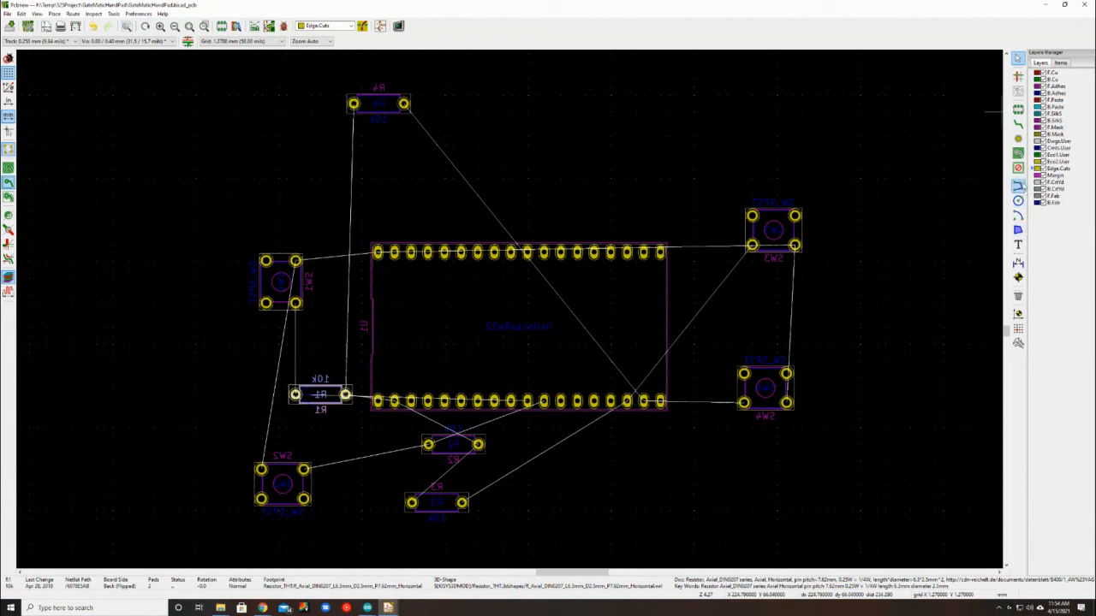
pyautogui.click(1018, 186)
pyautogui.click(196, 60)
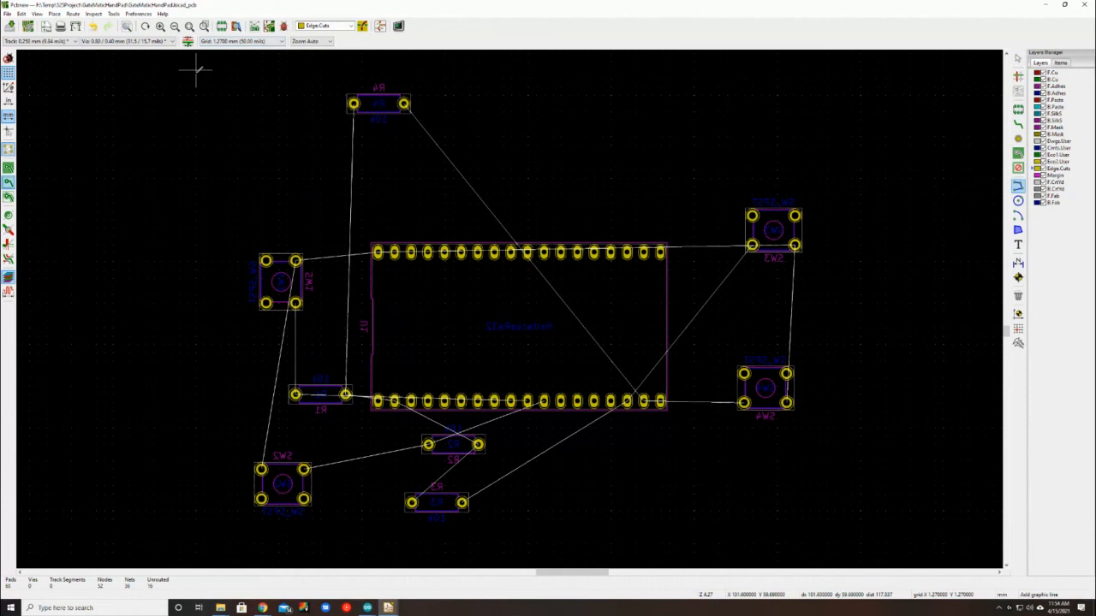
pyautogui.click(861, 105)
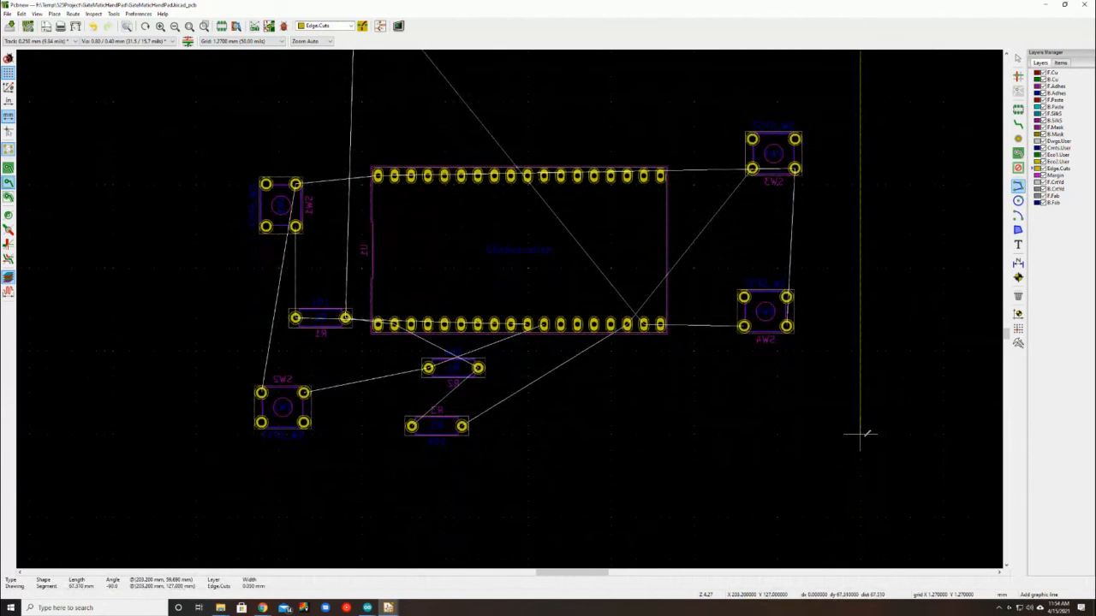
pyautogui.click(861, 459)
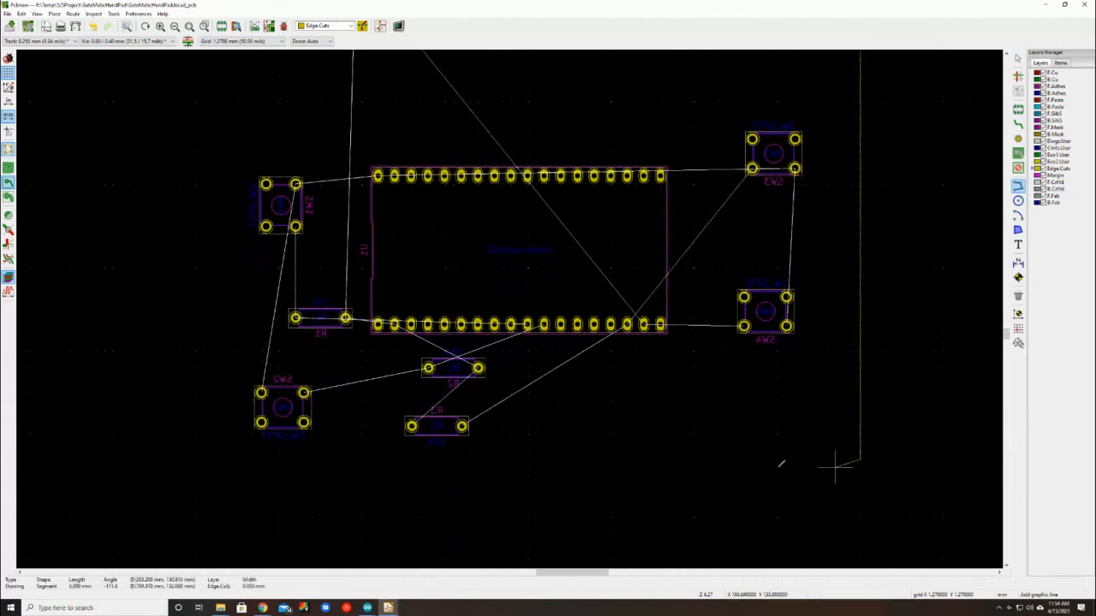
pyautogui.click(230, 459)
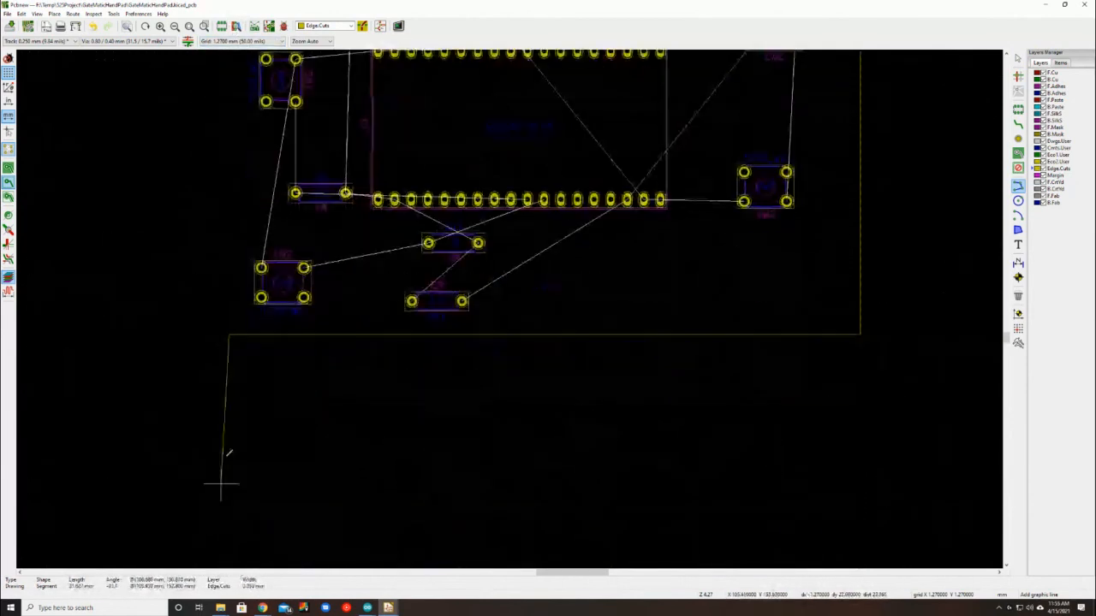
pyautogui.click(196, 335)
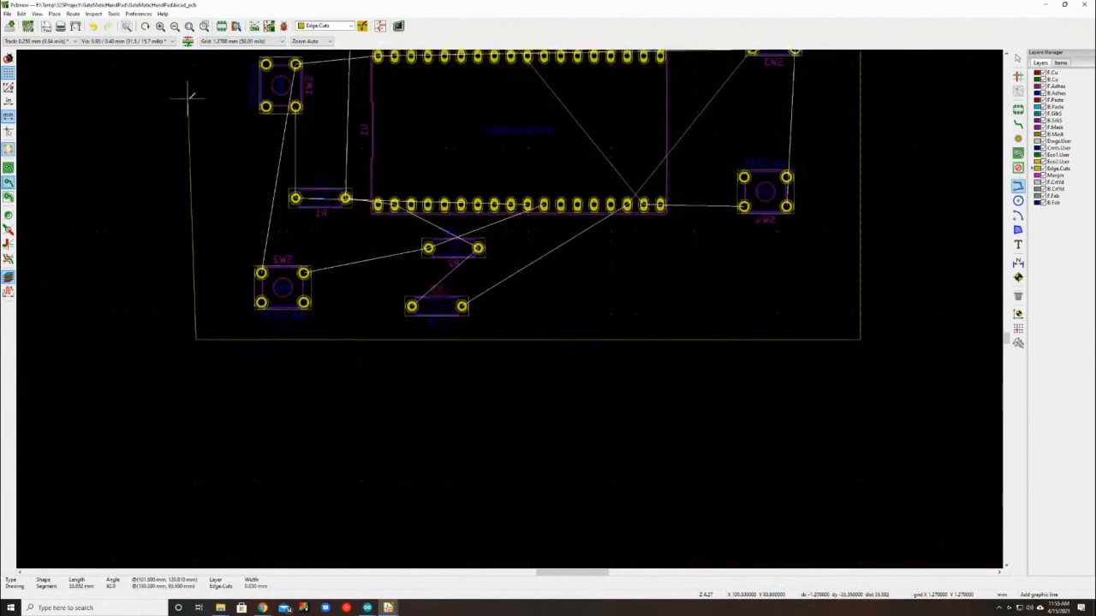
pyautogui.click(196, 157)
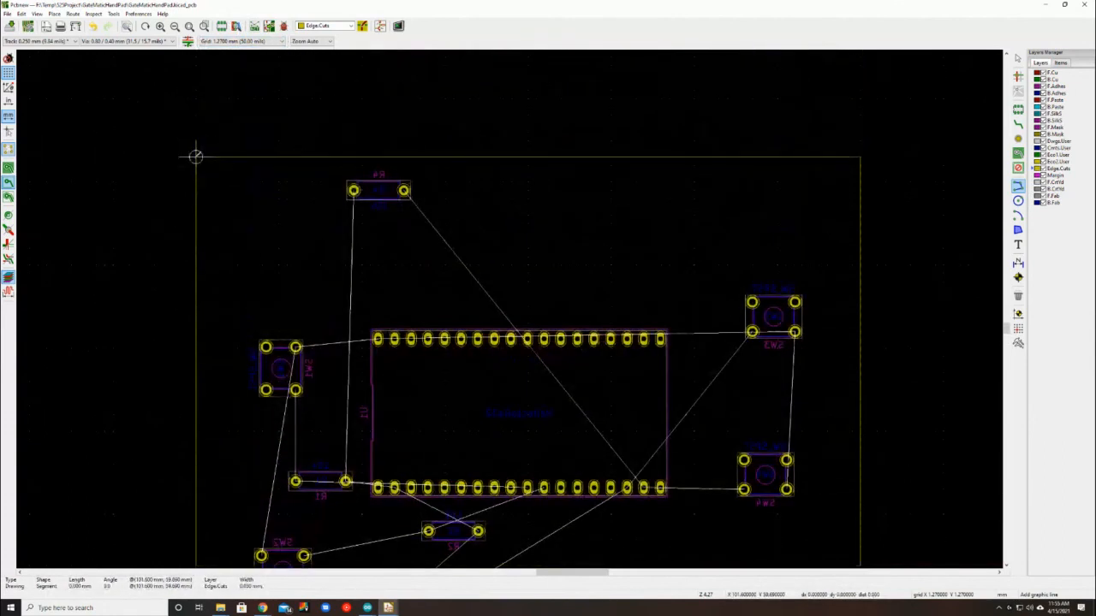
pyautogui.press('Escape')
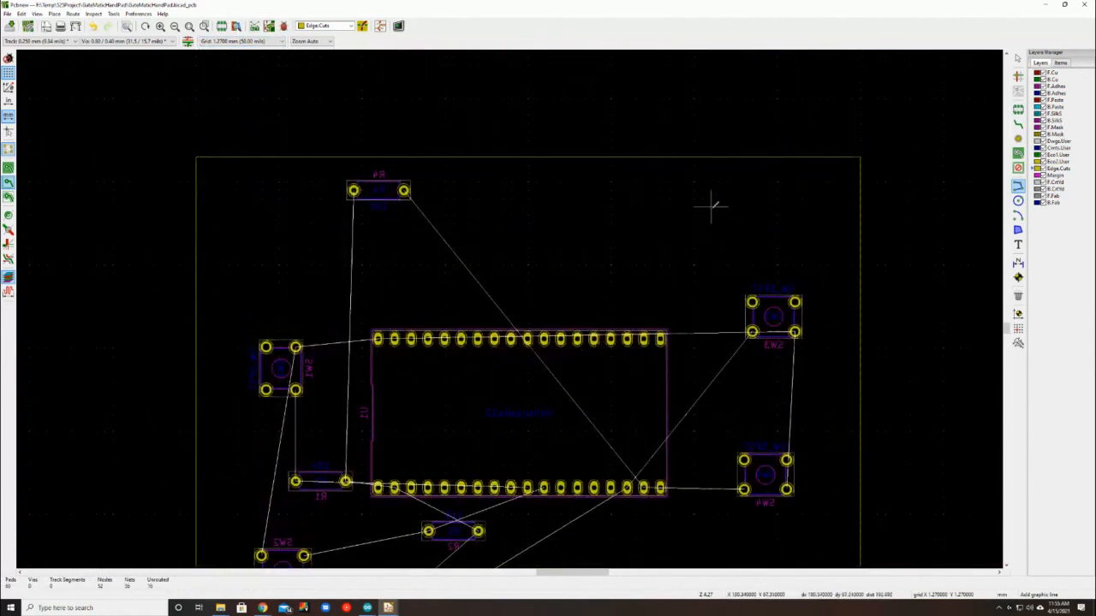
# Inspect the outlined board in the 3D viewer, tilting it slightly, and return to the layout
pyautogui.moveTo(695, 313); pyautogui.dragTo(707, 202, button='middle')
pyautogui.hotkey('alt', '3')
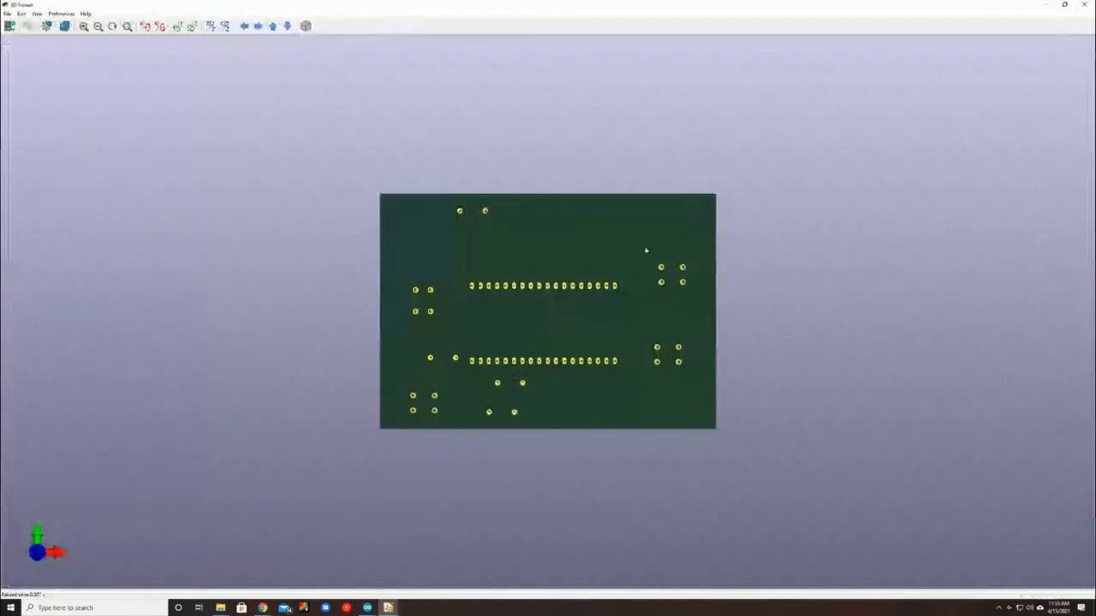
pyautogui.moveTo(609, 279); pyautogui.dragTo(591, 226)
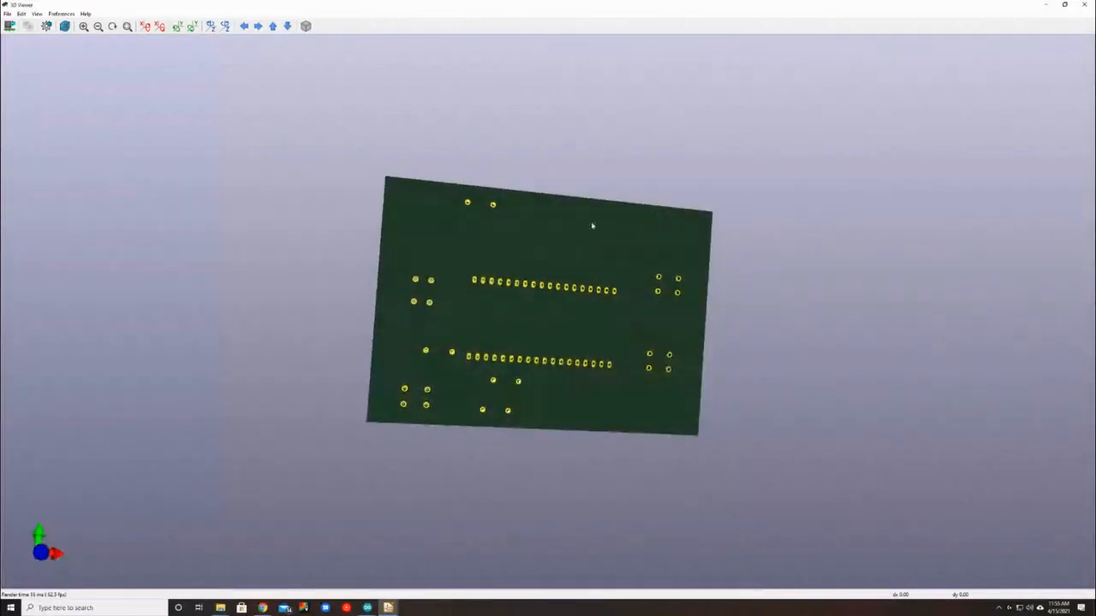
pyautogui.hotkey('alt', 'Tab')
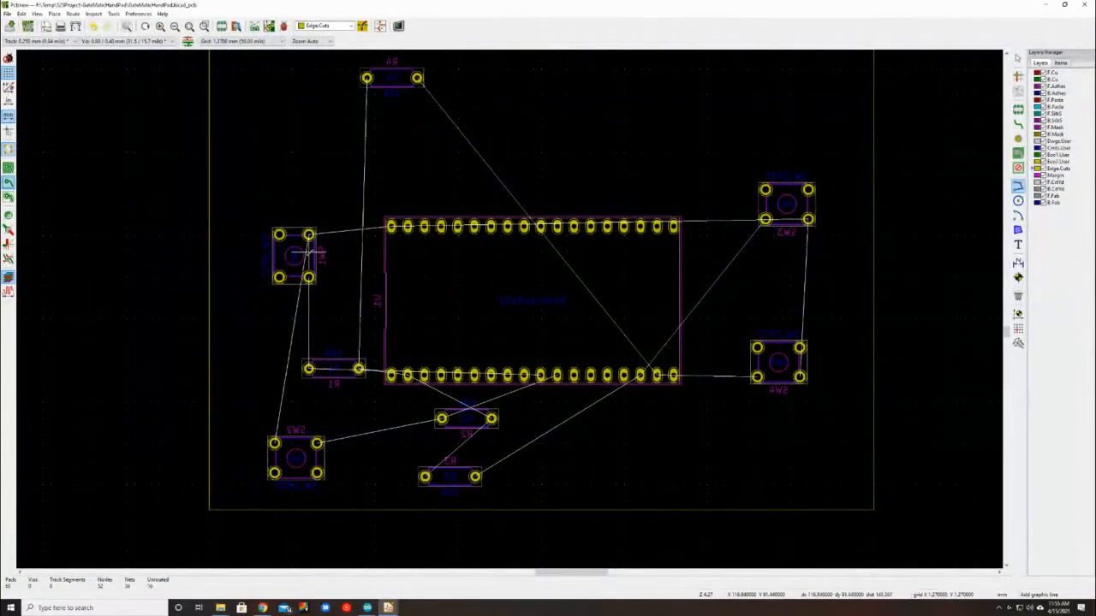
pyautogui.press('Escape')
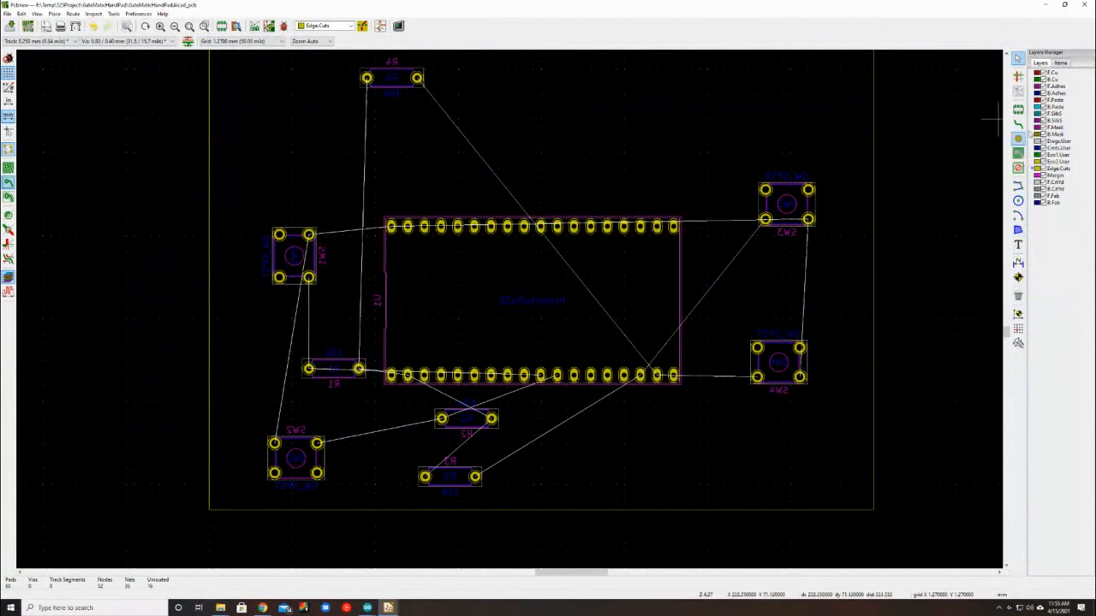
# Add a rectangular copper zone on the F.Cu layer that follows the corners of the board outline
pyautogui.click(1036, 75)
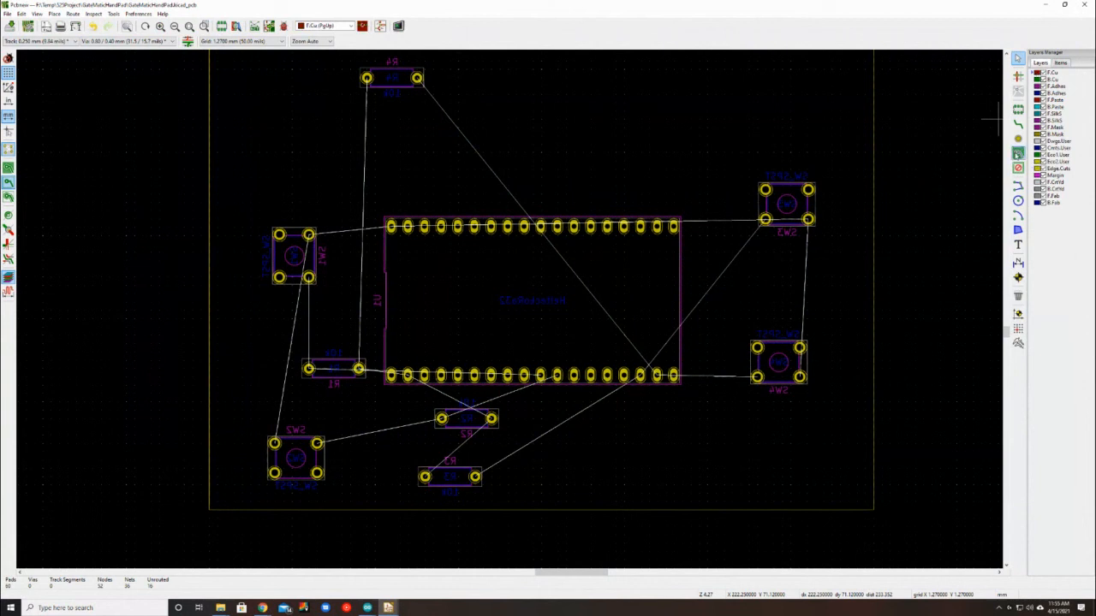
pyautogui.click(1018, 154)
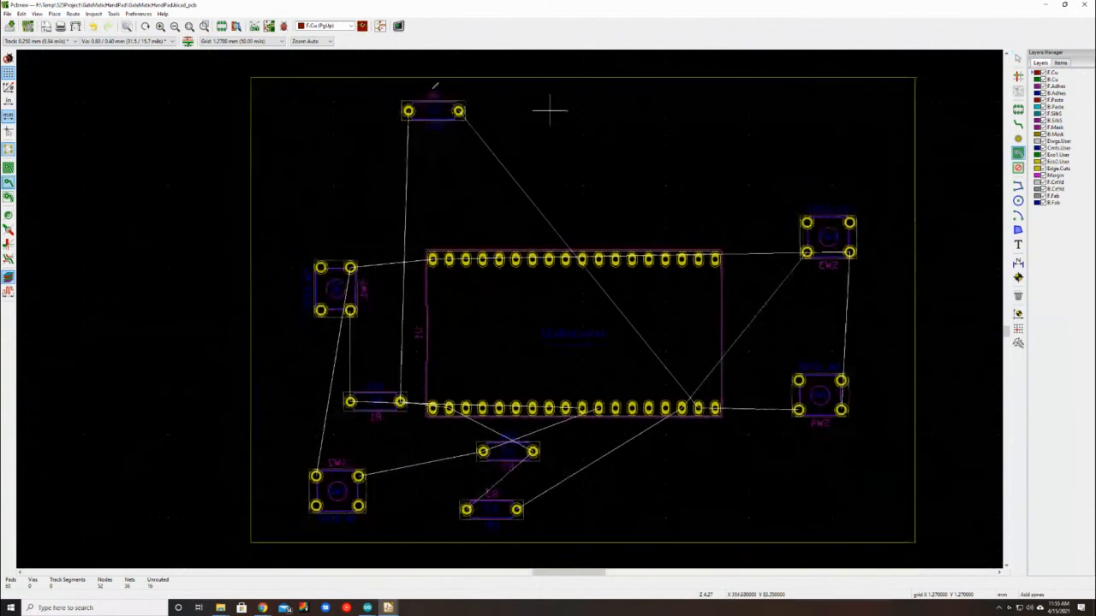
pyautogui.click(250, 76)
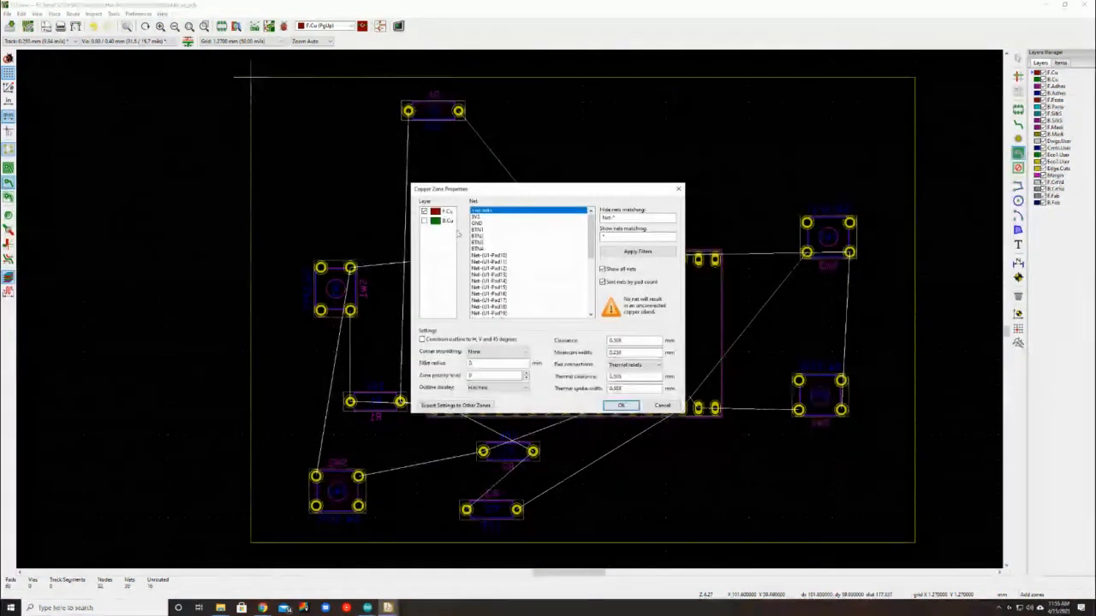
pyautogui.click(621, 405)
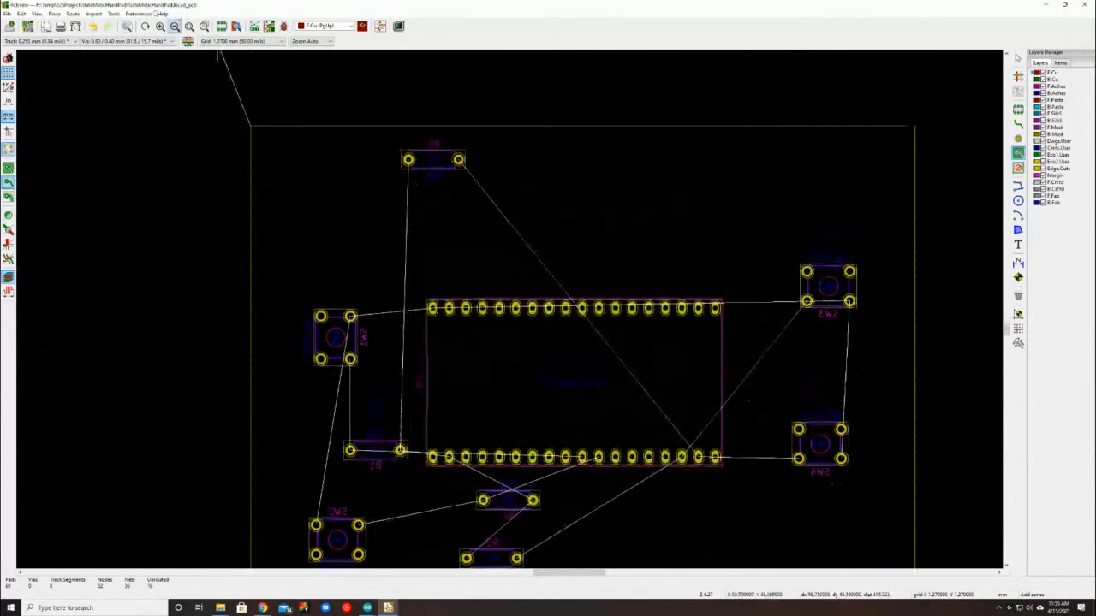
pyautogui.click(914, 318)
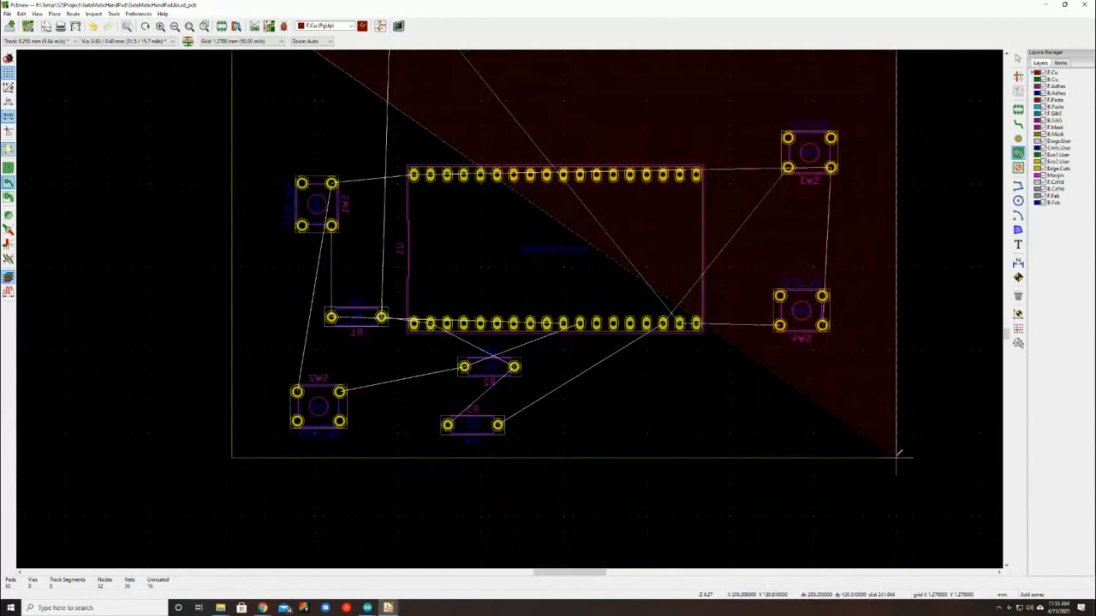
pyautogui.click(896, 458)
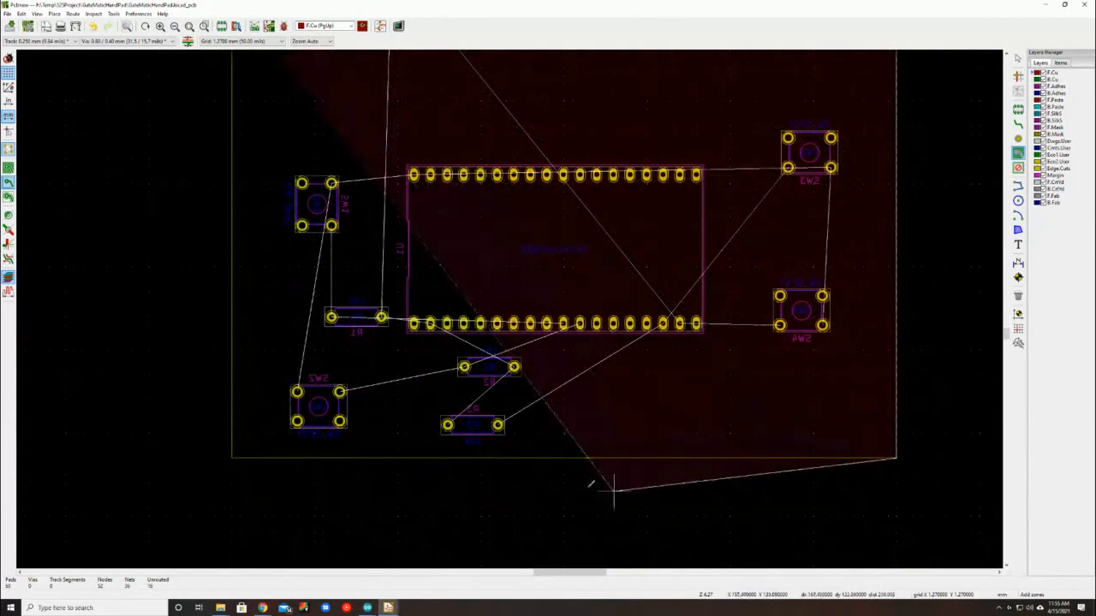
pyautogui.doubleClick(232, 456)
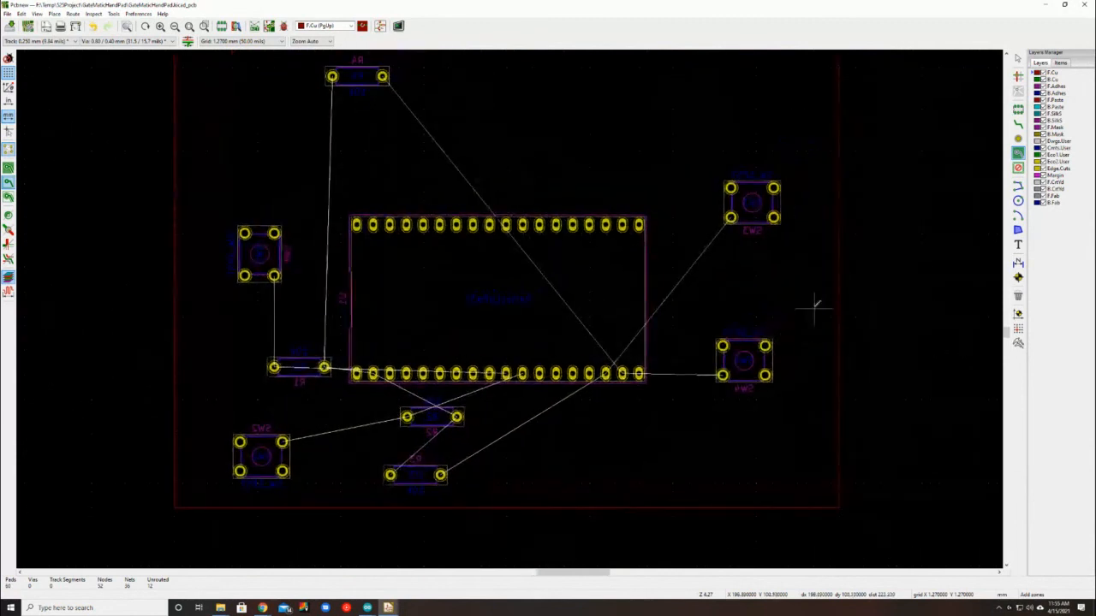
pyautogui.scroll(5, 814, 308)
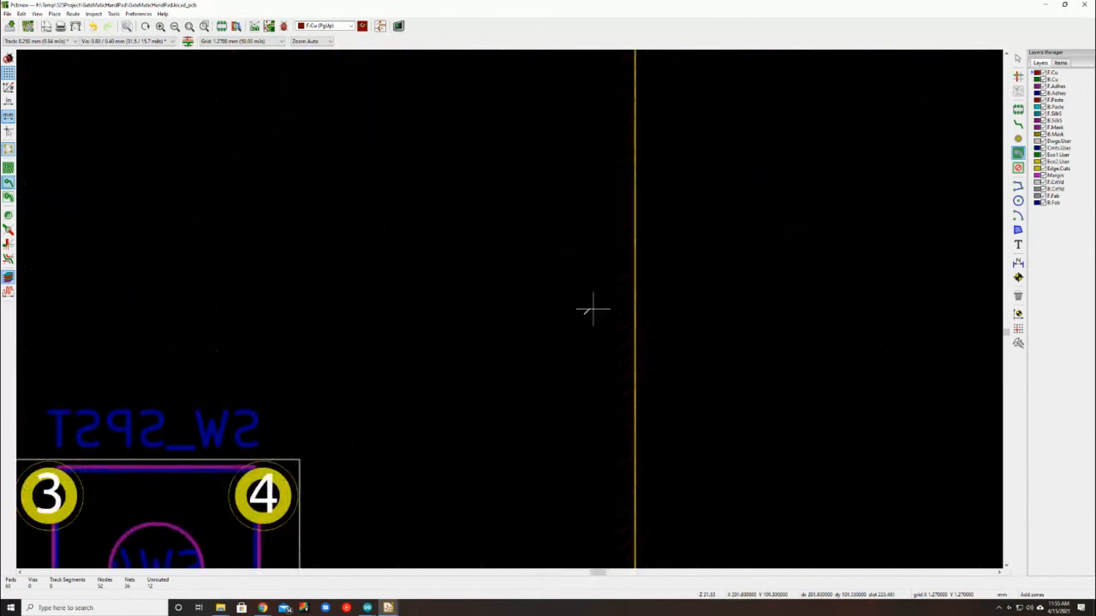
pyautogui.scroll(-6, 509, 306)
pyautogui.scroll(1, 470, 303)
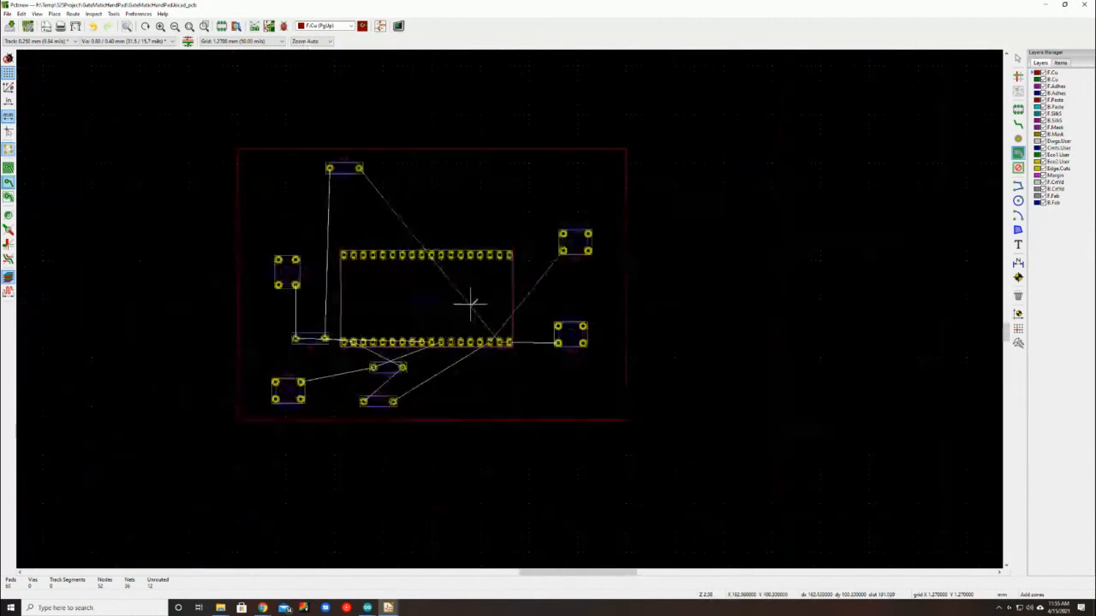
pyautogui.scroll(1, 406, 303)
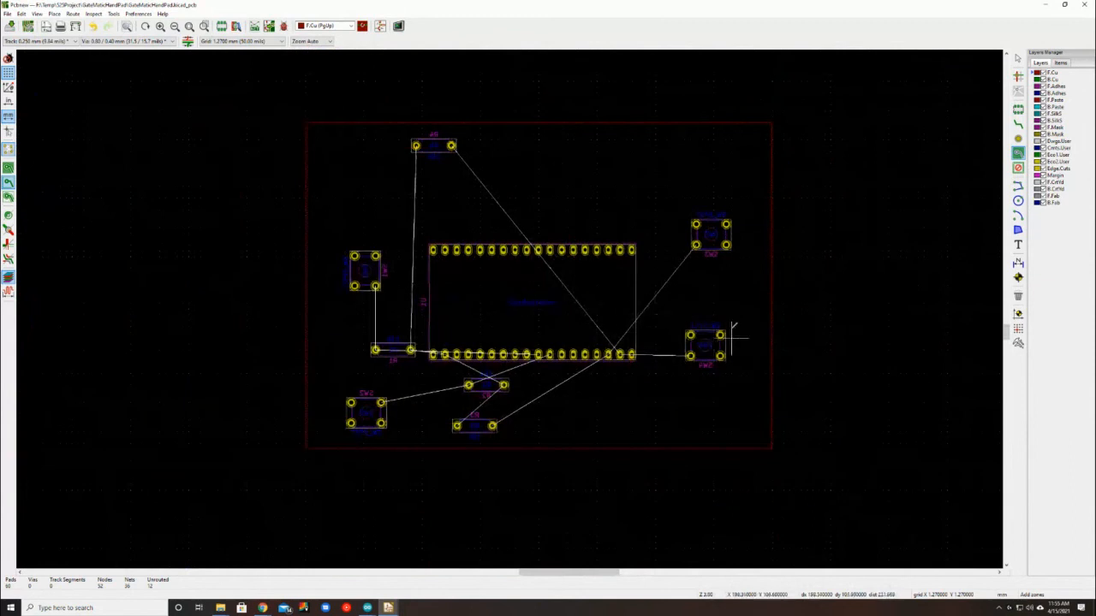
pyautogui.press('Escape')
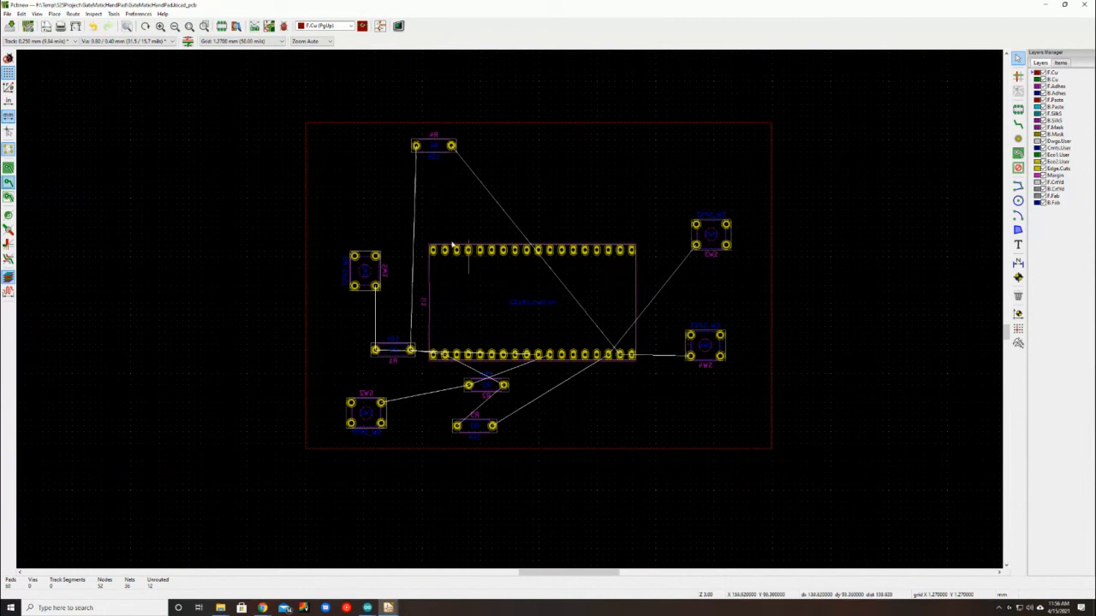
# Move resistor R4 to just above the middle of module U1, and place switch SW3 directly below SW4
pyautogui.click(451, 147)
pyautogui.moveTo(451, 147); pyautogui.dragTo(568, 187)
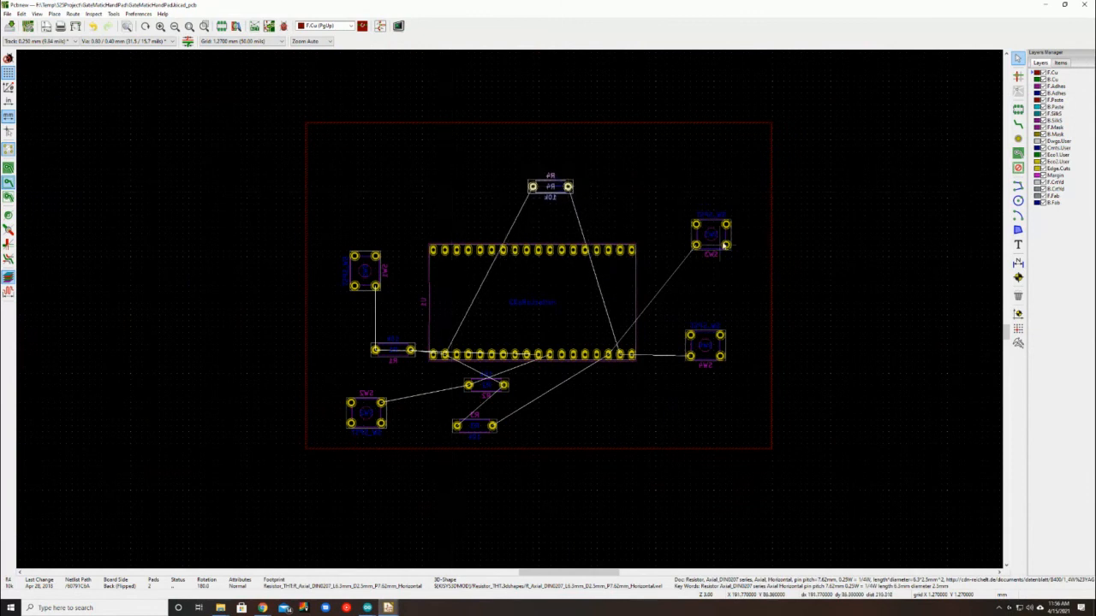
pyautogui.moveTo(721, 245); pyautogui.dragTo(690, 408)
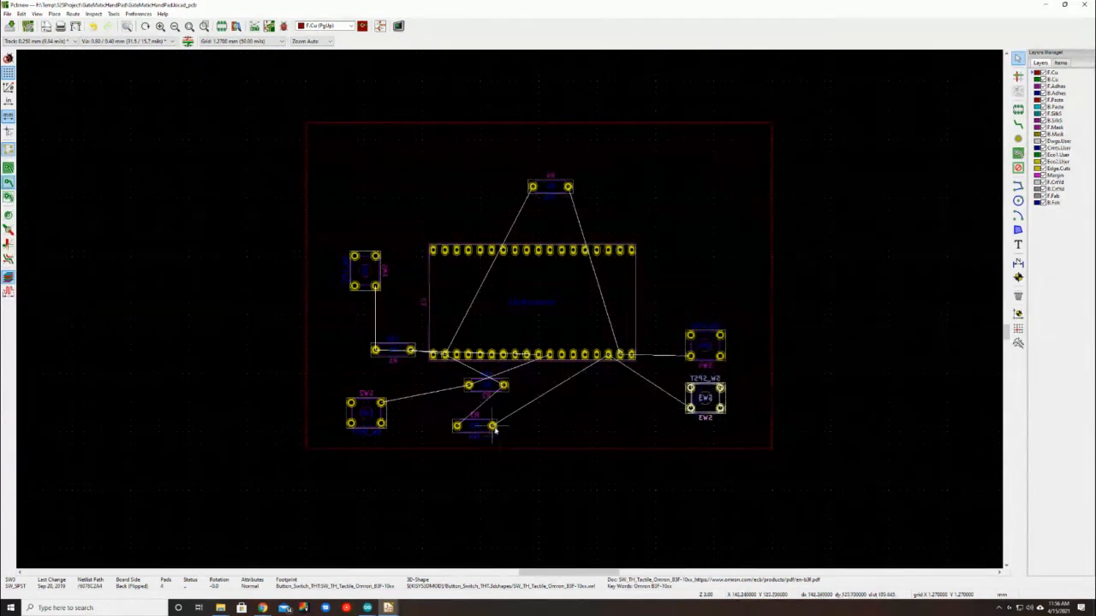
# Place resistor R3 in a row with R2 below module U1, and rotate R2 by 180°, keeping it just left of R3
pyautogui.moveTo(481, 435); pyautogui.dragTo(580, 387)
pyautogui.click(496, 393)
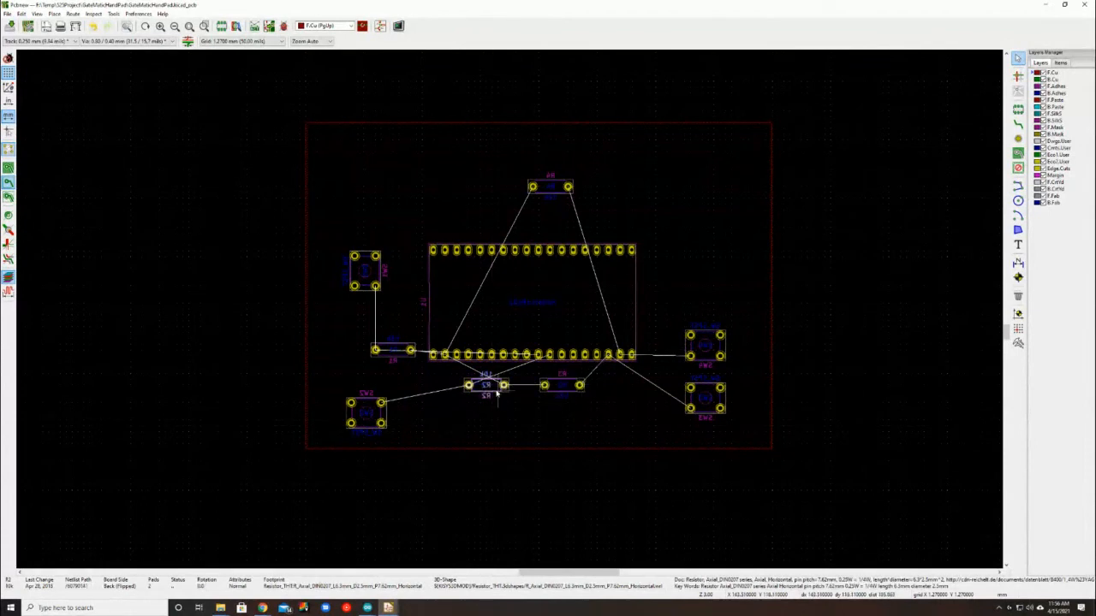
pyautogui.moveTo(475, 387); pyautogui.dragTo(488, 386)
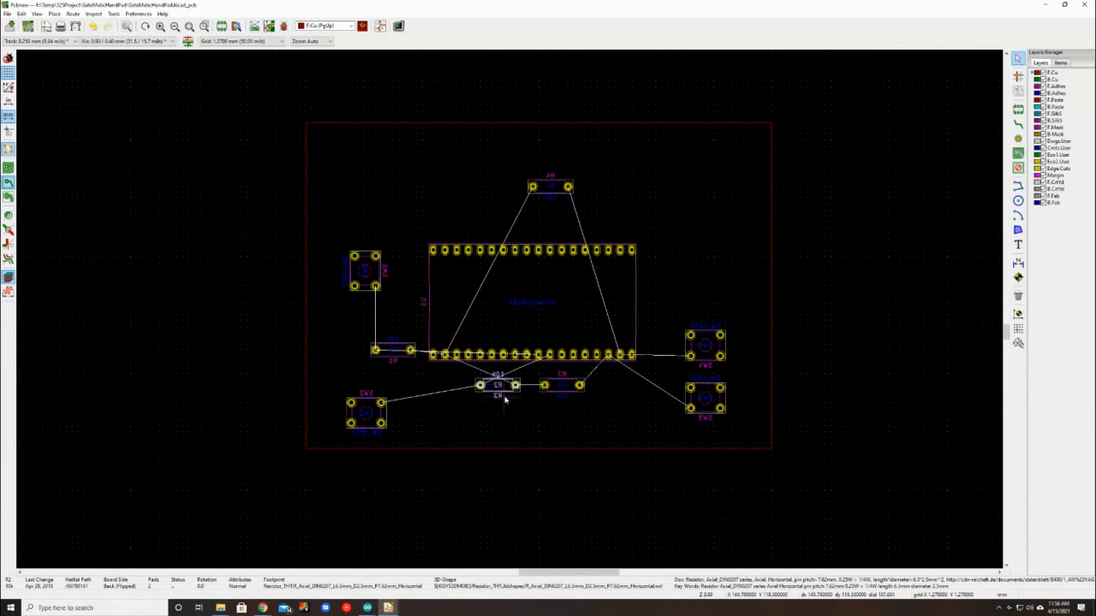
pyautogui.press('r')
pyautogui.press('r')
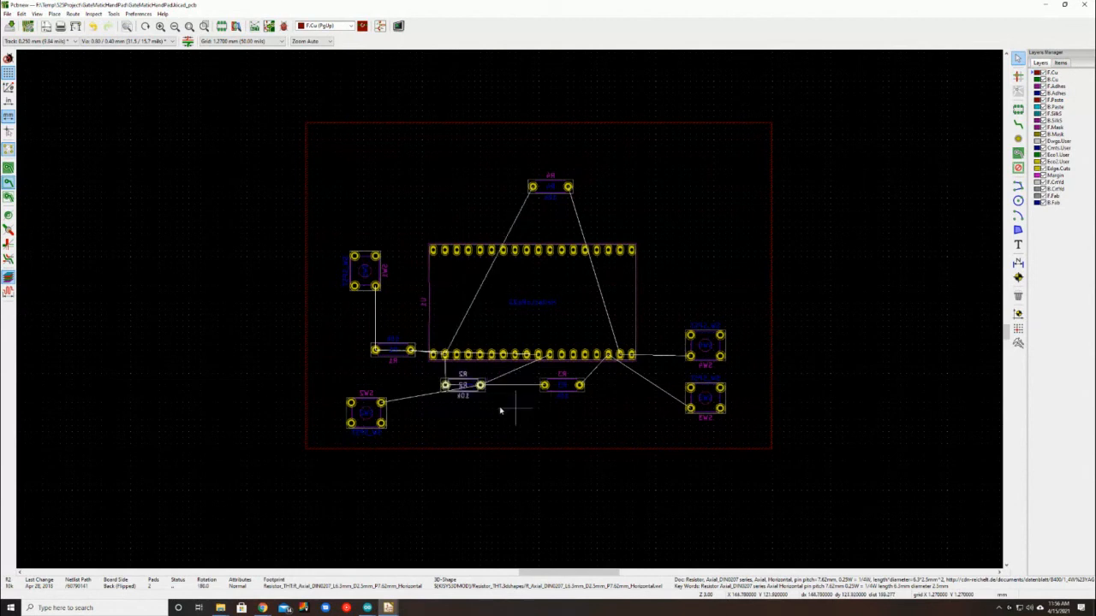
pyautogui.moveTo(479, 389); pyautogui.dragTo(514, 385)
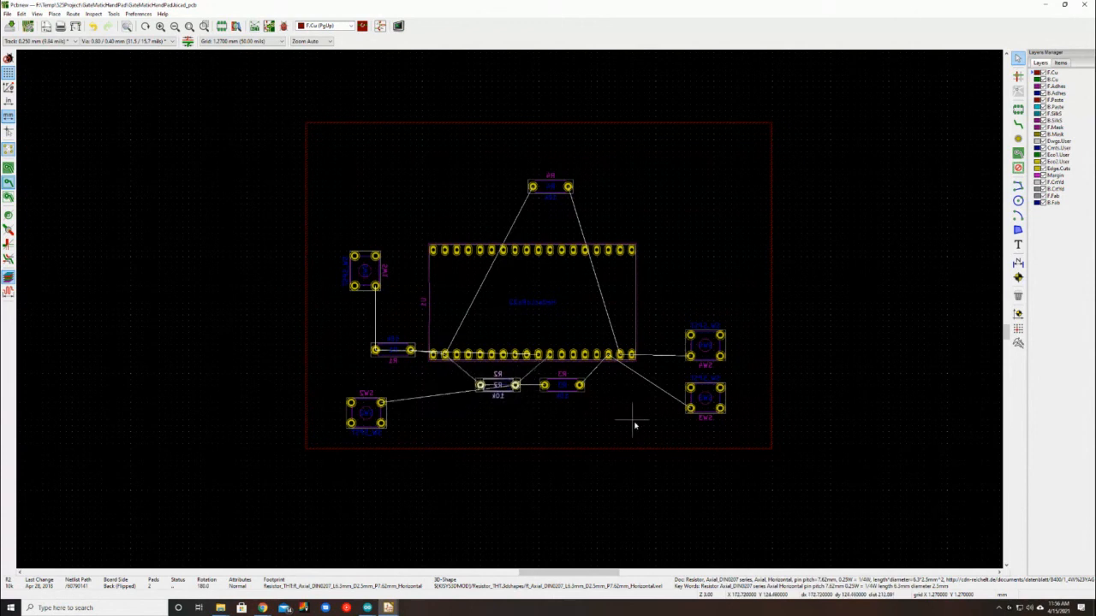
# Rotate switch SW1 to 0° and place it left of module U1's lower half, just above resistor R1
pyautogui.click(378, 274)
pyautogui.press('r')
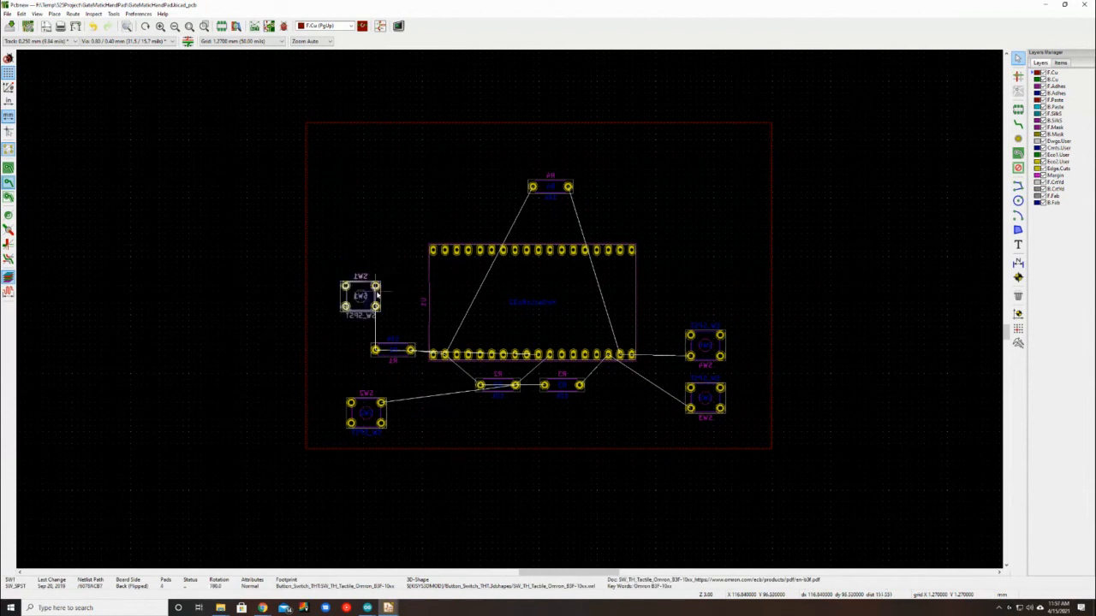
pyautogui.press('r')
pyautogui.press('r')
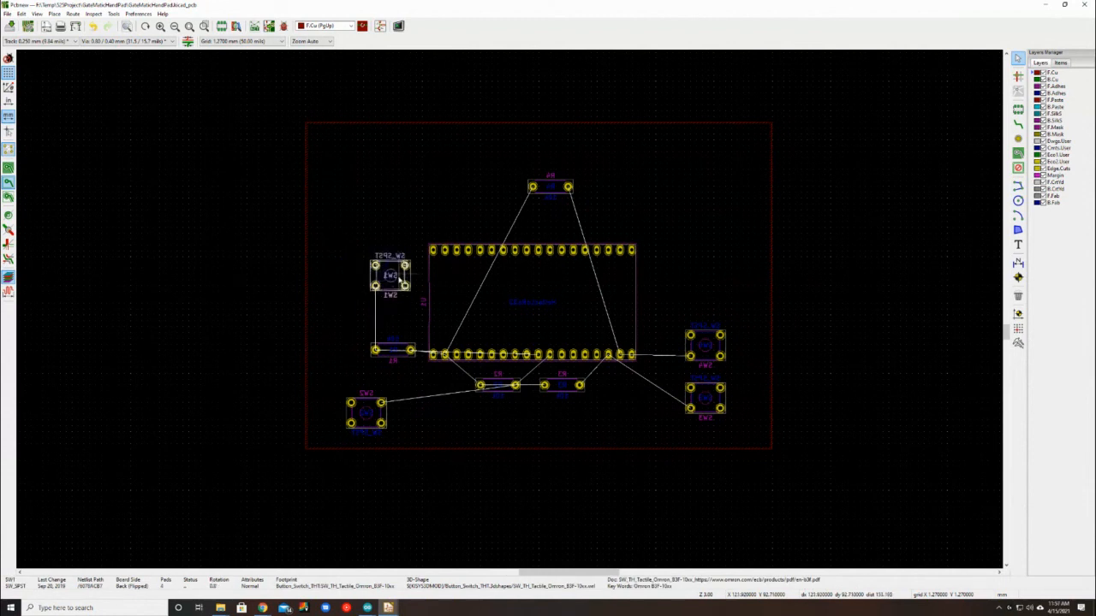
pyautogui.moveTo(398, 277); pyautogui.dragTo(410, 343)
pyautogui.click(407, 358)
pyautogui.press('r')
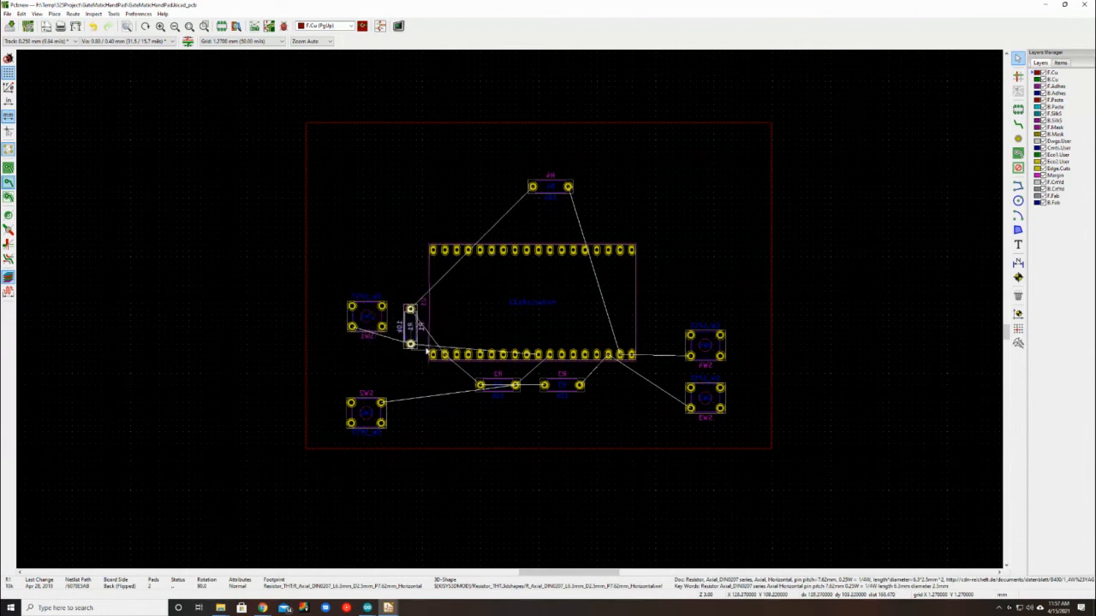
pyautogui.hotkey('ctrl', 'z')
pyautogui.hotkey('ctrl', 'z')
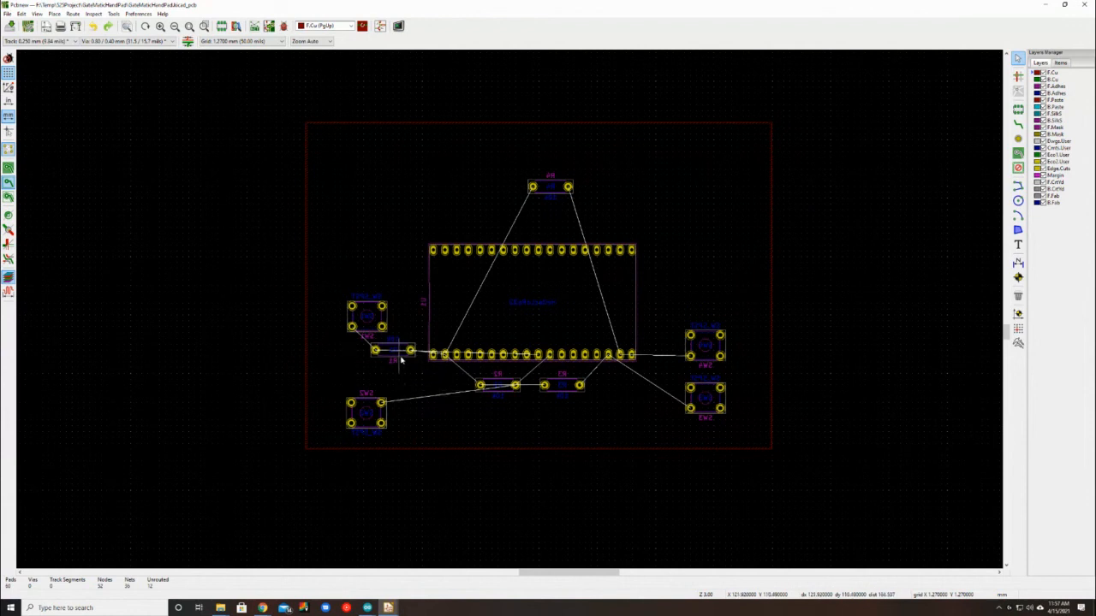
# Move resistor R1 below module U1's lower-left corner, to the left of R2
pyautogui.click(399, 358)
pyautogui.press('m')
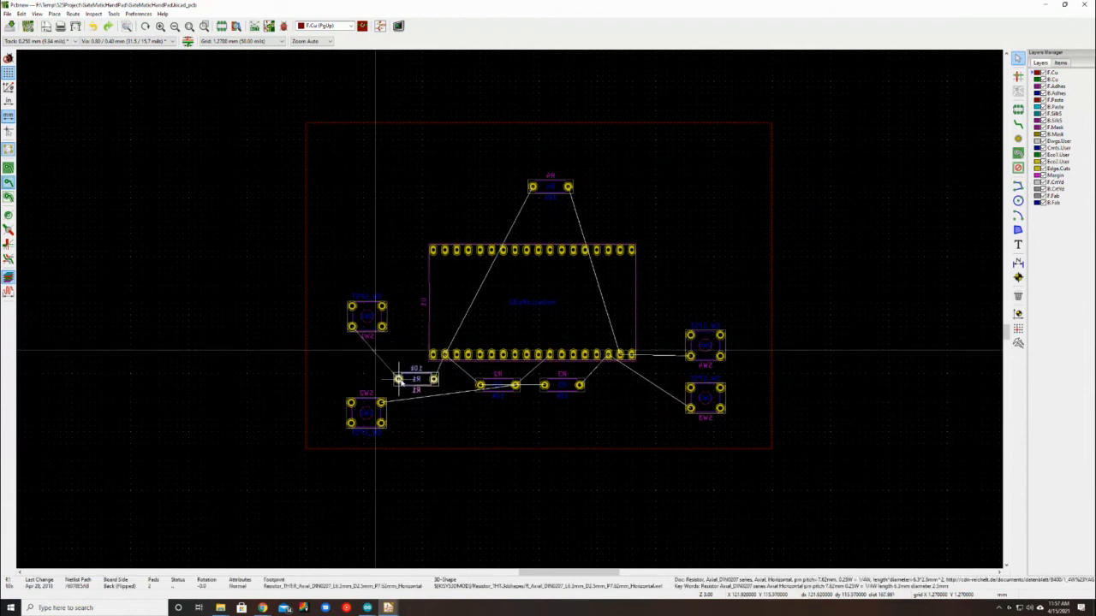
pyautogui.click(404, 380)
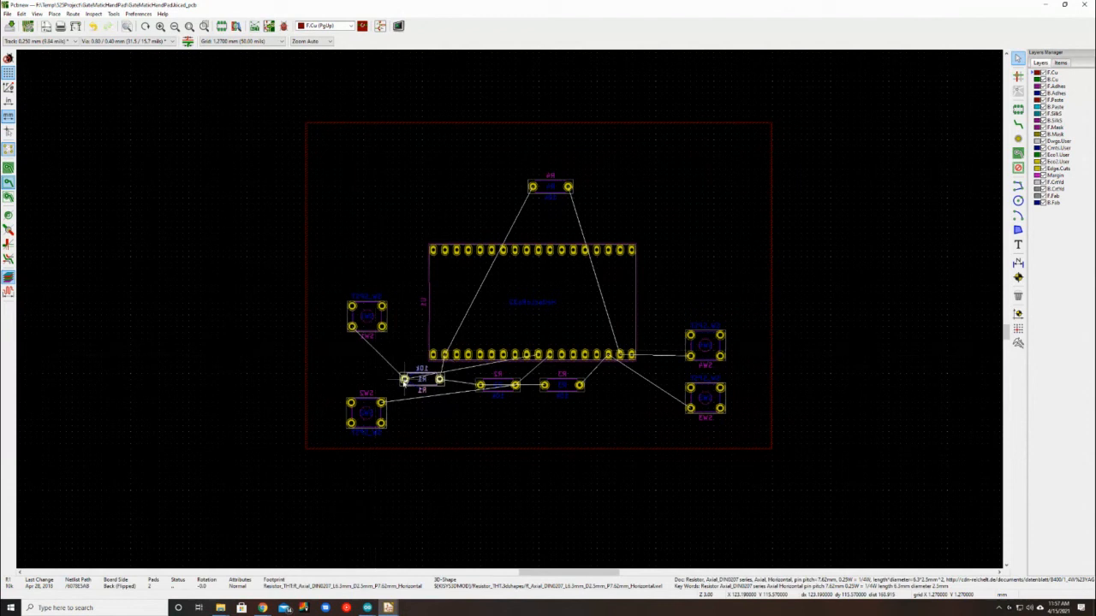
# Move switch SW1 down and switch SW2 up so they sit closely stacked left of resistor R1
pyautogui.click(372, 332)
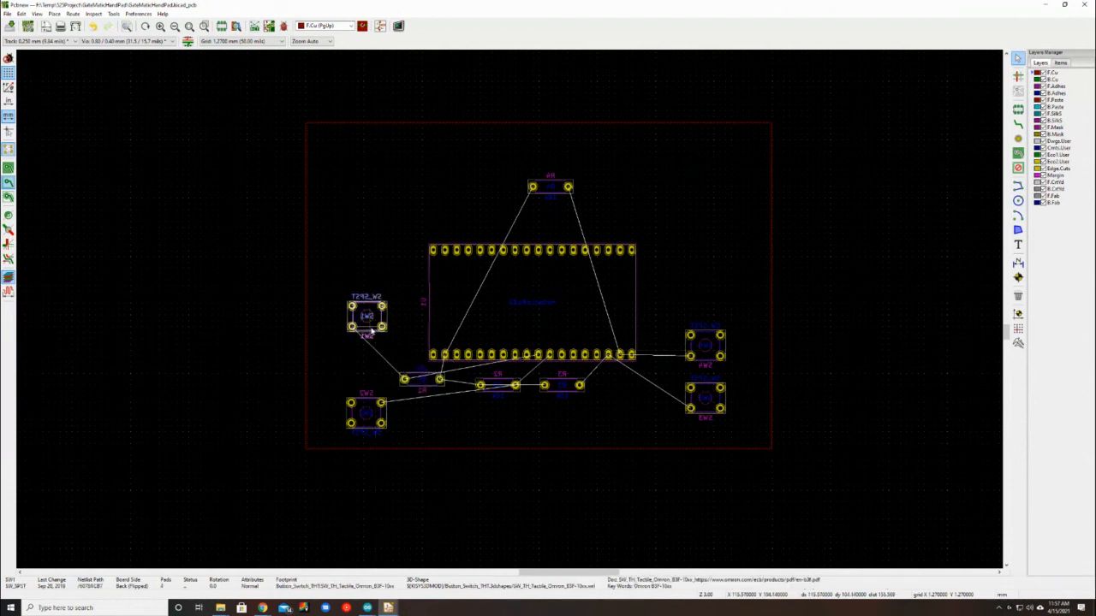
pyautogui.press('m')
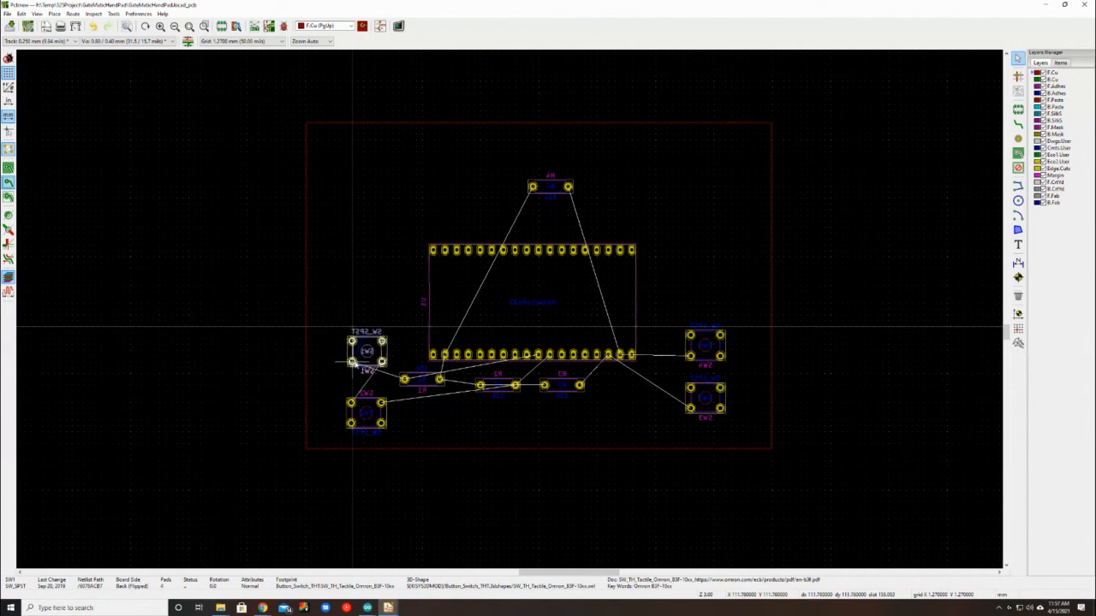
pyautogui.click(351, 365)
pyautogui.click(369, 427)
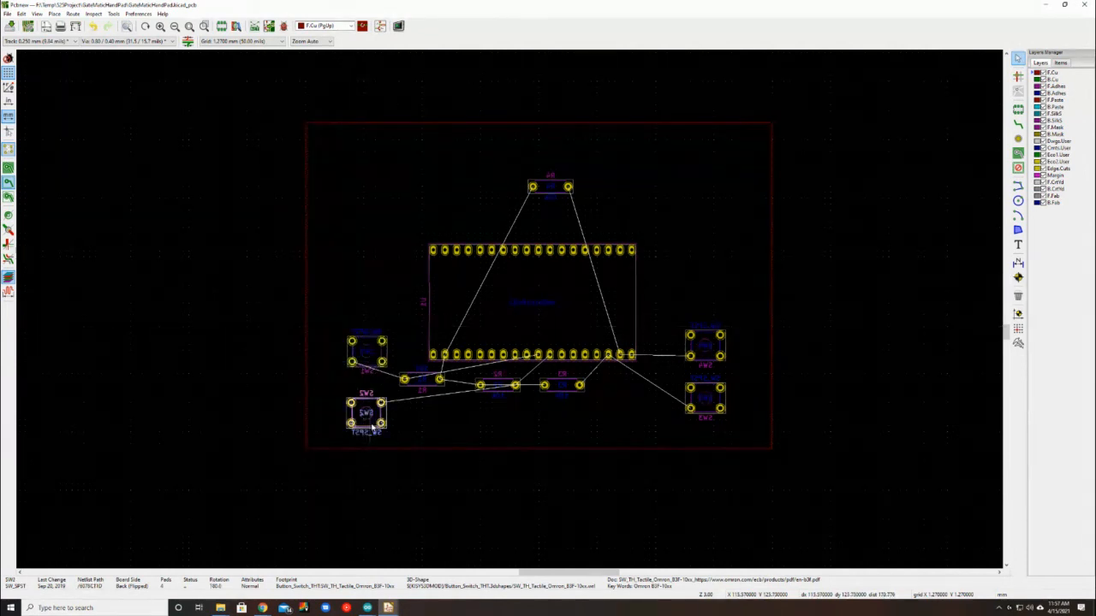
pyautogui.press('m')
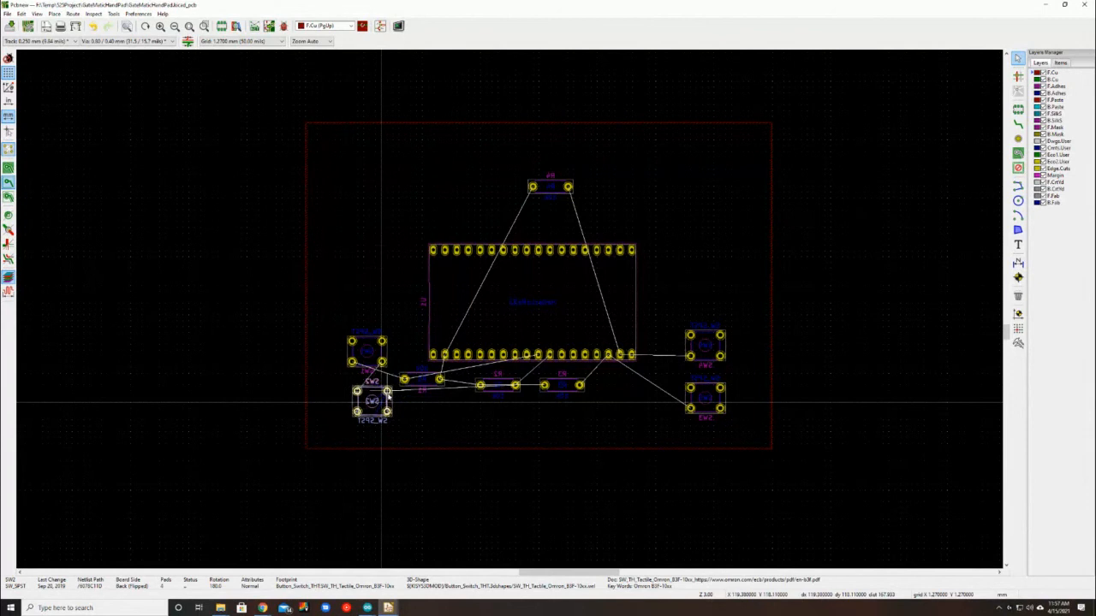
pyautogui.click(380, 393)
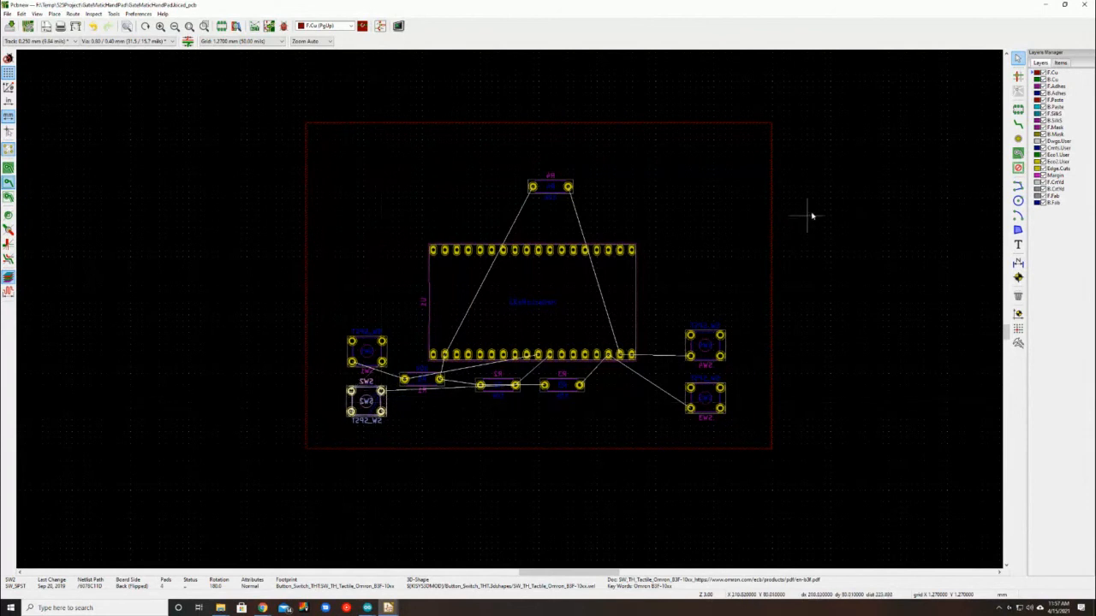
# Save the board and check the new arrangement in the 3D viewer
pyautogui.click(757, 197)
pyautogui.hotkey('ctrl', 's')
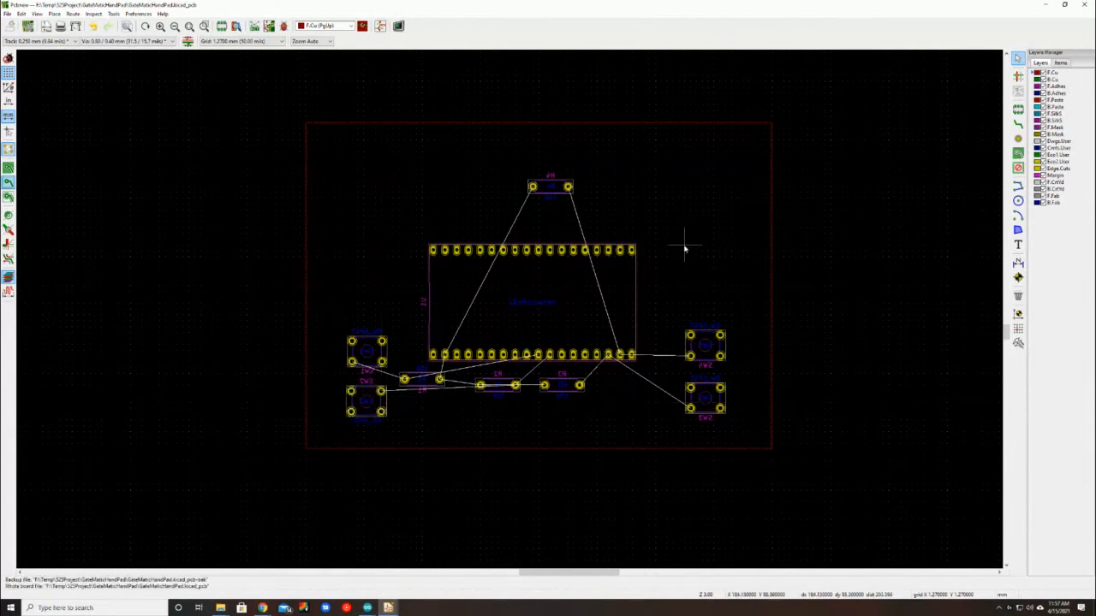
pyautogui.hotkey('alt', '3')
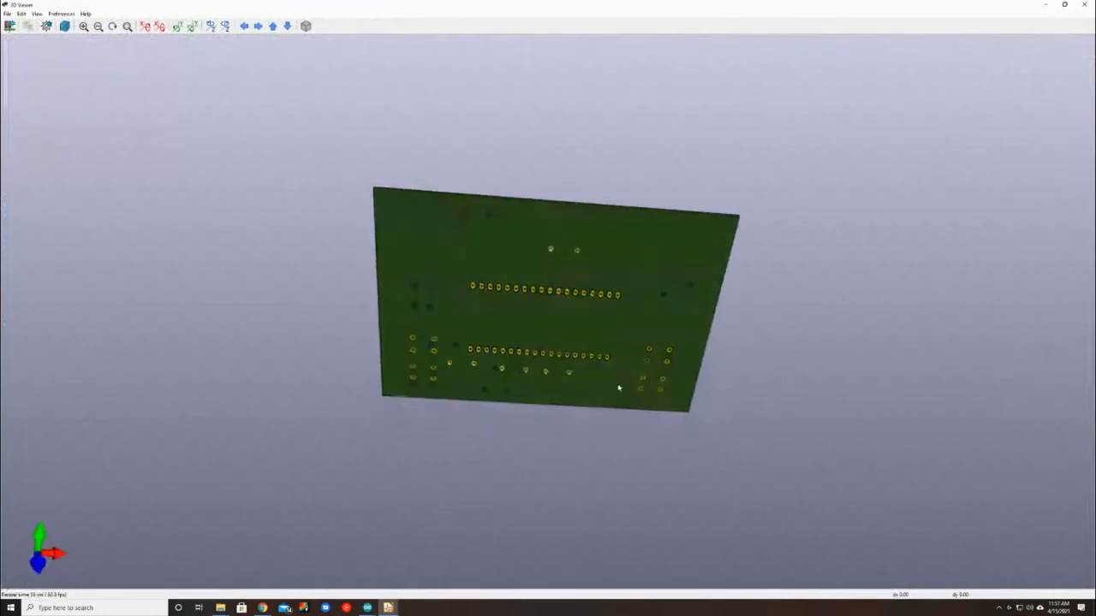
pyautogui.press('Escape')
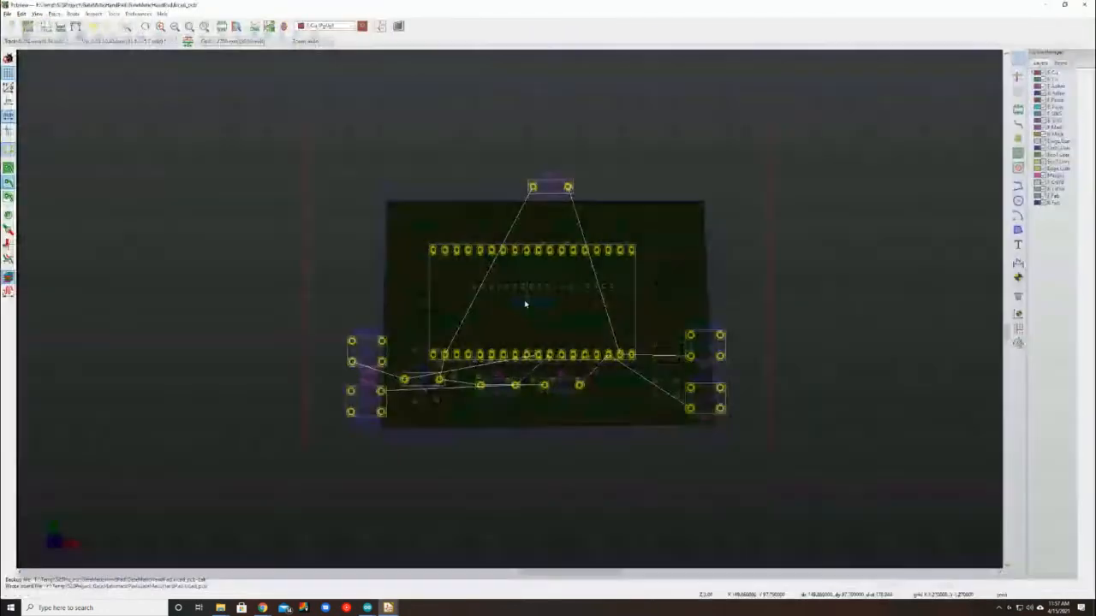
# Unfill and refill the copper zones, and inspect both sides of the board in the 3D viewer
pyautogui.hotkey('ctrl', 'b')
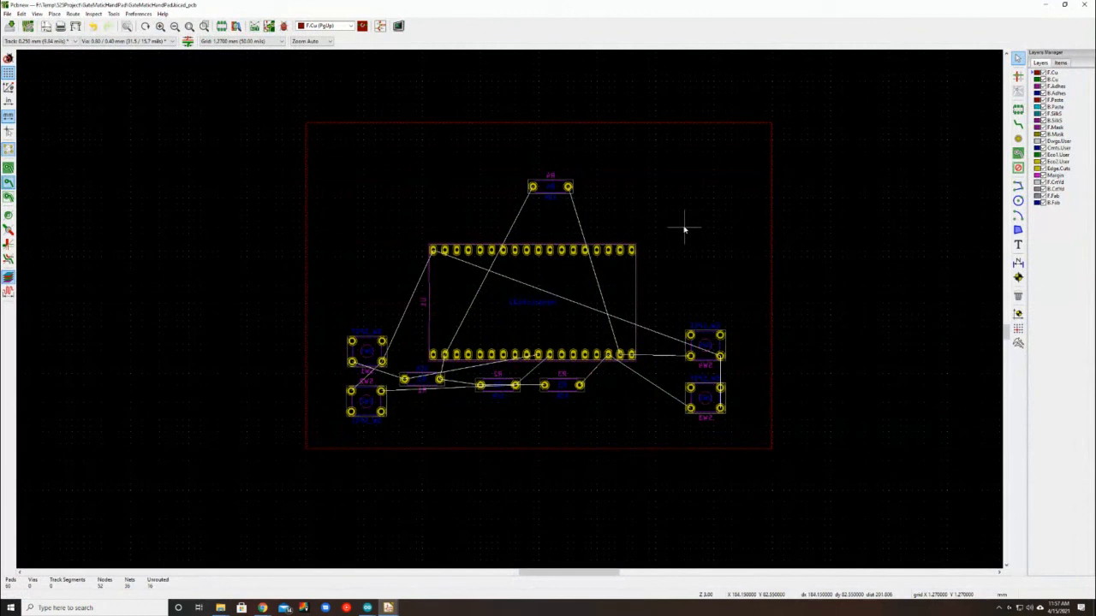
pyautogui.press('b')
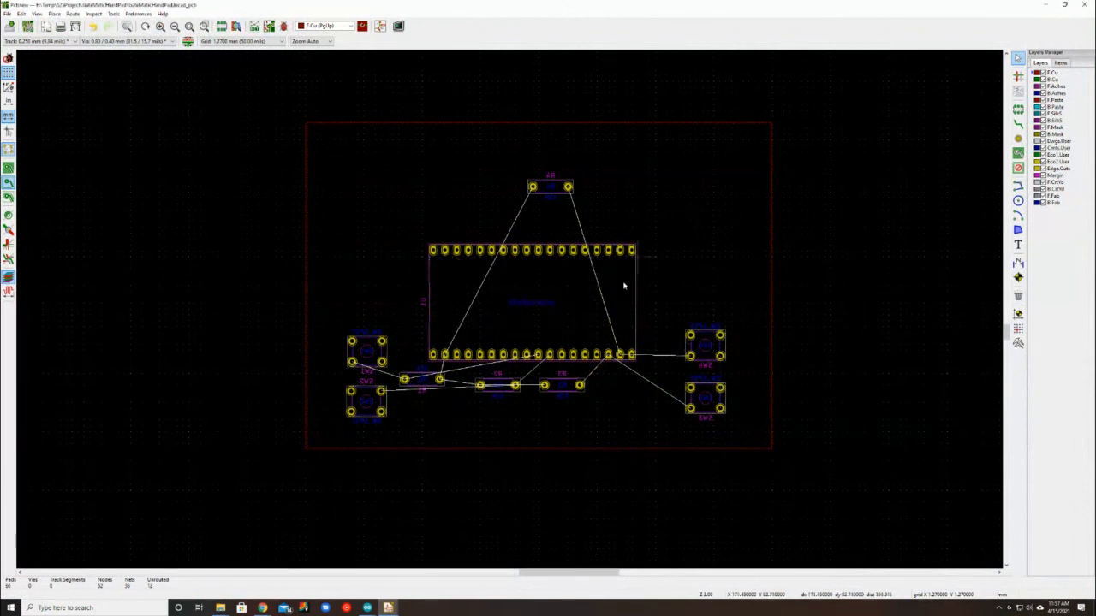
pyautogui.hotkey('alt', '3')
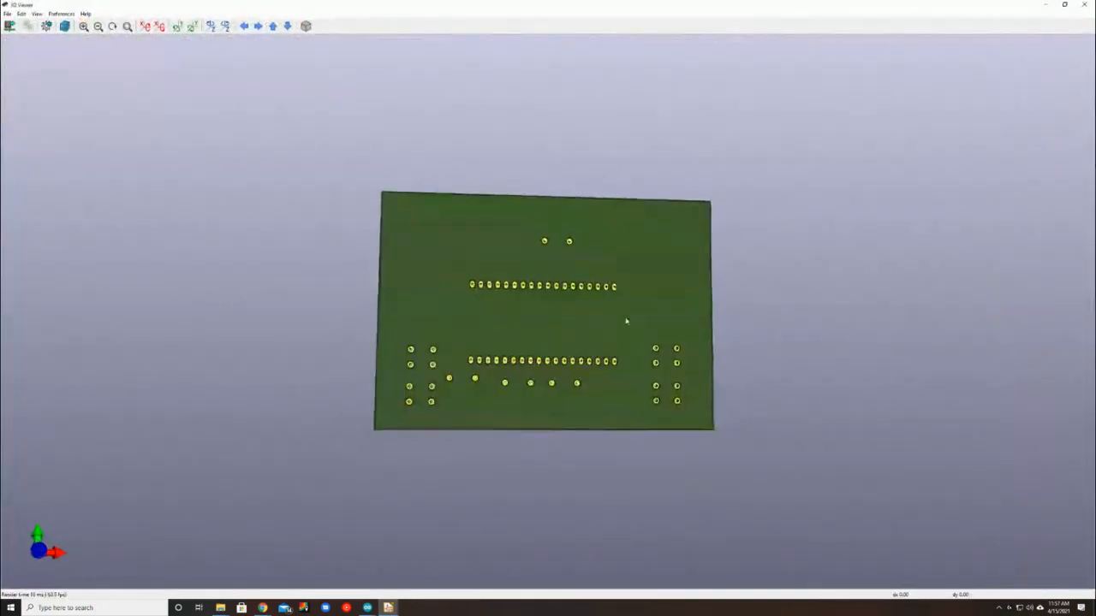
pyautogui.moveTo(647, 290)
pyautogui.mouseDown()
pyautogui.moveTo(660, 201)
pyautogui.moveTo(658, 316)
pyautogui.moveTo(657, 303)
pyautogui.mouseUp()
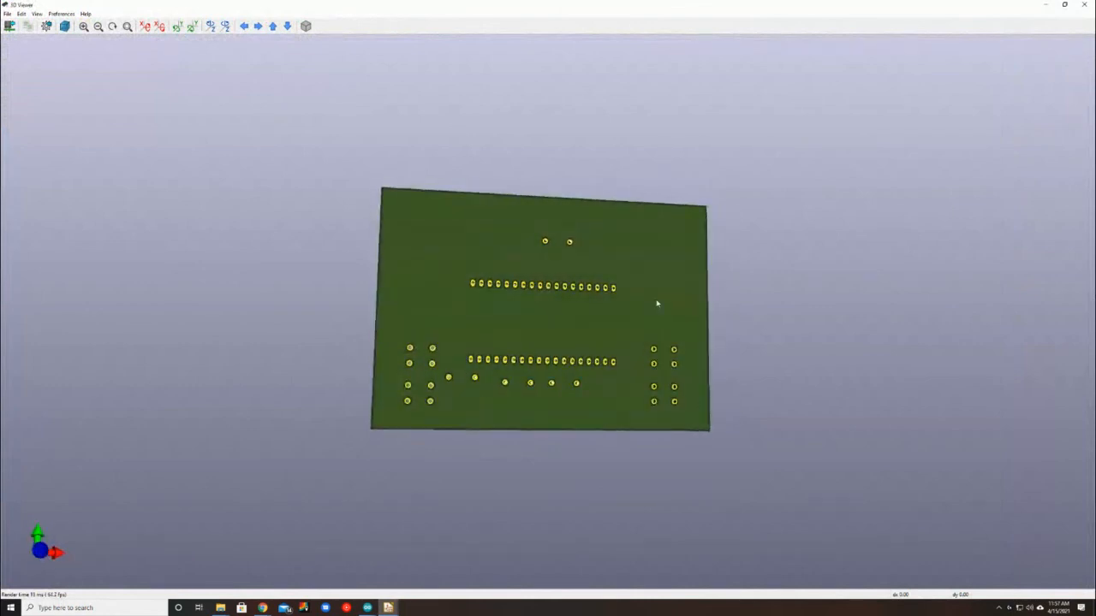
pyautogui.moveTo(725, 269); pyautogui.dragTo(628, 304)
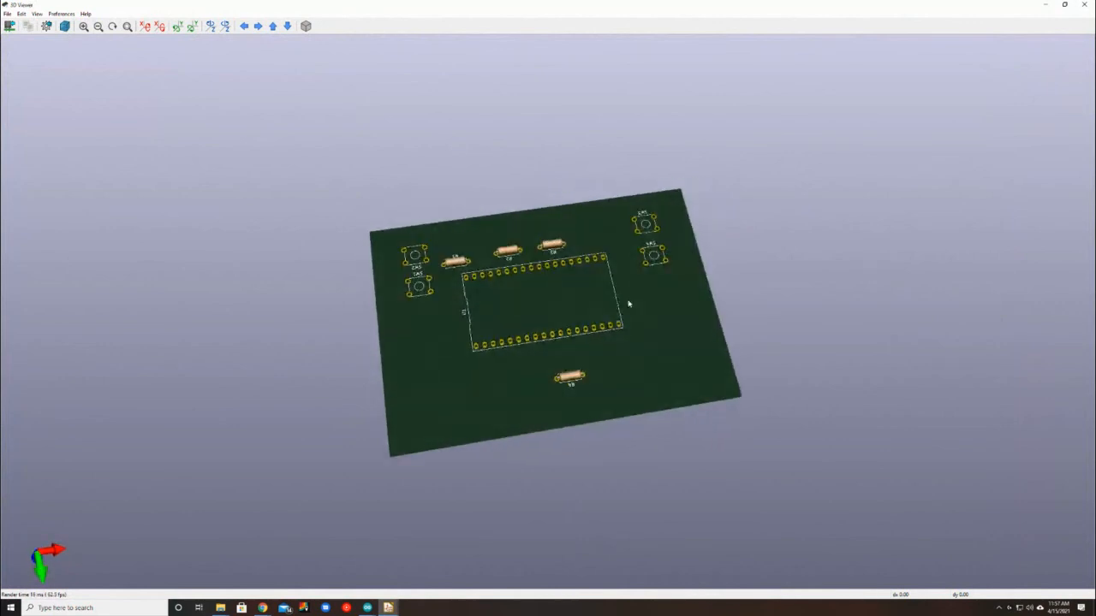
pyautogui.moveTo(625, 347); pyautogui.dragTo(531, 227)
pyautogui.moveTo(590, 272); pyautogui.dragTo(578, 232)
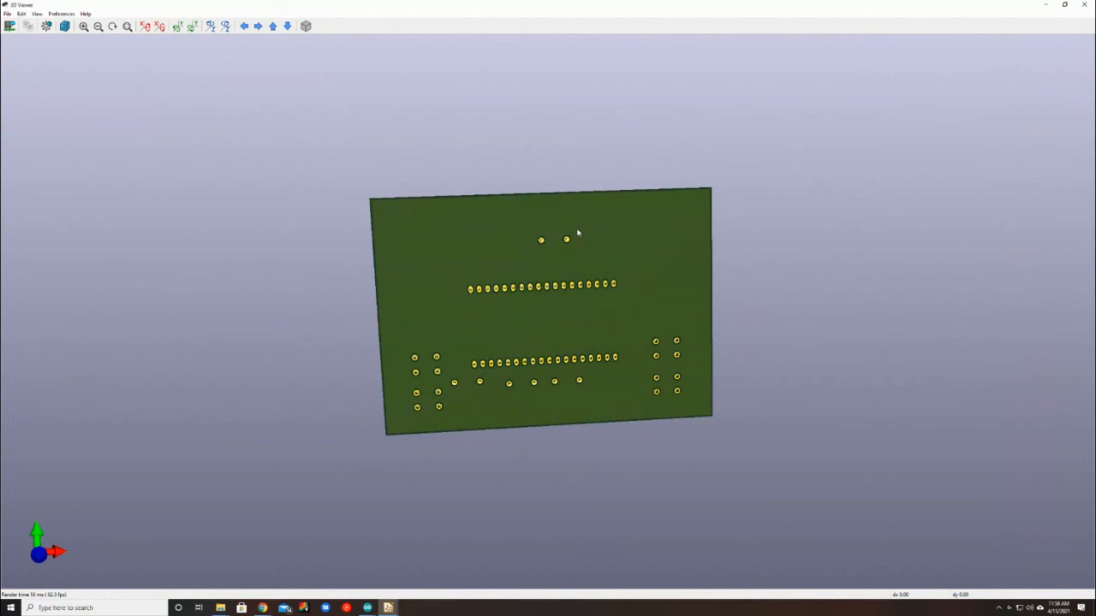
pyautogui.press('Escape')
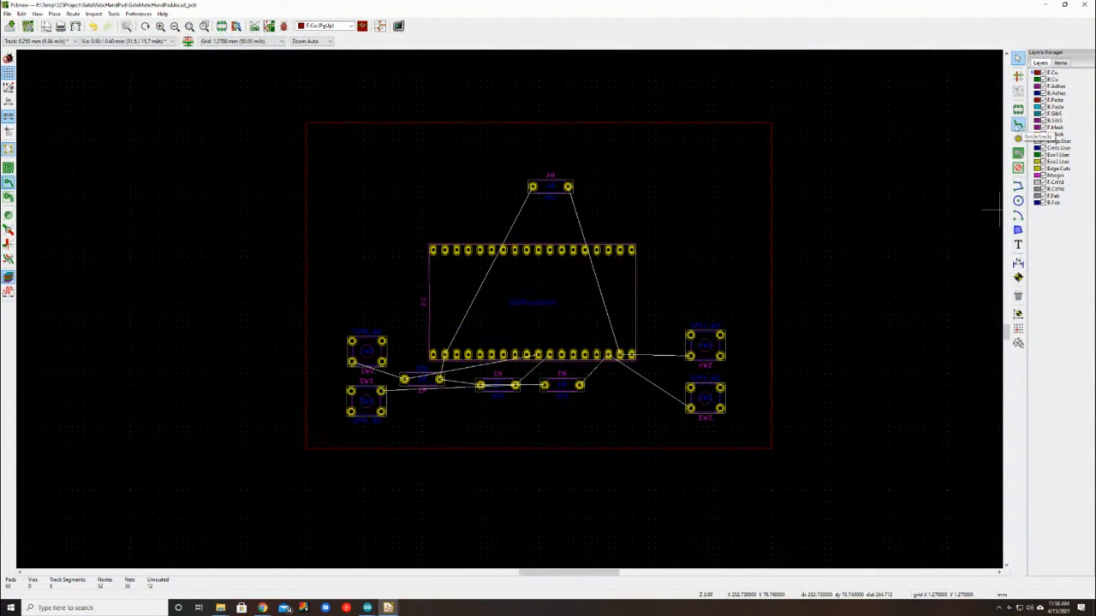
# Route front-copper tracks from R4's right pad to U1's second-last lower pin and from R4's left pad to U1's second lower pin
pyautogui.click(1018, 124)
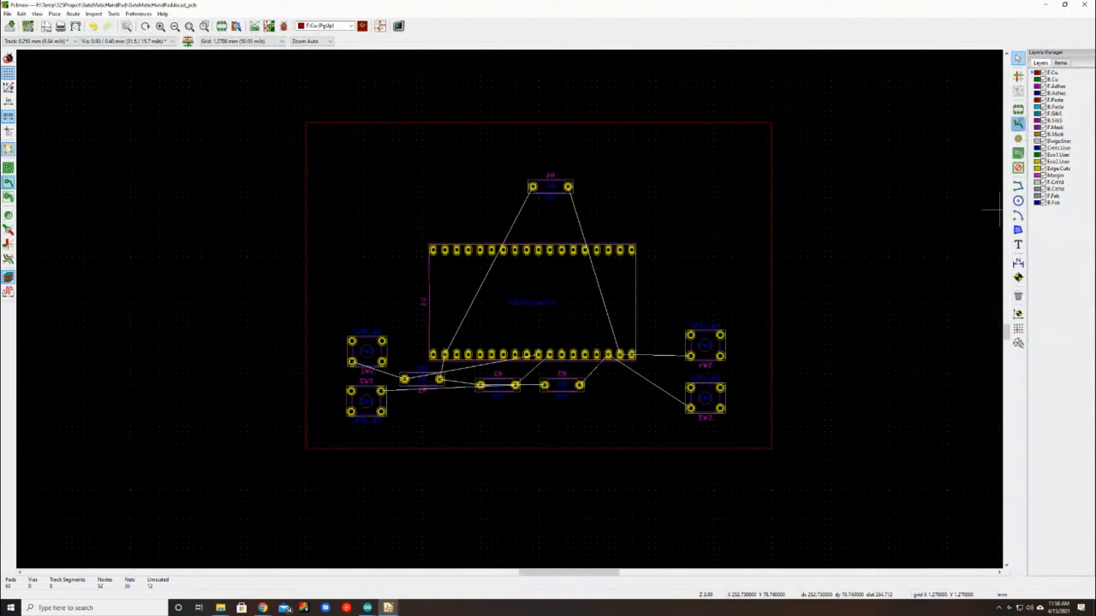
pyautogui.click(567, 186)
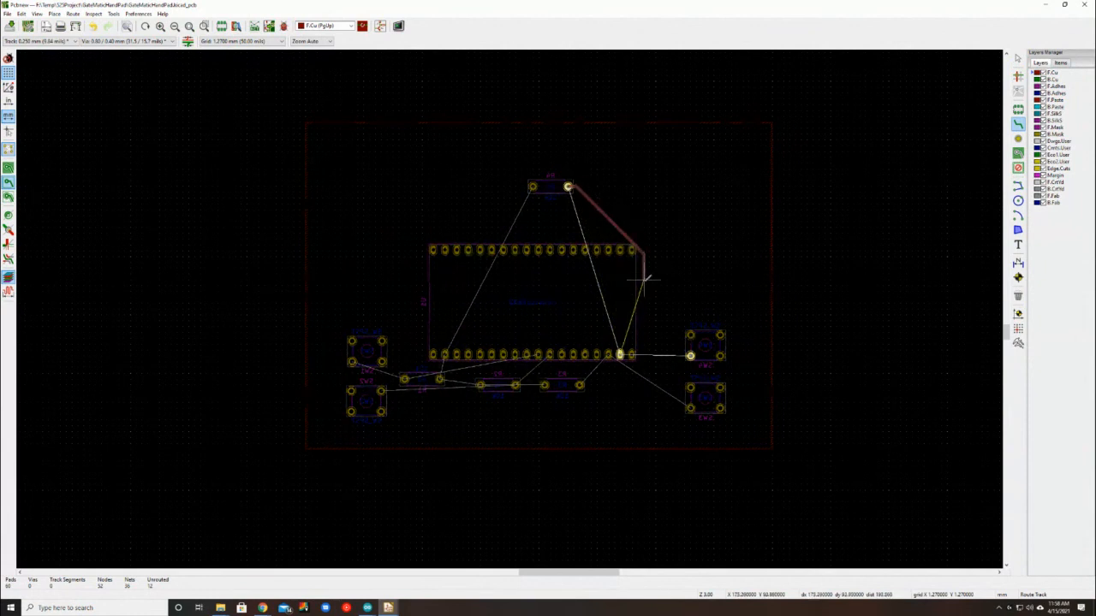
pyautogui.click(620, 355)
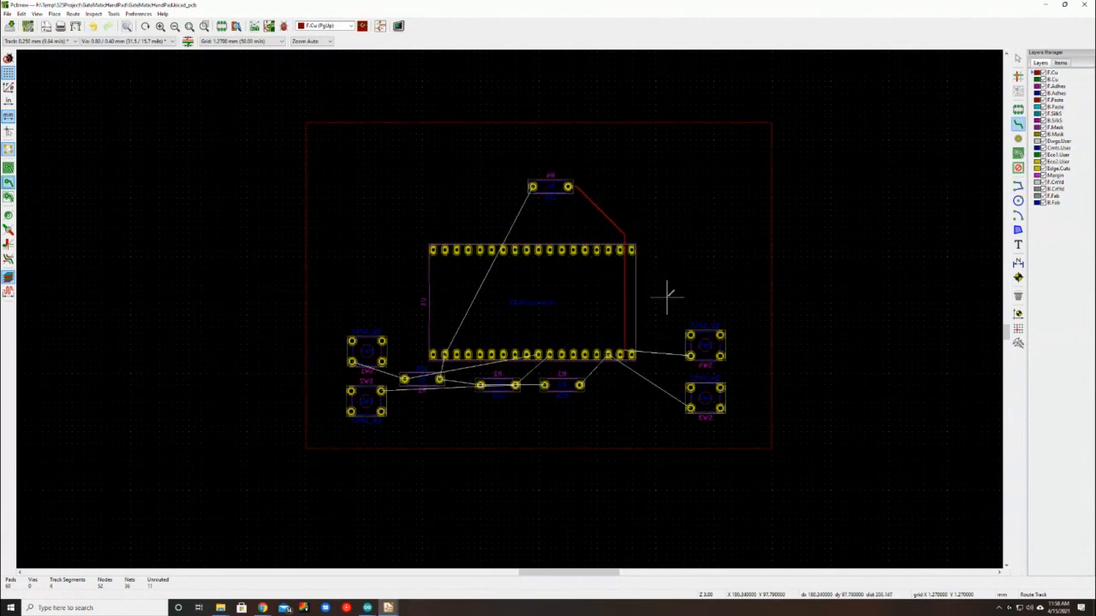
pyautogui.scroll(3, 644, 350)
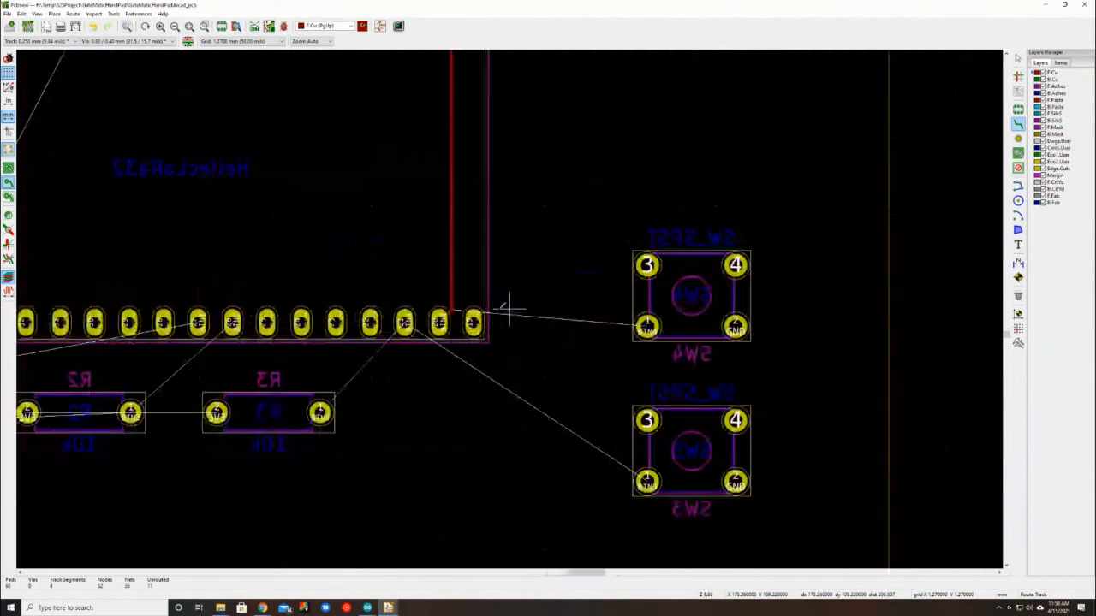
pyautogui.scroll(-3, 493, 311)
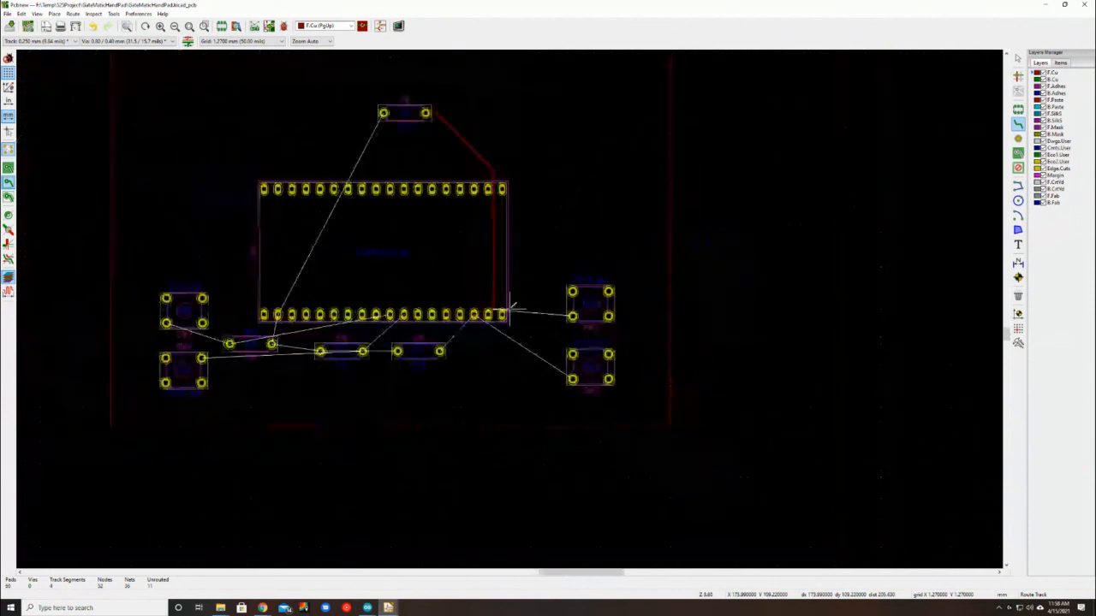
pyautogui.click(386, 113)
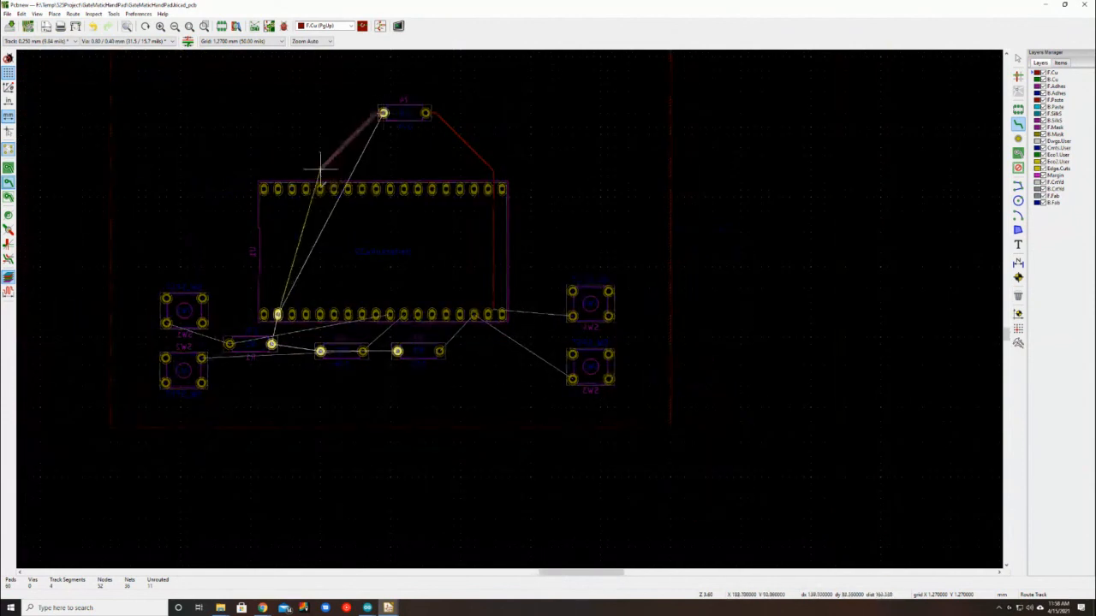
pyautogui.click(276, 315)
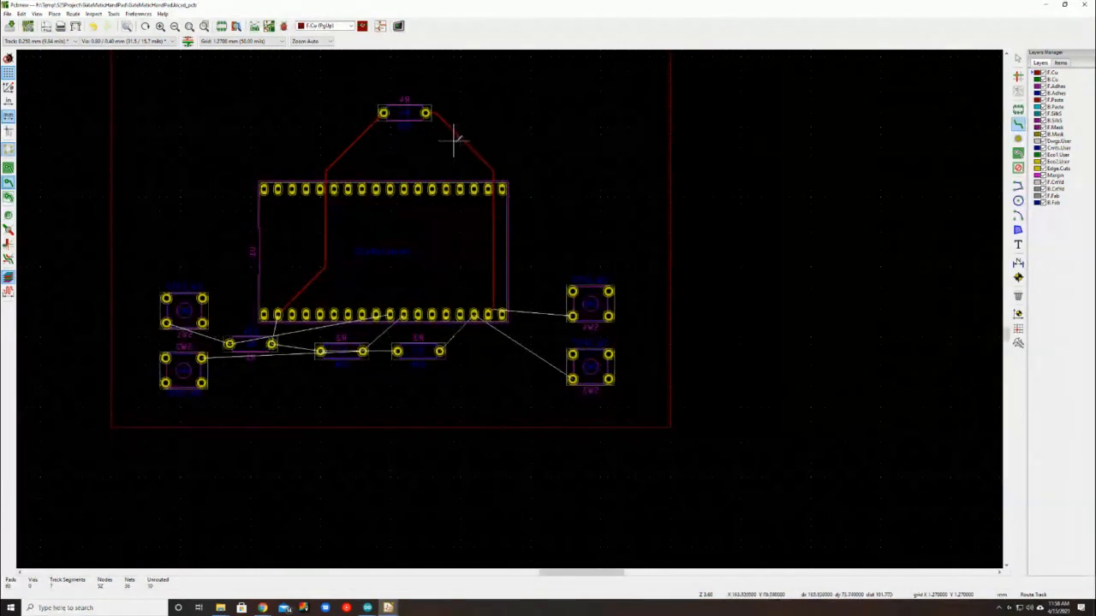
pyautogui.click(505, 183)
pyautogui.click(579, 198)
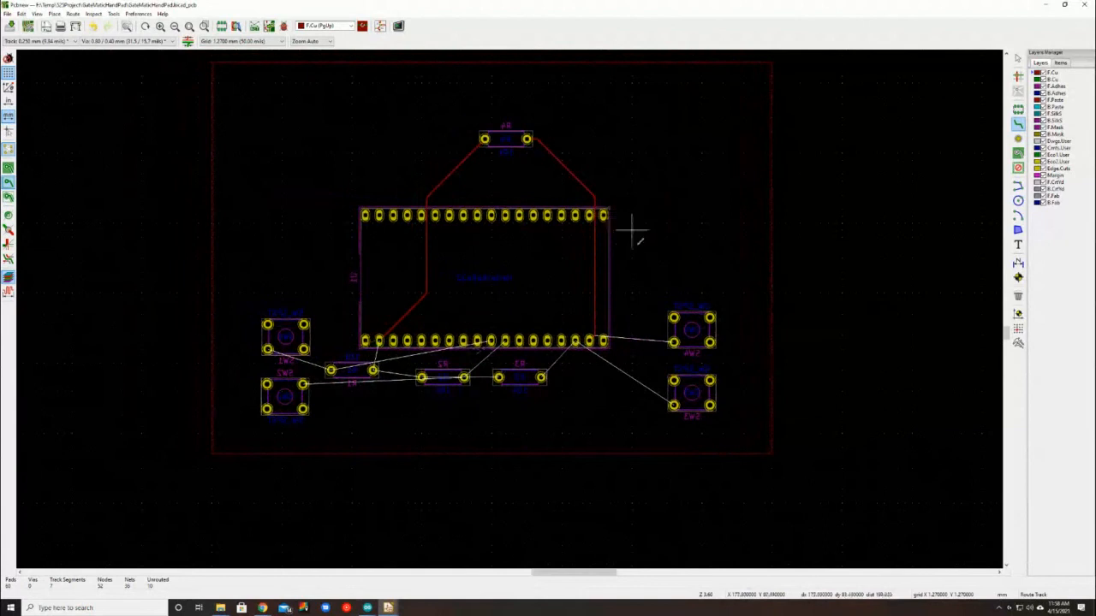
# Route SW4's pad 1 to R4's right-hand track near U1, and SW3's pad 1 to U1's third-last lower pin
pyautogui.click(674, 342)
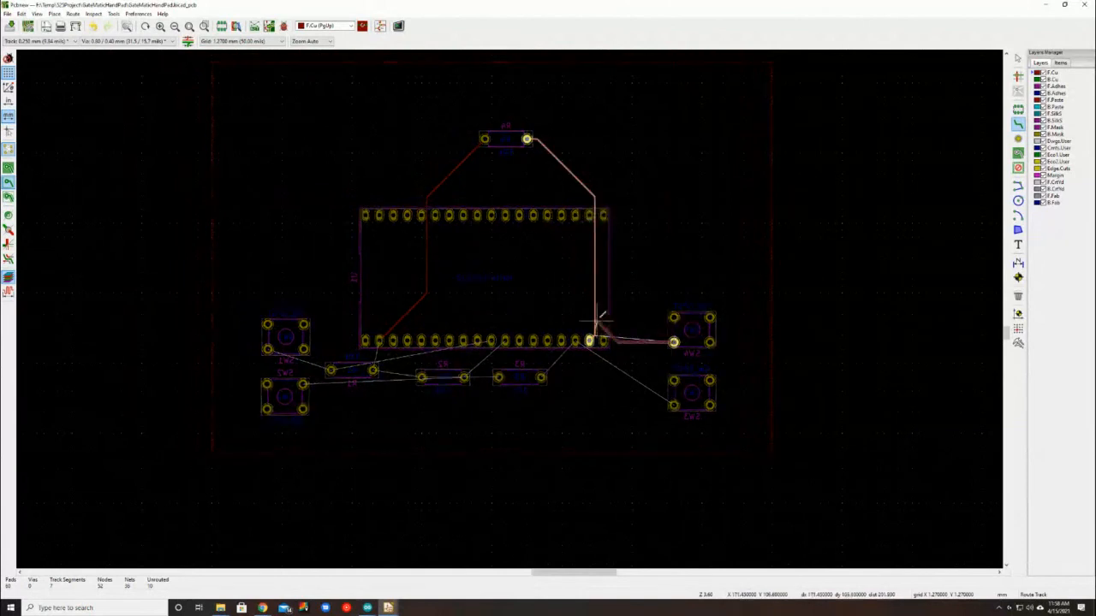
pyautogui.click(597, 323)
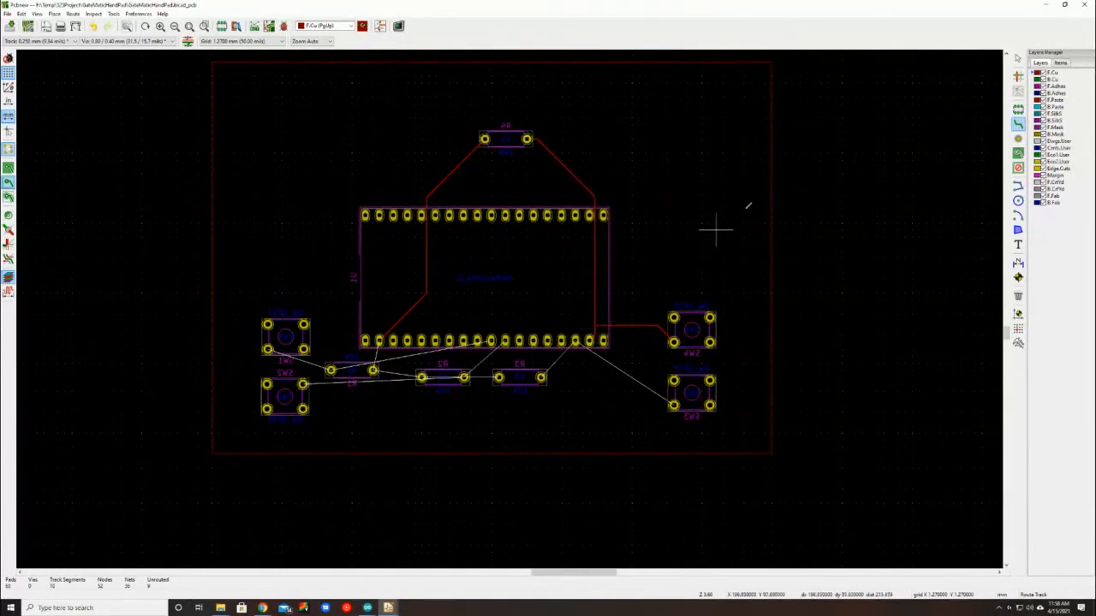
pyautogui.click(674, 405)
pyautogui.click(541, 377)
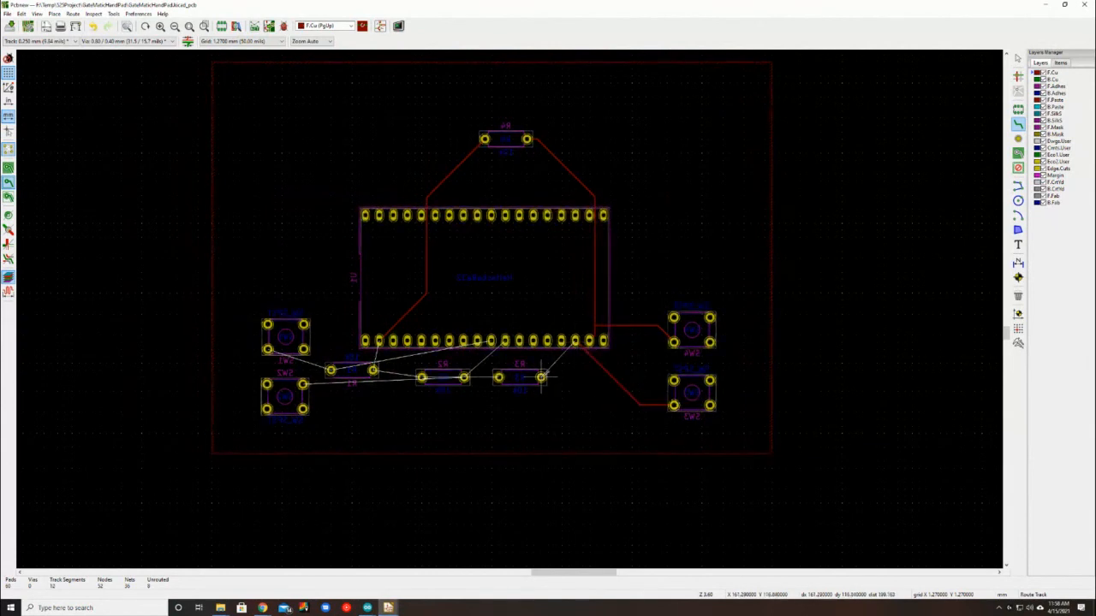
# Route R3's right pad to U1's third-last lower pin and R2's right pad to U1's eleventh lower pin
pyautogui.click(541, 377)
pyautogui.click(575, 341)
pyautogui.click(463, 377)
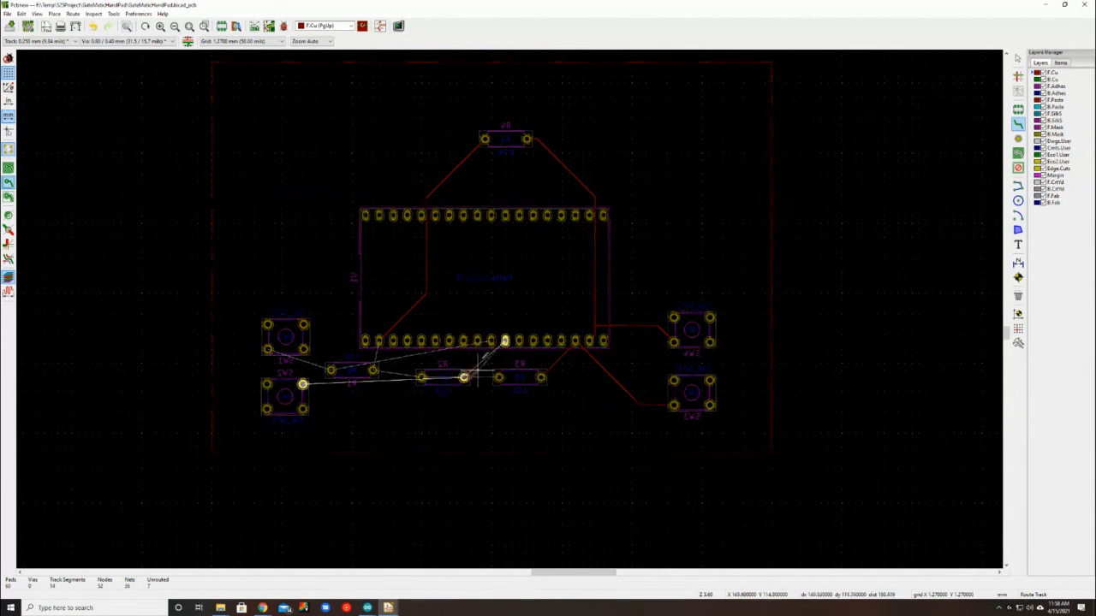
pyautogui.click(505, 340)
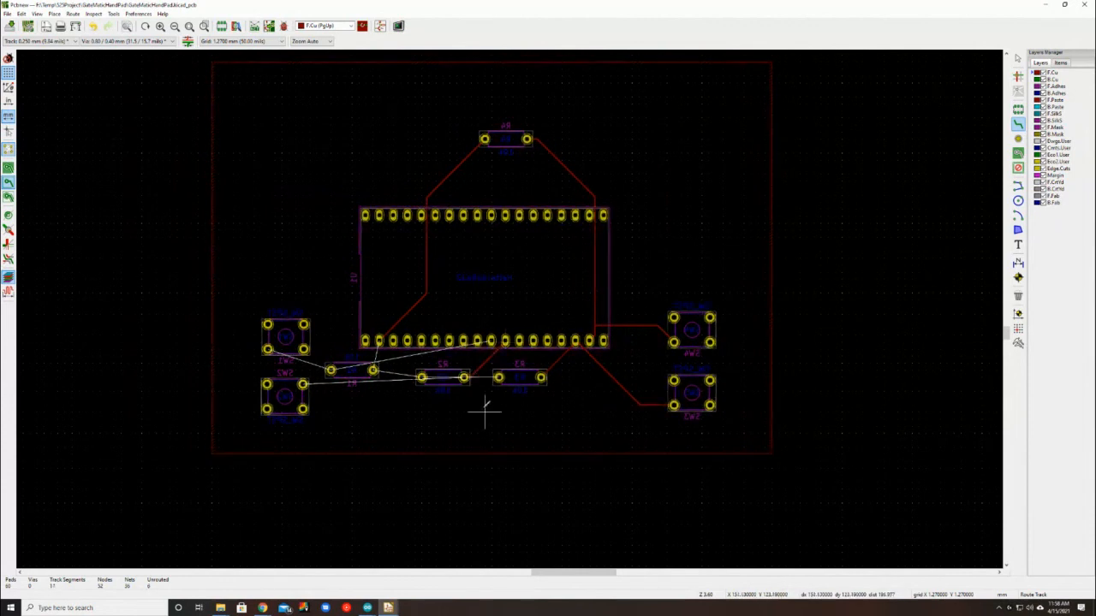
# Try routing R3's left pad beneath R2 to R2's left pad, and SW2's upper-right pad to R2's right pad
pyautogui.click(498, 377)
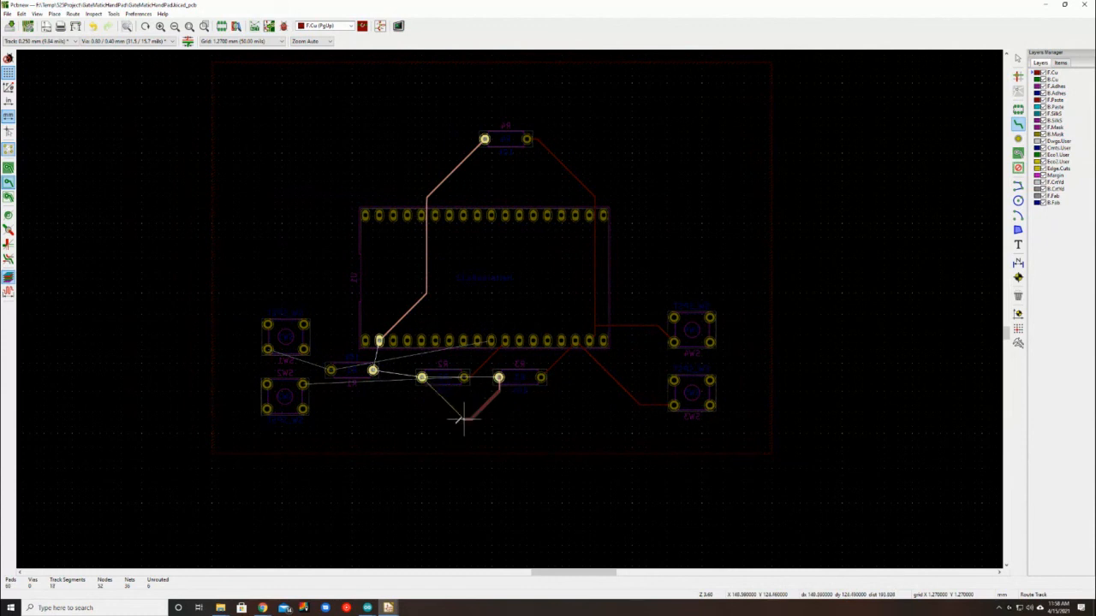
pyautogui.click(421, 379)
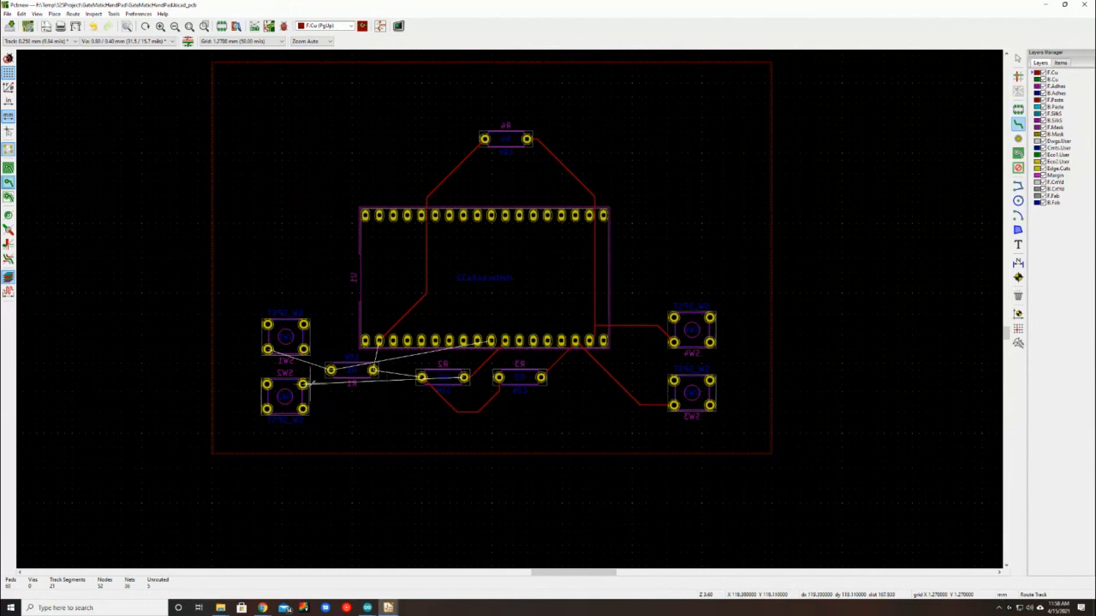
pyautogui.click(304, 384)
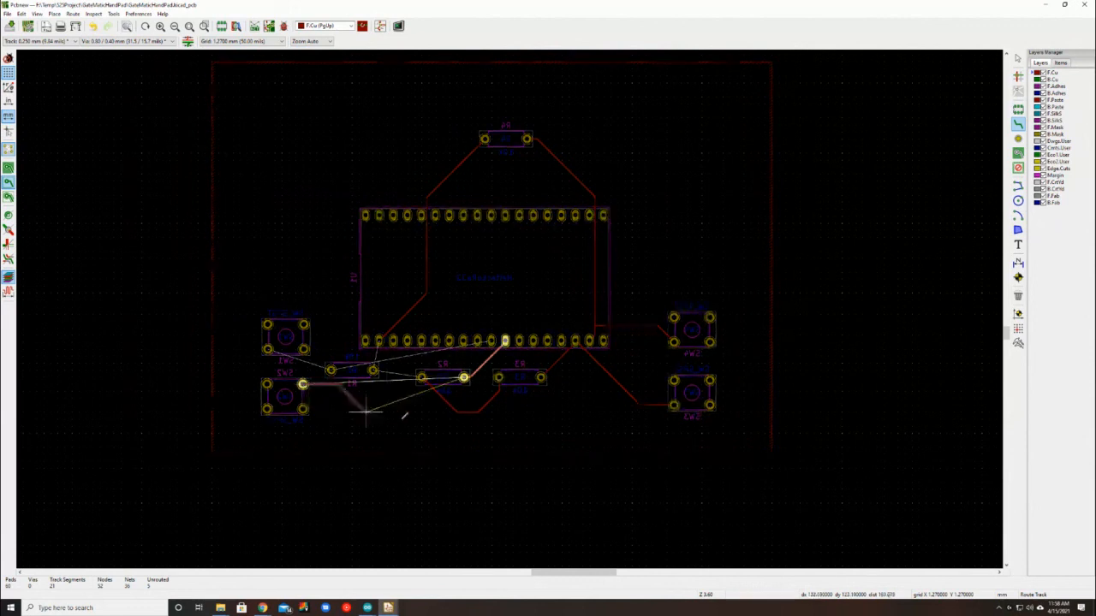
pyautogui.click(463, 377)
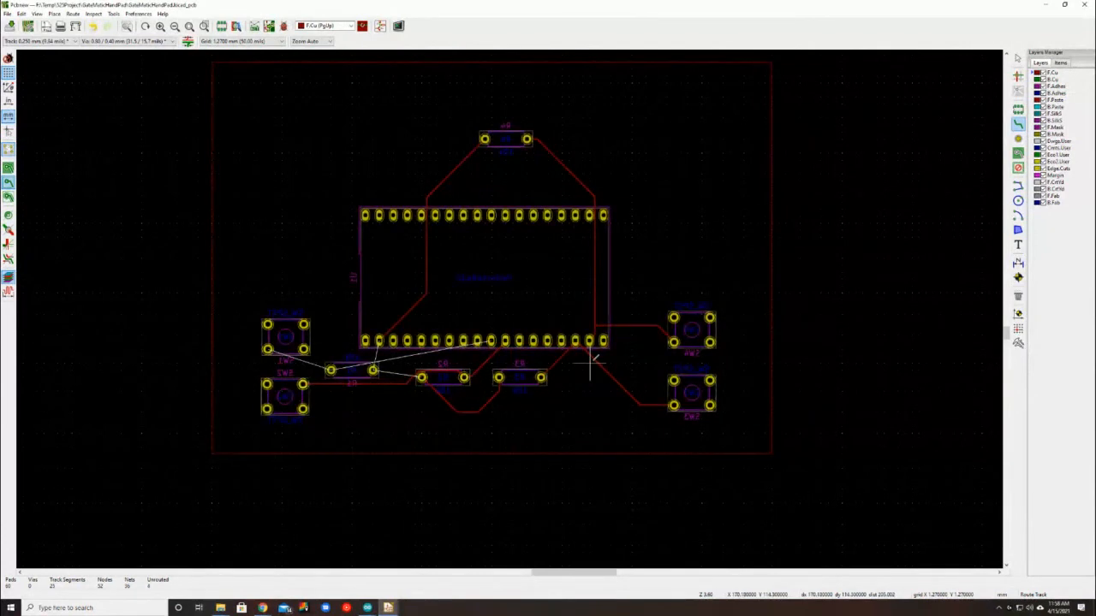
pyautogui.click(373, 370)
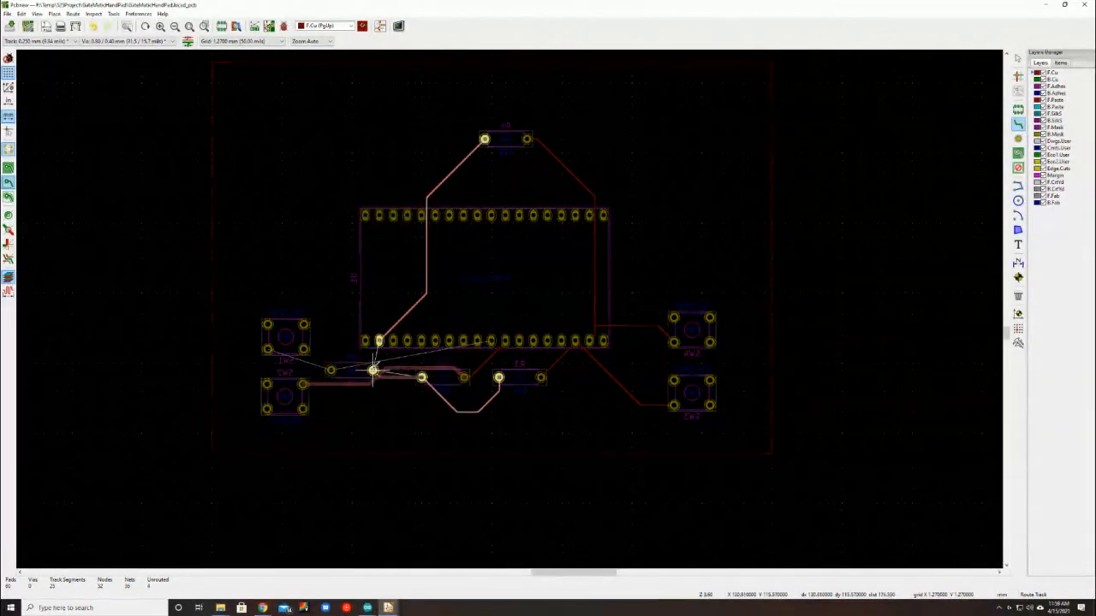
pyautogui.press('Escape')
# Undo the SW2-to-R2 track and the track joining the left pads of R3 and R2
pyautogui.hotkey('ctrl', 'z')
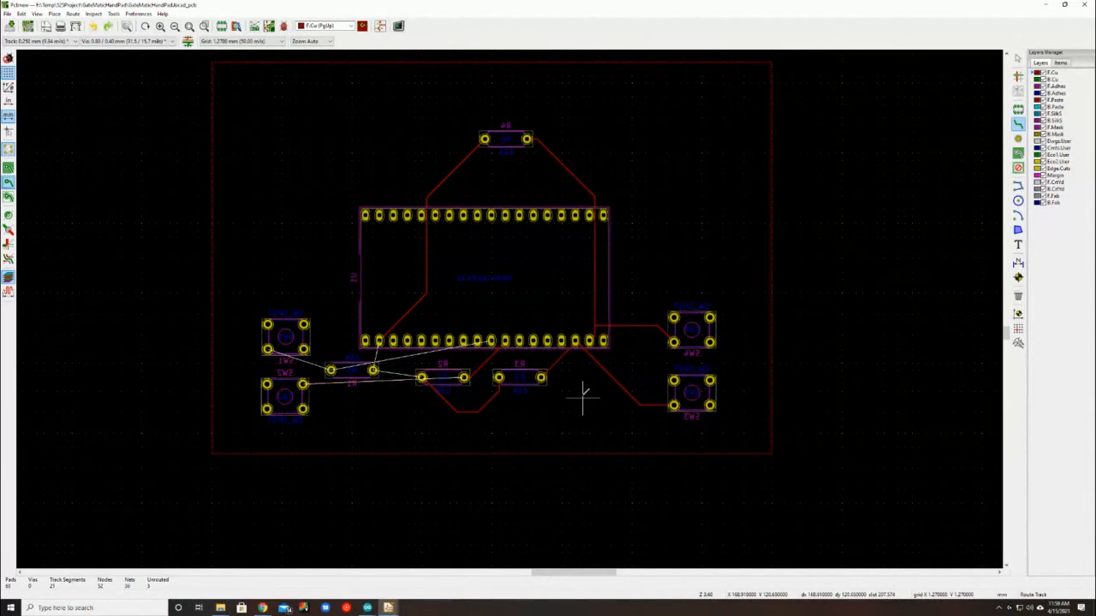
pyautogui.hotkey('ctrl', 'z')
pyautogui.hotkey('ctrl', 'z')
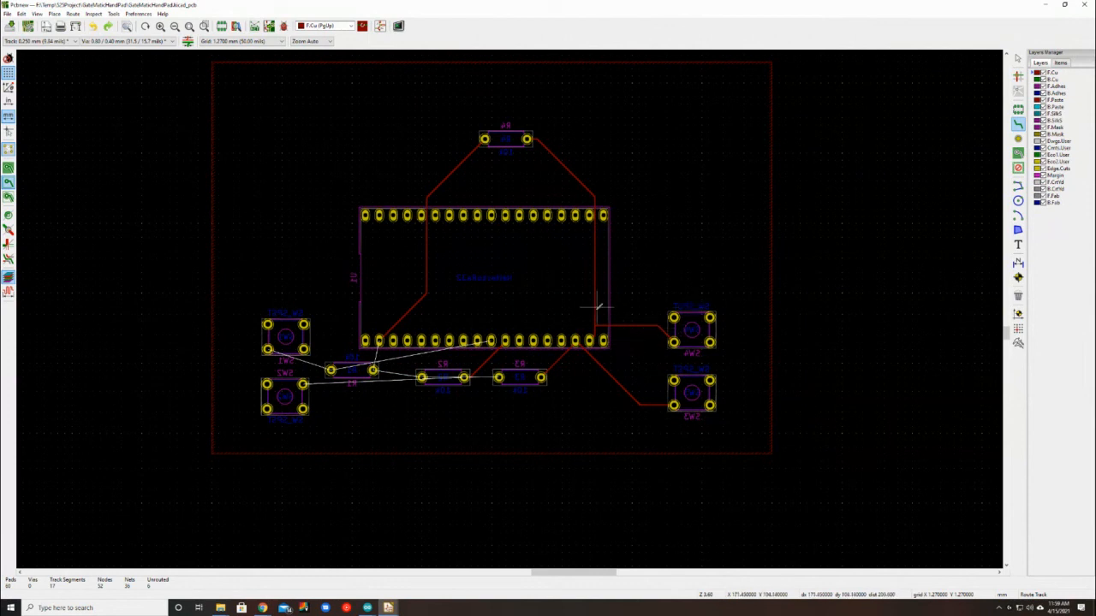
# Route SW1's lower-left pad to R1's left pad, and SW2's upper-right pad beneath R1 to R2's right pad
pyautogui.scroll(1, 501, 277)
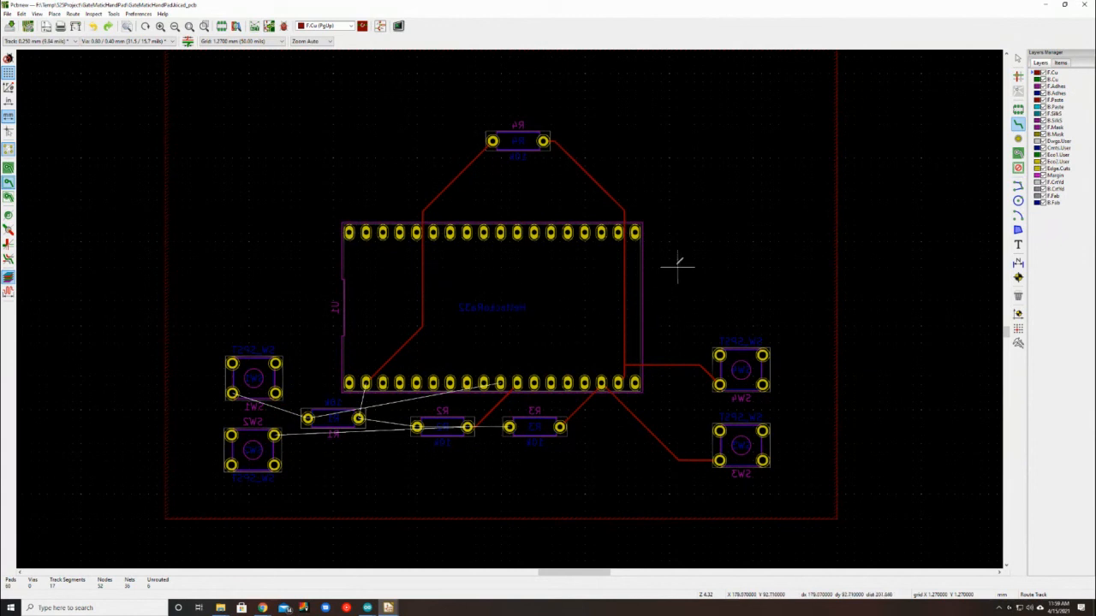
pyautogui.click(232, 393)
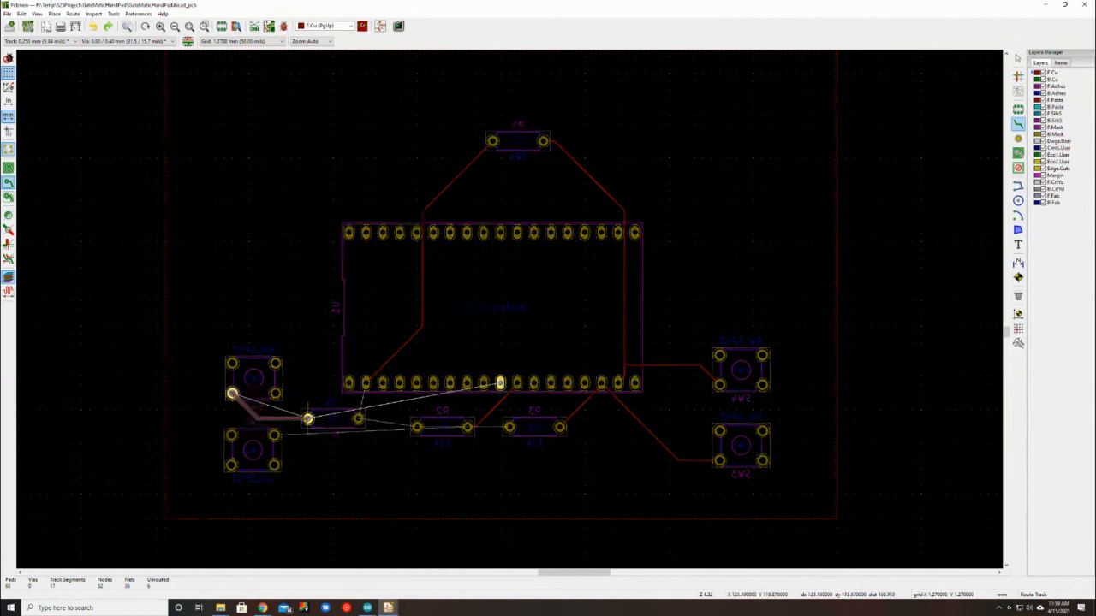
pyautogui.press('Escape')
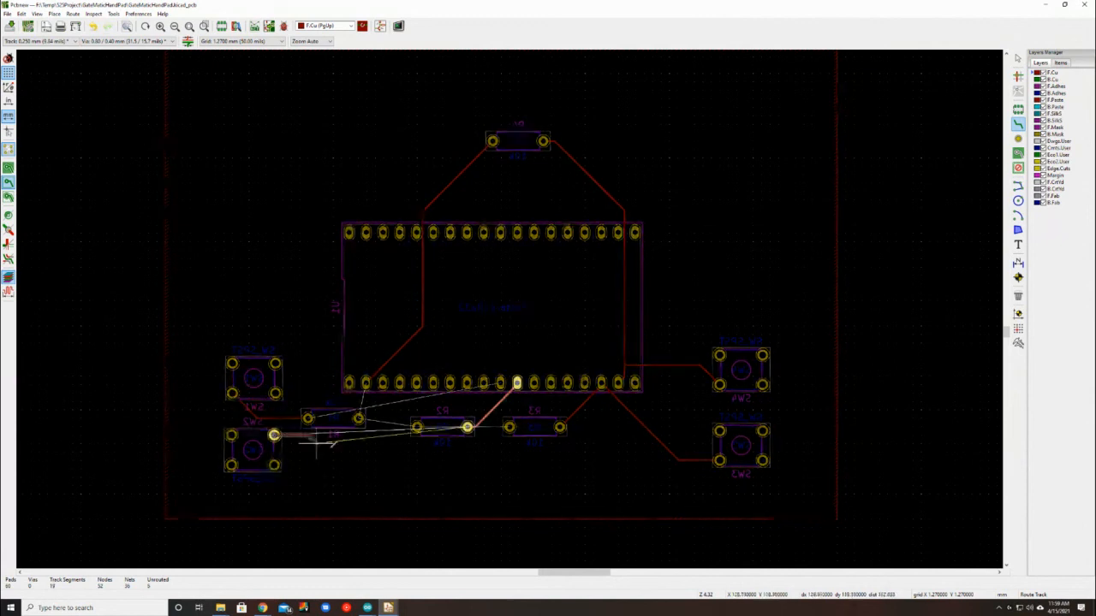
pyautogui.click(274, 435)
pyautogui.click(468, 434)
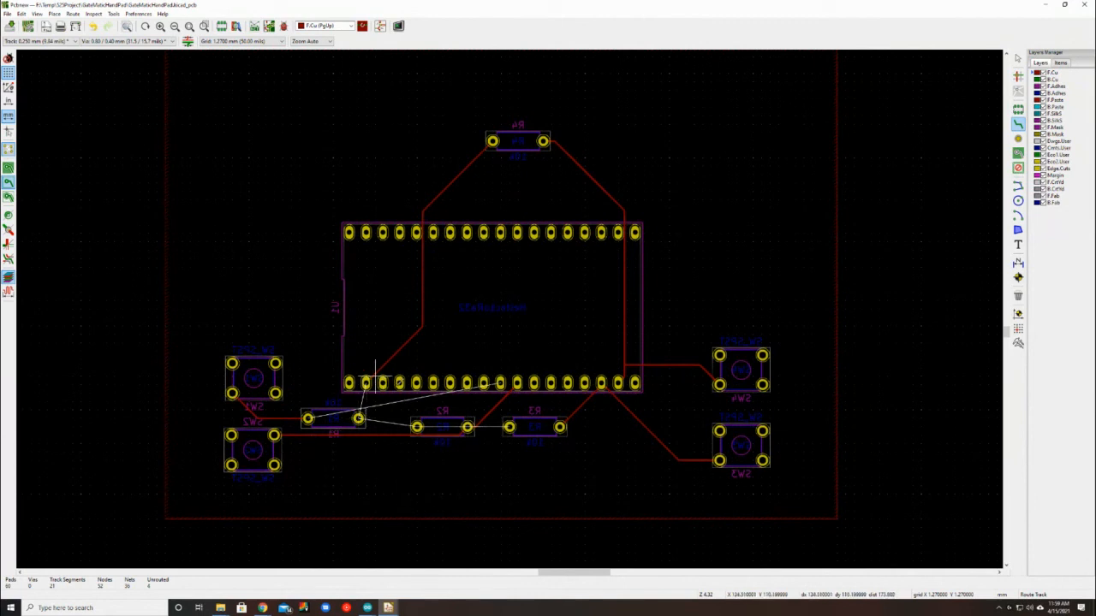
# Route R1's right pad around SW1's left side to U1's second lower pin, and R1's left pad to U1's tenth lower pin
pyautogui.click(358, 419)
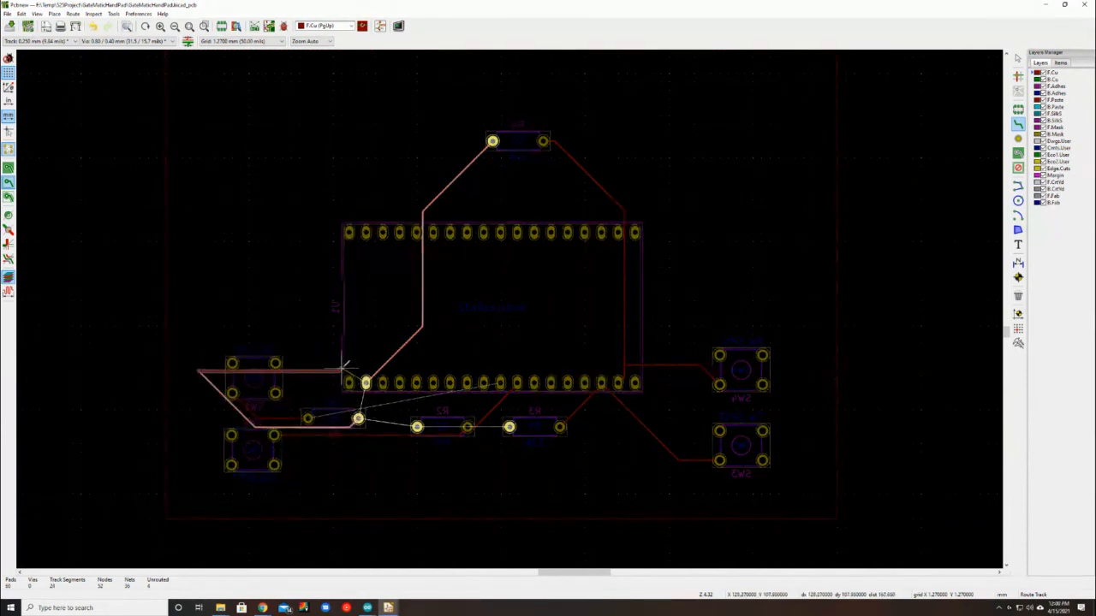
pyautogui.click(365, 382)
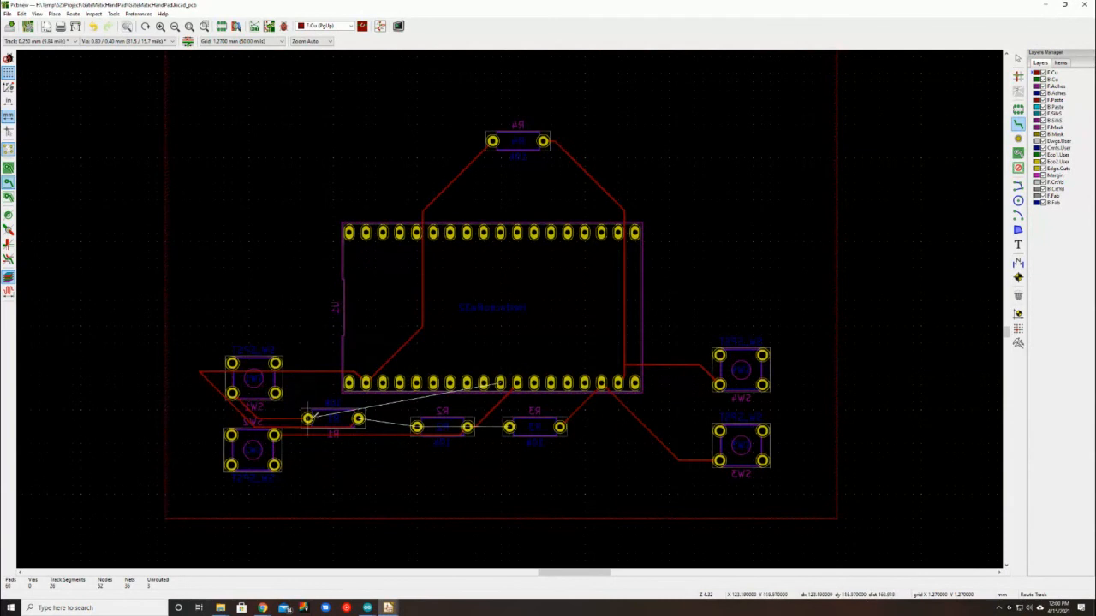
pyautogui.click(308, 419)
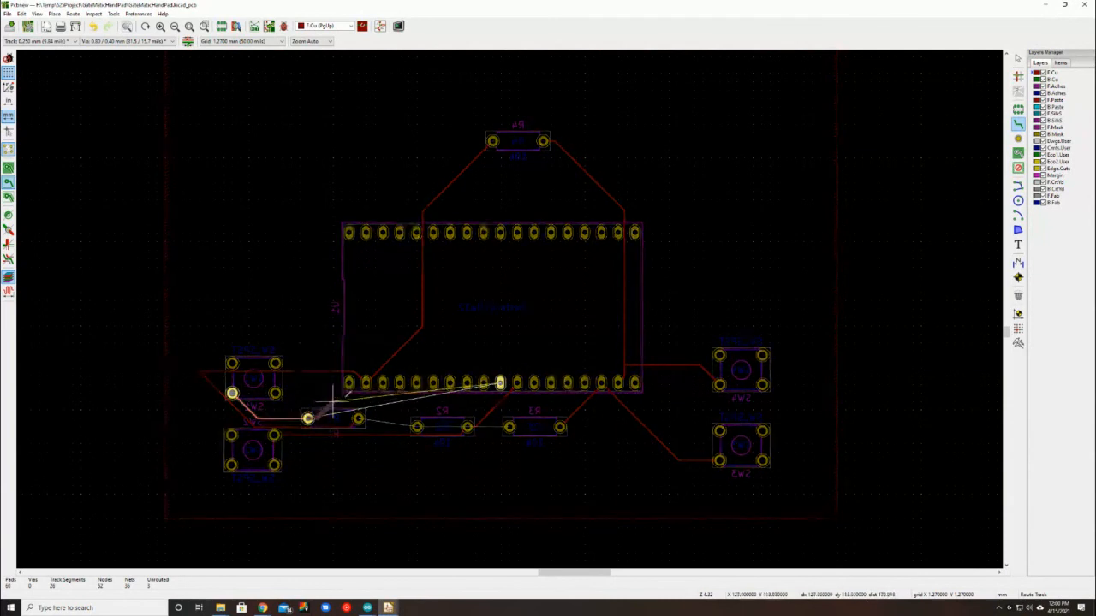
pyautogui.click(501, 383)
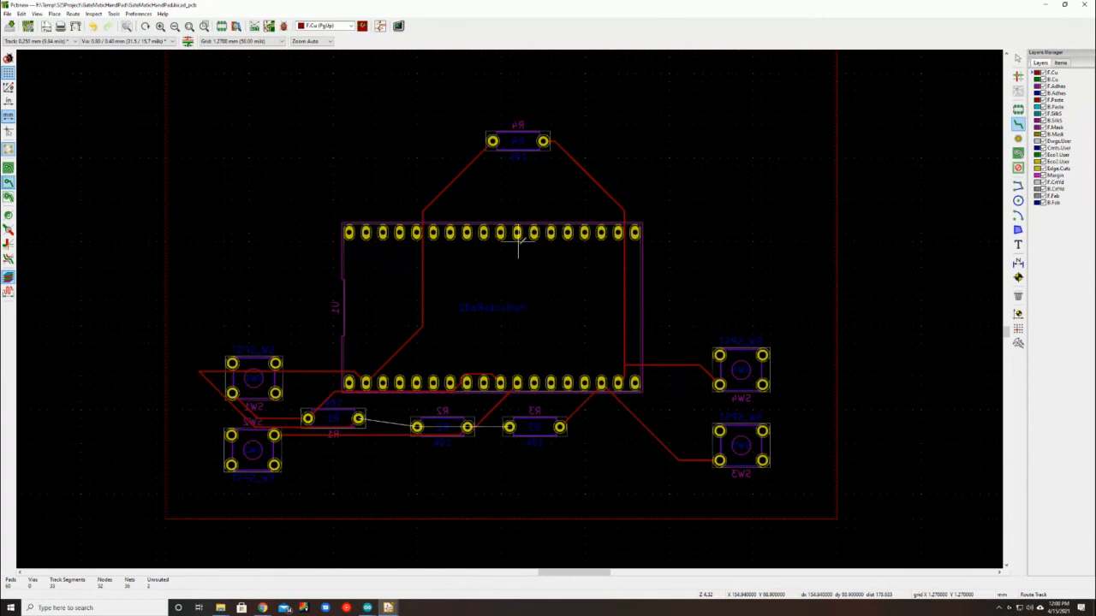
# Route a front-copper track from R1's right pad to R2's left pad
pyautogui.click(358, 418)
pyautogui.click(416, 427)
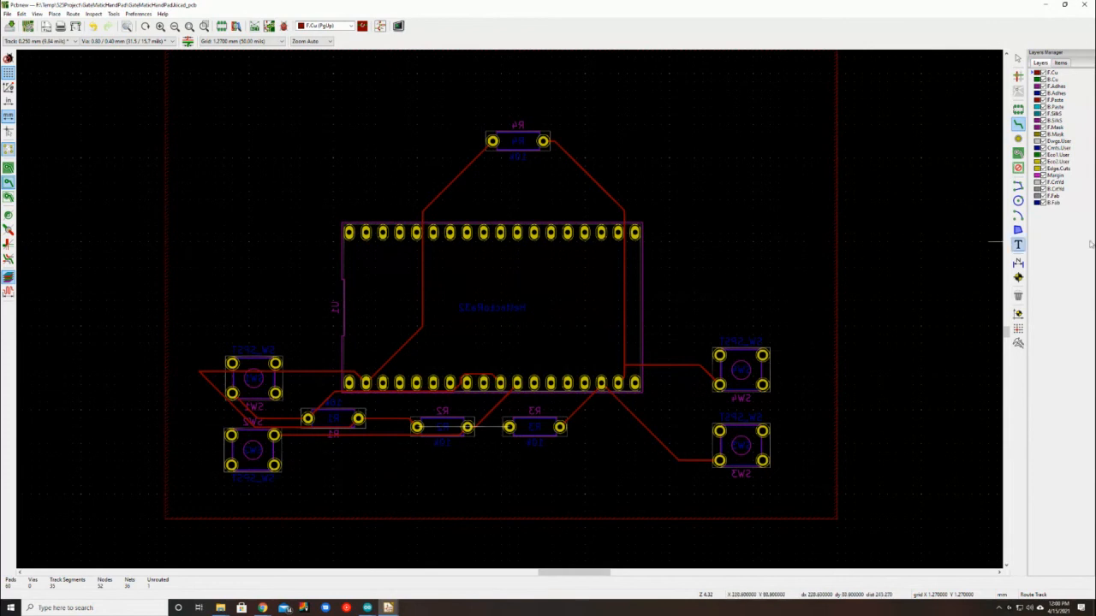
pyautogui.moveTo(1095, 308); pyautogui.dragTo(1095, 279)
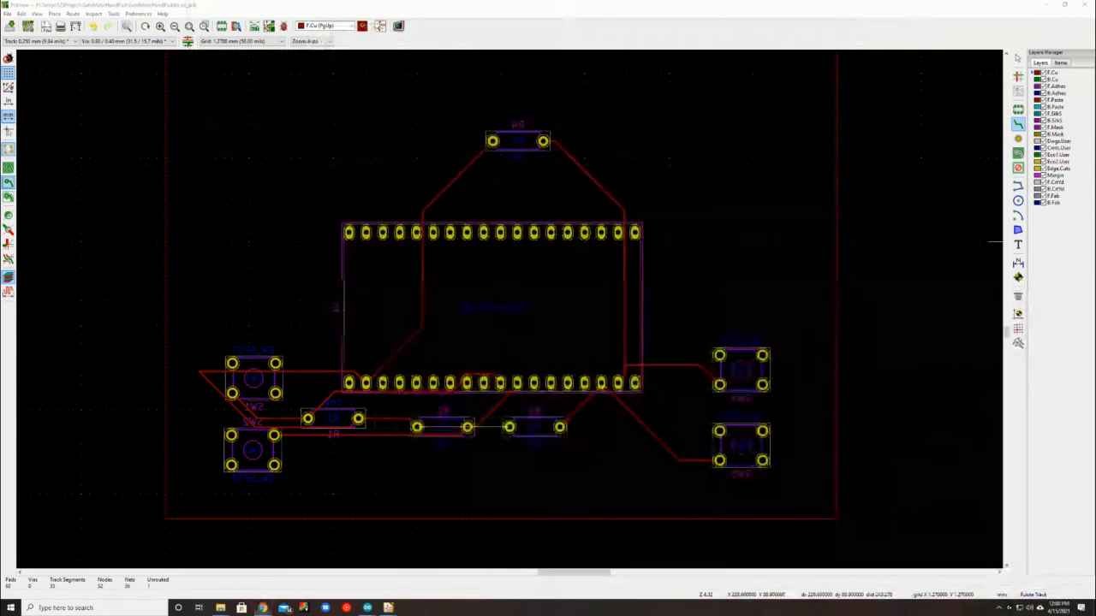